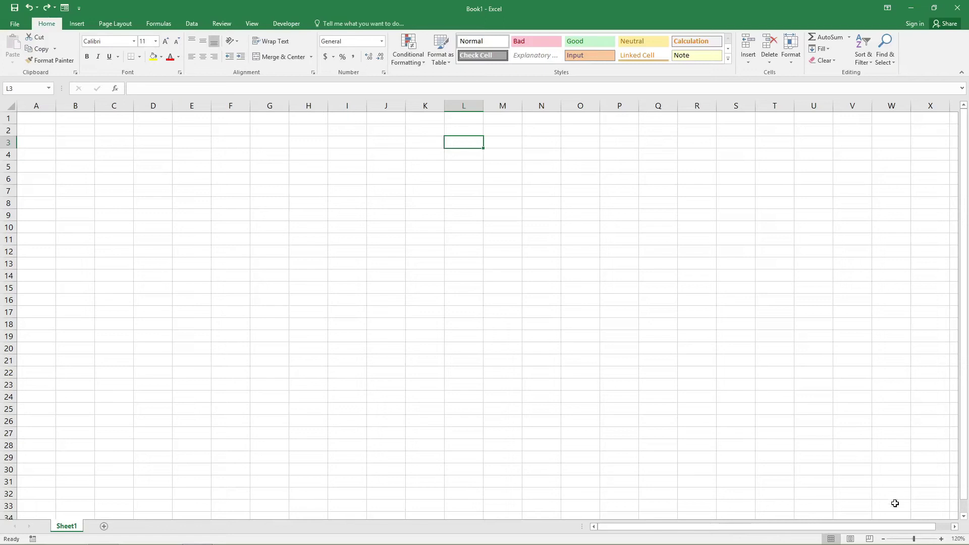
- Zoom the blank sheet in to about 270% and drag column A narrower
left_click(941, 539)
left_click(941, 539)
left_click(941, 539)
left_click(941, 539)
left_click(941, 539)
left_click(940, 539)
left_click(941, 539)
left_click(941, 539)
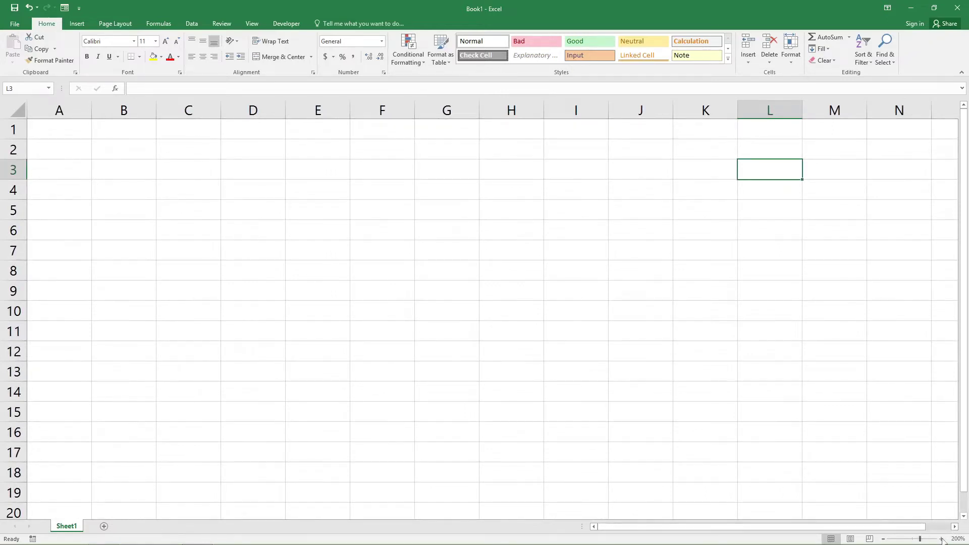
left_click(941, 538)
left_click(941, 539)
left_click(941, 539)
left_click(941, 539)
left_click(941, 538)
left_click(941, 539)
left_click_drag(821, 525, 728, 527)
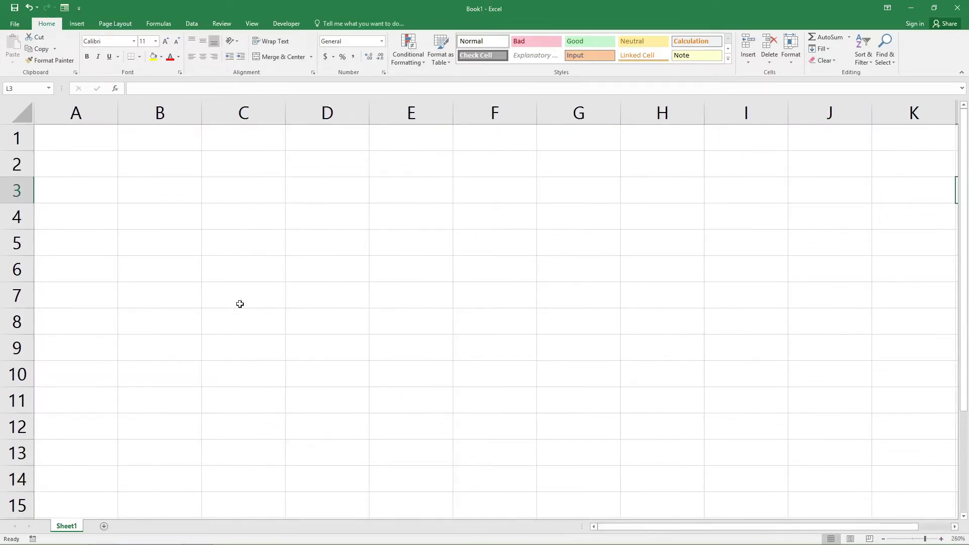
left_click(941, 539)
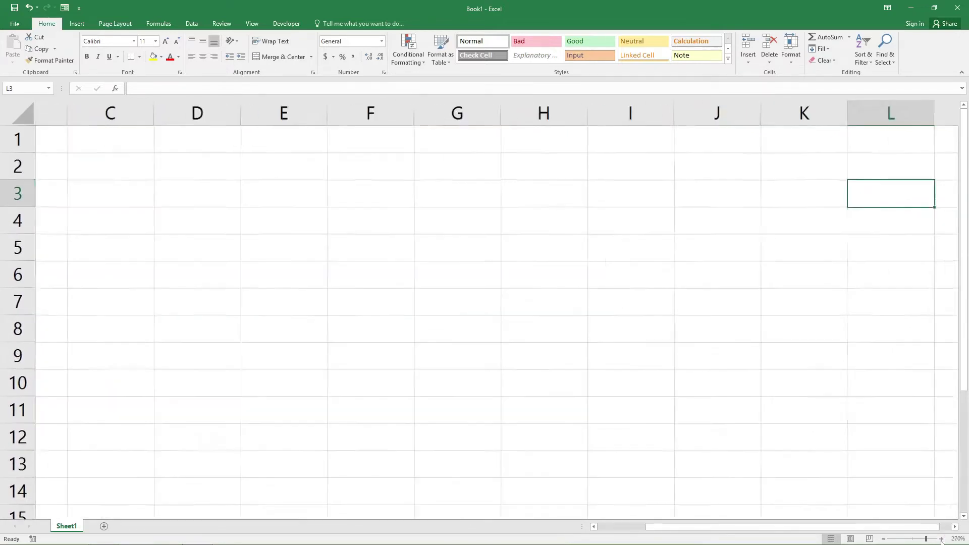
left_click_drag(782, 527, 716, 527)
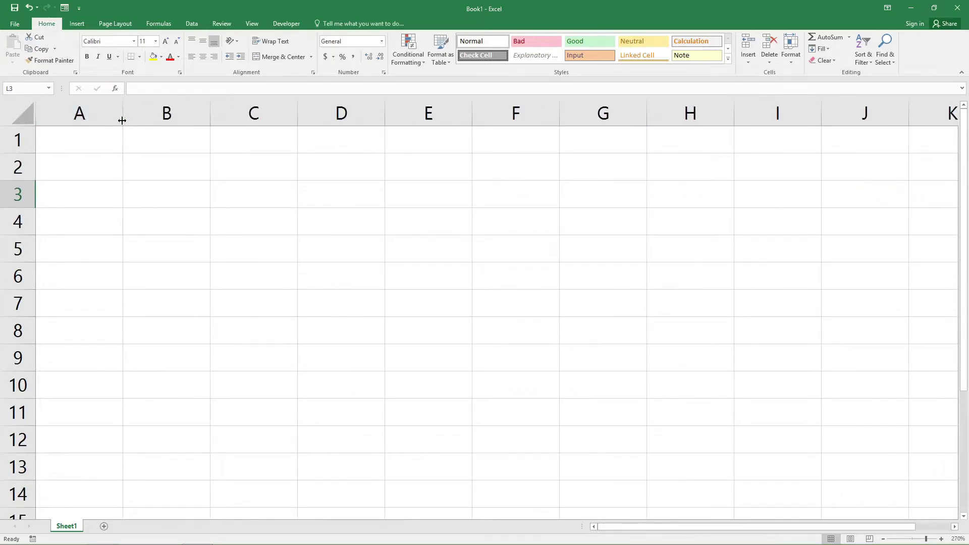
left_click_drag(124, 121, 94, 136)
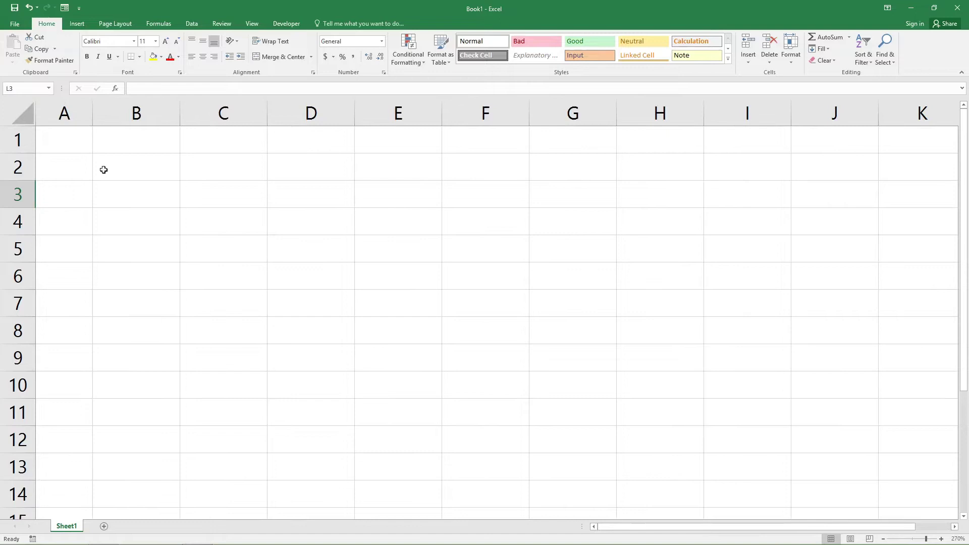
- Enter Roll No, Name and Father Name in B6:D6 and widen column D
left_click(134, 278)
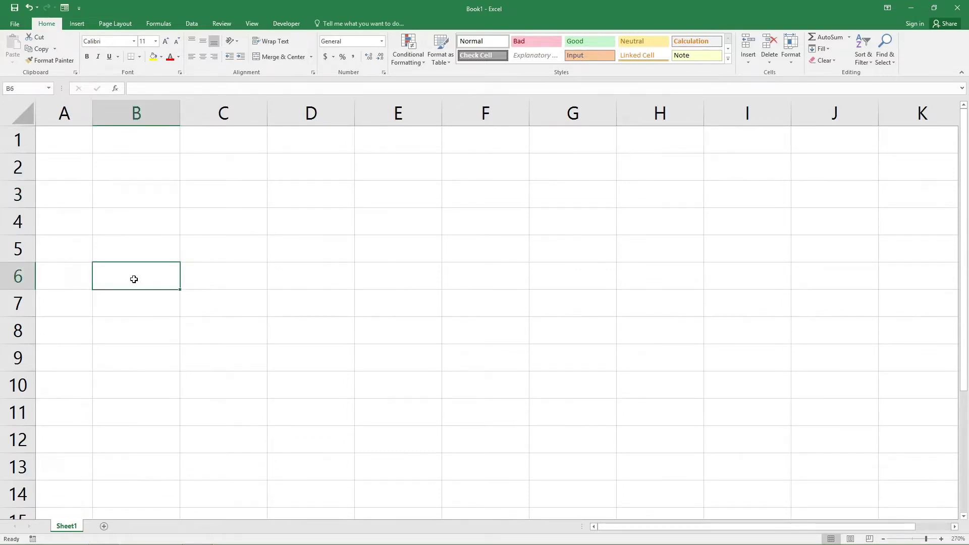
type("Roll ")
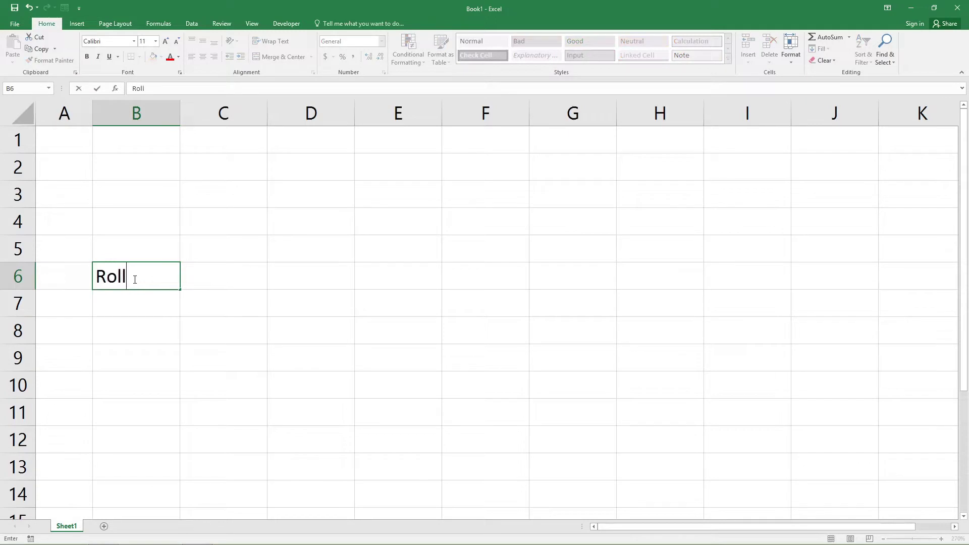
type("No")
key("Tab")
type("Name")
key("Tab")
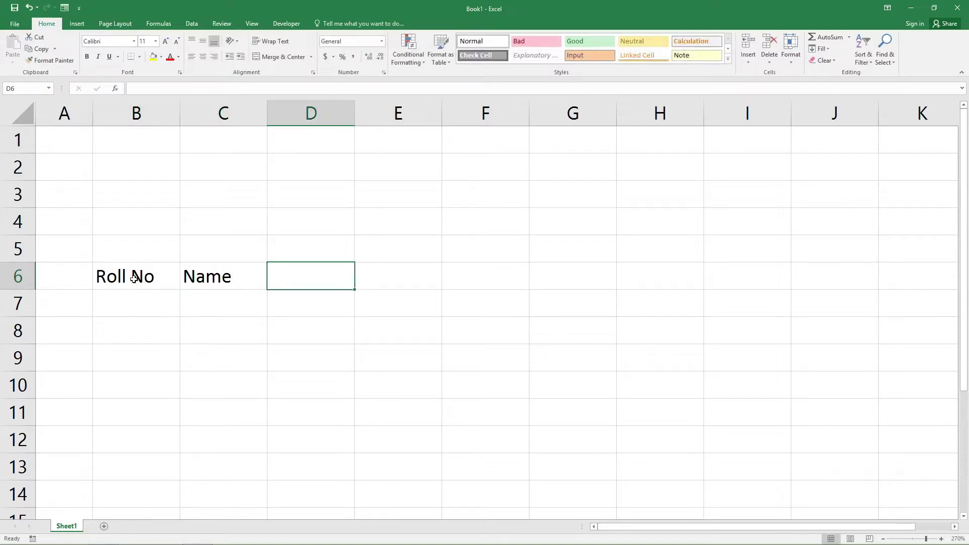
type("Father Name")
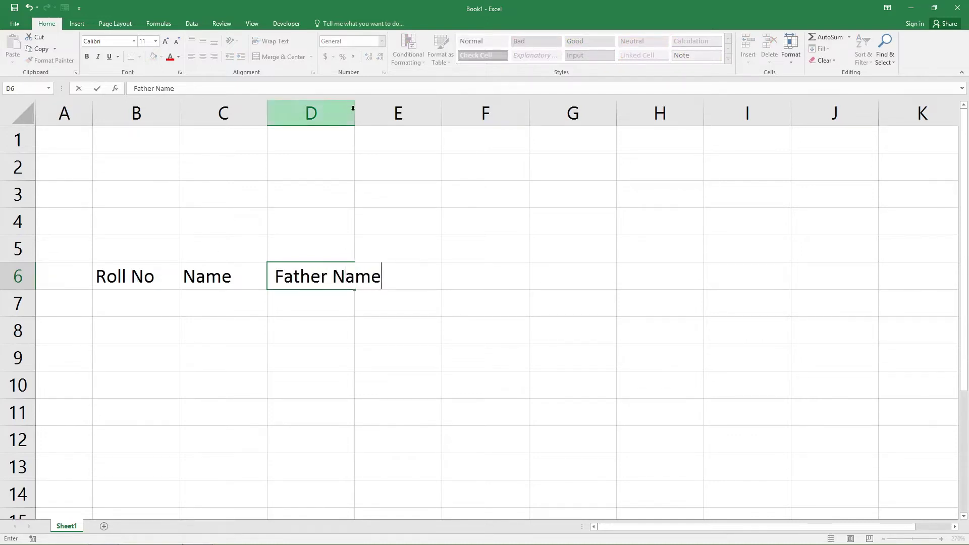
left_click(356, 115)
left_click_drag(355, 119, 384, 118)
- Enter the Phone and Class headings in E6 and F6
left_click(431, 276)
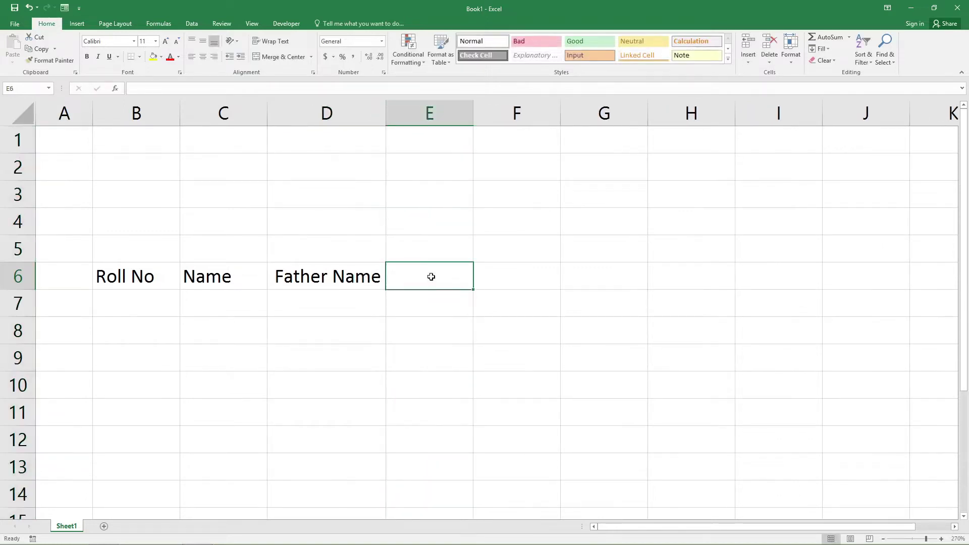
type("P")
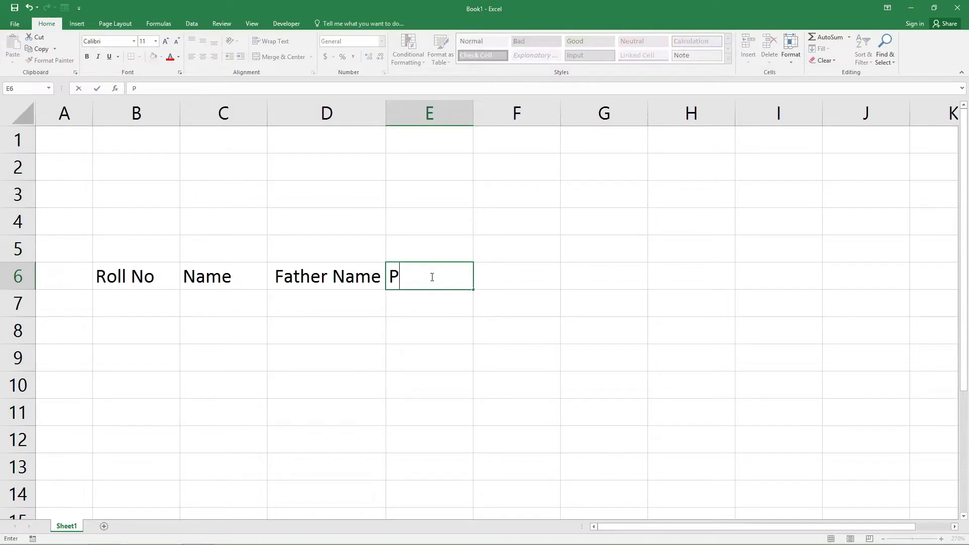
type("hon")
type("e")
key("Tab")
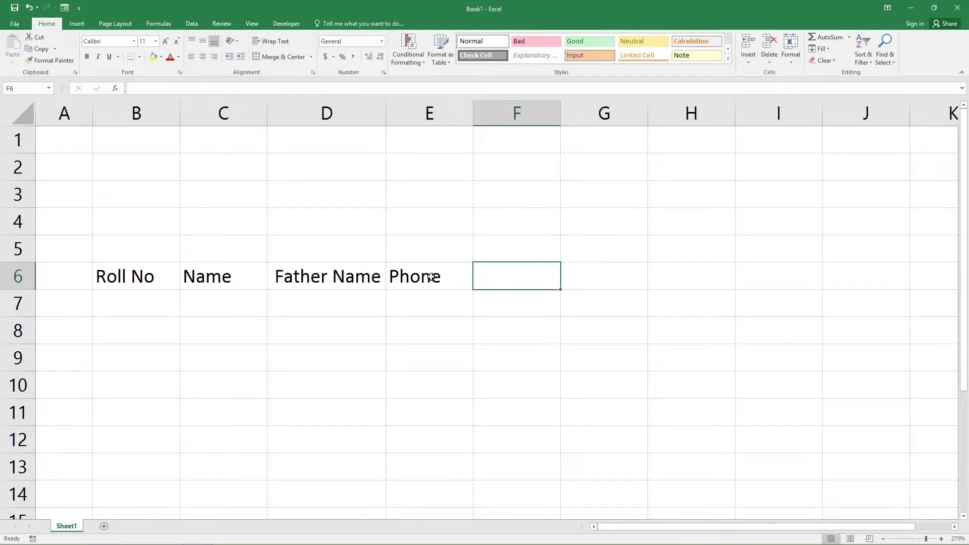
type("Class")
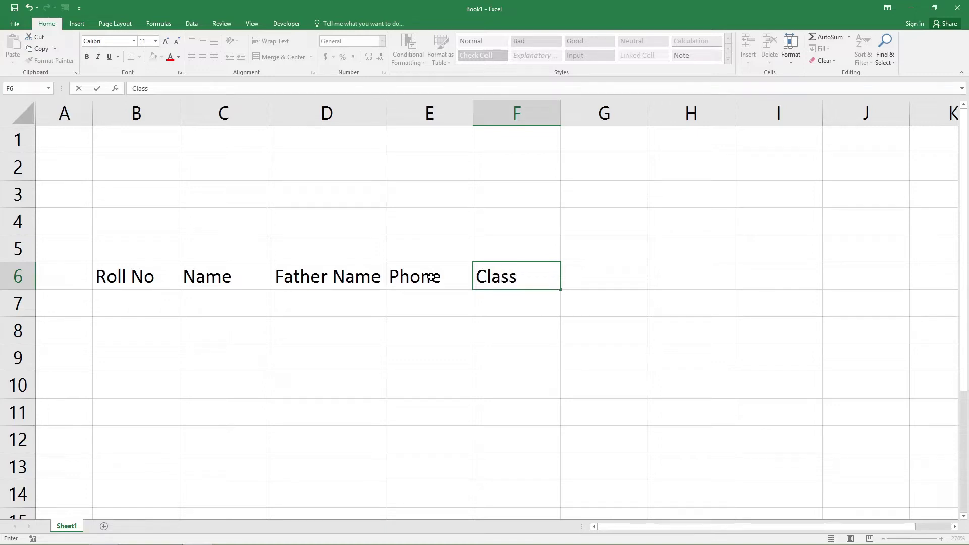
left_click(614, 272)
- Enter Total Fee in H6 and Monthly Fee in I6, widening column I
left_click(700, 281)
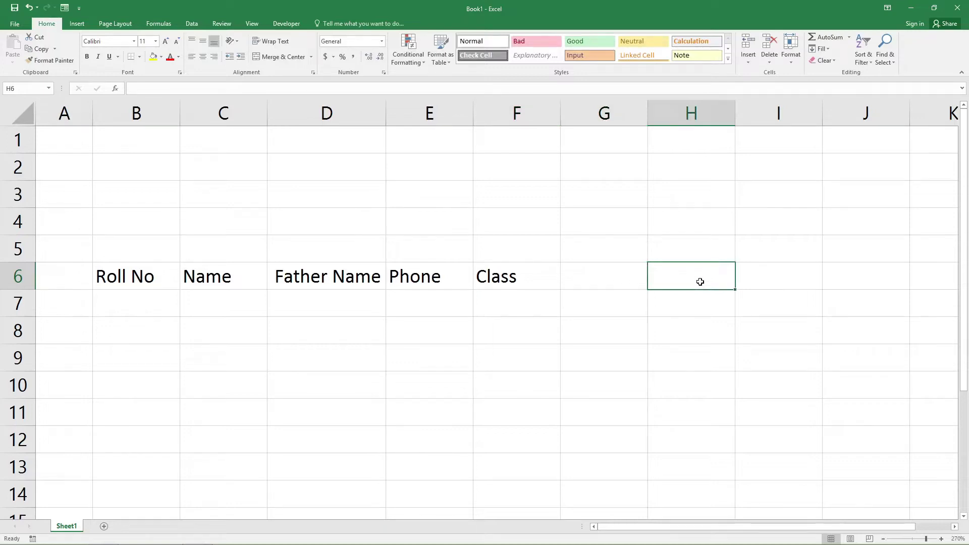
type("Total ")
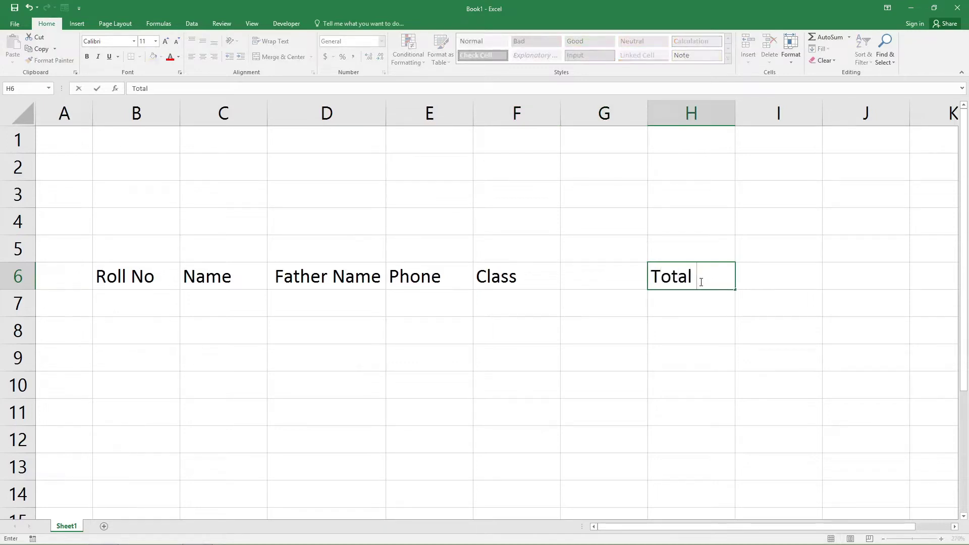
type("Fee")
key("ctrl+Return")
key("Tab")
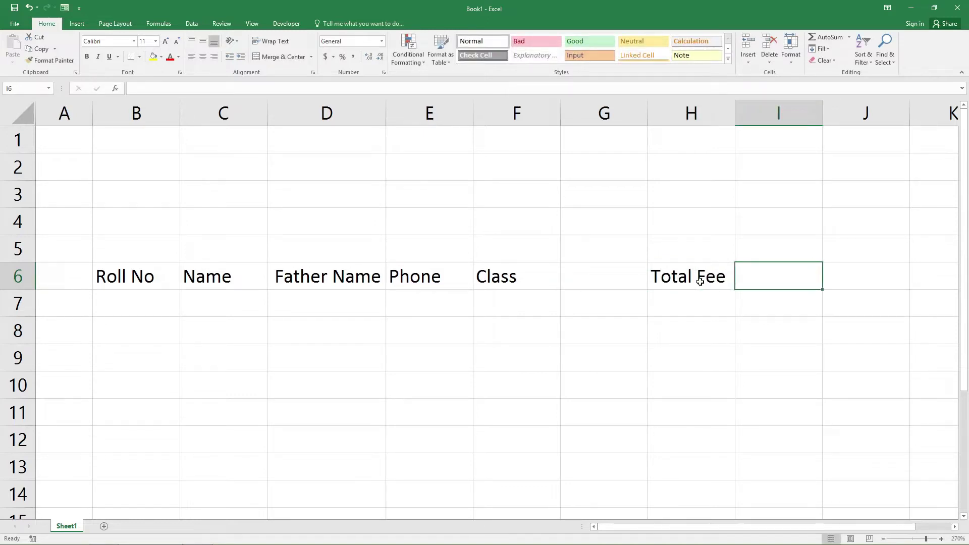
type("Monthly Fee")
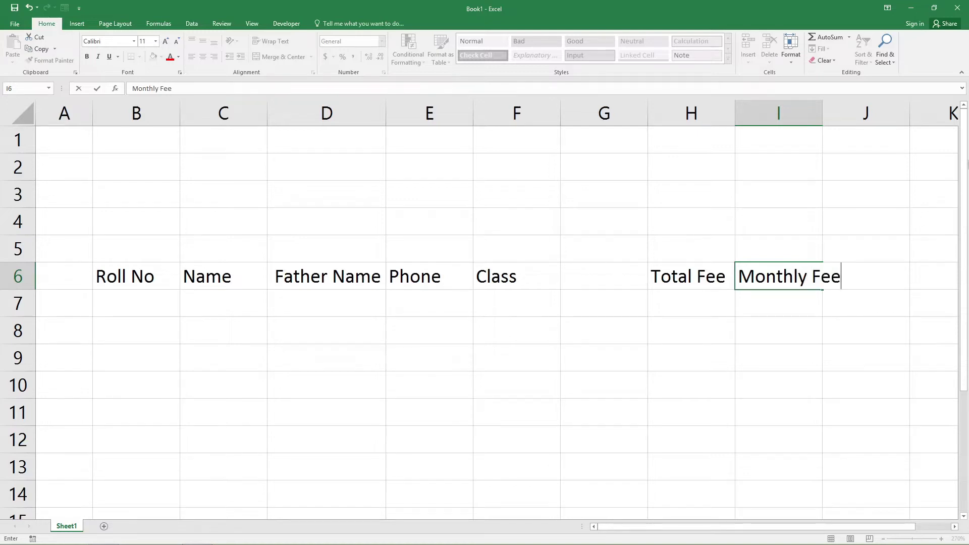
left_click(815, 117)
left_click_drag(821, 120, 851, 120)
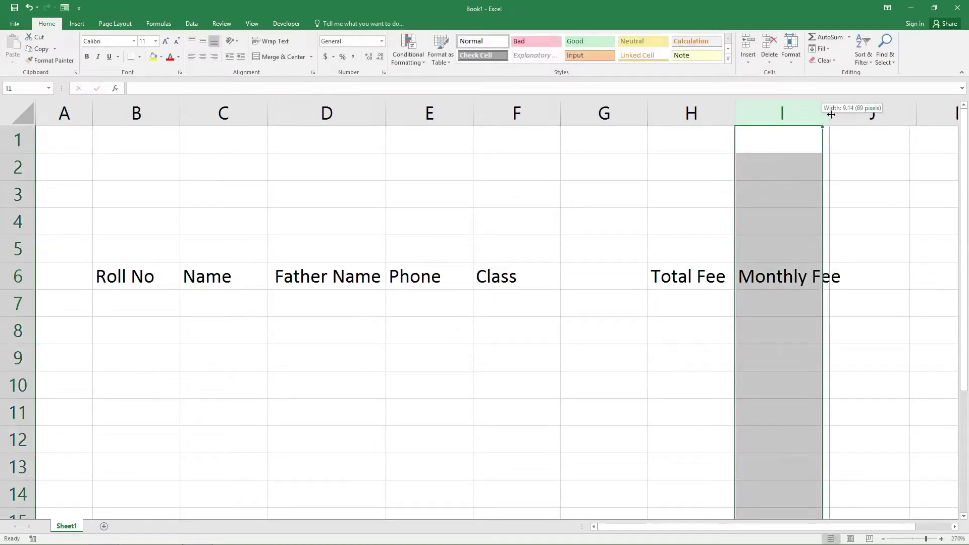
left_click(891, 274)
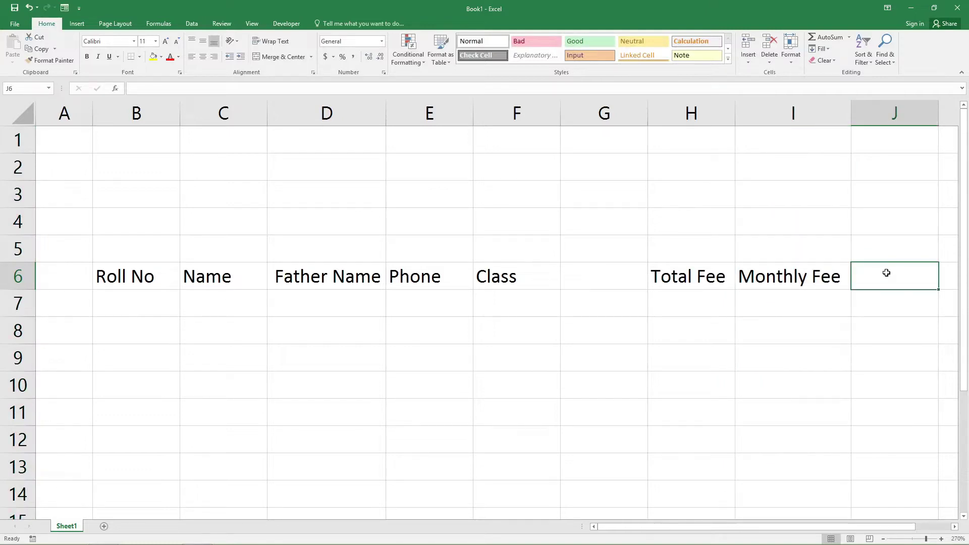
left_click(954, 526)
left_click(954, 526)
left_click(954, 526)
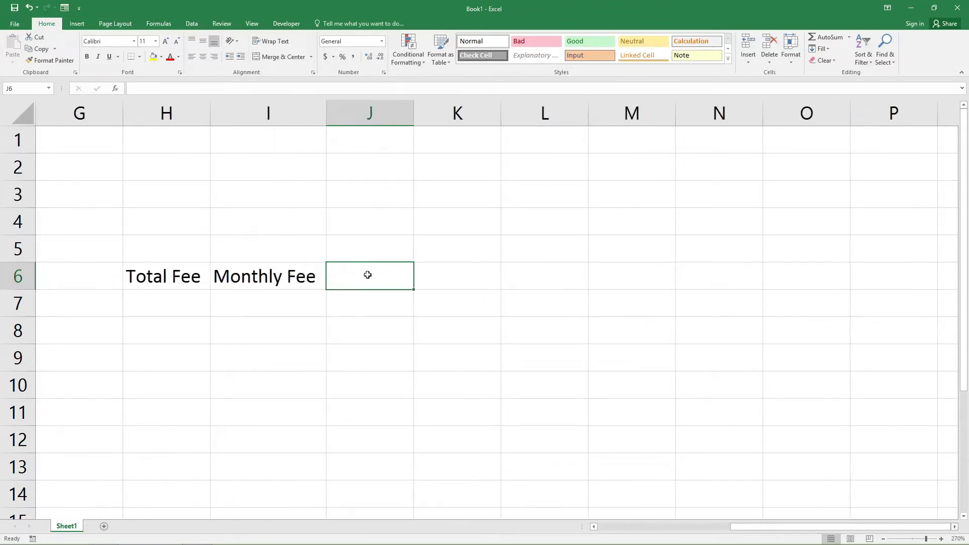
- Type Jan in J6 and drag the fill handle to extend the months along row 6
type("Jan")
left_click(398, 373)
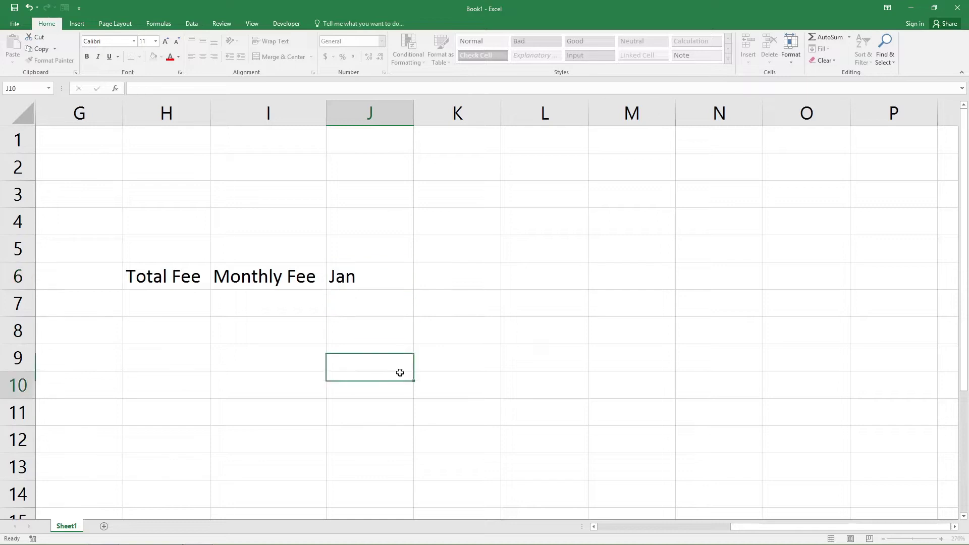
left_click(383, 281)
mouse_move(415, 289)
left_mouse_down()
mouse_move(927, 288)
mouse_move(918, 285)
left_mouse_up()
- Narrow columns J through P to fit the Jan–Jul labels
left_click_drag(414, 124, 361, 135)
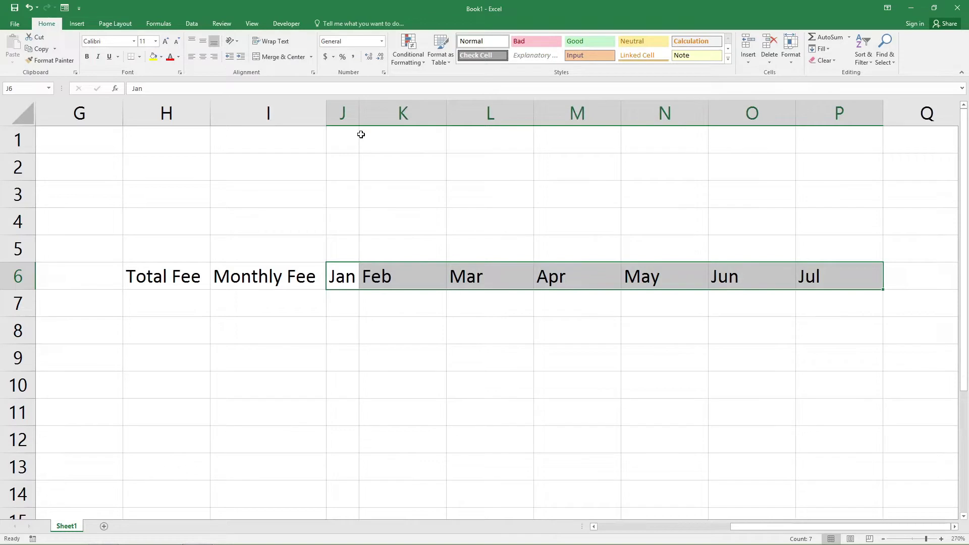
left_click_drag(446, 115, 394, 122)
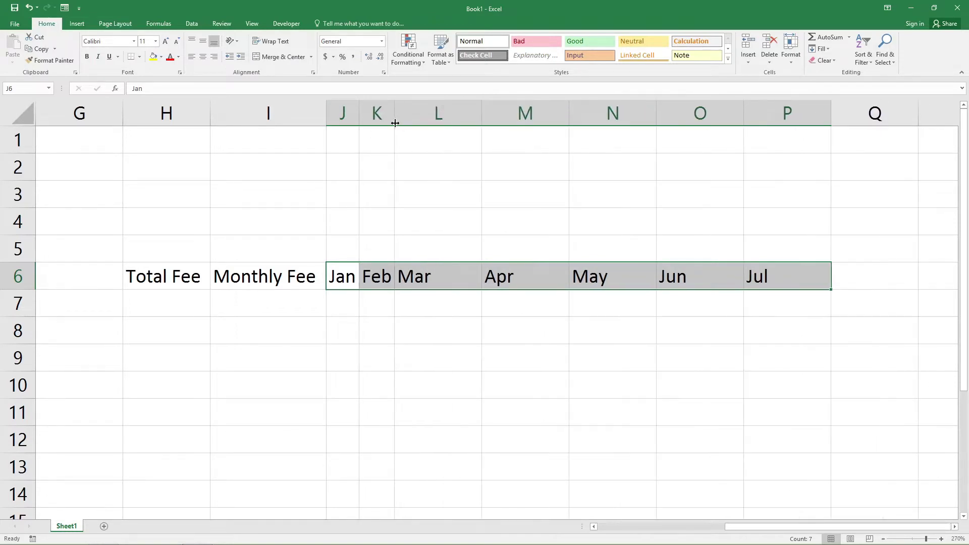
left_click_drag(483, 122, 435, 138)
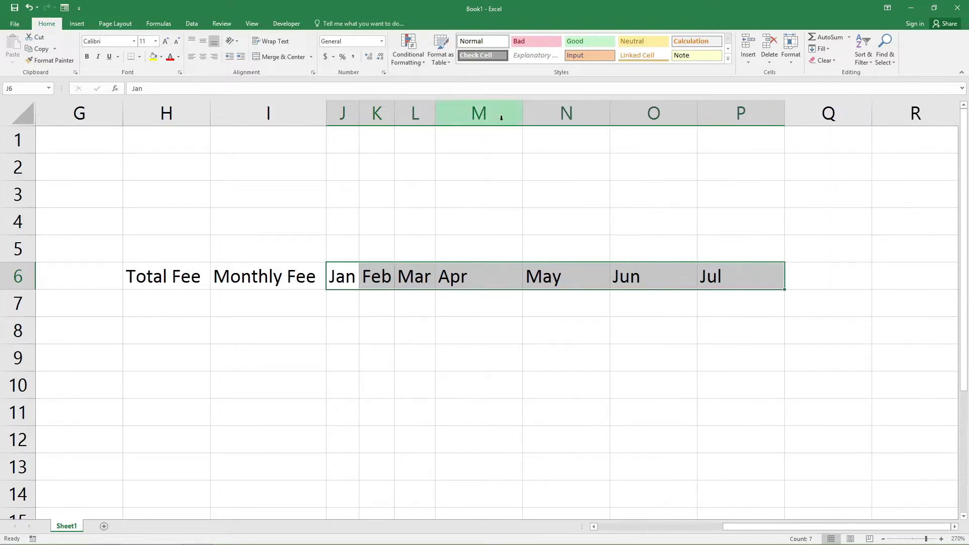
left_click_drag(521, 119, 470, 134)
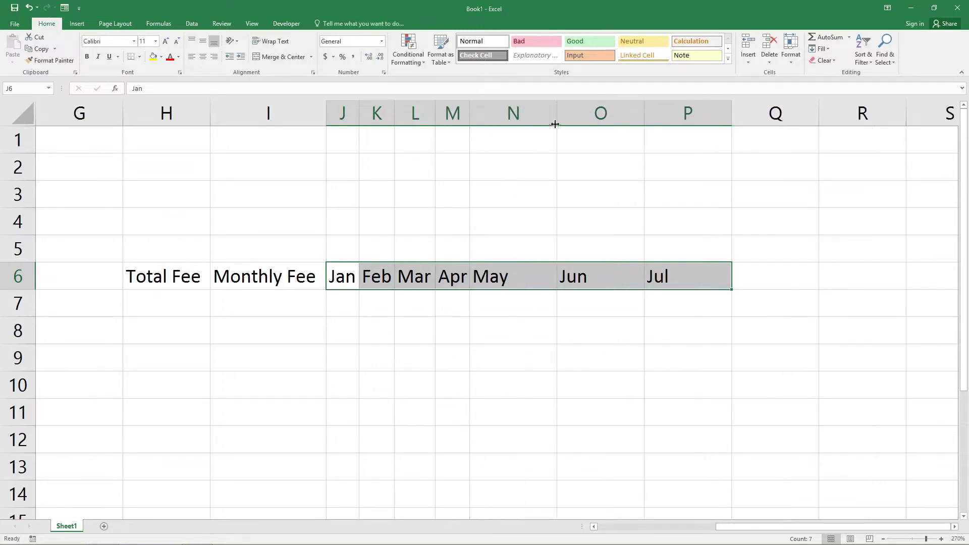
left_click_drag(558, 120, 510, 135)
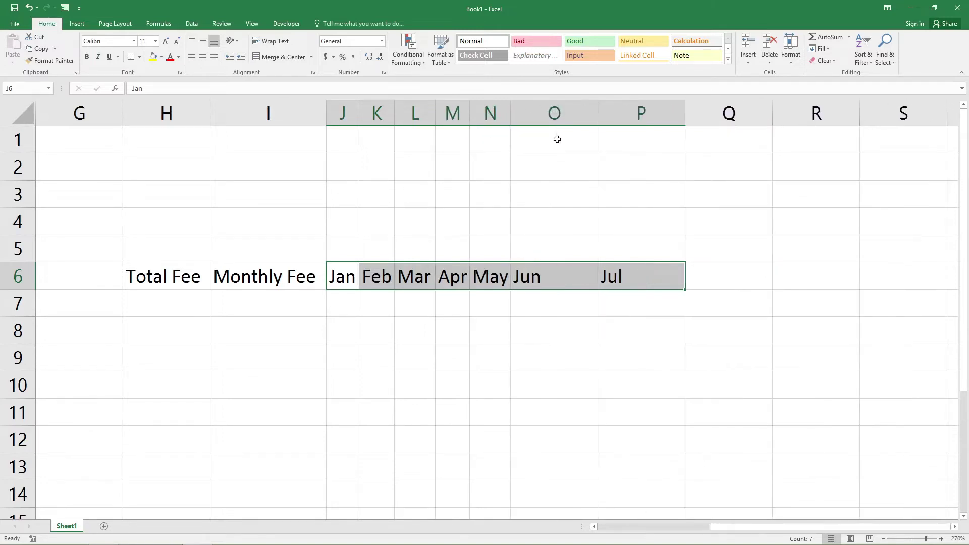
left_click_drag(595, 114, 548, 131)
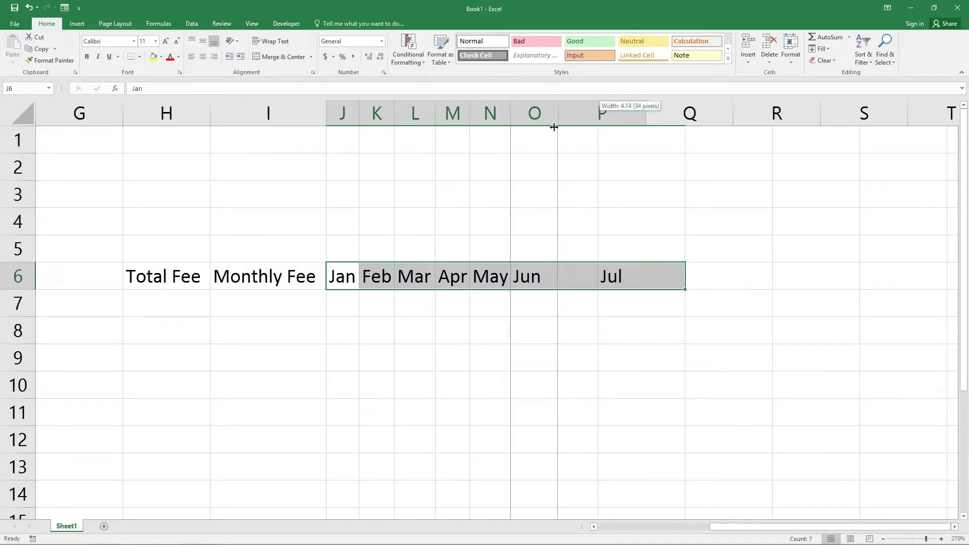
left_click_drag(548, 131, 545, 133)
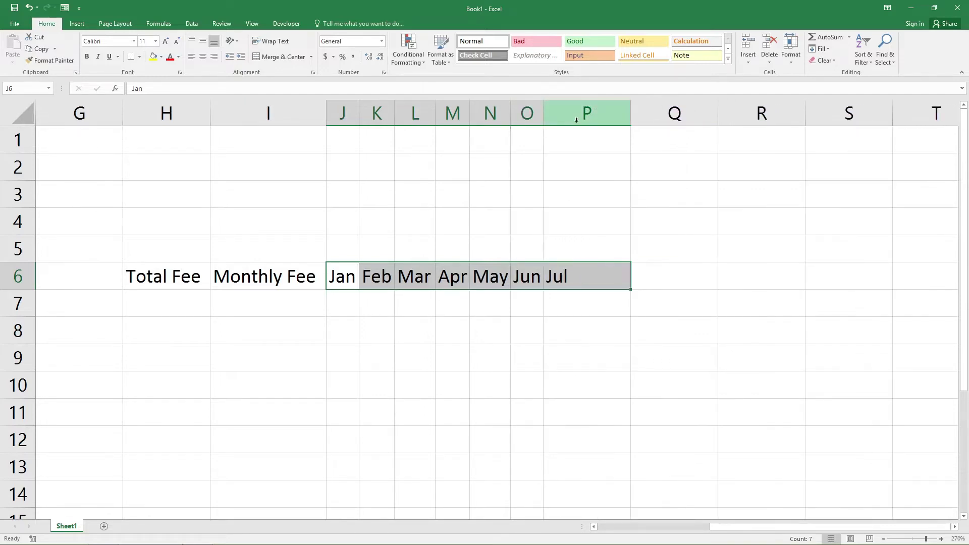
left_click_drag(629, 116, 571, 137)
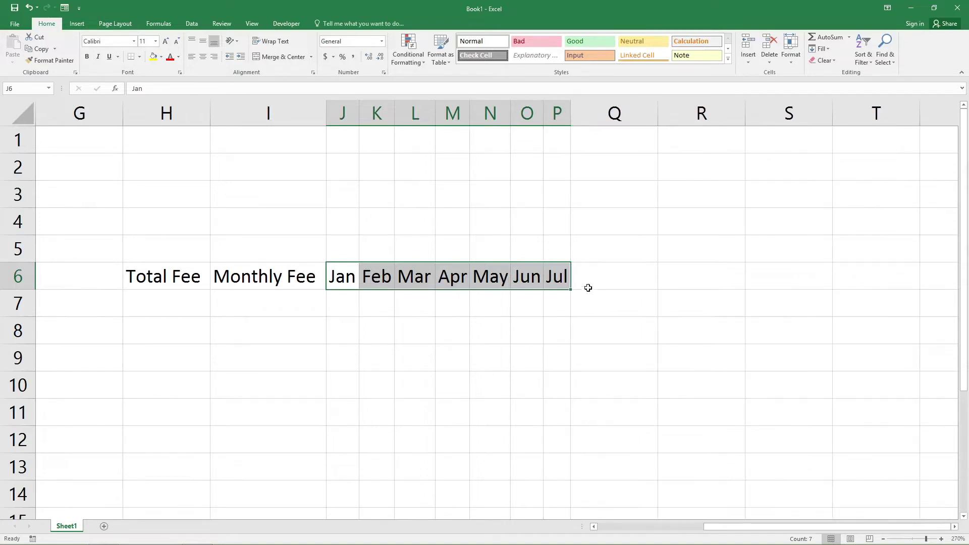
- Extend the month series through Dec and narrow columns Q–U to fit Aug–Dec
left_click_drag(566, 287, 657, 281)
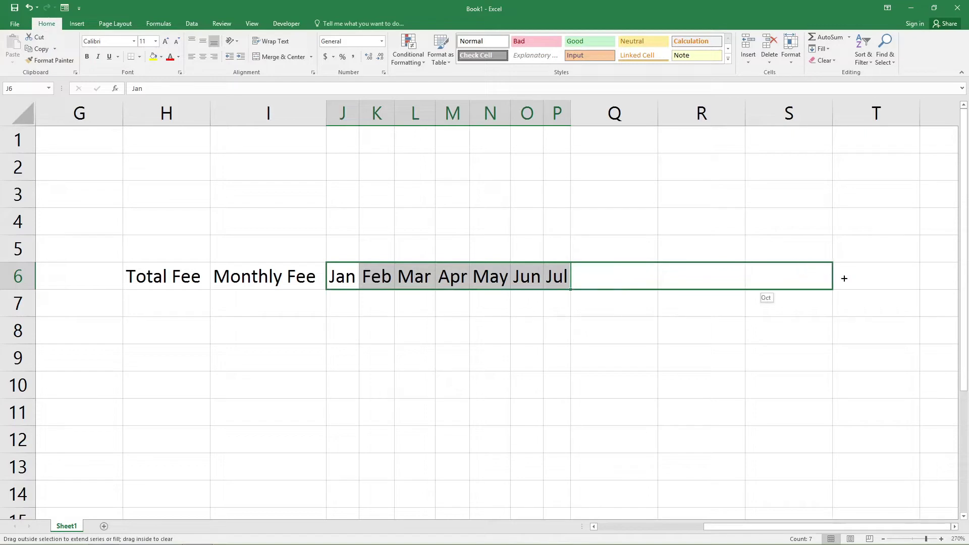
left_click_drag(695, 280, 898, 277)
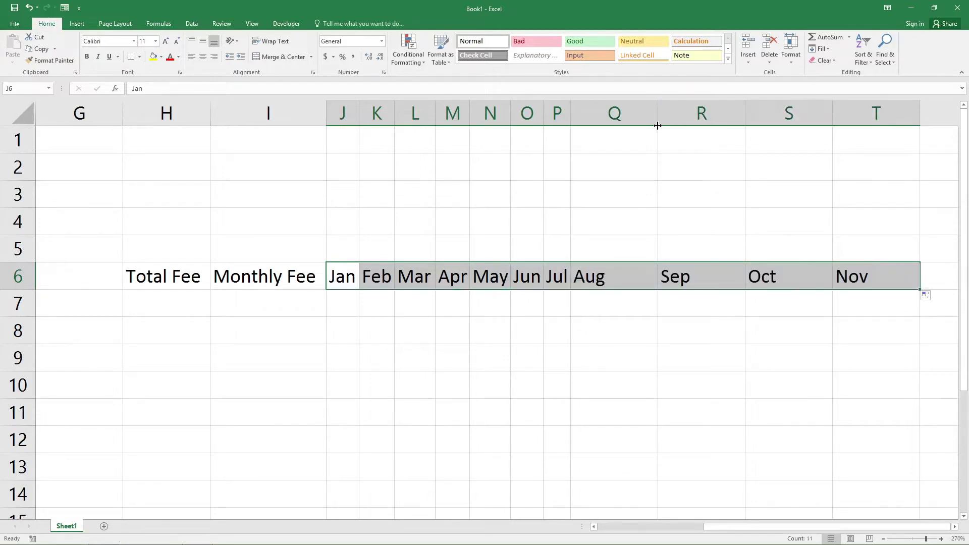
left_click_drag(659, 120, 608, 131)
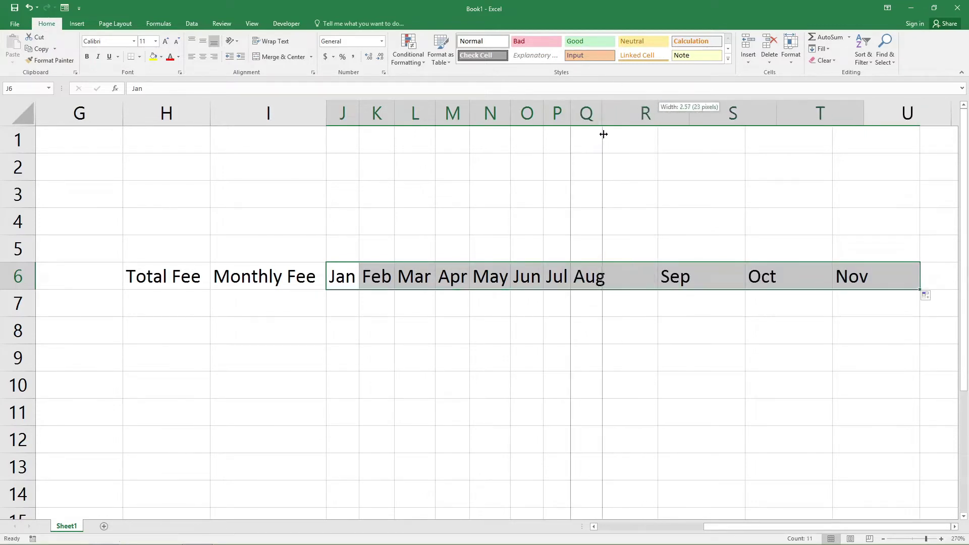
left_click_drag(695, 120, 643, 127)
left_click_drag(730, 119, 676, 136)
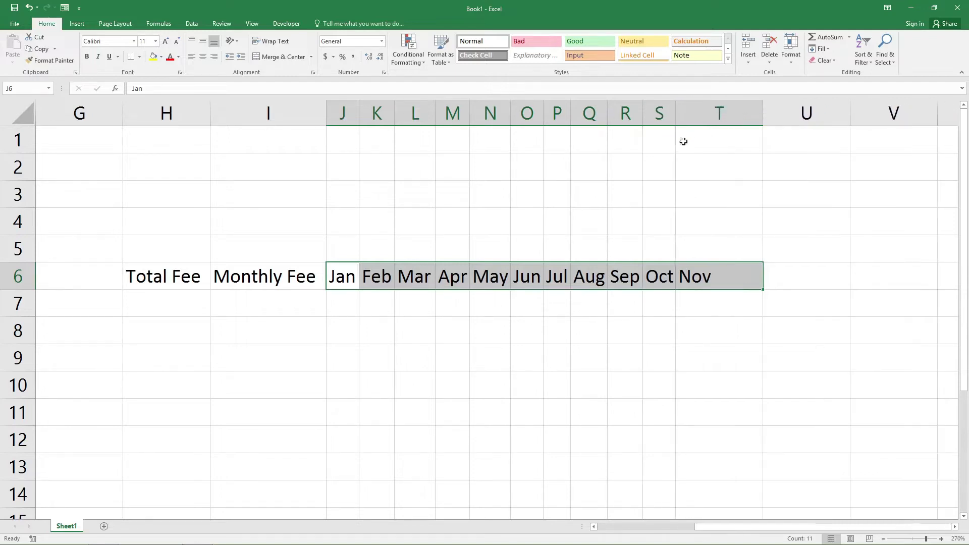
left_click_drag(763, 117, 713, 136)
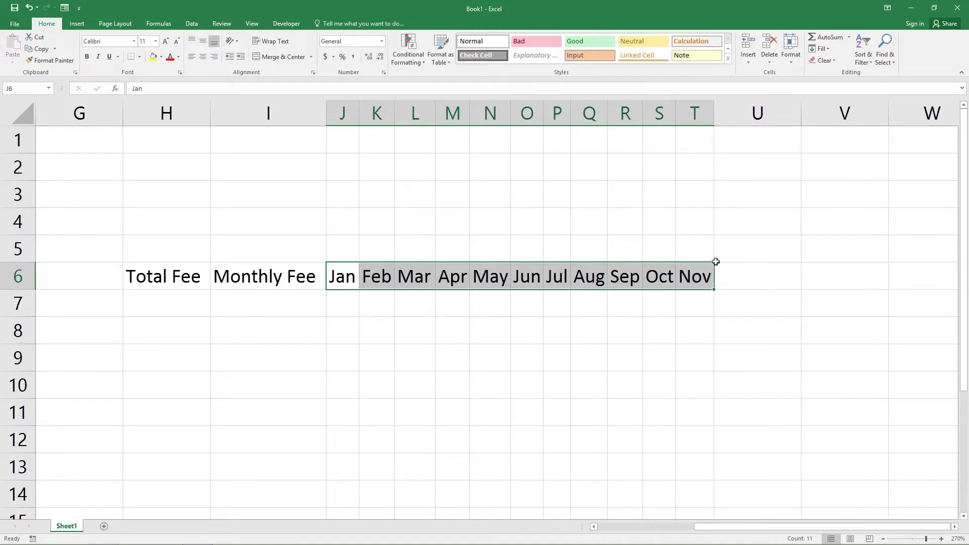
left_click_drag(715, 288, 780, 279)
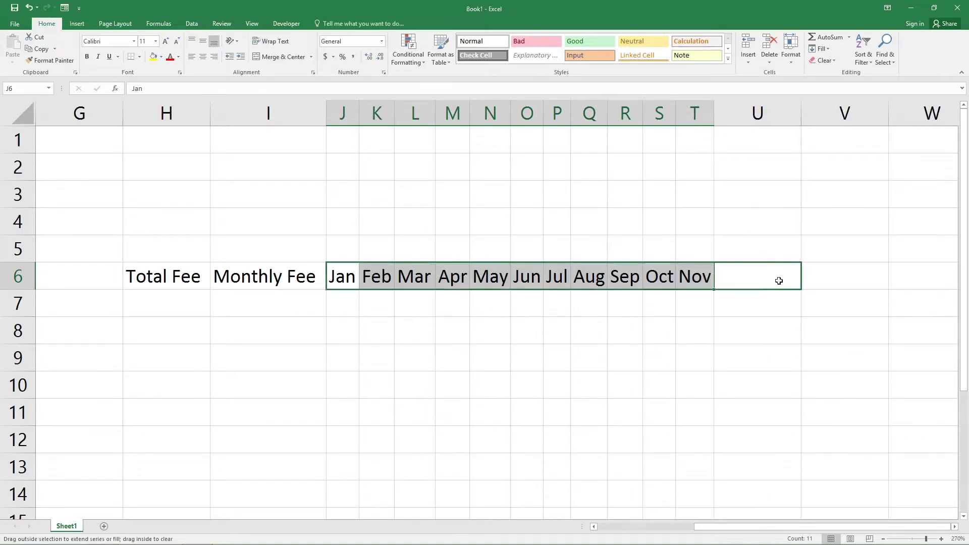
left_click_drag(800, 114, 751, 133)
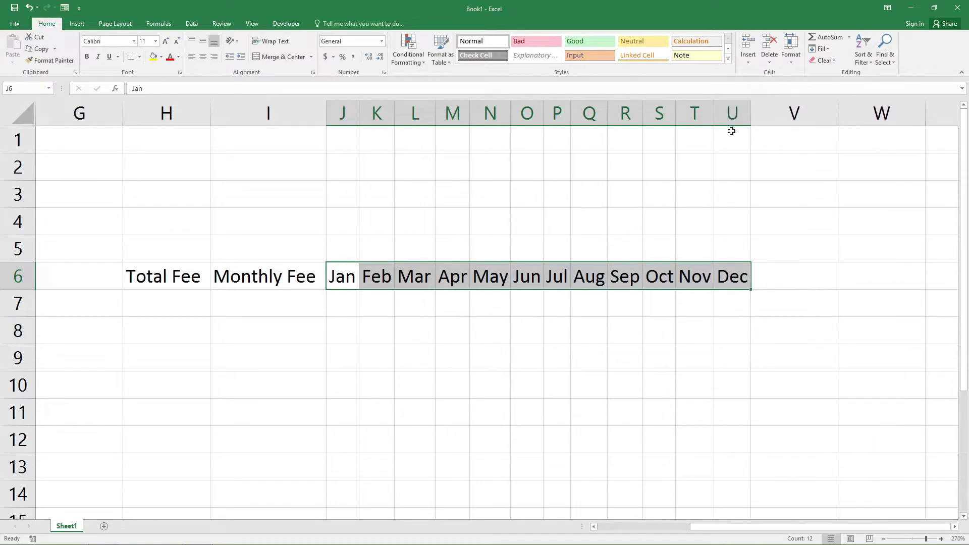
left_click(954, 526)
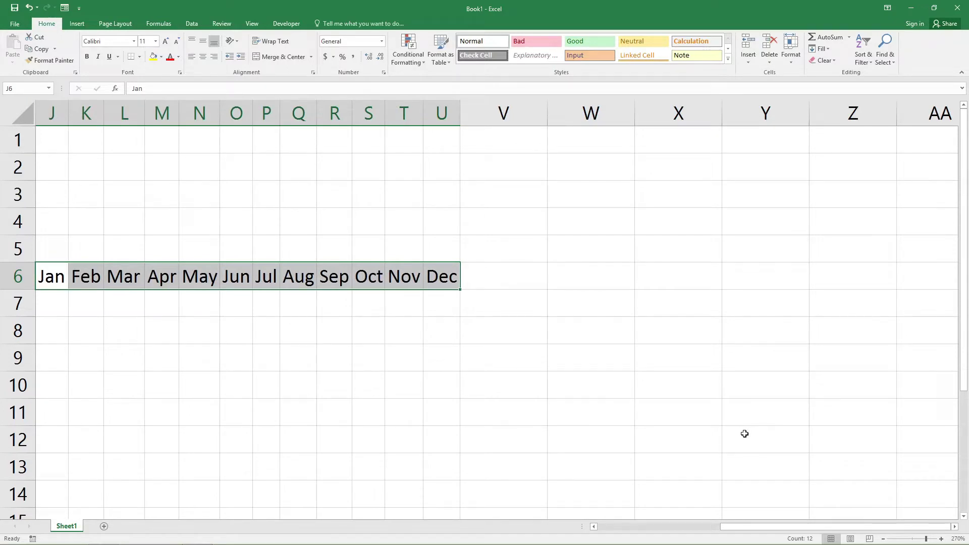
- Type Paid Months, Rem. Months, Deposit Fee and Balance into V6:Y6
left_click(504, 277)
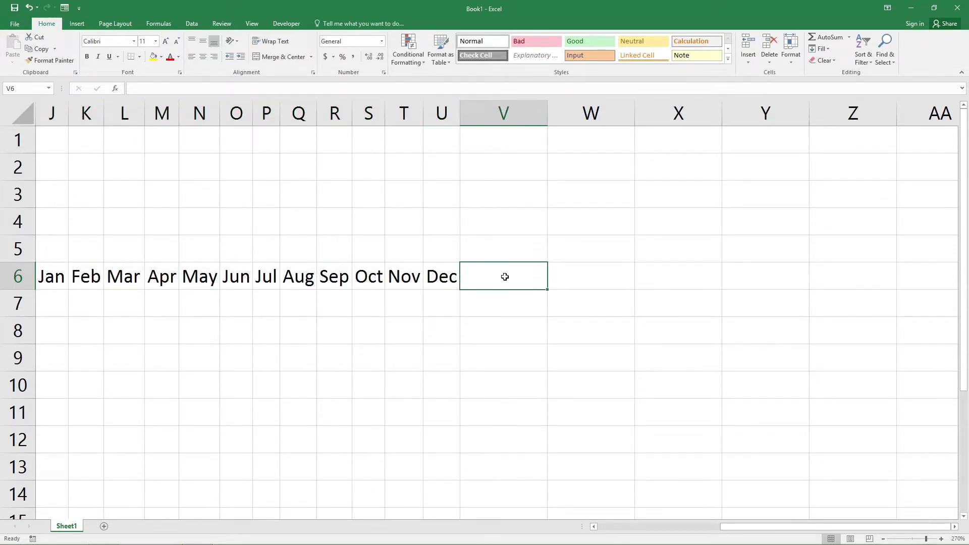
type("Paid ")
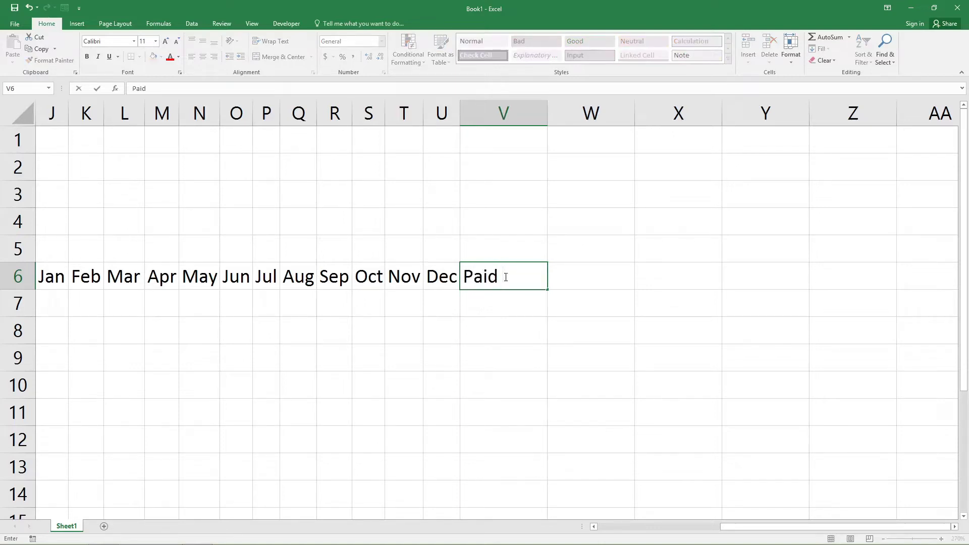
type("Month")
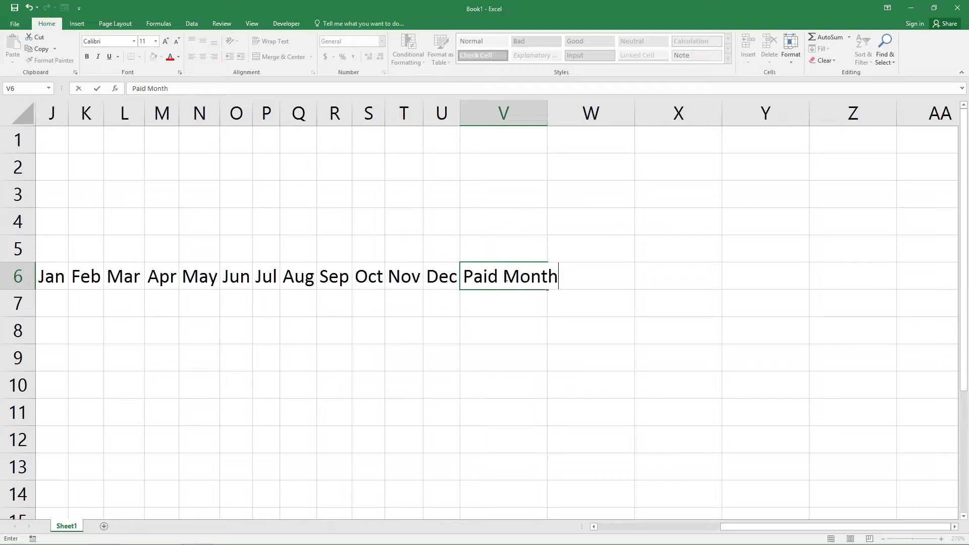
type("s")
key("Tab")
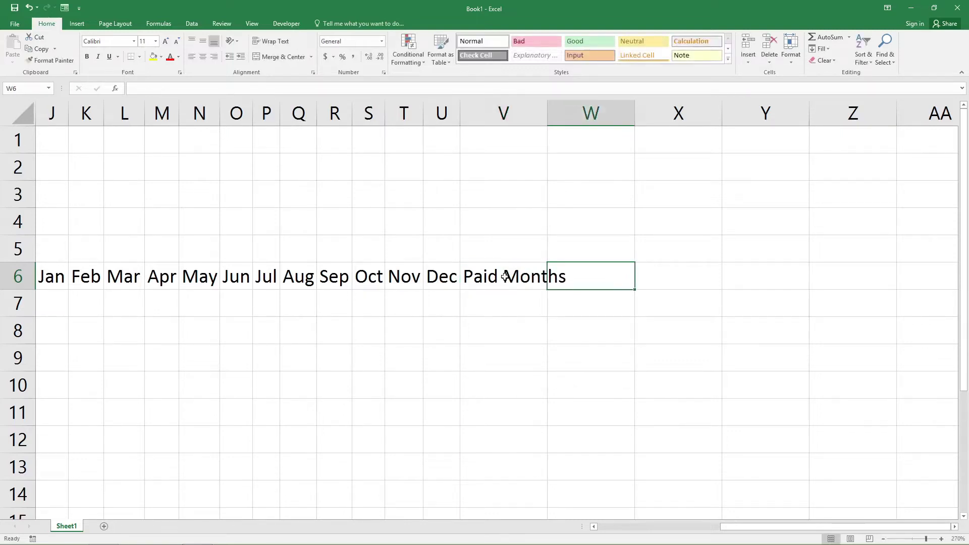
type("Re")
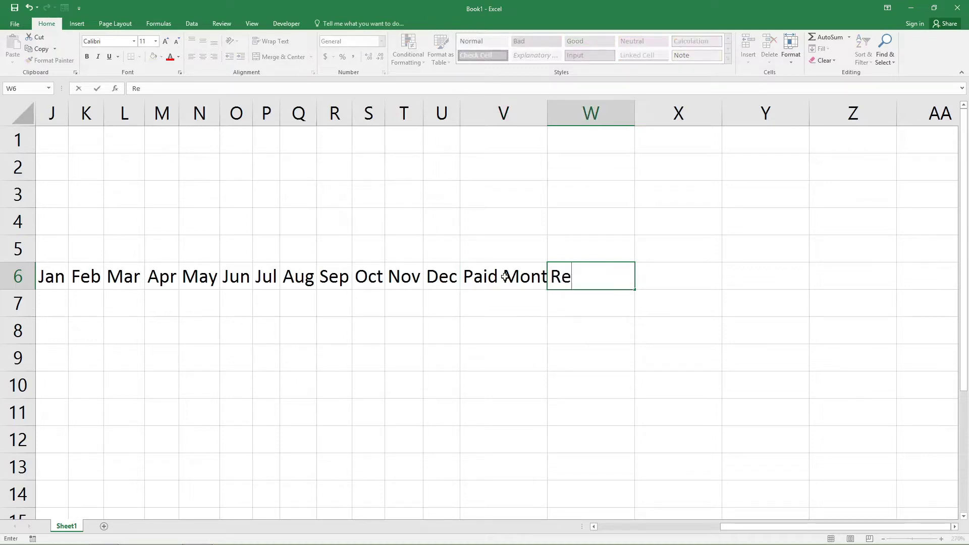
type("m")
type(".")
type(" Months")
key("Tab")
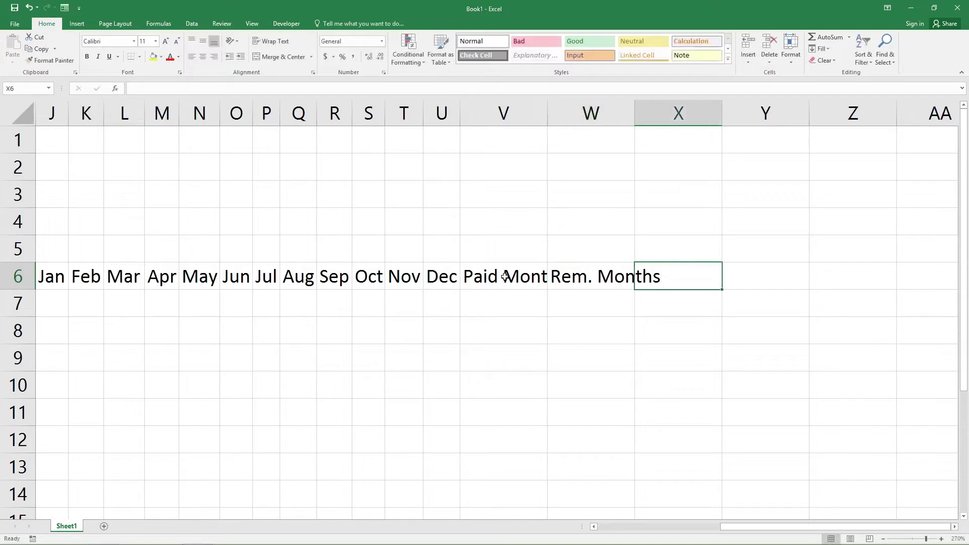
type("De")
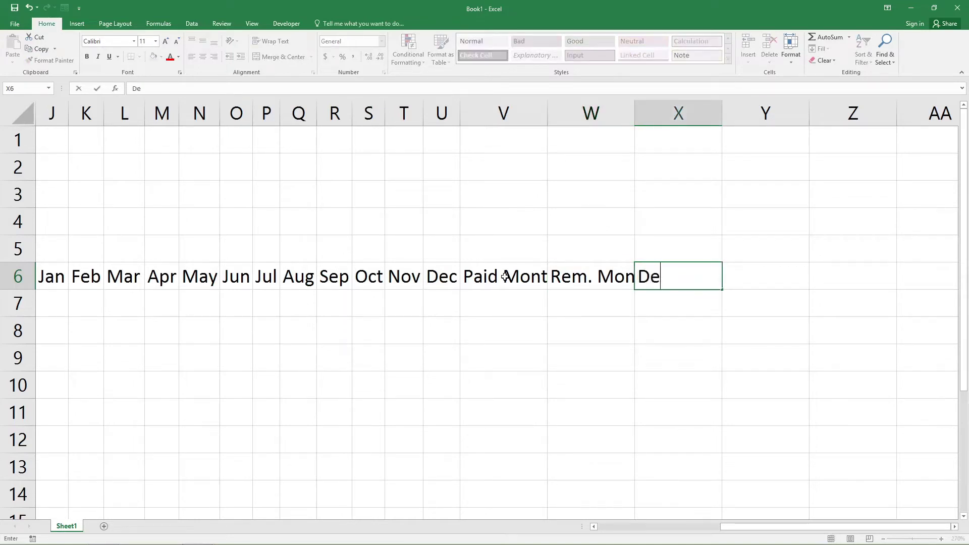
type("po")
type("sit ")
type("Fee")
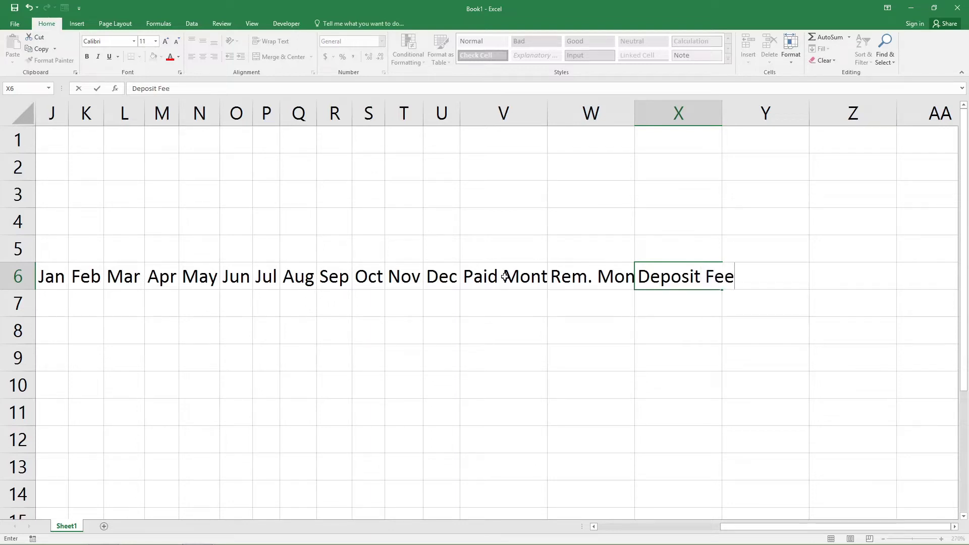
key("Tab")
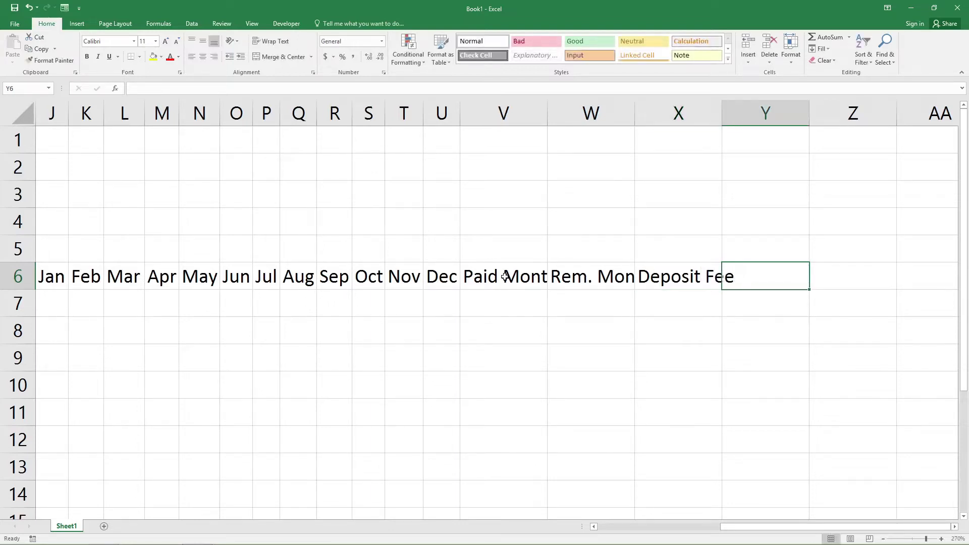
type("Balance")
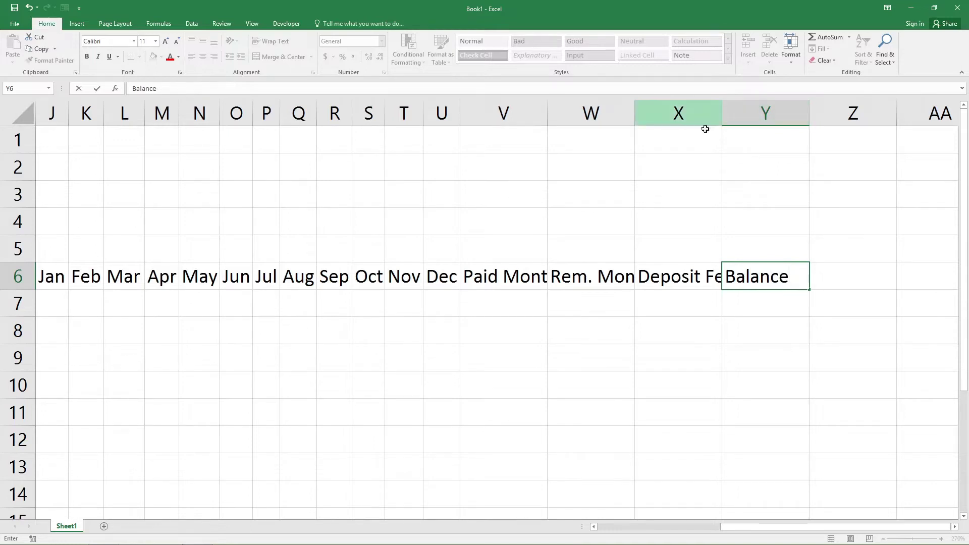
- Resize columns V–Y so Paid Months, Rem. Months, Deposit Fee and Balance fit
left_click(632, 121)
left_click_drag(546, 126, 565, 115)
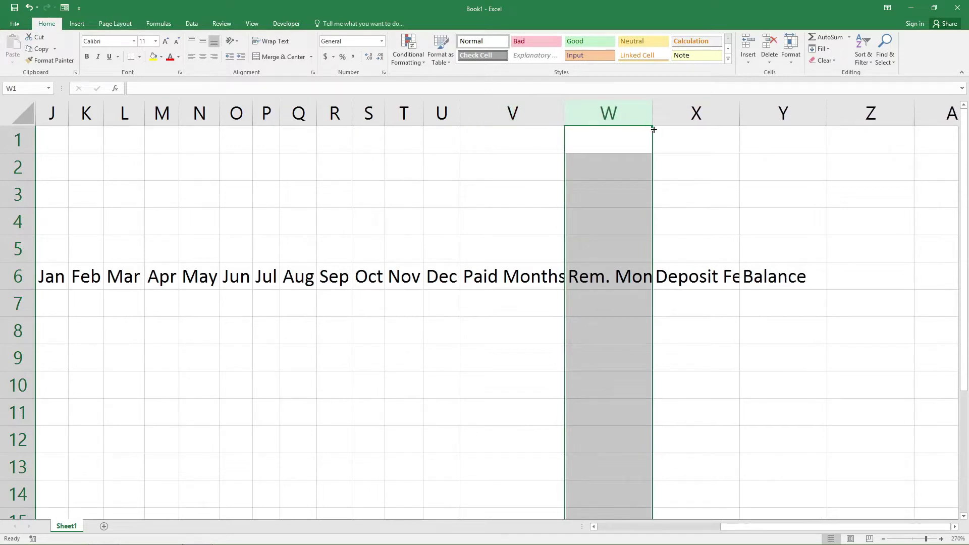
left_click_drag(652, 121, 682, 122)
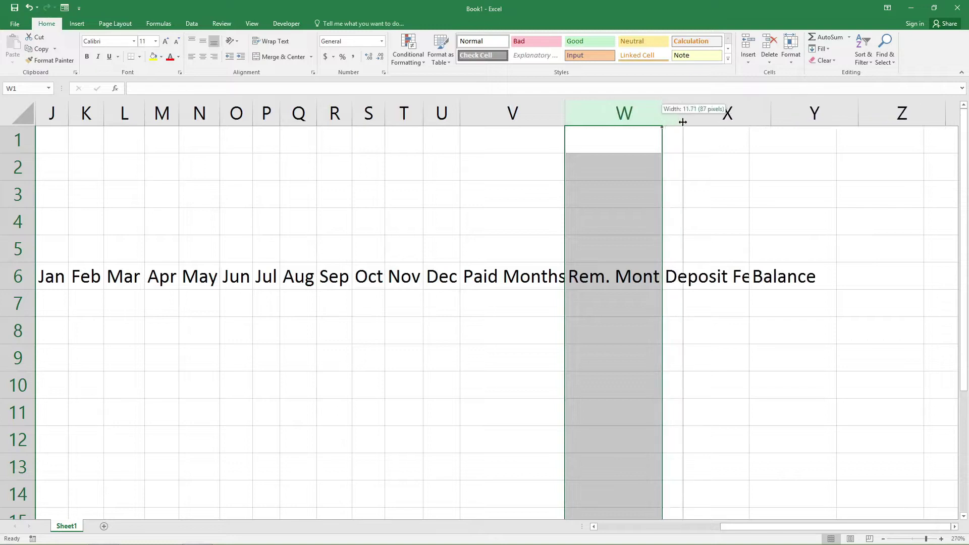
left_click_drag(771, 116, 795, 120)
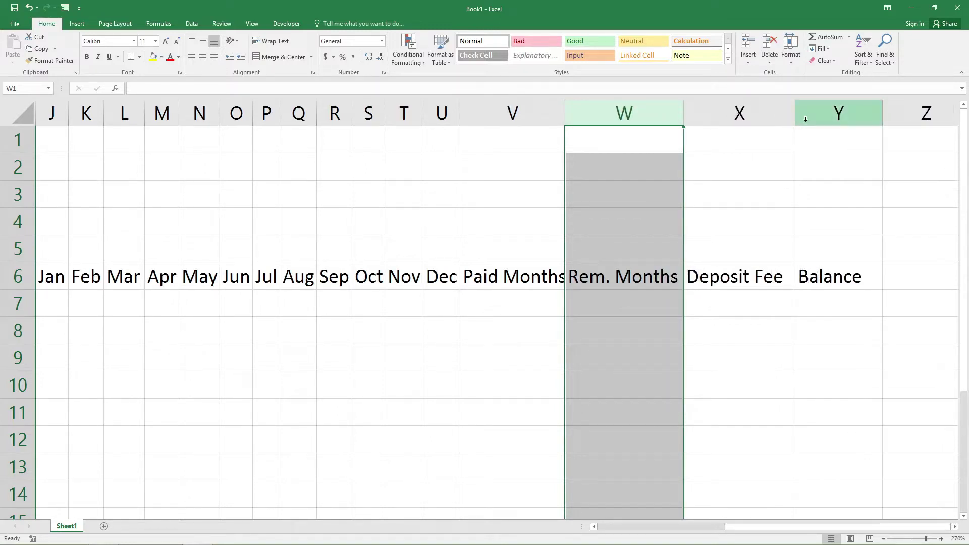
left_click_drag(882, 116, 872, 122)
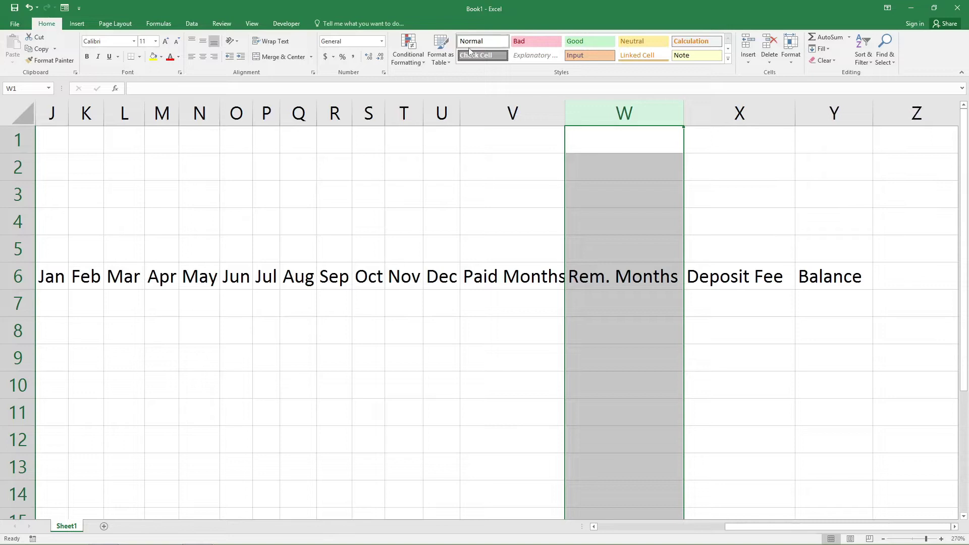
- Insert a thin blank spacer column before Paid Months
right_click(470, 116)
left_click(494, 186)
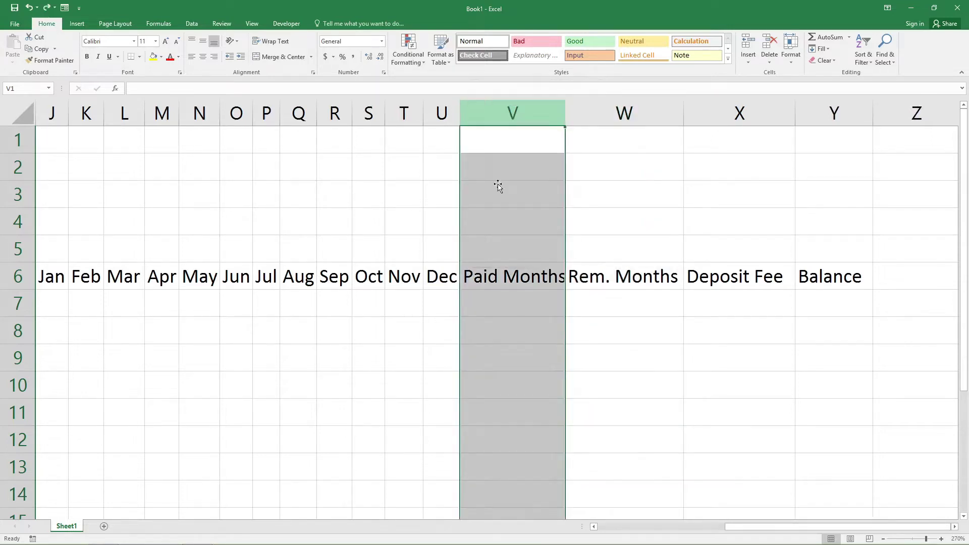
left_click_drag(495, 116, 478, 116)
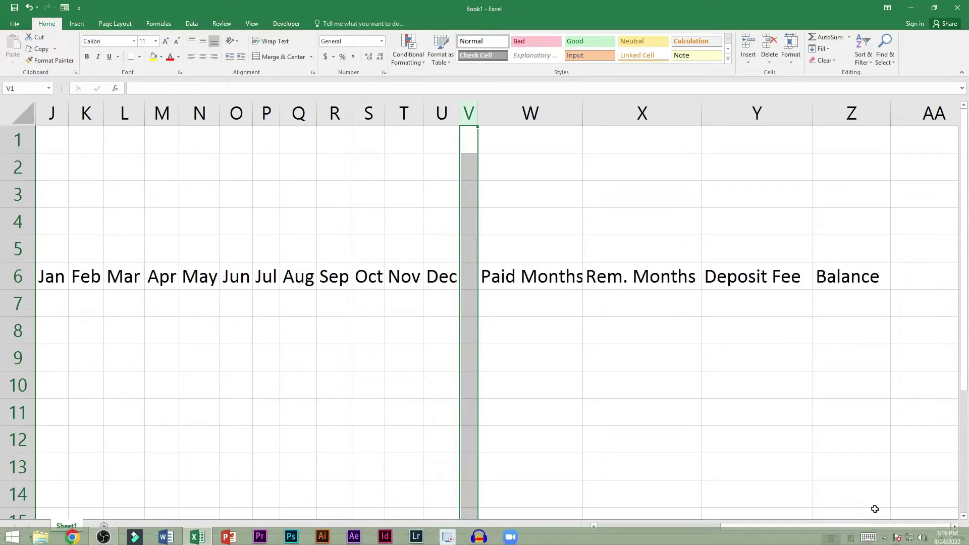
- Zoom out and tighten column A to a margin and columns F and C to fit Class and Name
left_click(883, 539)
left_click(884, 538)
left_click(884, 539)
left_click(883, 539)
left_click(884, 539)
left_click(884, 539)
left_click(883, 538)
left_click(883, 539)
left_click(883, 538)
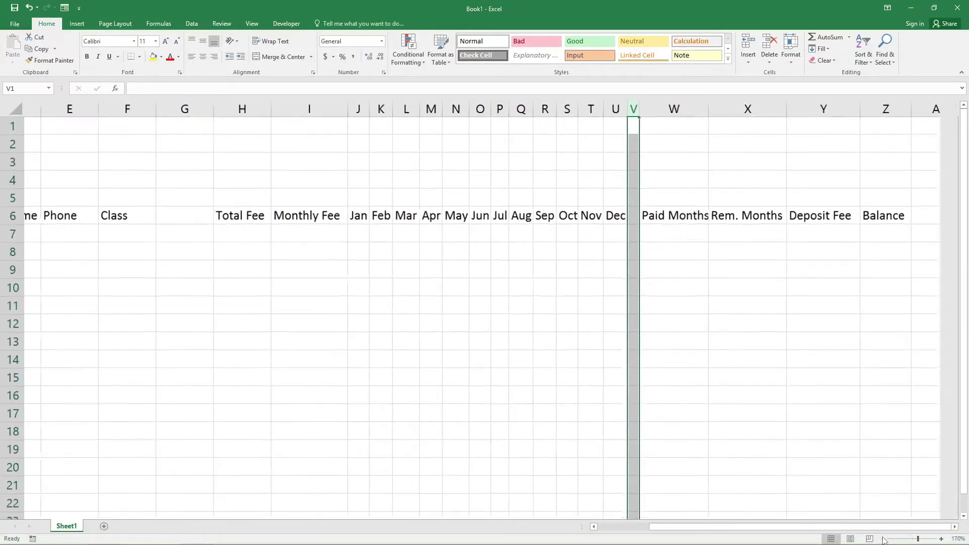
left_click(883, 539)
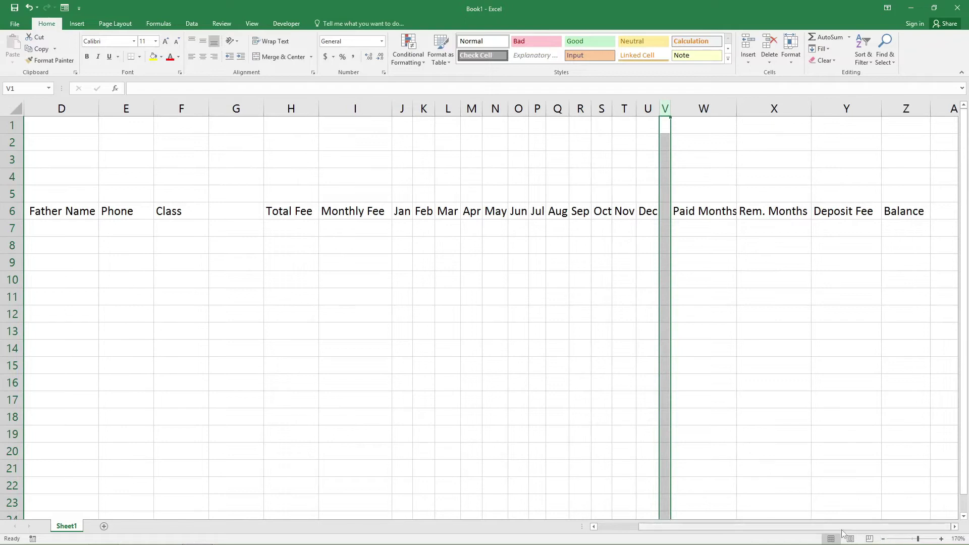
left_click_drag(840, 526, 713, 544)
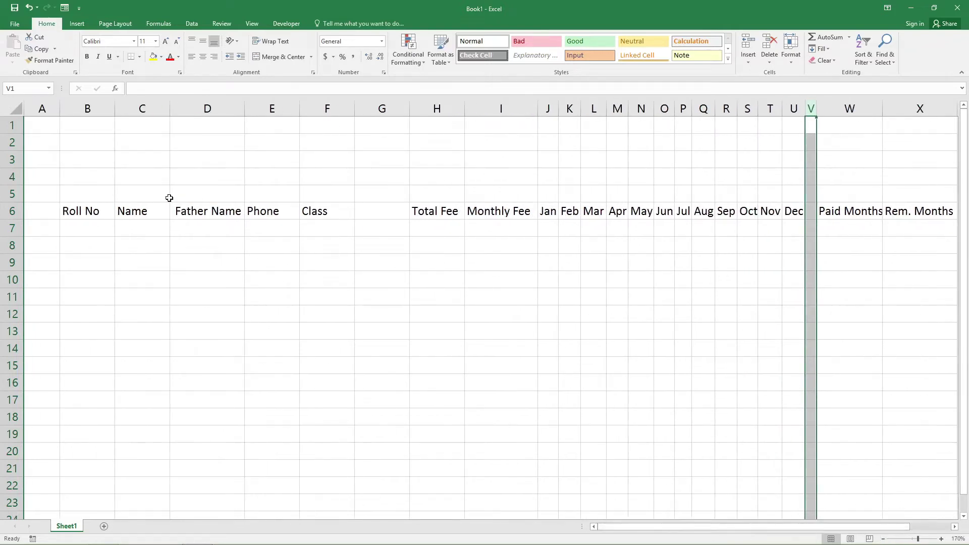
left_click_drag(60, 113, 32, 119)
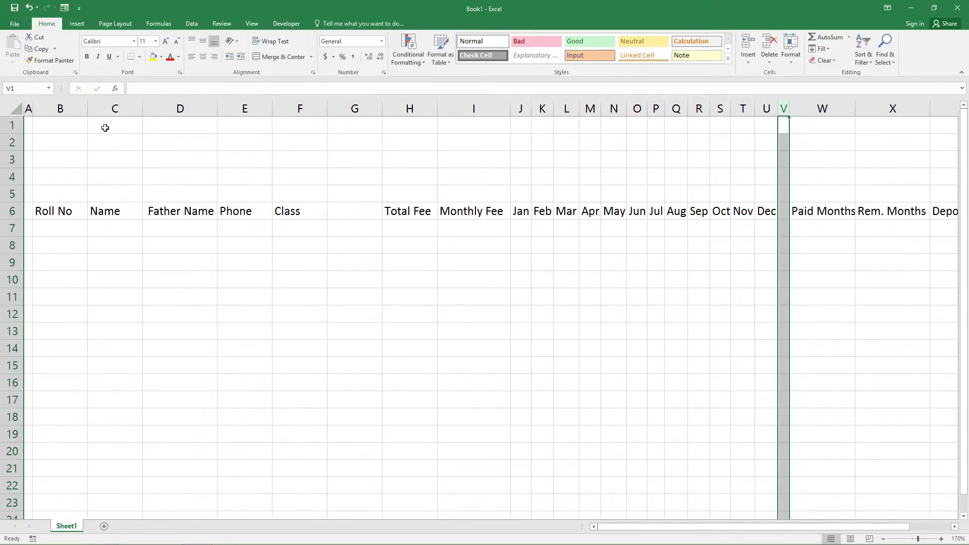
left_click_drag(327, 113, 301, 120)
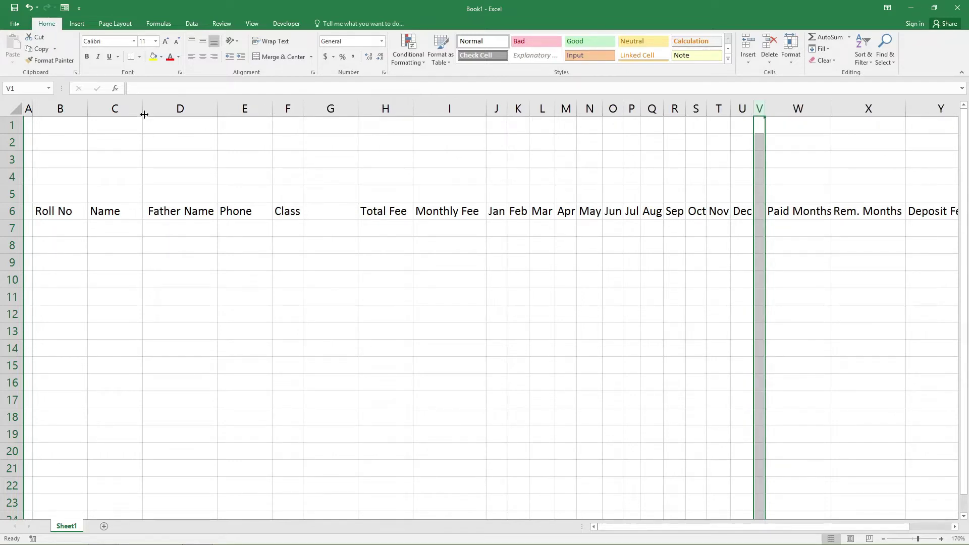
left_click_drag(143, 110, 133, 116)
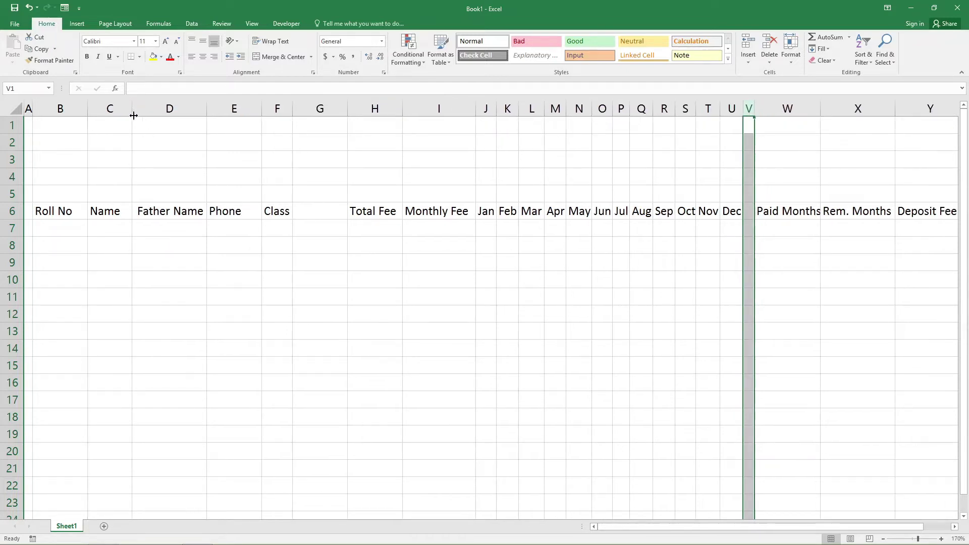
- Thin spacer columns G and V, narrow column B to 6.14, and select B6:F6
left_click_drag(347, 108, 301, 112)
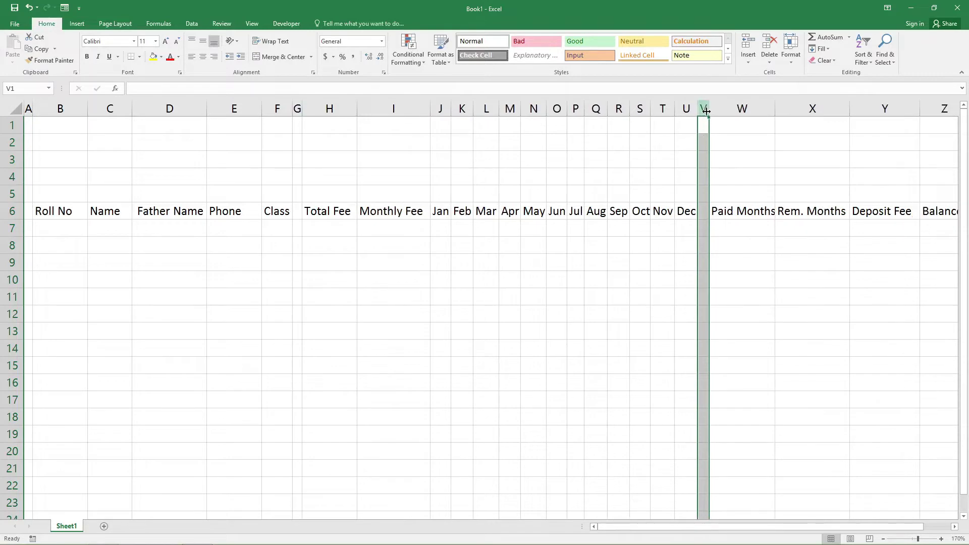
left_click_drag(708, 109, 704, 109)
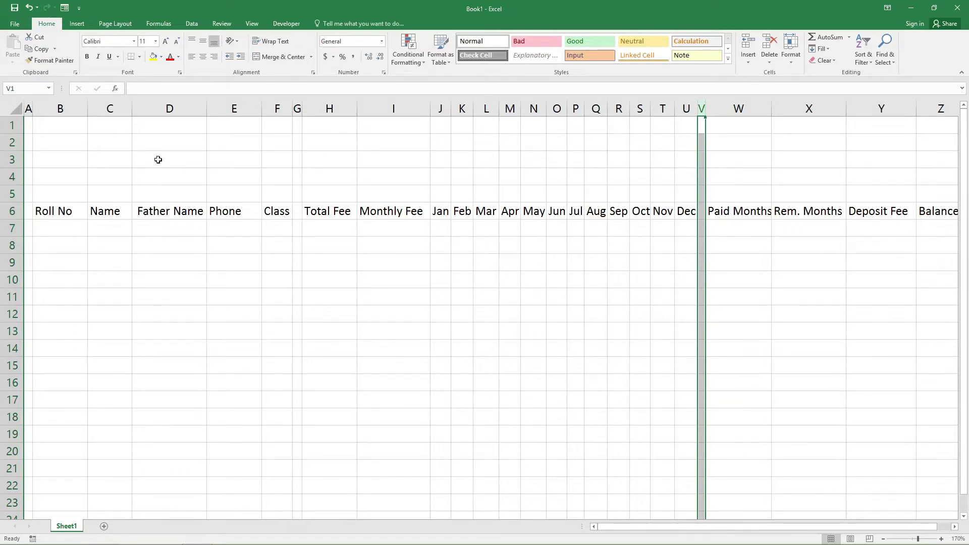
left_click_drag(87, 108, 74, 109)
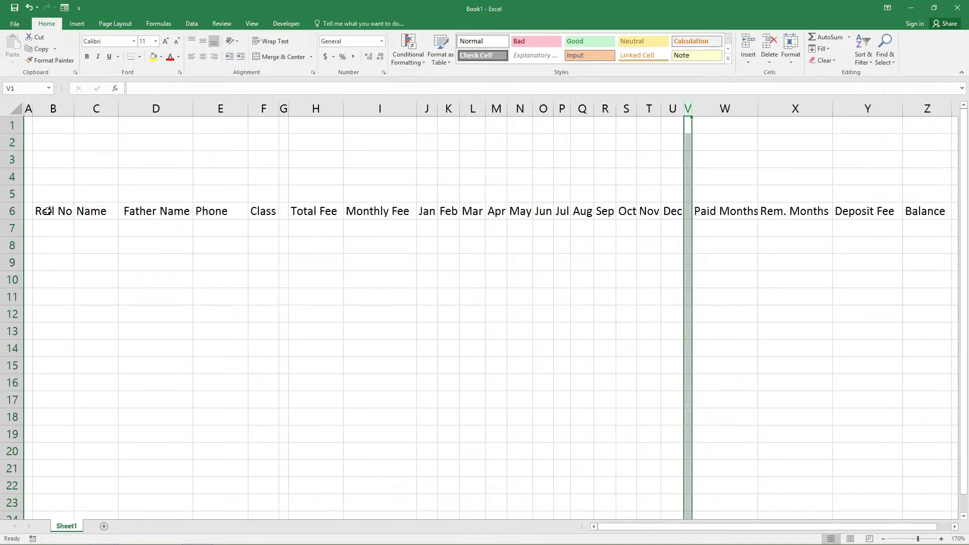
left_click_drag(47, 211, 259, 212)
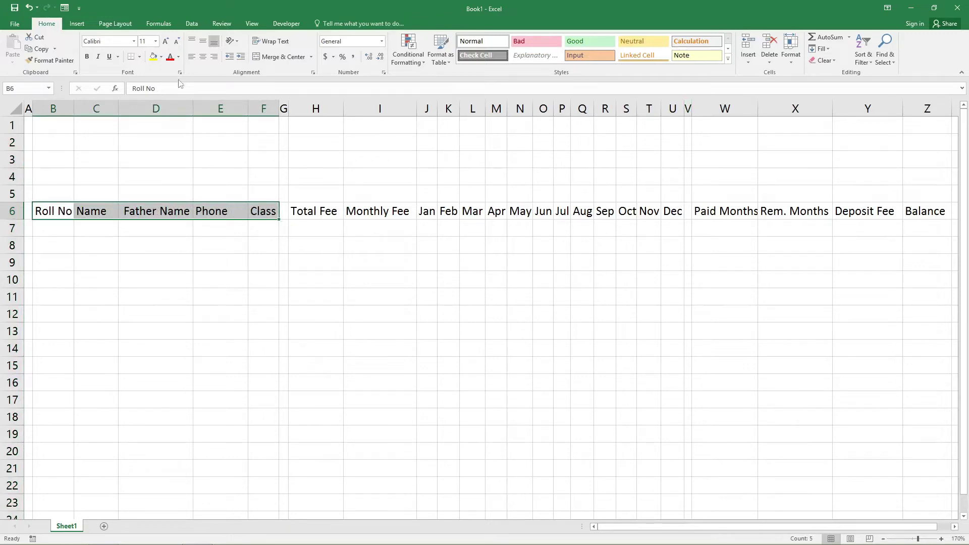
- Give header cells B6:F6 a dark red fill and white font colour
left_click(161, 57)
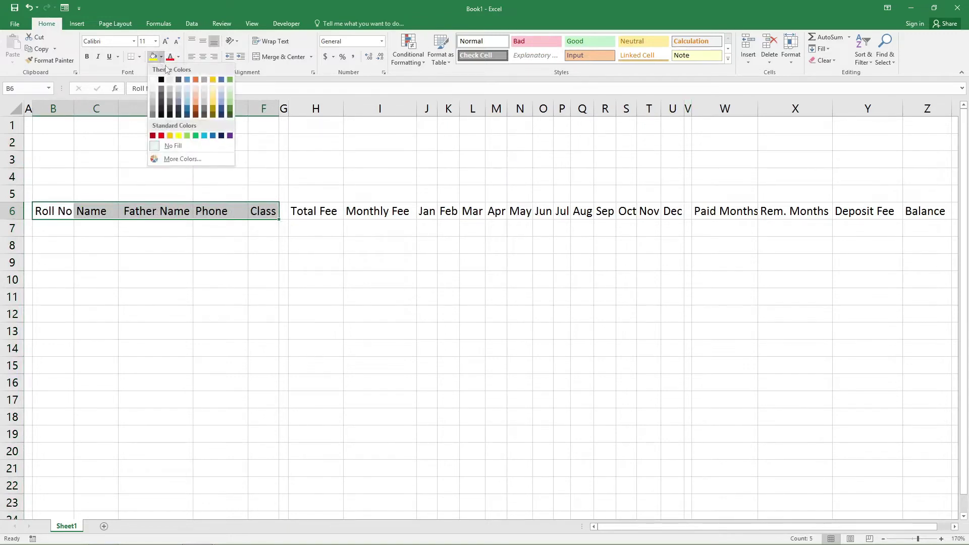
left_click(153, 135)
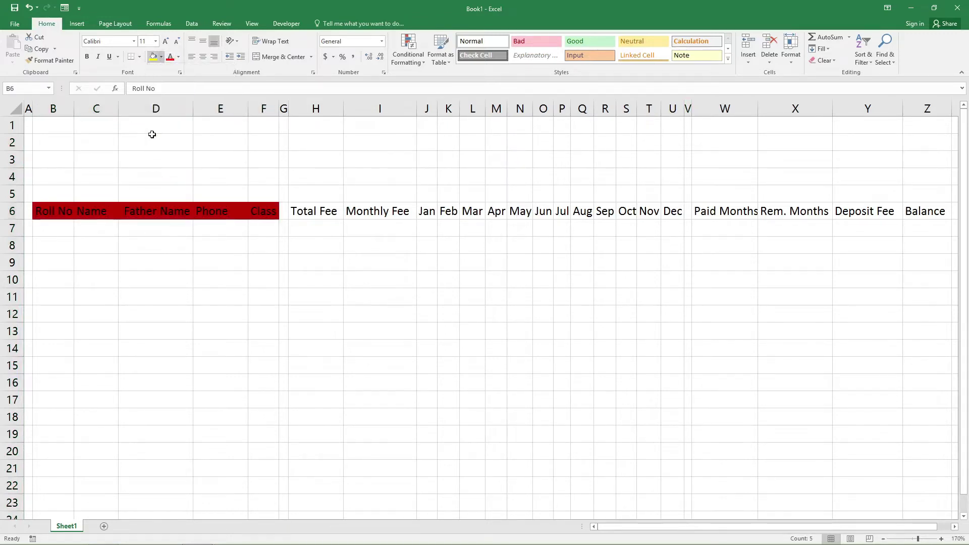
left_click(178, 57)
left_click(170, 92)
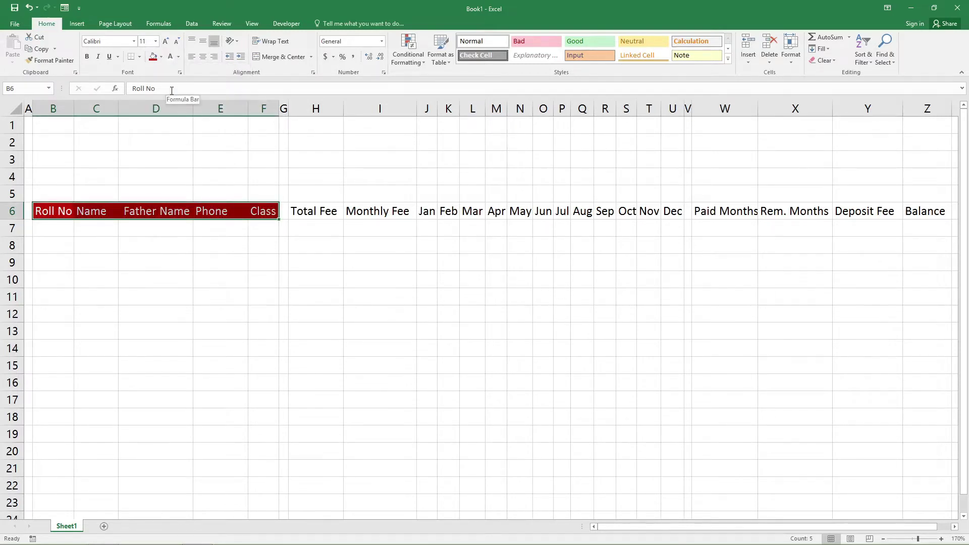
left_click(285, 210)
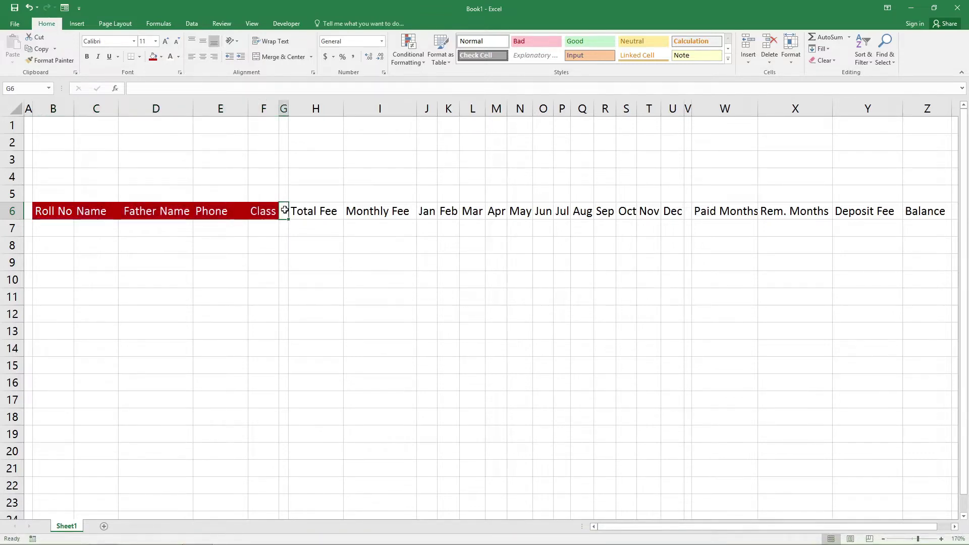
left_click(53, 225)
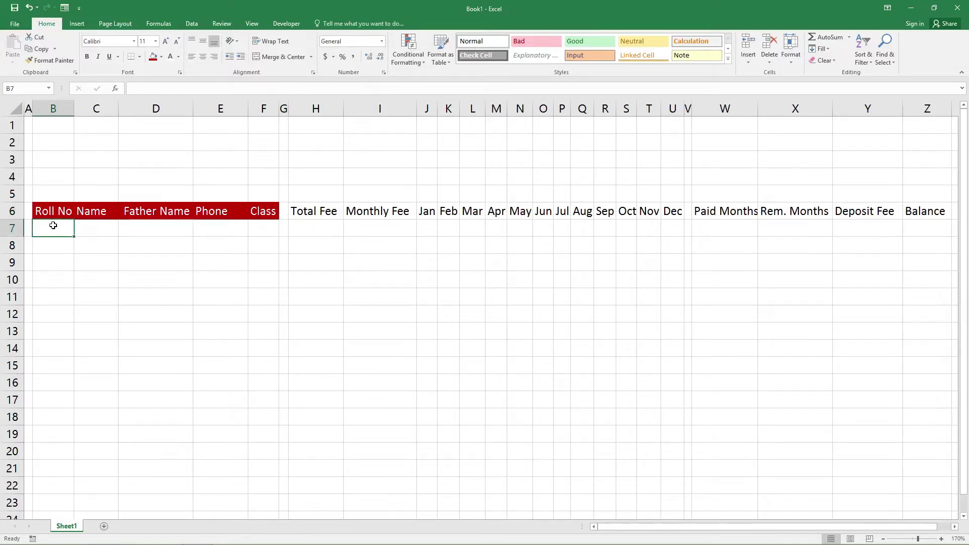
- Enter 1 in B7 and fill it down as a series of roll numbers 1 to 30
type("1")
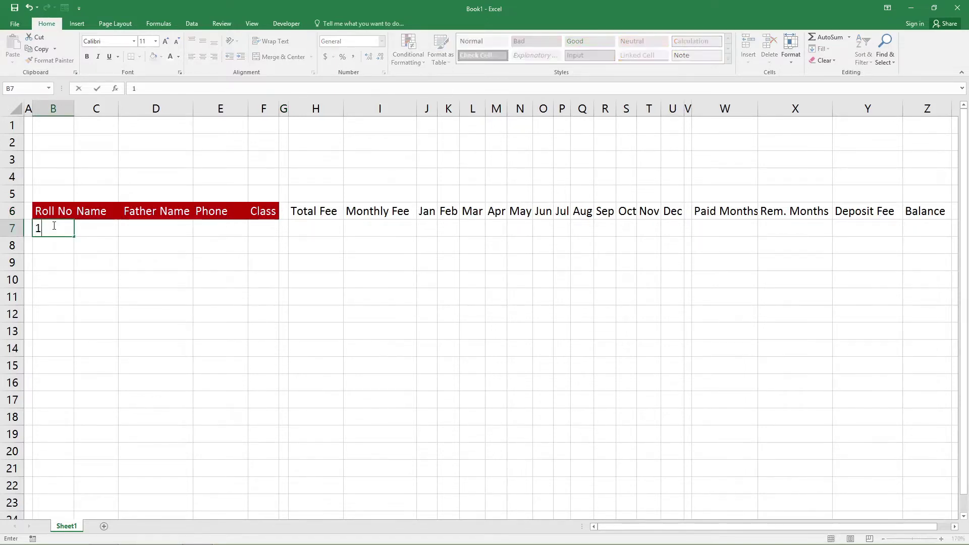
key("Return")
left_click(67, 226)
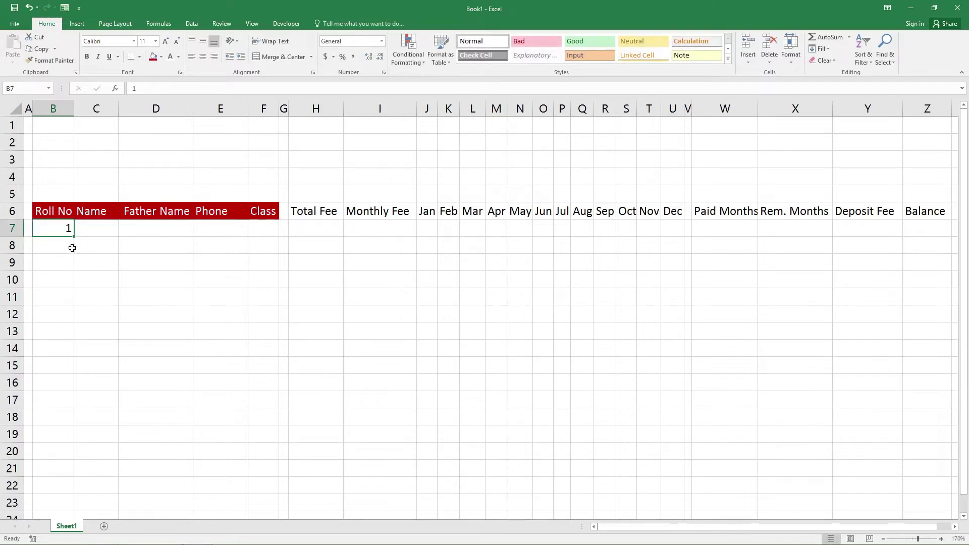
left_click_drag(75, 236, 79, 510)
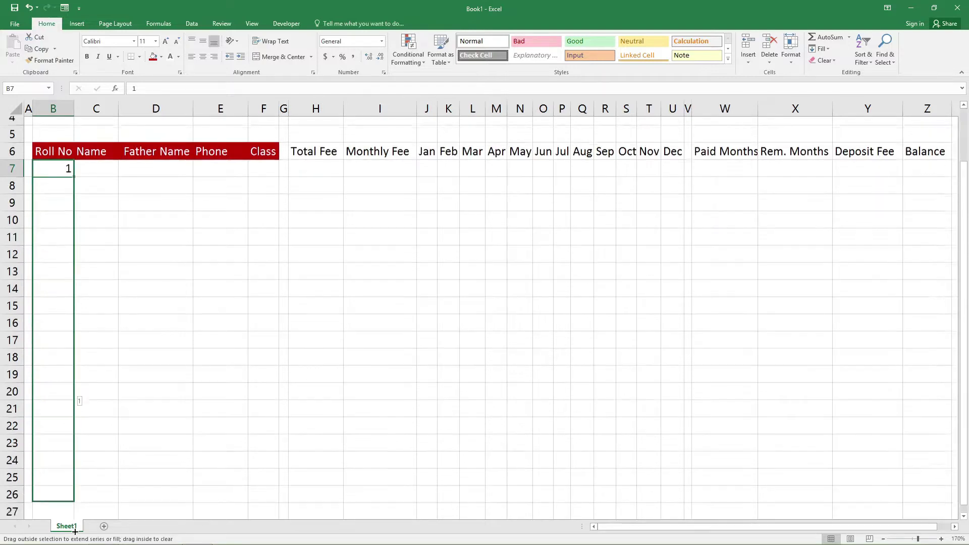
mouse_move(79, 510)
left_mouse_down()
mouse_move(64, 444)
mouse_move(69, 480)
left_mouse_up()
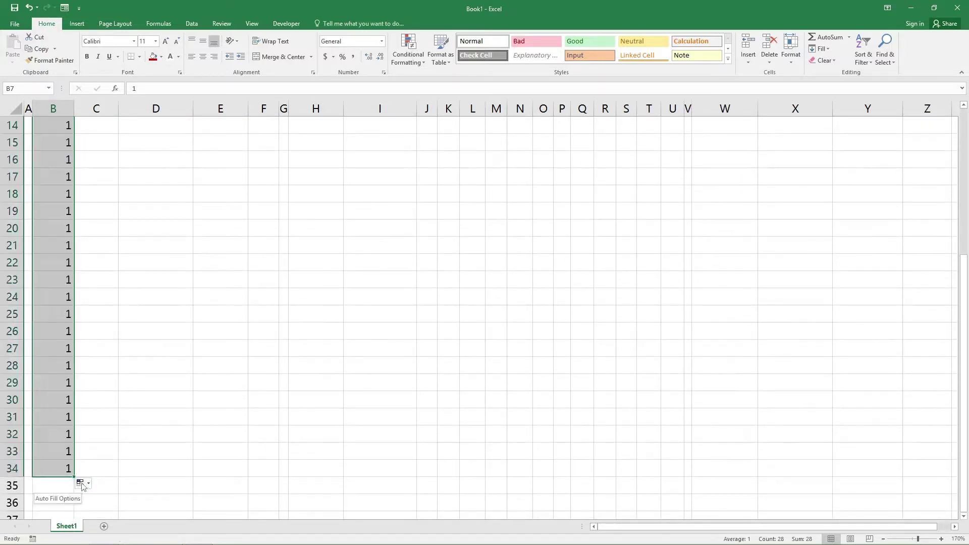
left_click(83, 483)
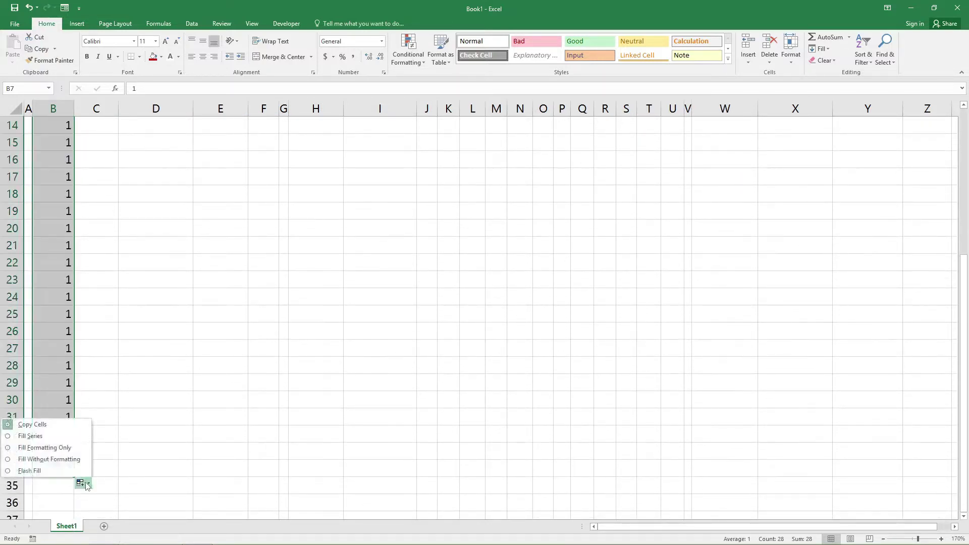
left_click(69, 437)
scroll(85, 471, "down", 4)
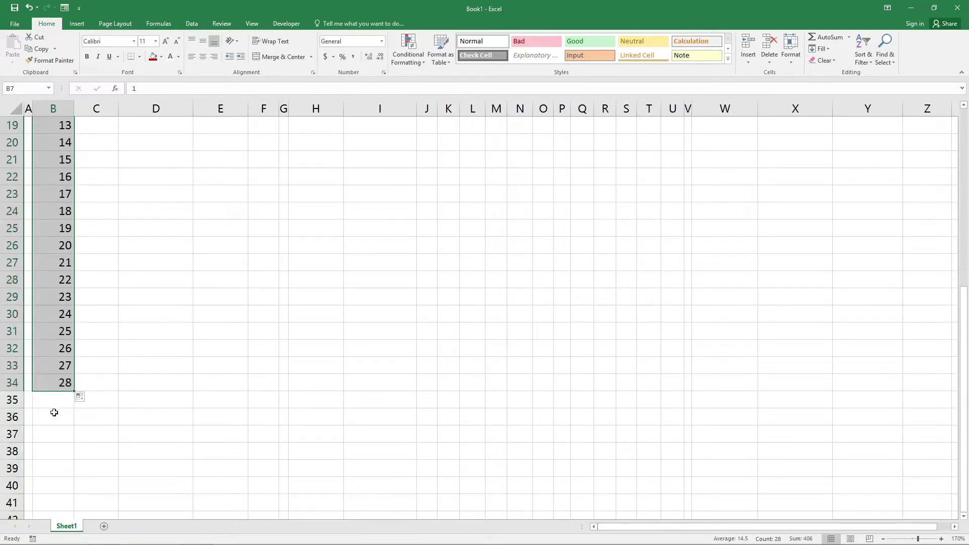
left_click_drag(73, 390, 73, 427)
scroll(82, 400, "up", 3)
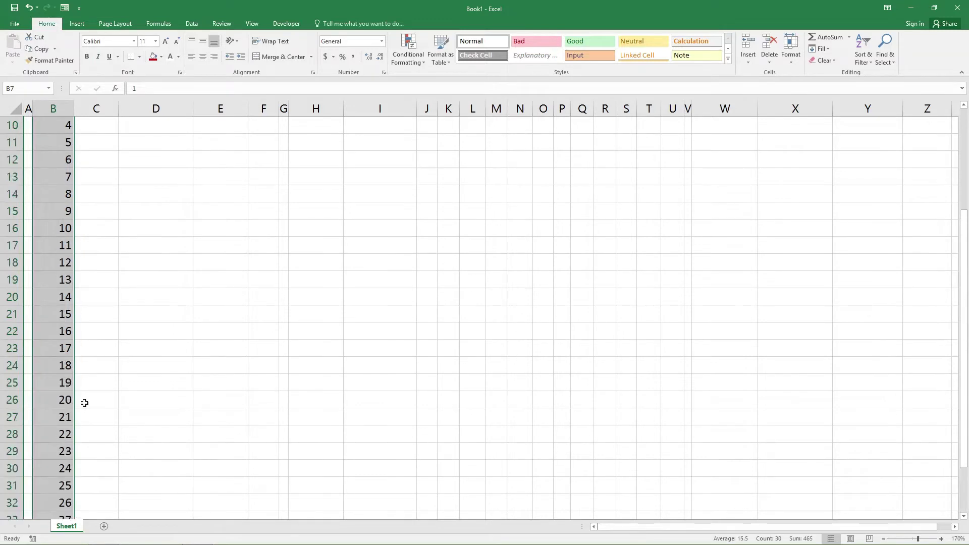
scroll(83, 400, "up", 3)
left_click(105, 231)
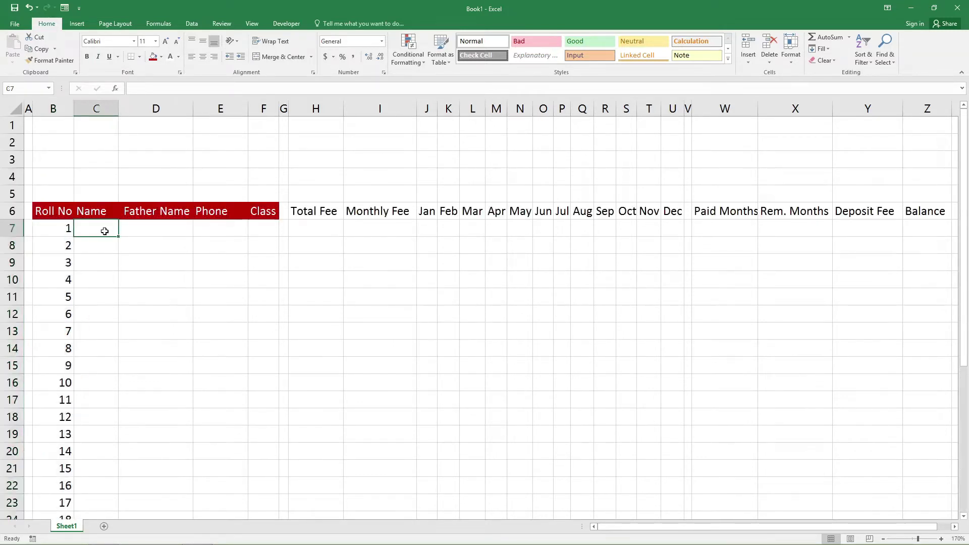
- Type five student names into C7:C11 and begin a sixth in C12
type("Ali")
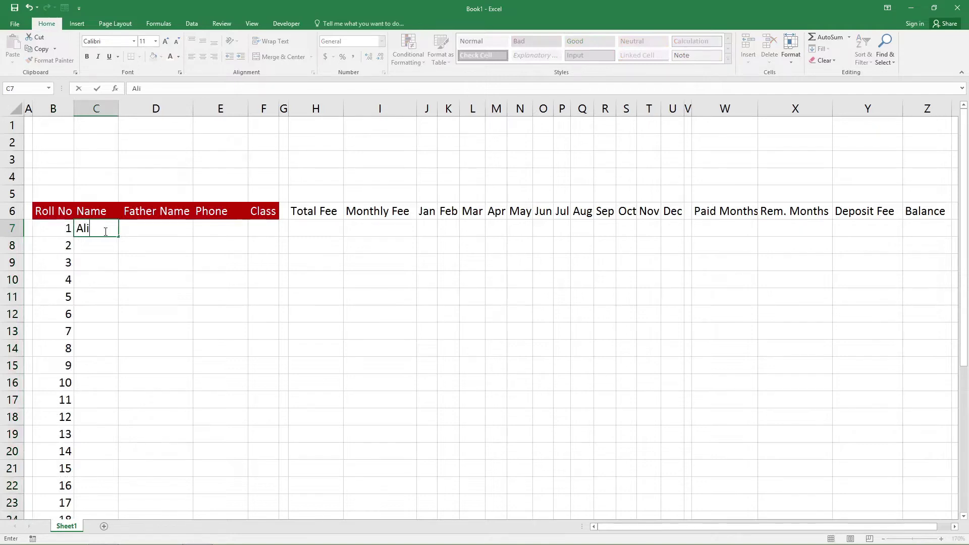
key("Return")
type("Saad")
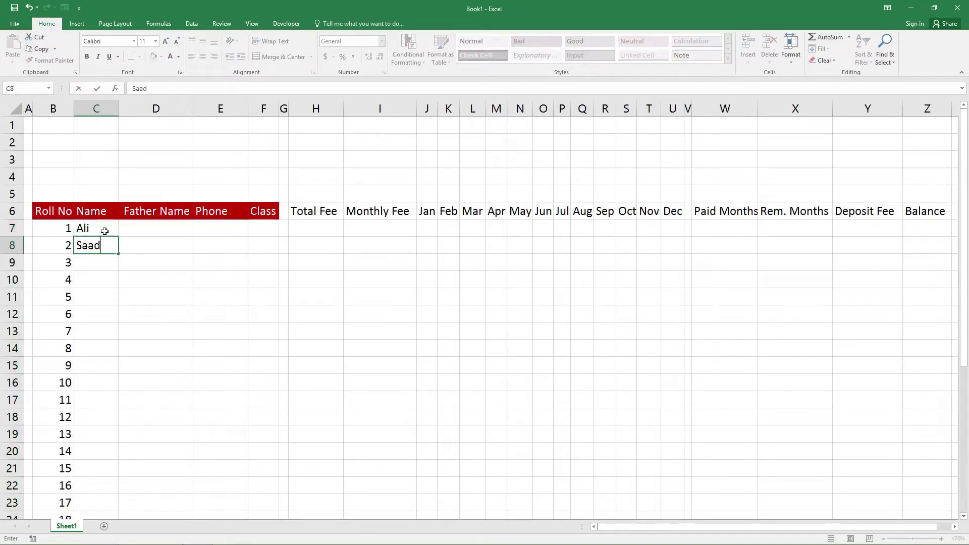
key("Return")
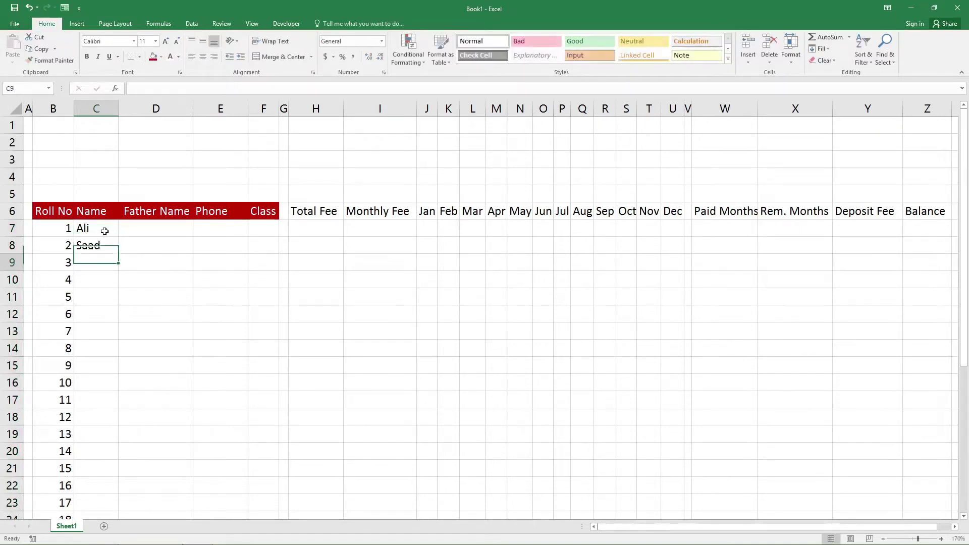
type("Asad")
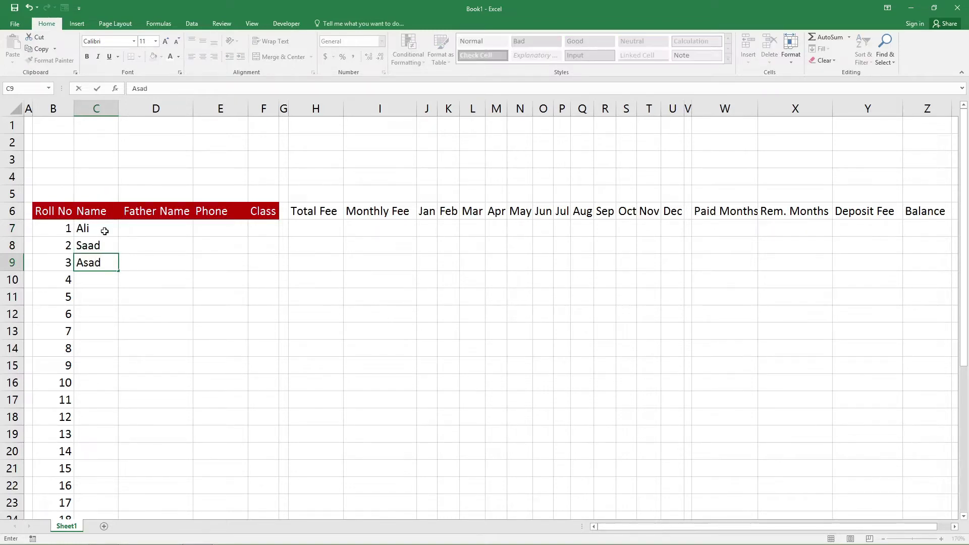
key("Return")
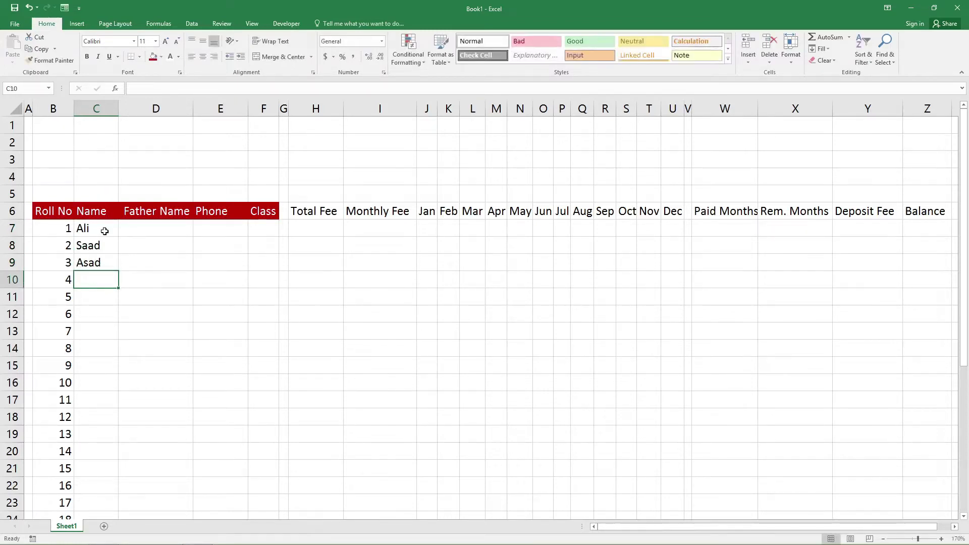
type("bilal")
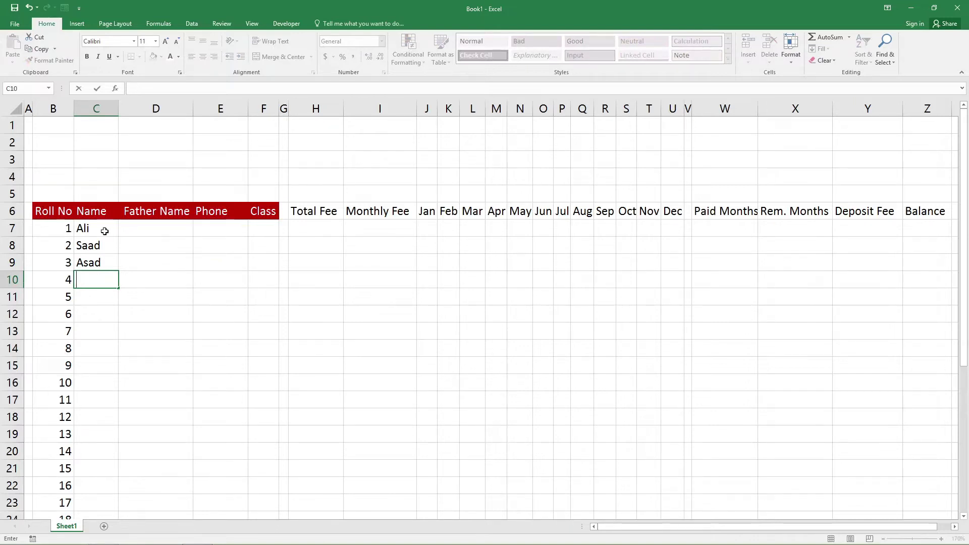
type("Bi")
type("al")
key("Return")
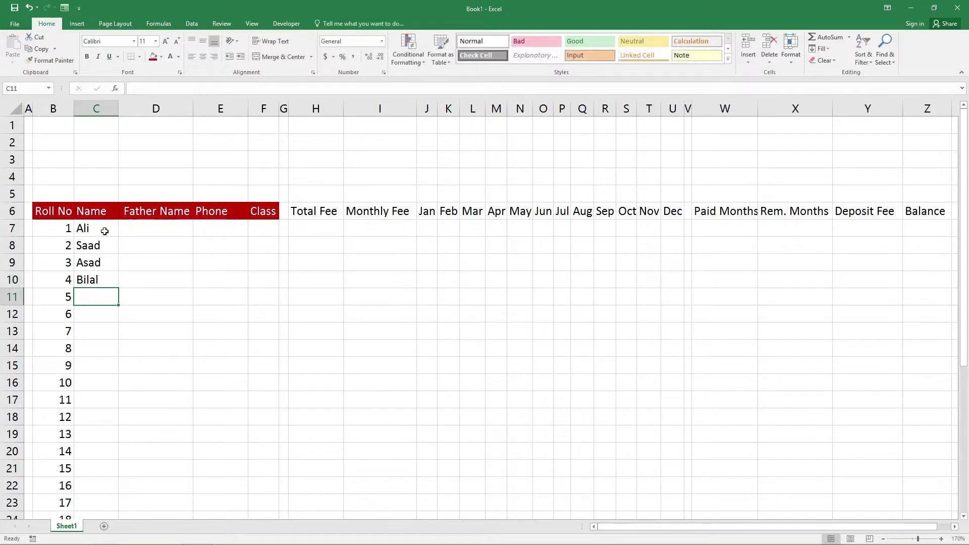
type("Fa")
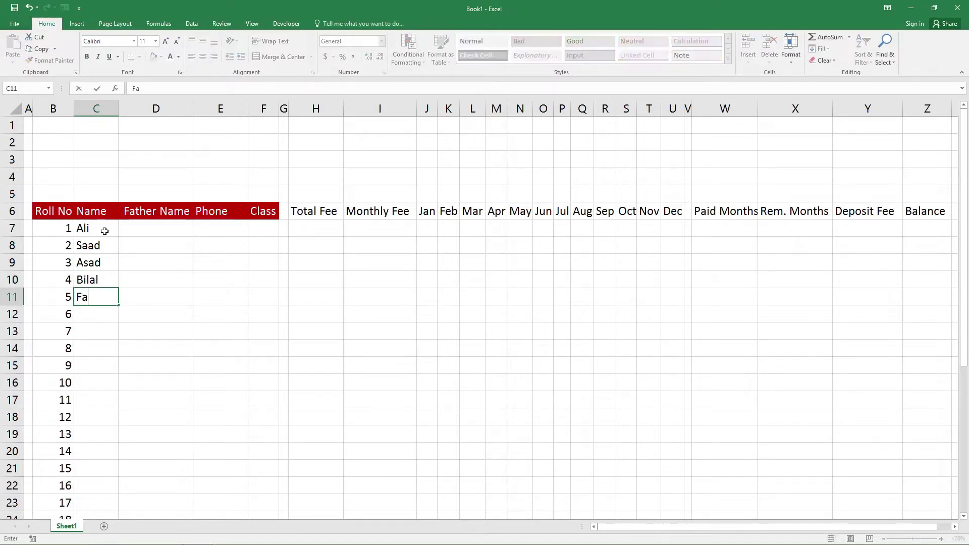
type("teen")
key("Return")
type("Wa")
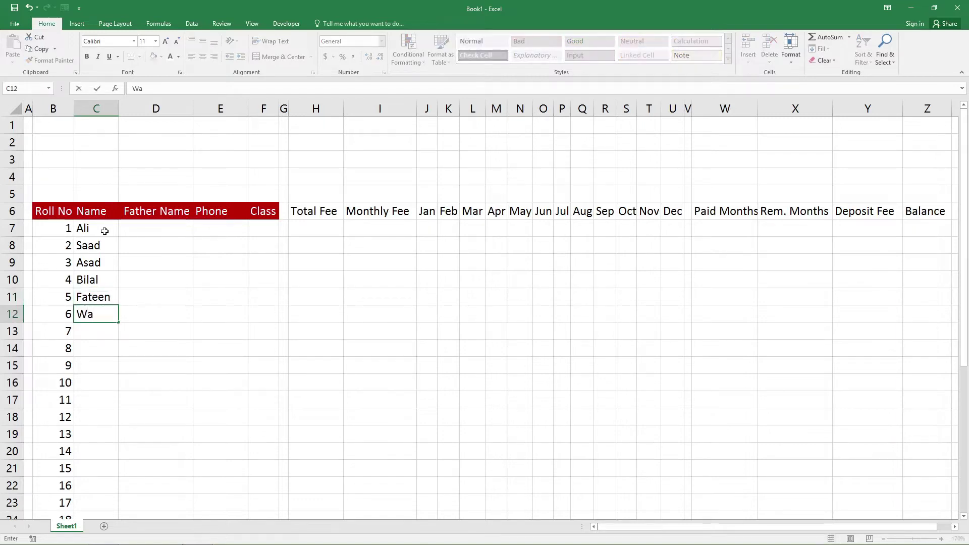
type("seem")
- Widen column C and enter the names for roll numbers 7–9, starting with Hadi and ending with Asad
left_click(95, 109)
left_click_drag(119, 108, 129, 109)
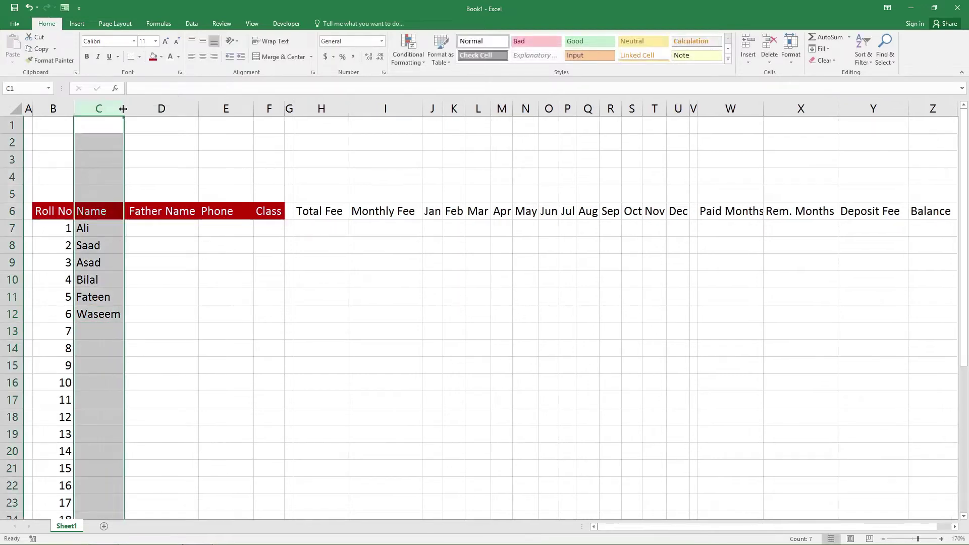
left_click(94, 334)
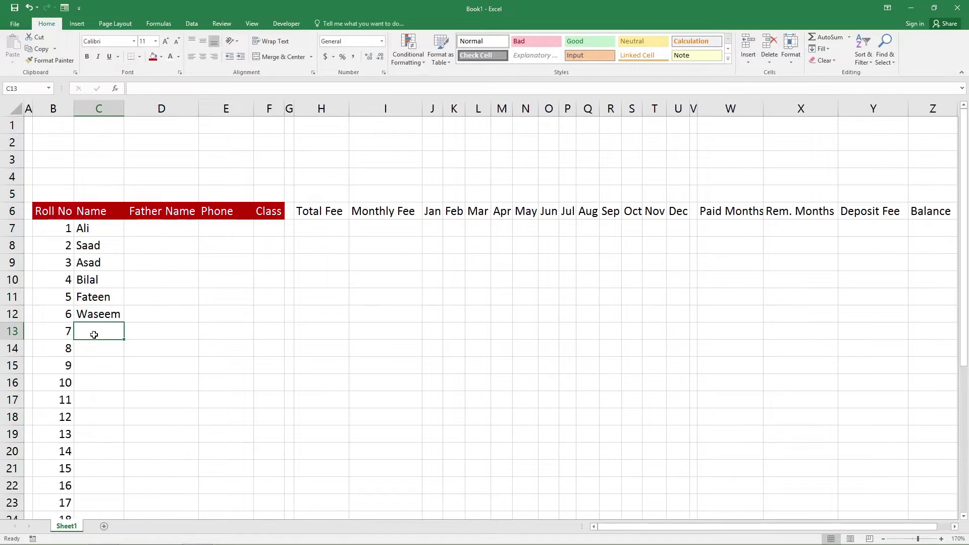
type("Hadi")
key("Return")
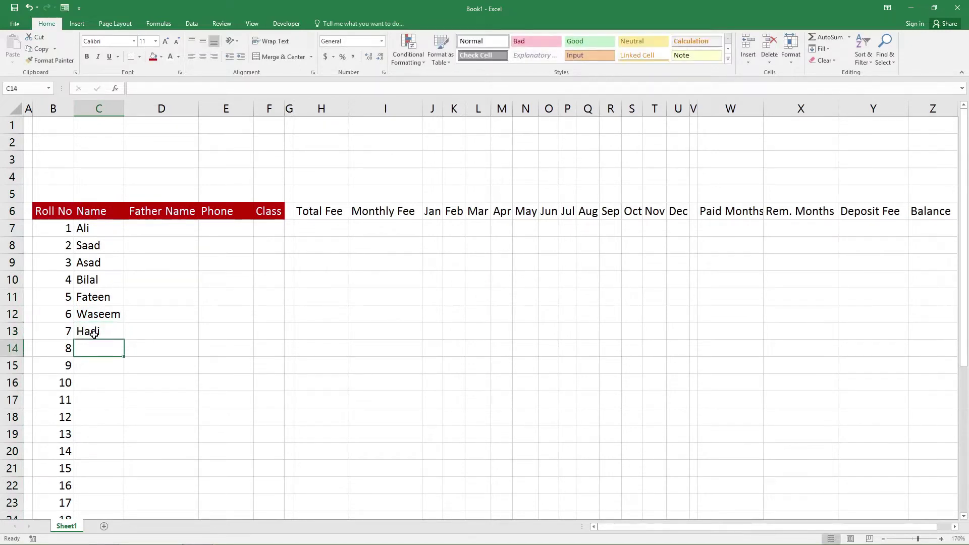
type("Amir")
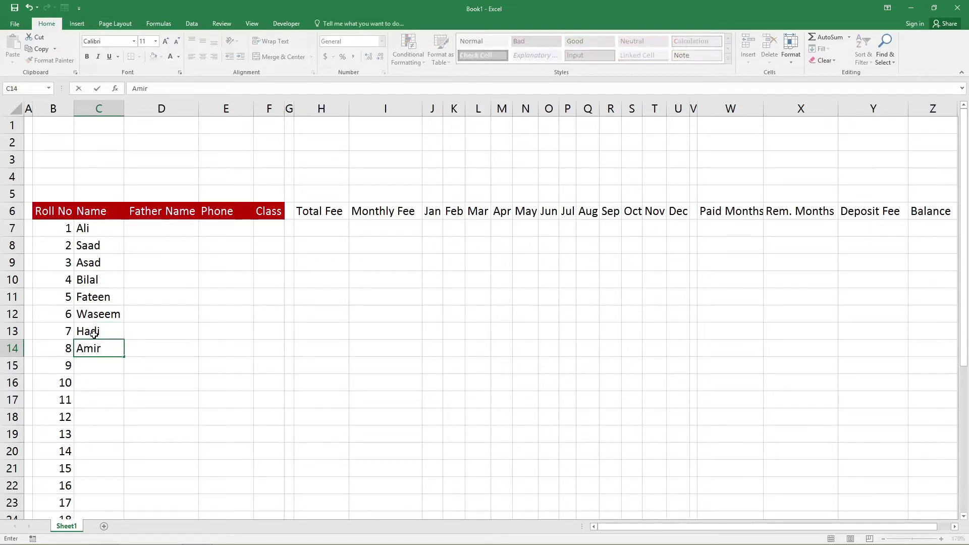
key("Return")
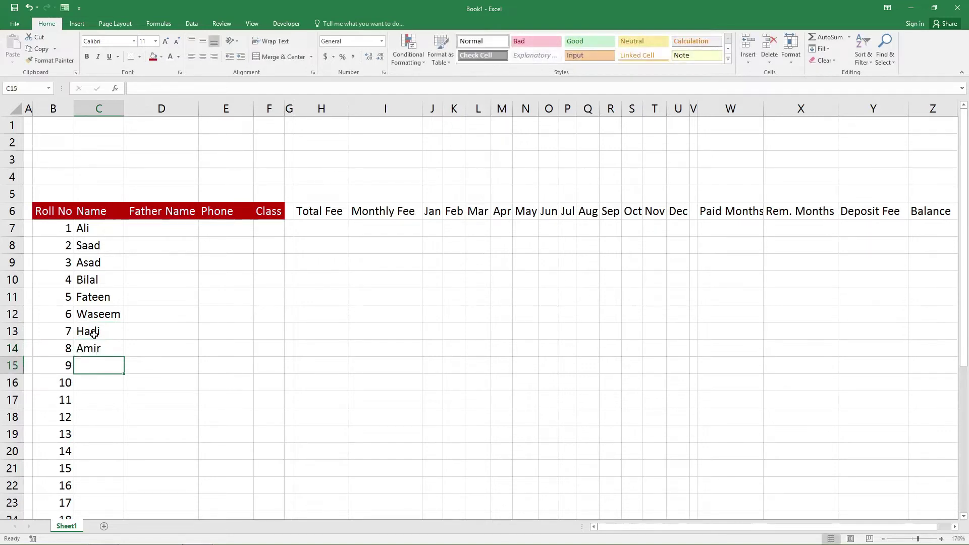
type("Asa")
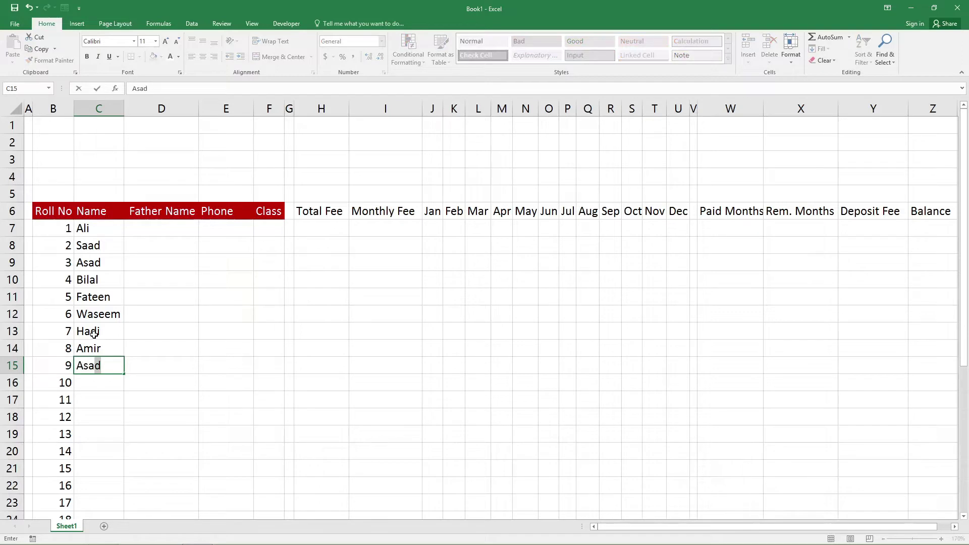
type("d")
key("Left")
- Enter Saleem, Salman, faheem and Waqas in C16–C19
key("Down")
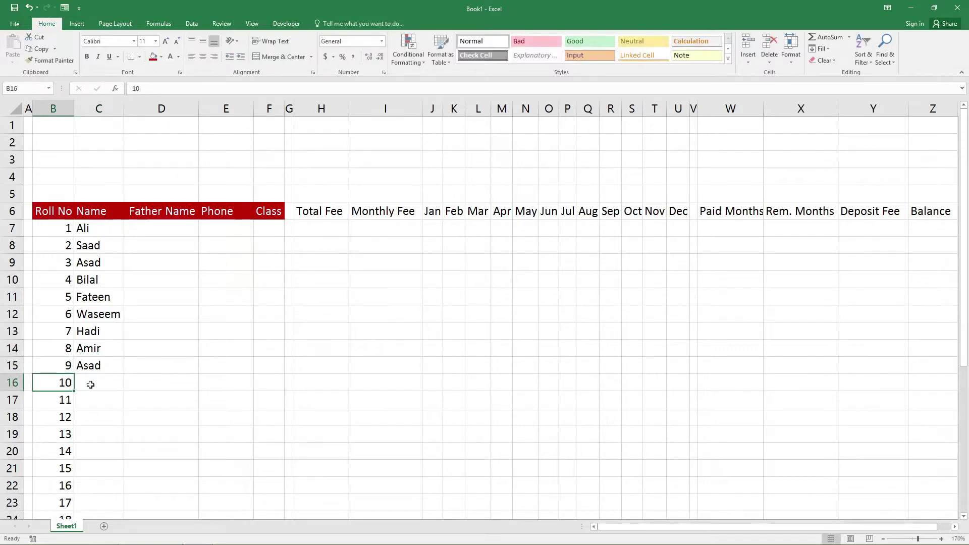
left_click(93, 382)
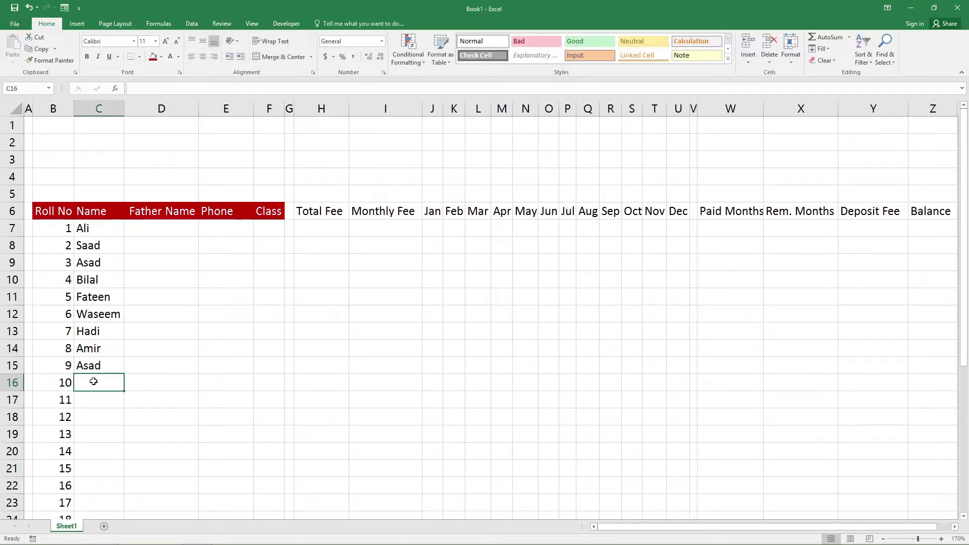
type("Salee")
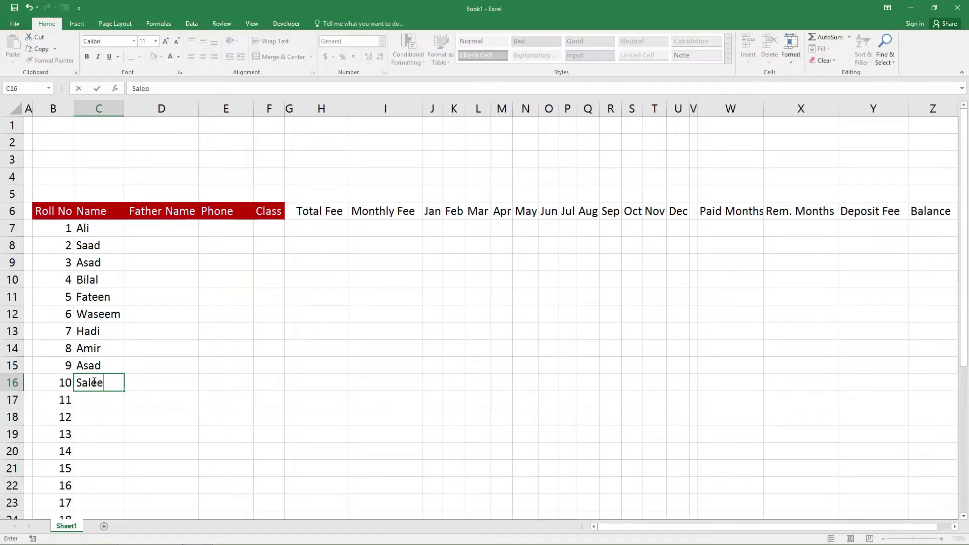
type("m")
key("Return")
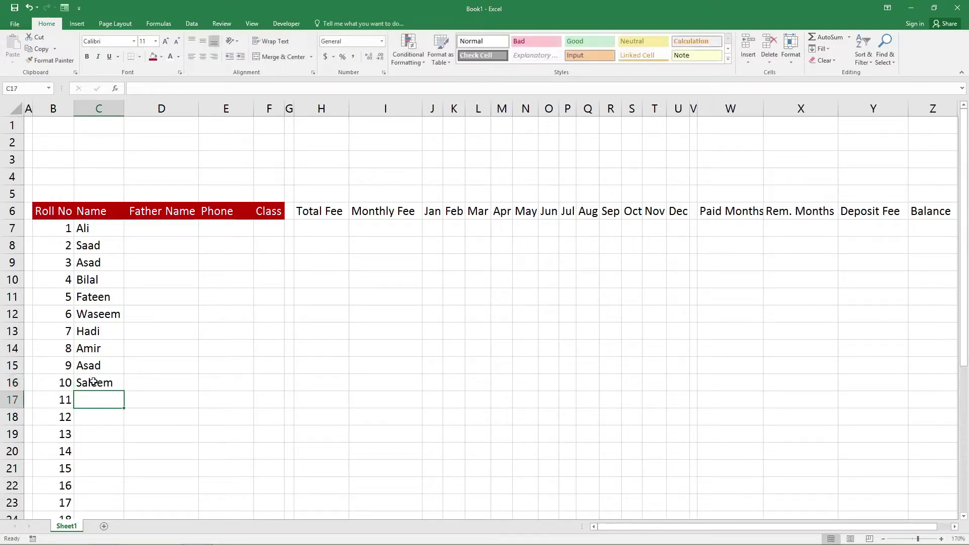
type("Sa")
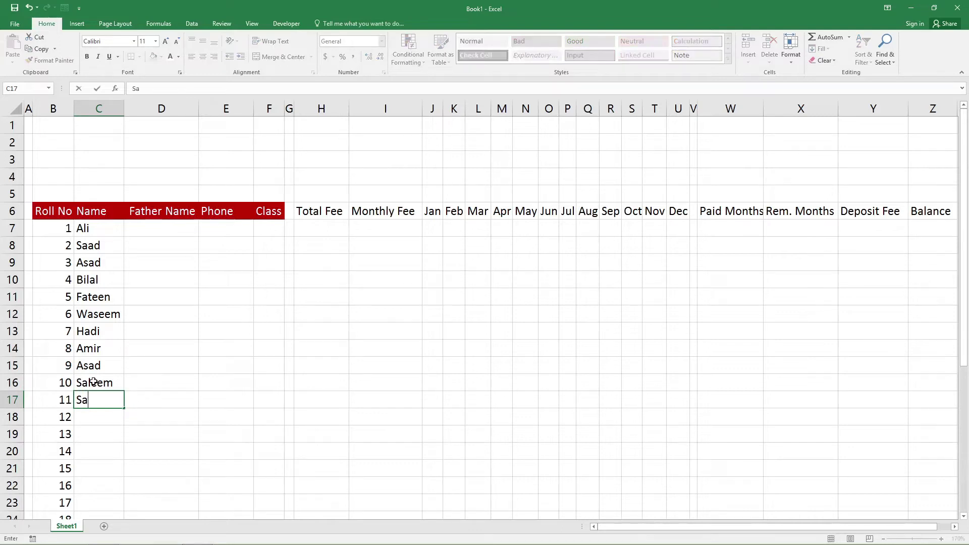
type("l,")
type("man")
key("Return")
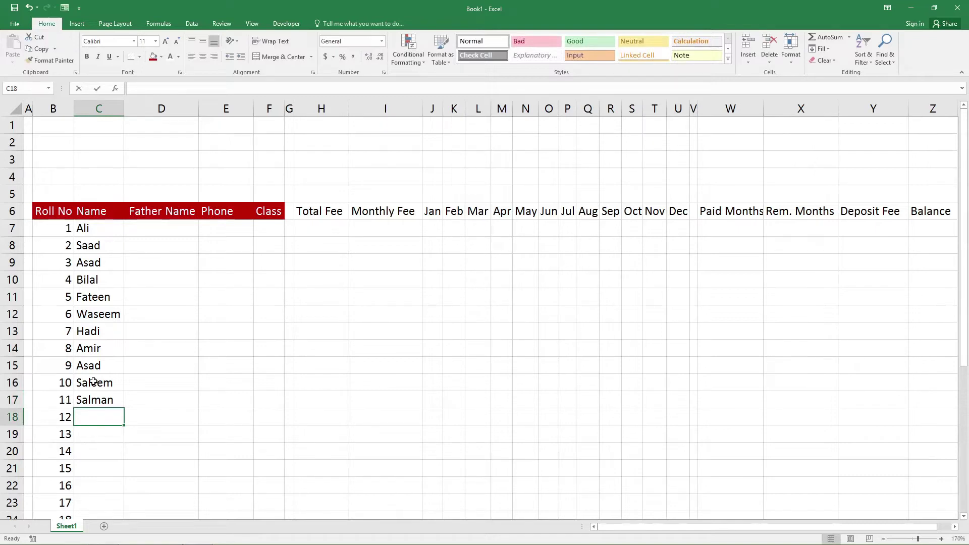
type("faheem")
key("Return")
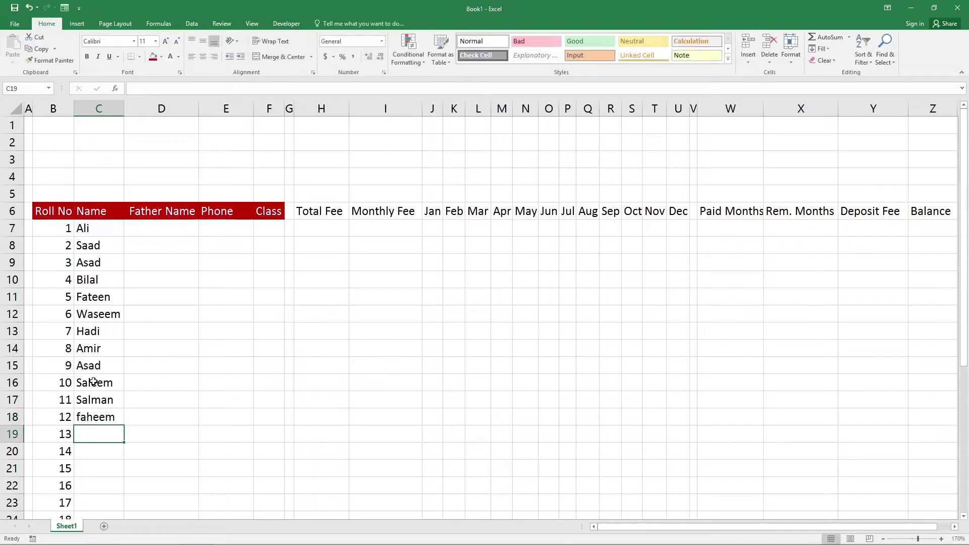
type("Waqas")
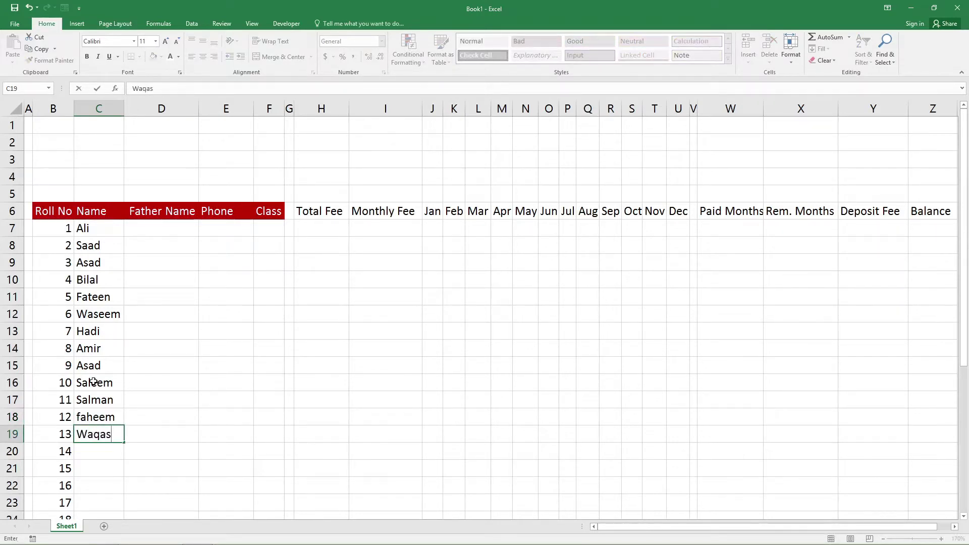
key("Return")
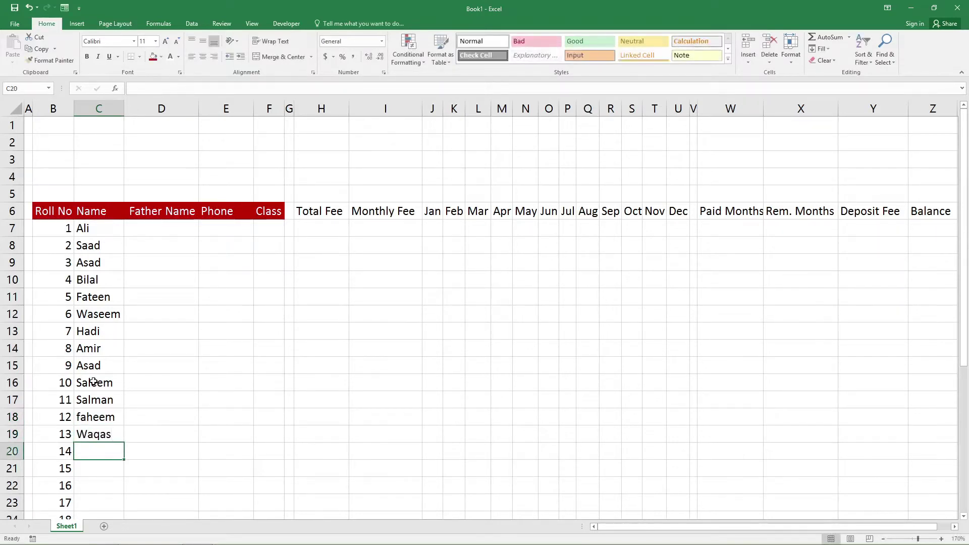
- Enter Wahid, Azam and Azan in C20–C22, then start typing Anas for roll 17
type("Wa")
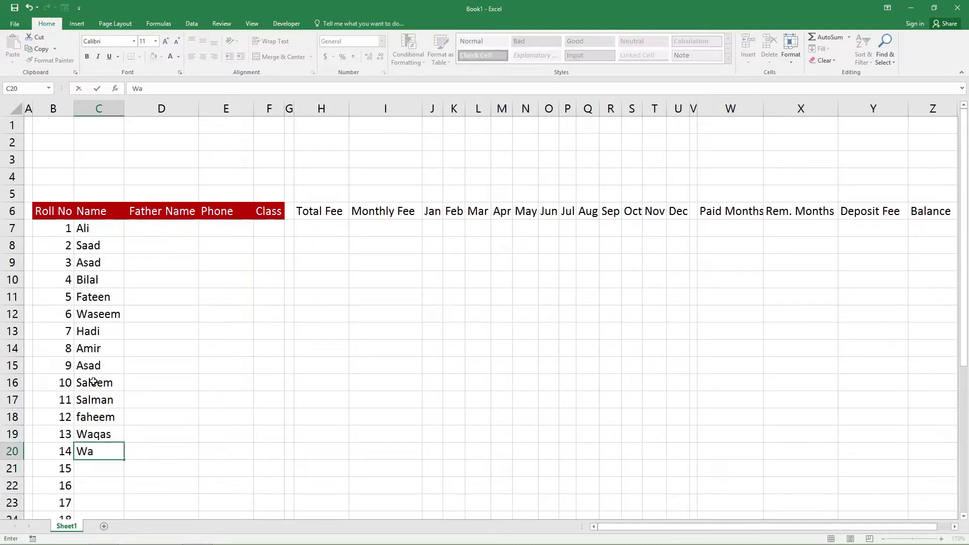
type("hid")
key("Return")
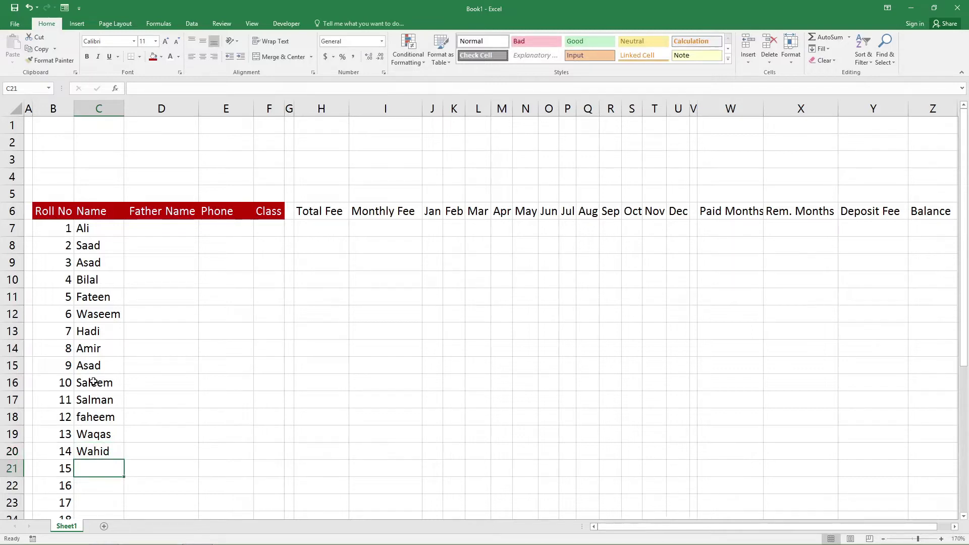
type("Azam")
key("Return")
type("A")
type("n")
key("Return")
key("Return")
key("Up")
type("Anas")
- Commit Anas, then enter Nabel (capitalised), Ahmed, Jawad, Talha and Zubair down C24–C28
key("Return")
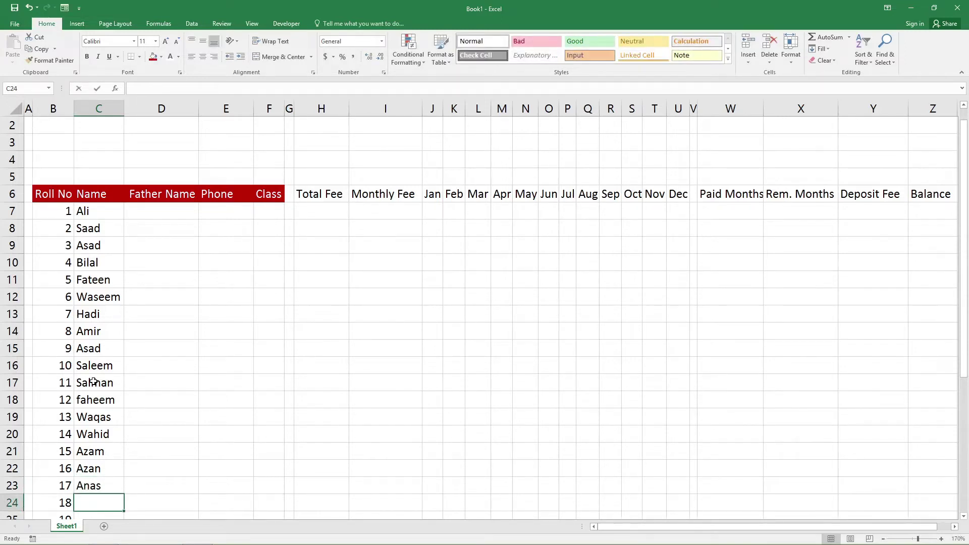
type("na")
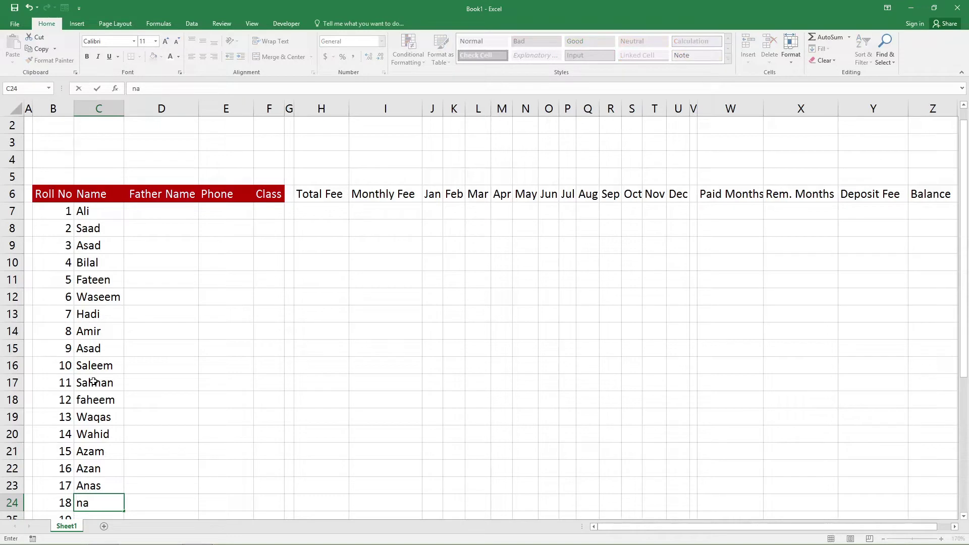
type("bel")
key("BackSpace")
key("BackSpace")
key("BackSpace")
key("BackSpace")
key("BackSpace")
type("Nabel")
key("Return")
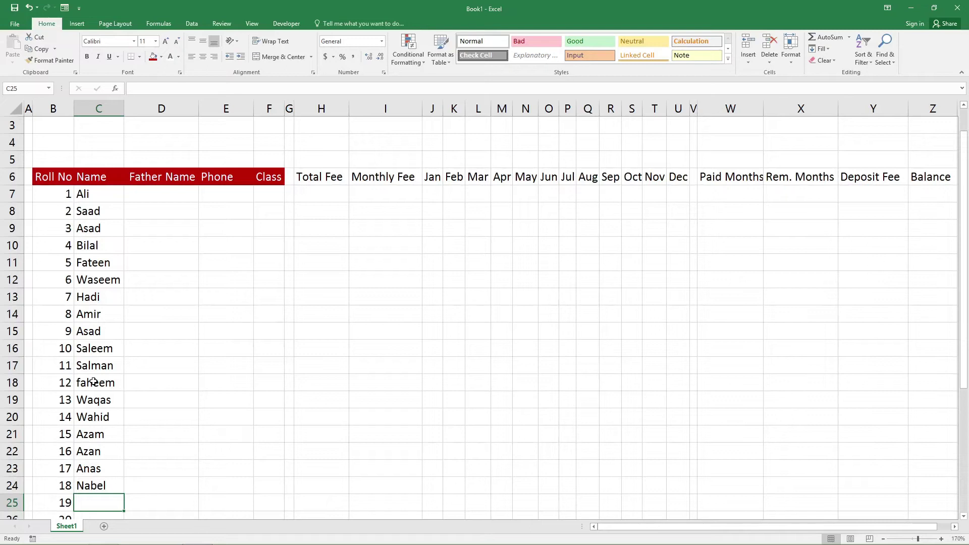
type("Ahmed")
key("Return")
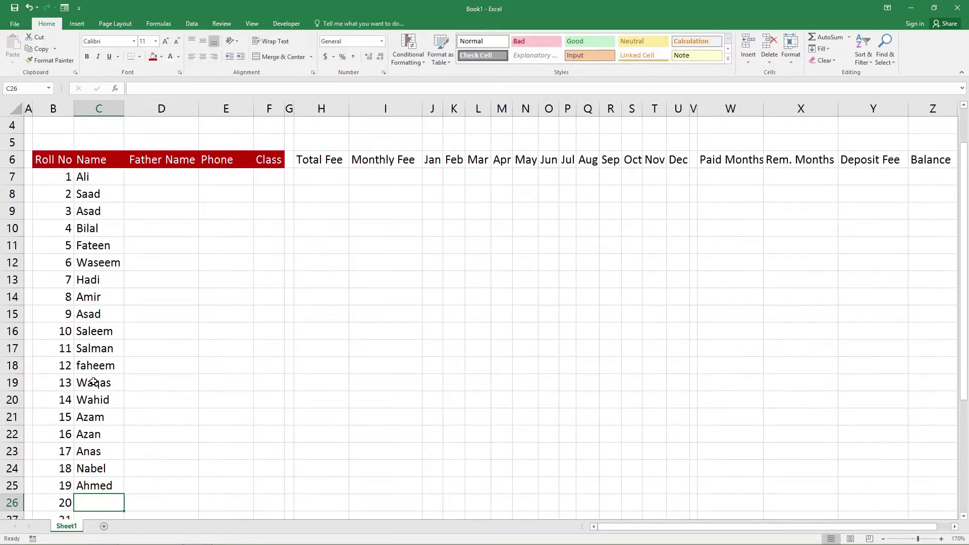
type("Jawad")
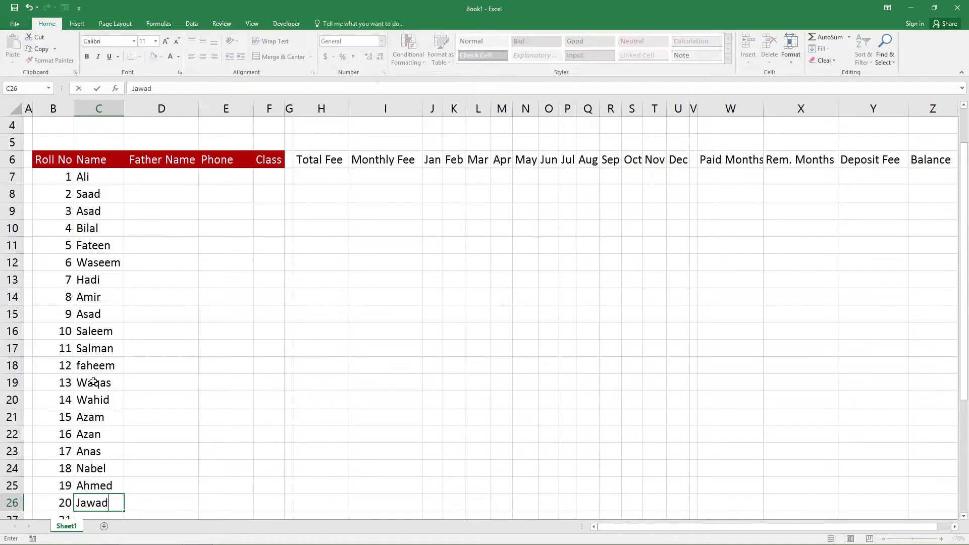
key("Return")
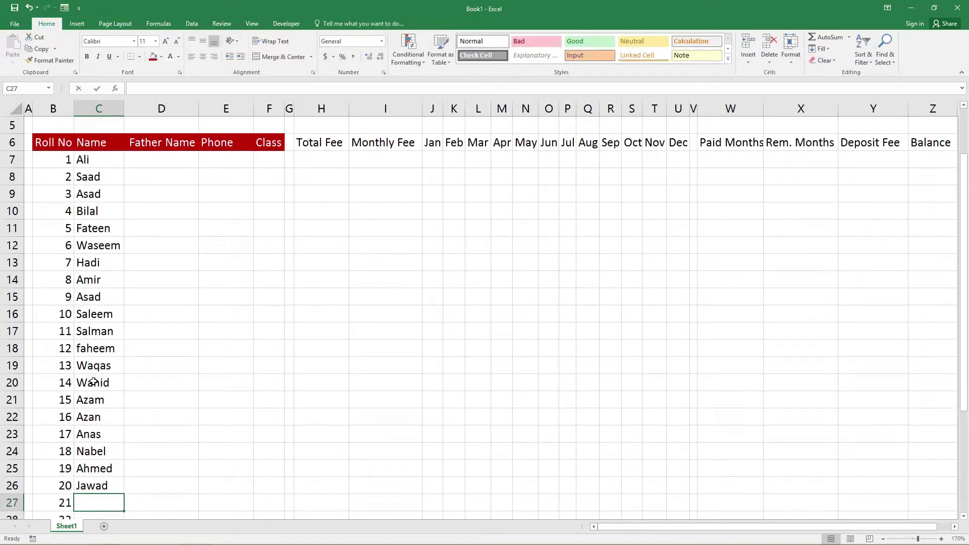
type("Talha")
key("Return")
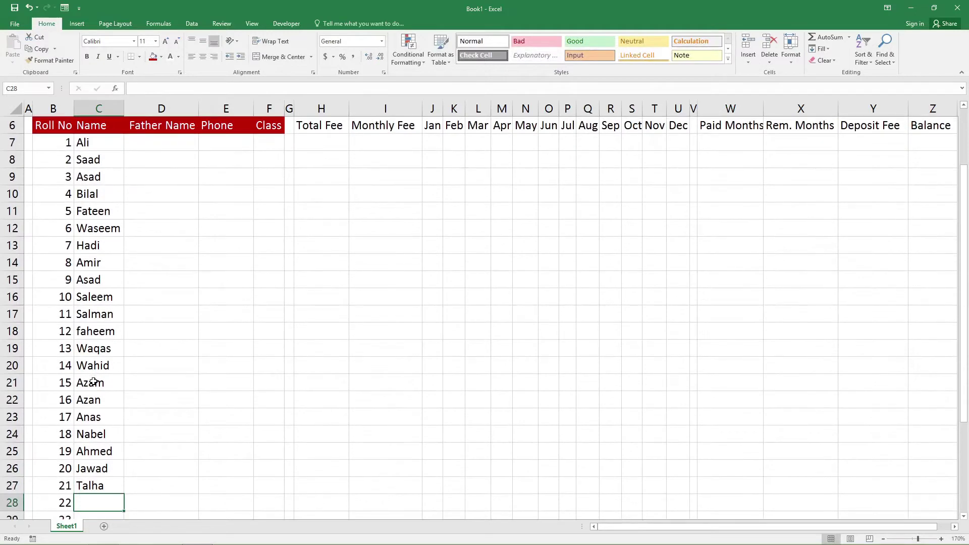
type("Zubair")
key("Return")
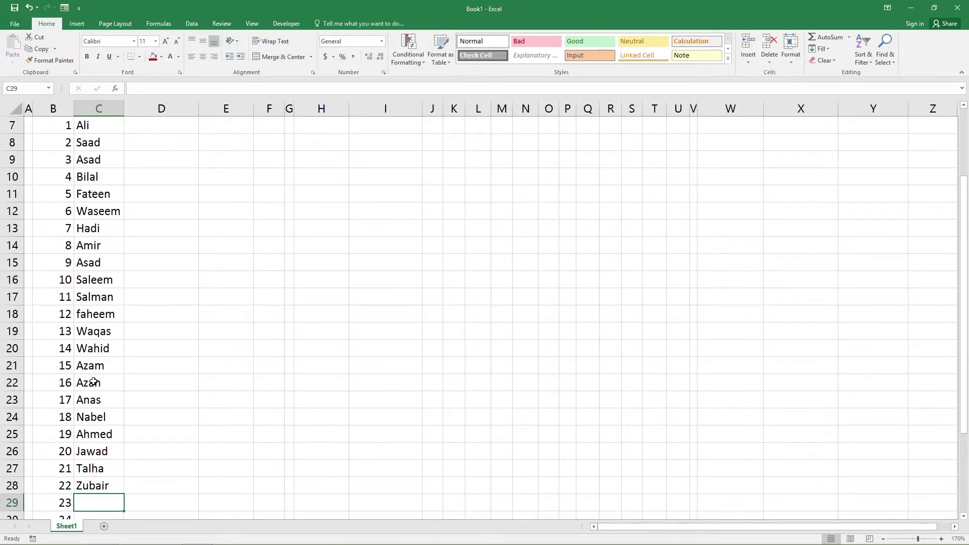
- Enter Azeem, Kashif, Zeesham, Rafay and Rohan in C29–C33
type("A")
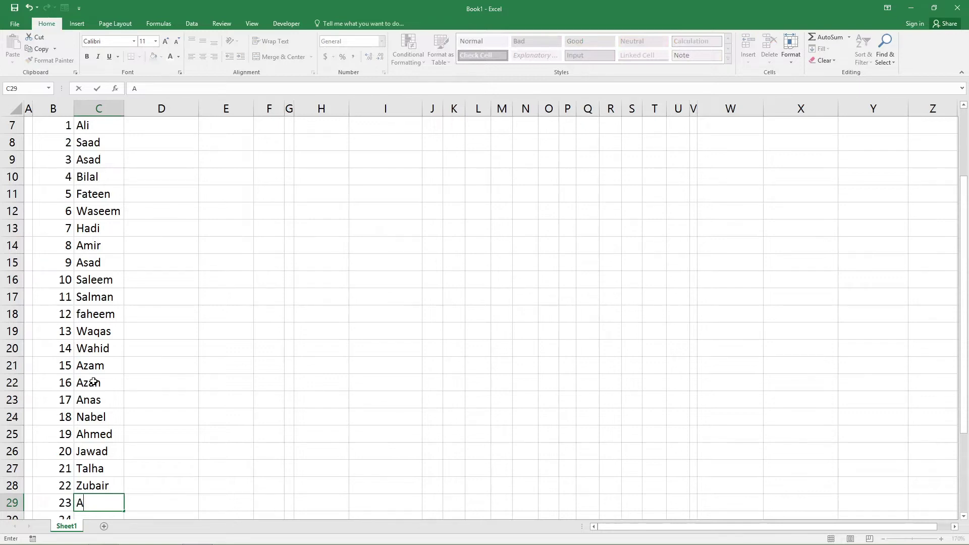
type("zeem")
key("Return")
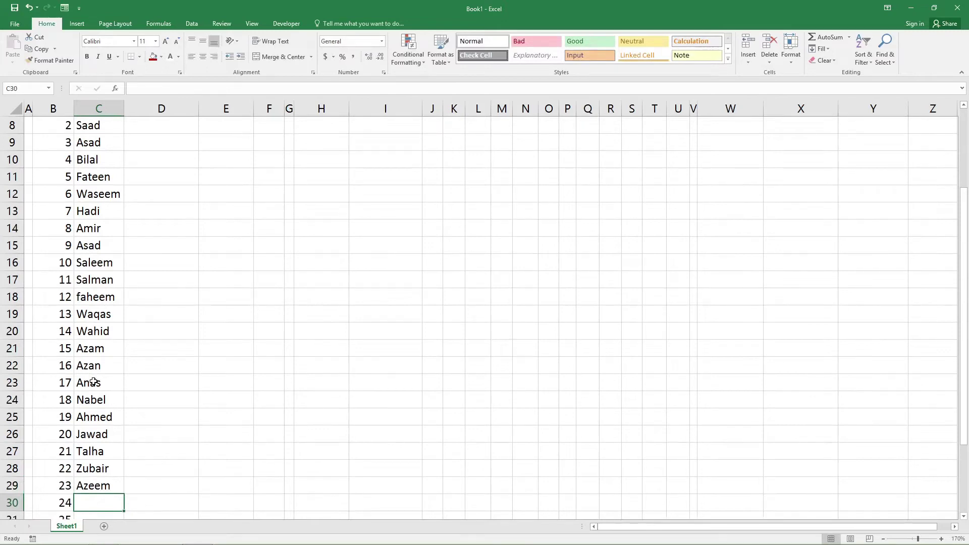
type("Kashif")
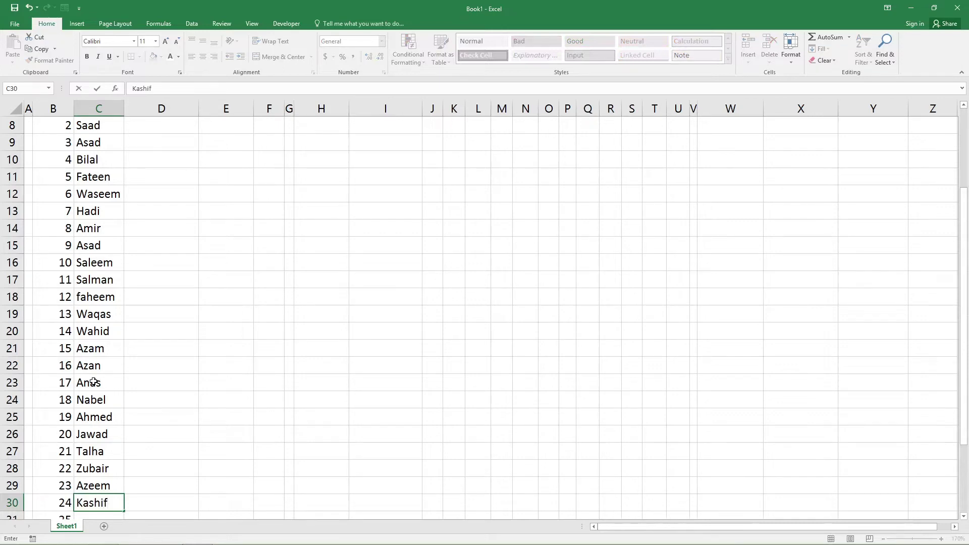
key("Return")
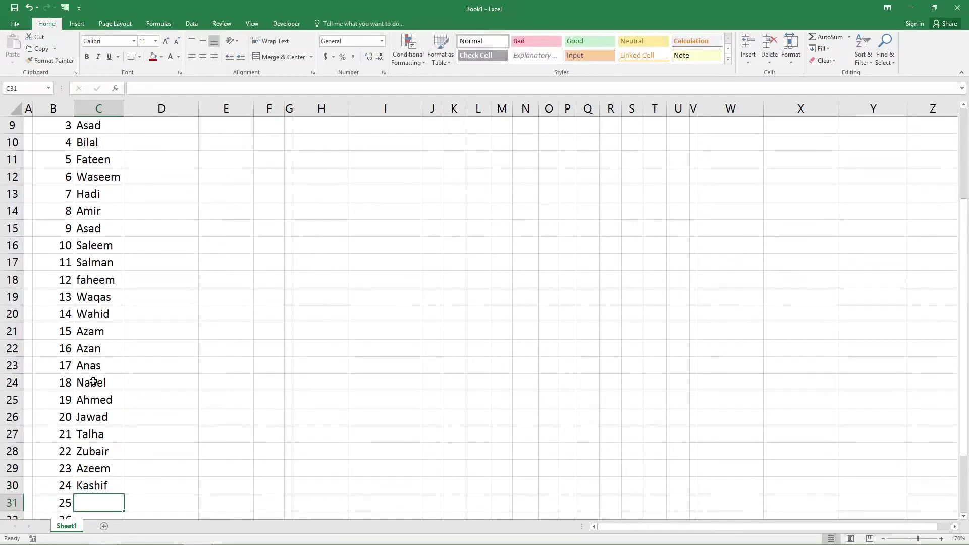
type("Zeesha")
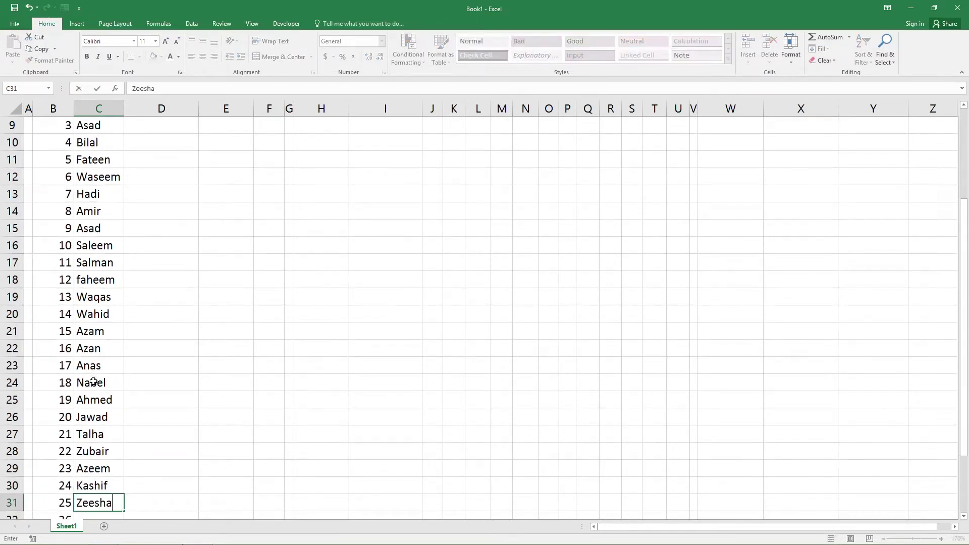
type("m")
key("Return")
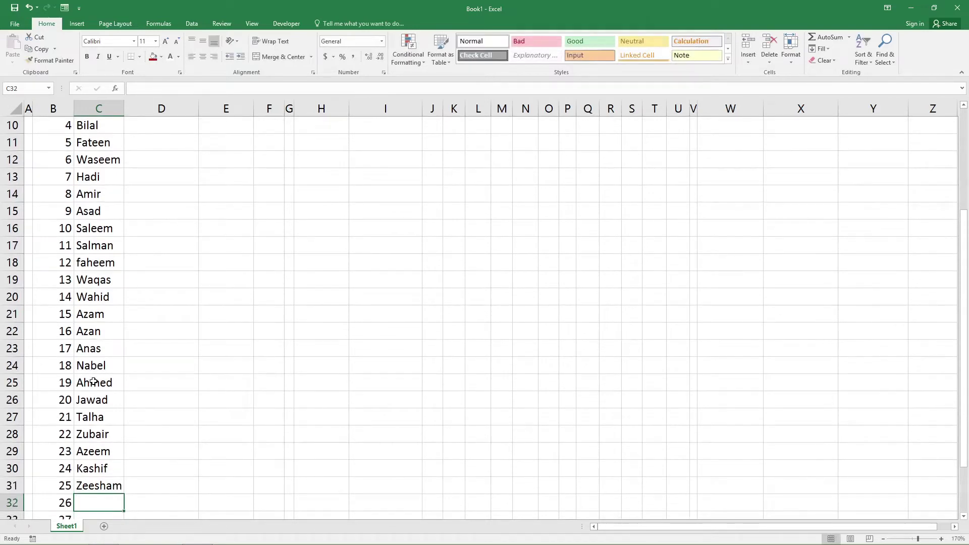
type("Rafay")
key("Return")
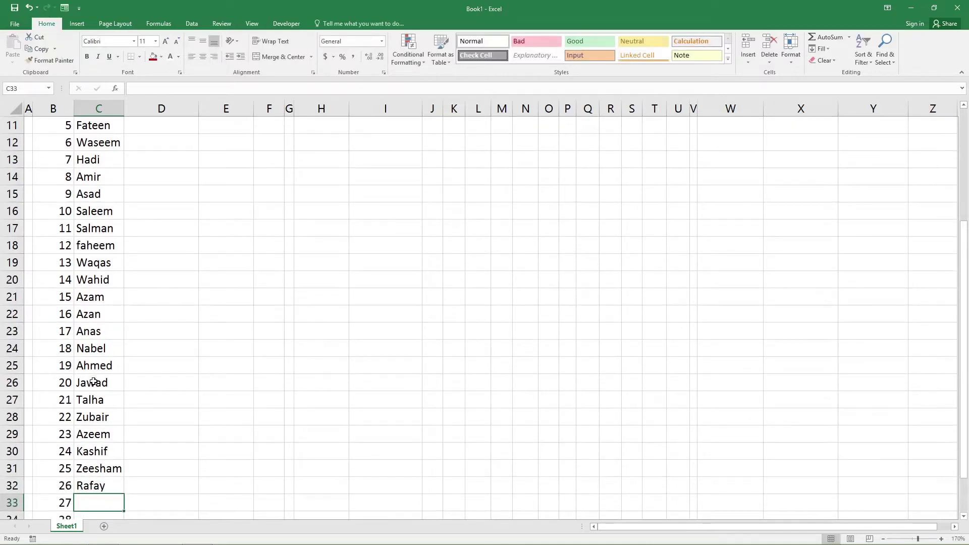
type("Rohan")
key("Return")
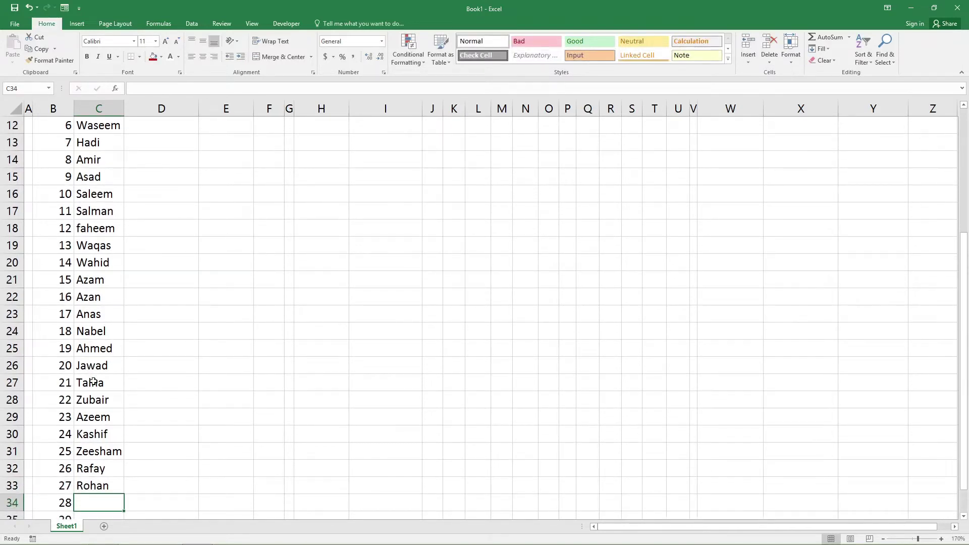
- Enter Salman, Hamza and Shayan in C34–C36 to finish all thirty names
type("Sa")
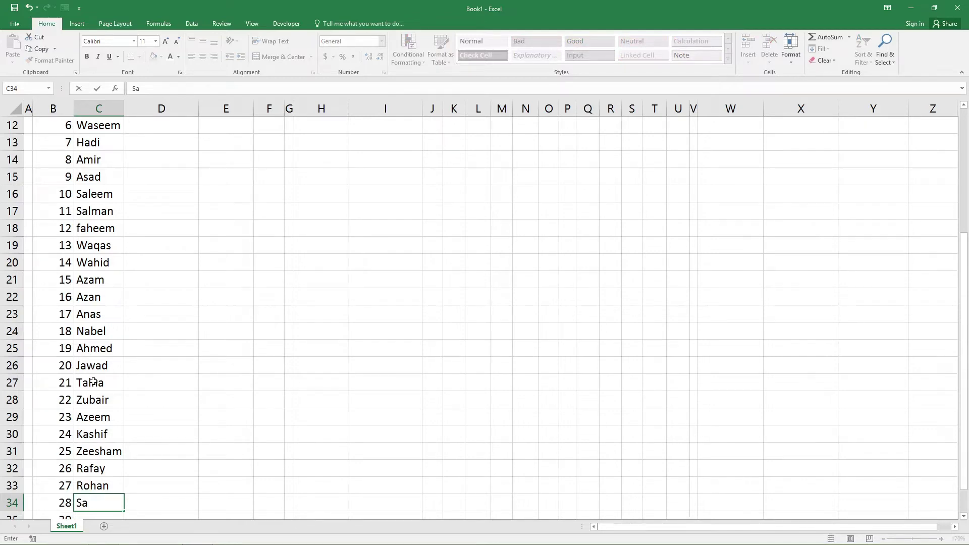
type("lman")
key("Return")
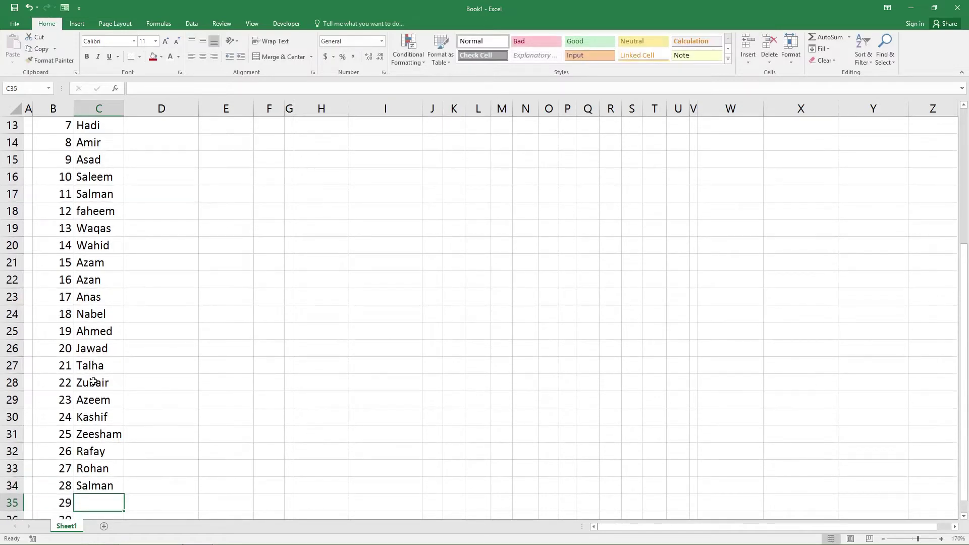
type("Hn")
key("BackSpace")
type("a")
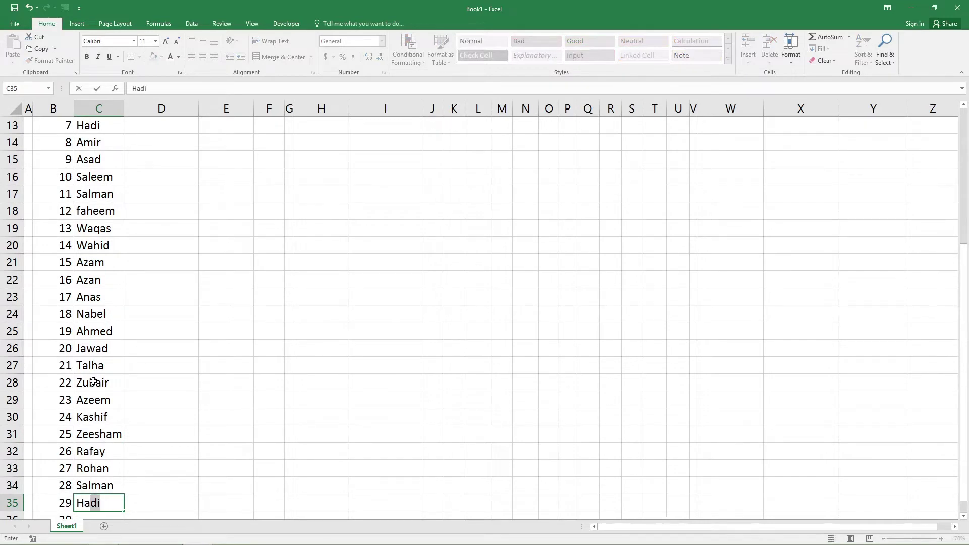
key("BackSpace")
key("BackSpace")
type("mza")
key("Return")
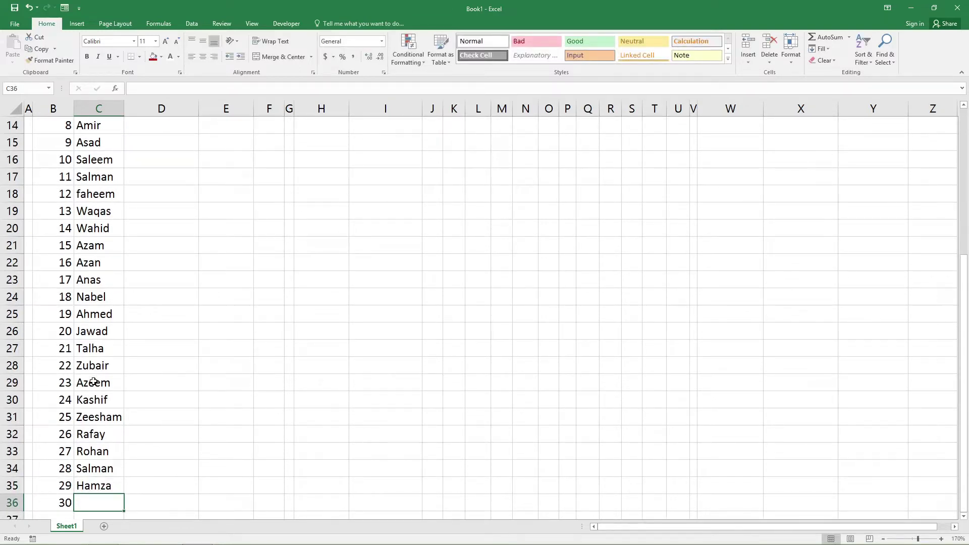
type("Shaya")
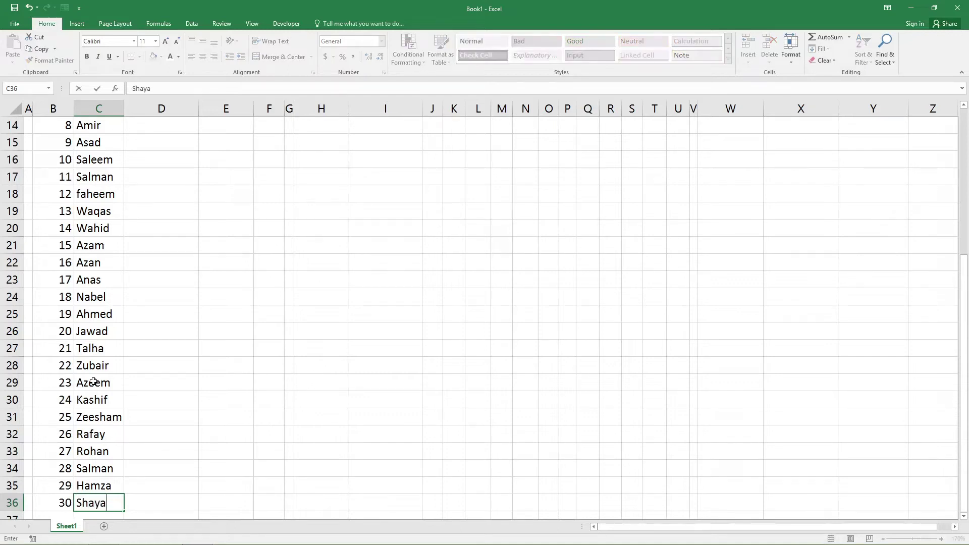
type("n")
key("Return")
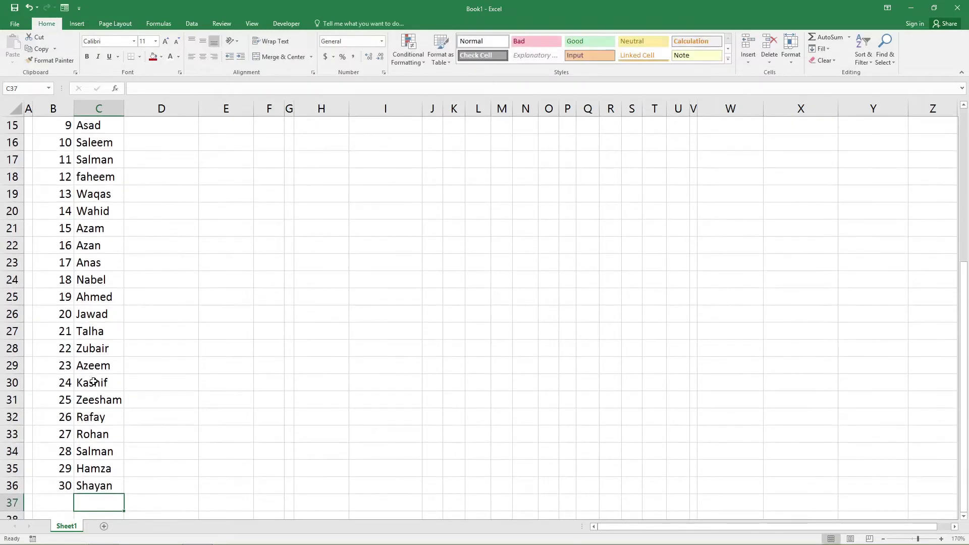
scroll(101, 278, "up", 5)
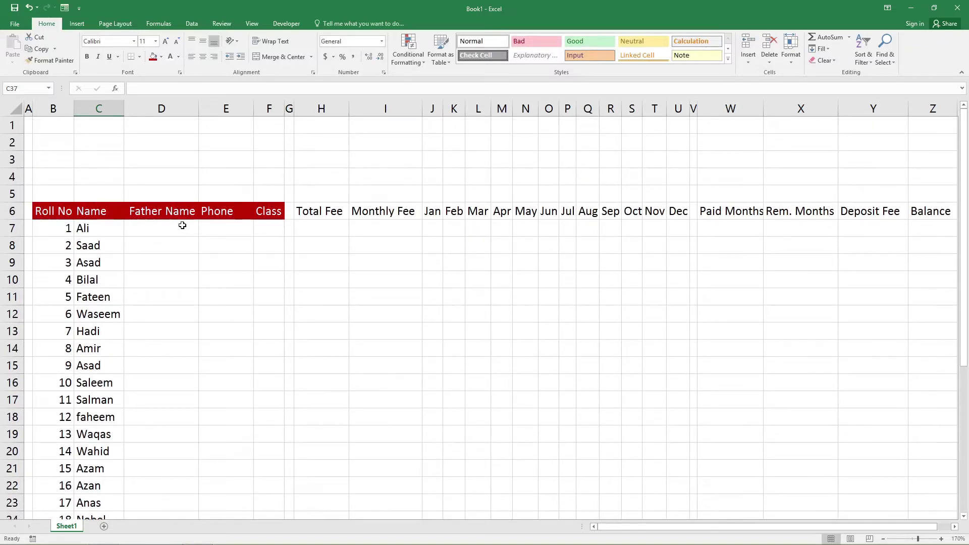
- Starting at D7, enter father names Zeeshan, Danish, Mubeen and Zafar for rolls 1–4
left_click(180, 225)
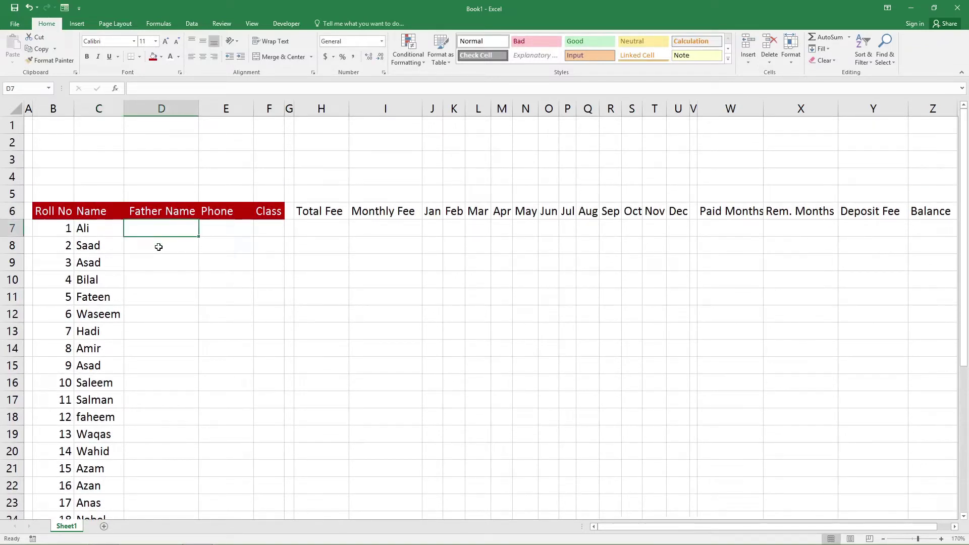
type("Zeeshan")
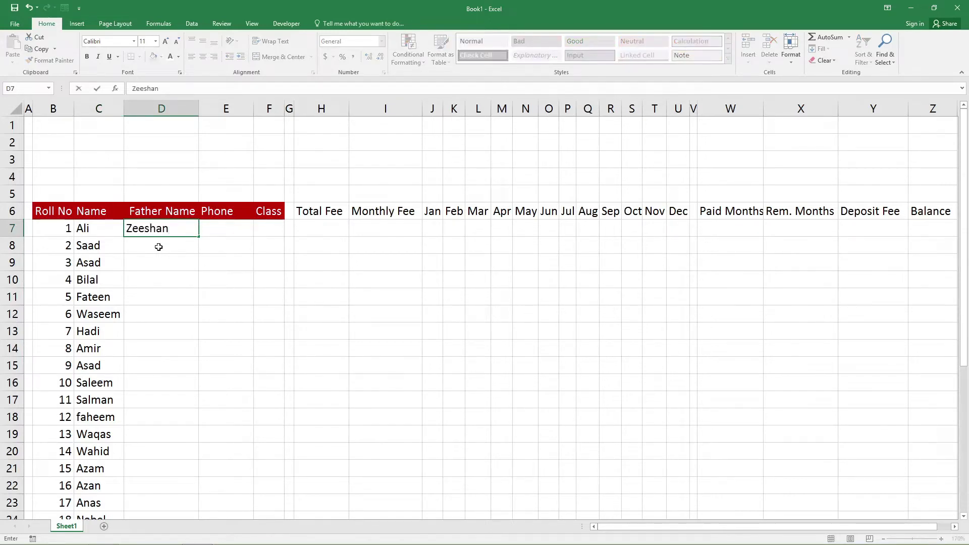
key("Return")
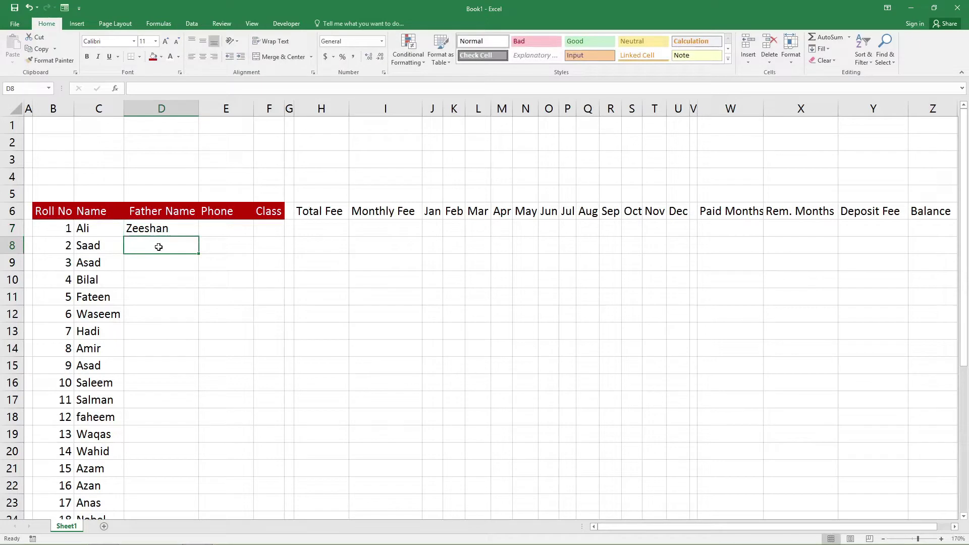
type("Danish")
key("Return")
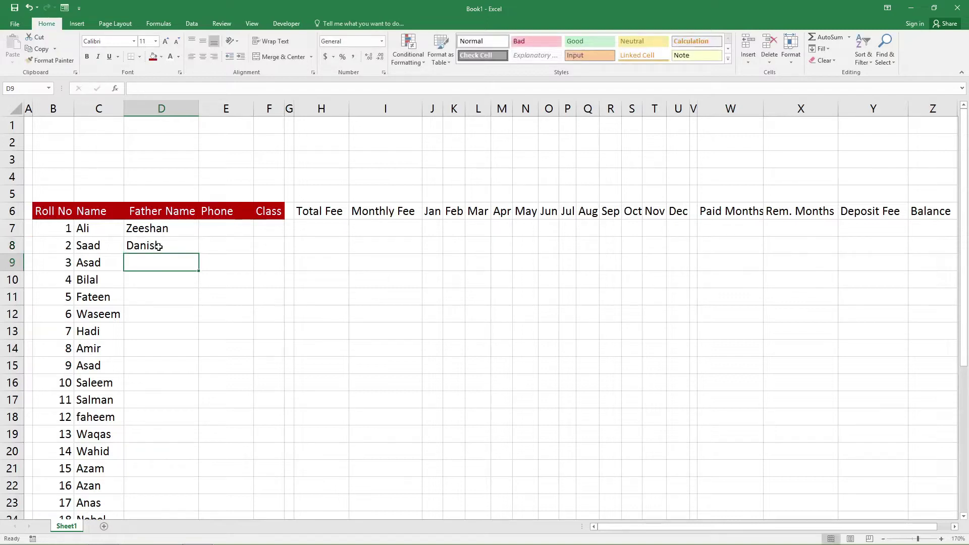
type("Mubeen")
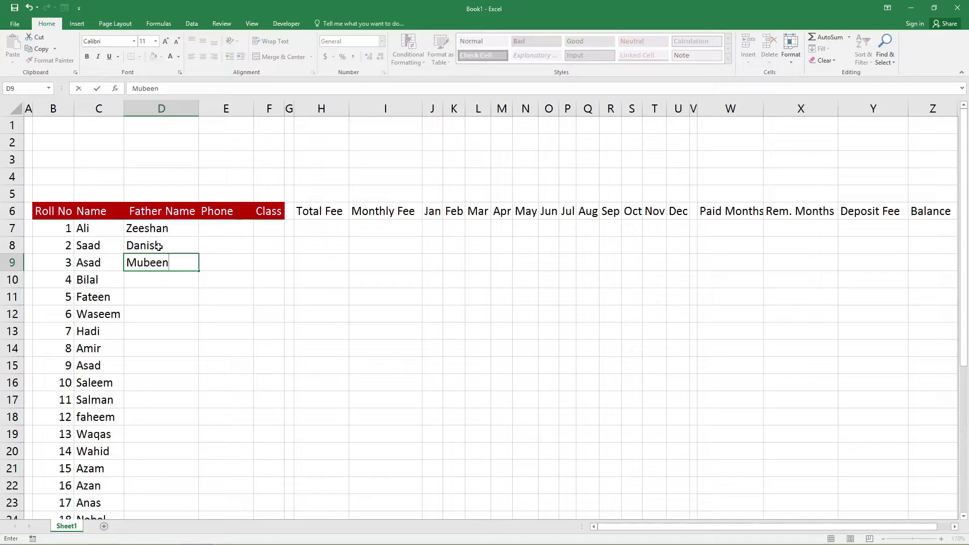
key("Return")
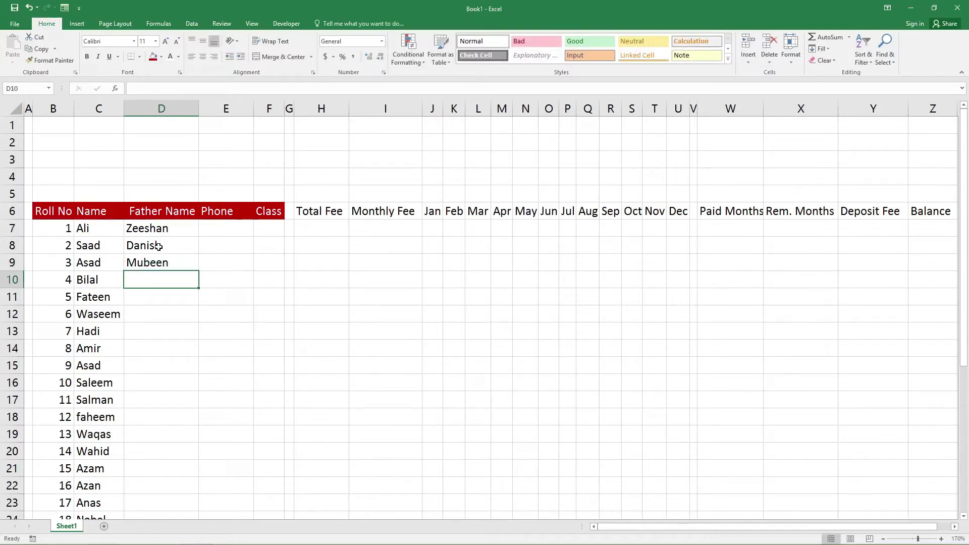
type("Zafar")
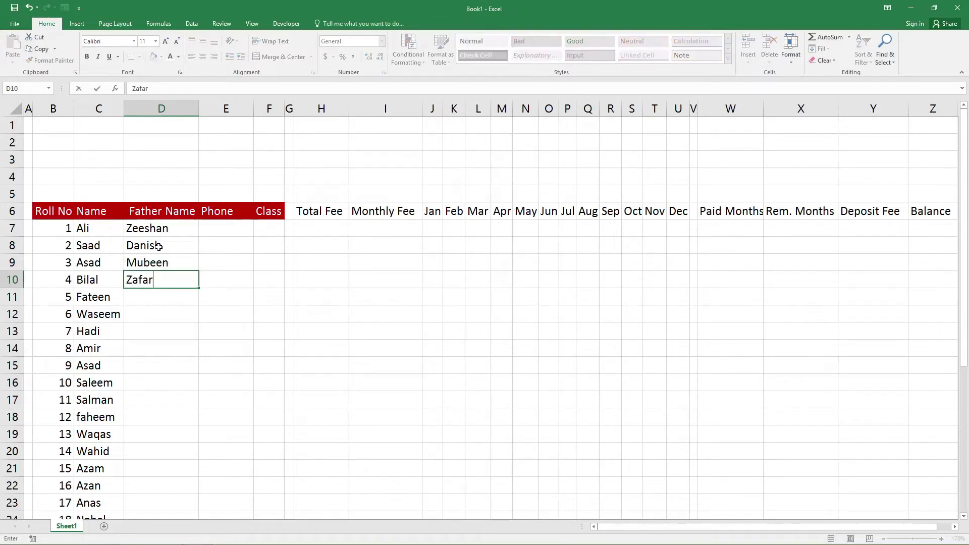
key("Return")
- Enter father names Amir, Naeem, Saleem, Waqas and Mirza for rolls 5–9
type("Amir")
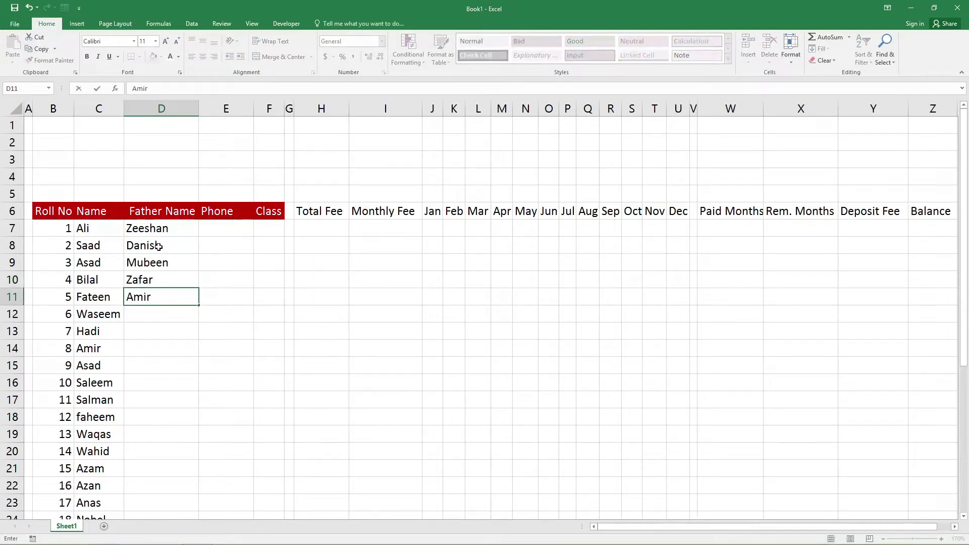
key("Return")
type("Naeem")
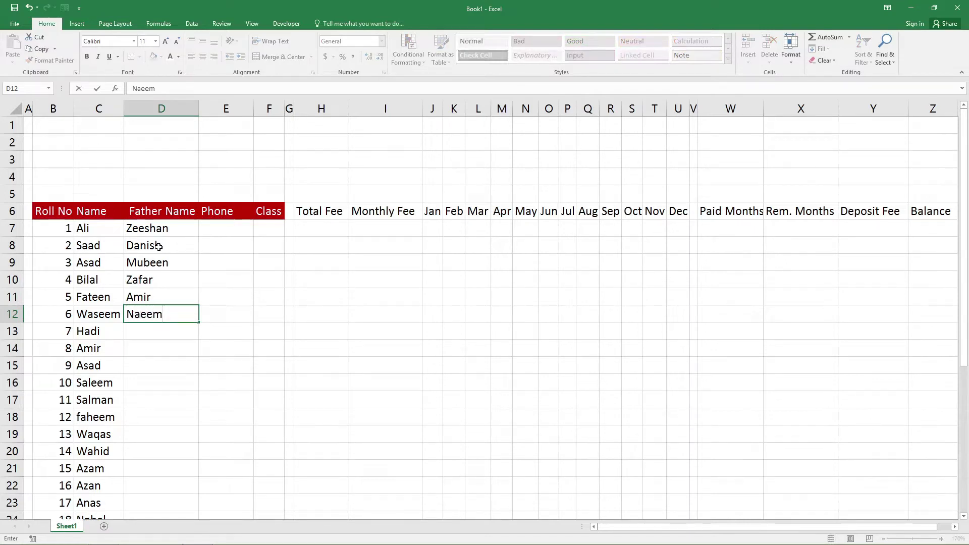
key("Return")
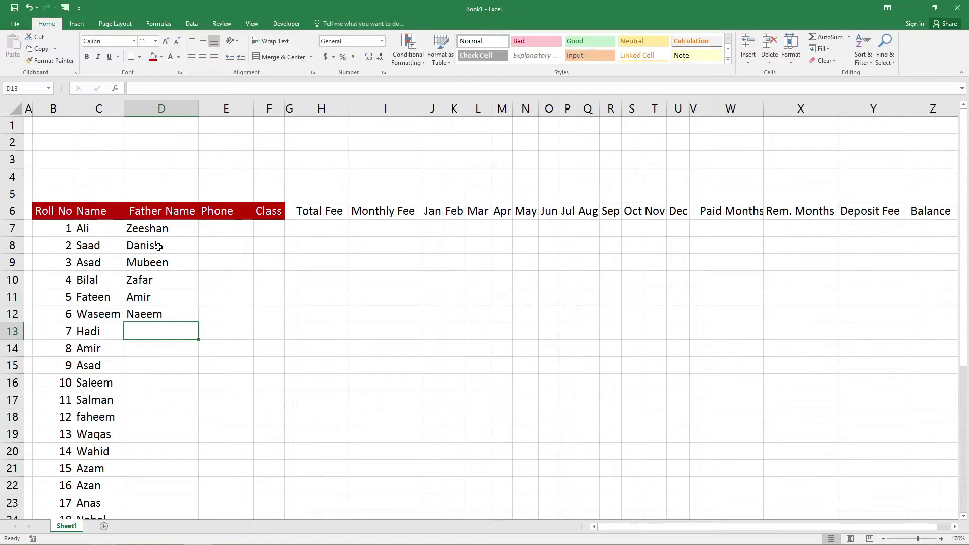
type("Saleem")
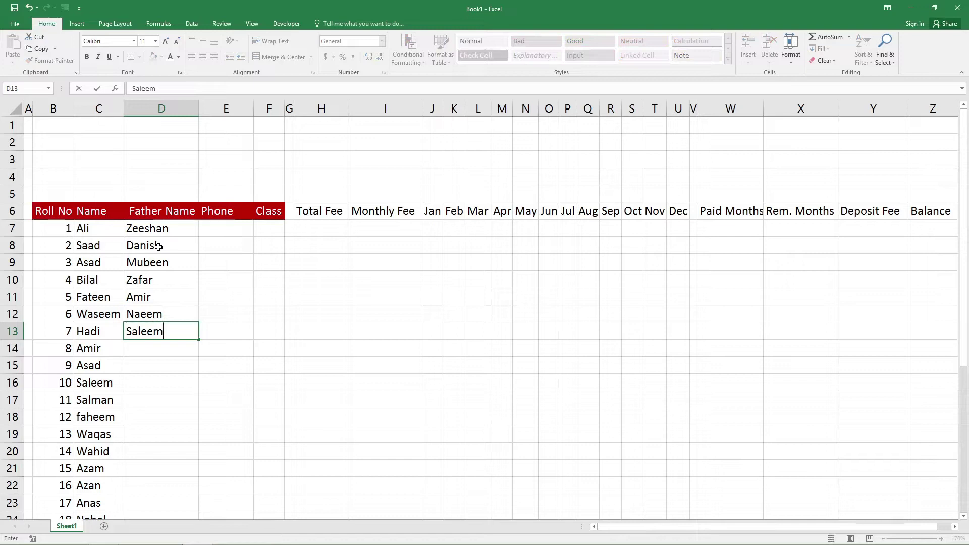
key("Return")
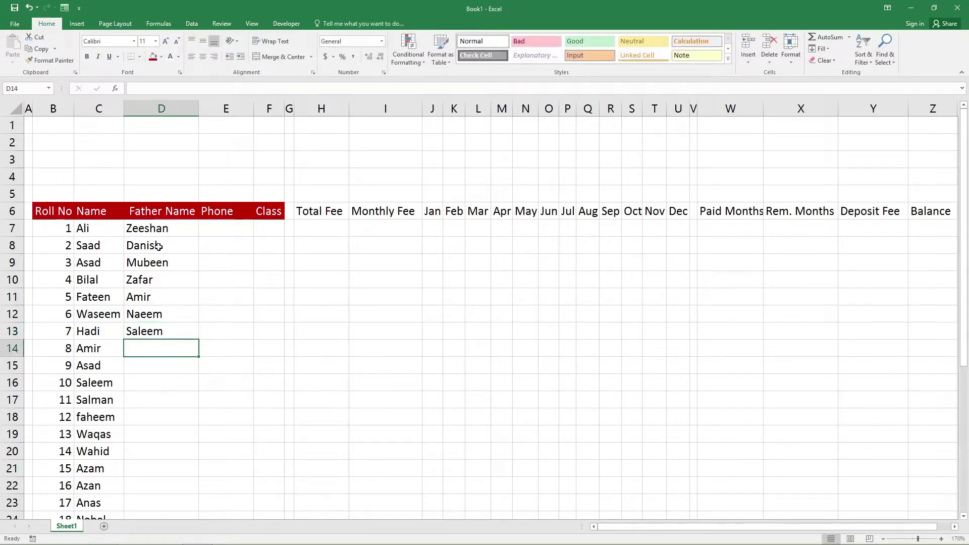
type("Waqas")
key("Return")
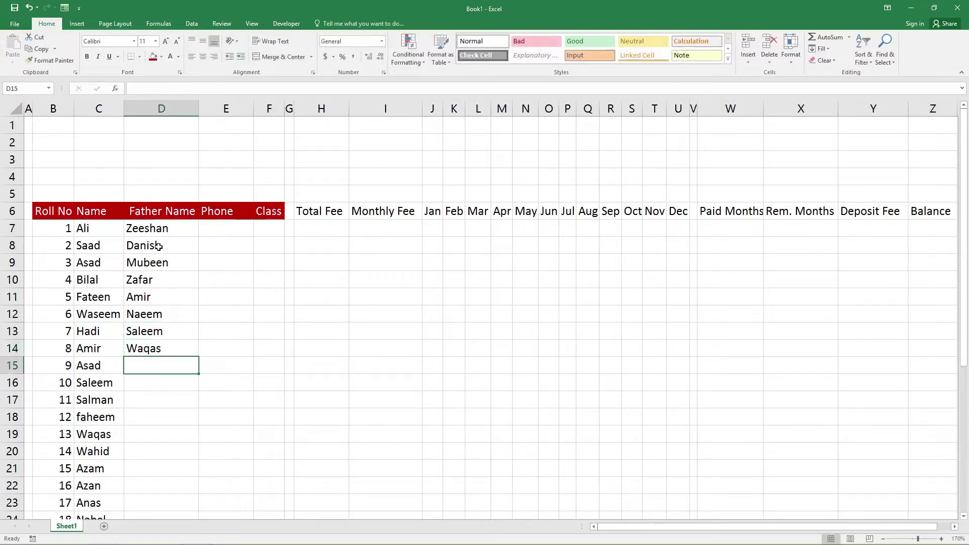
type("M")
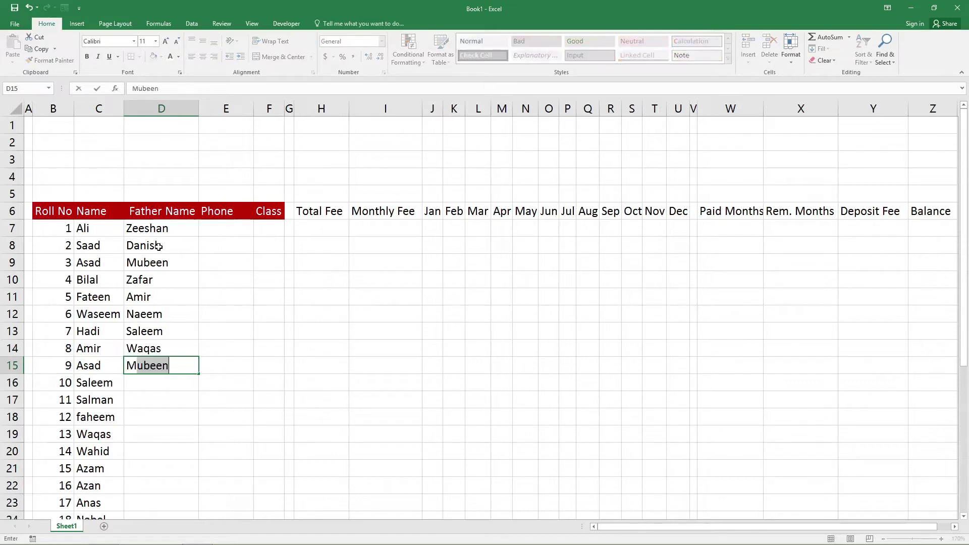
type("irza")
key("Return")
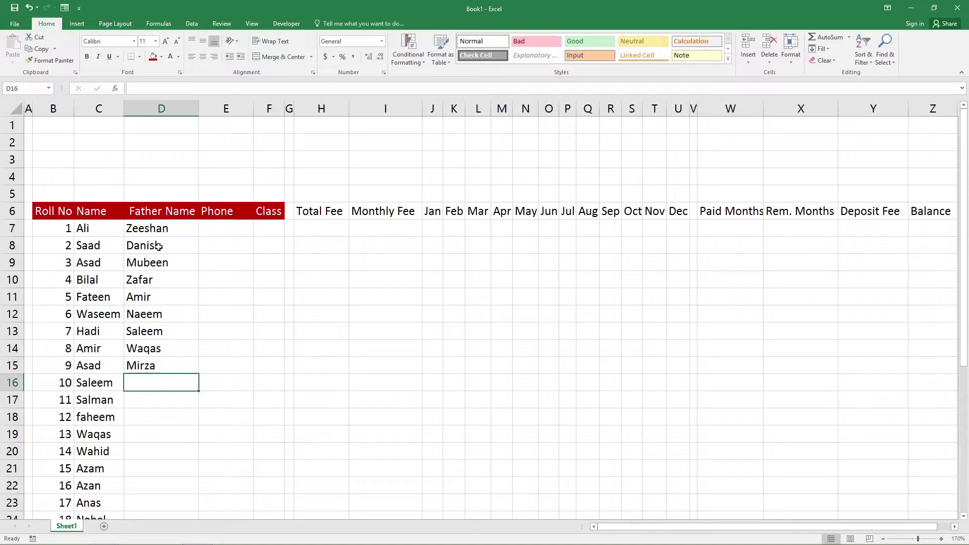
- Enter father names Shayan, Amjad, a corrected name for roll 12, and Bilal in D16–D19
type("Shayan")
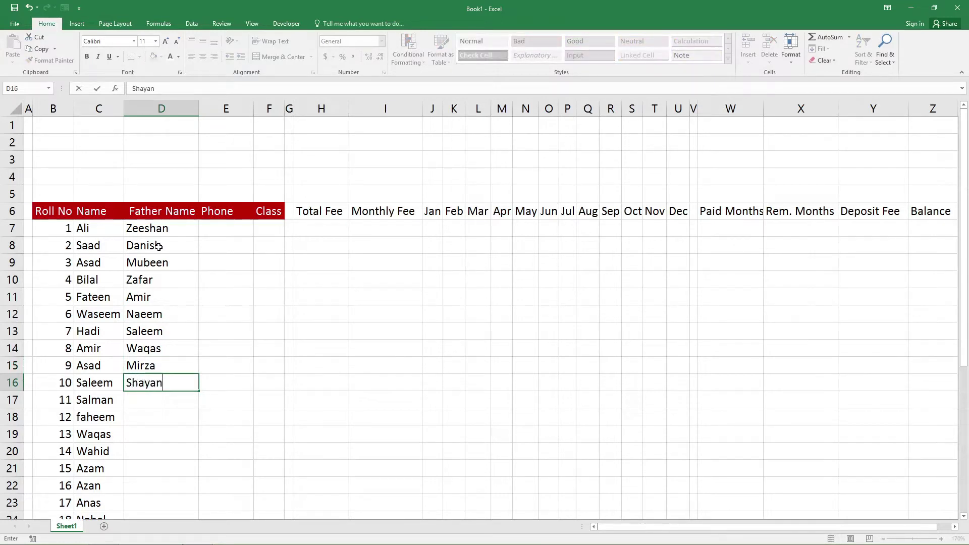
key("Return")
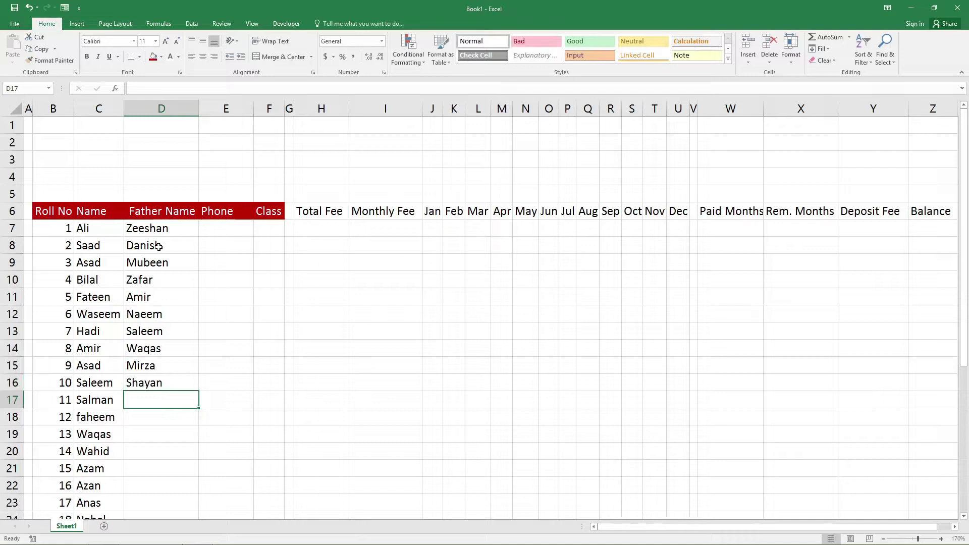
type("Amjad")
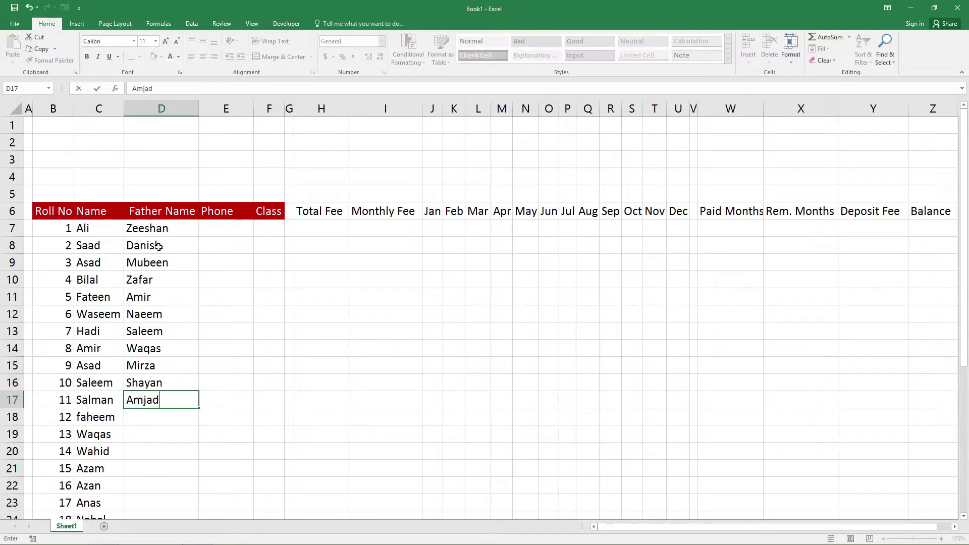
key("Return")
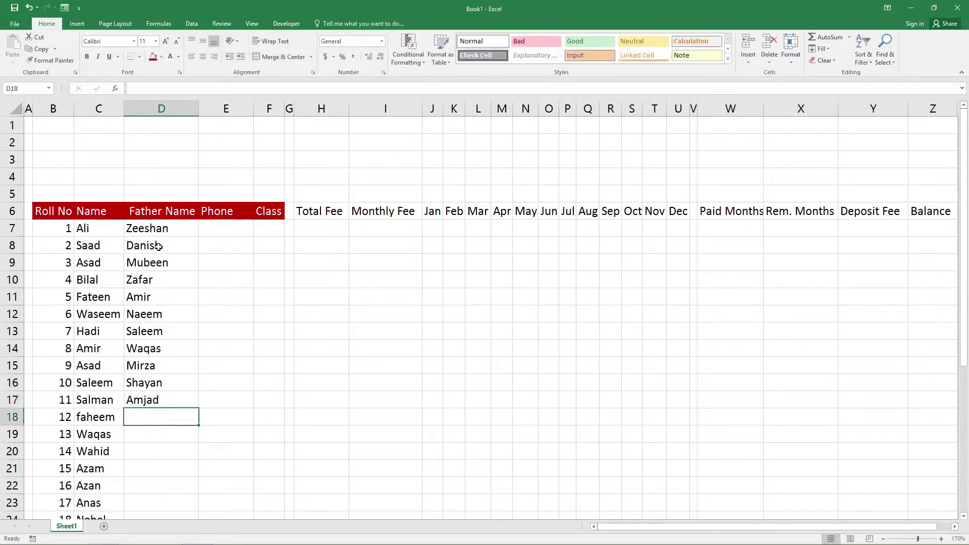
type("M")
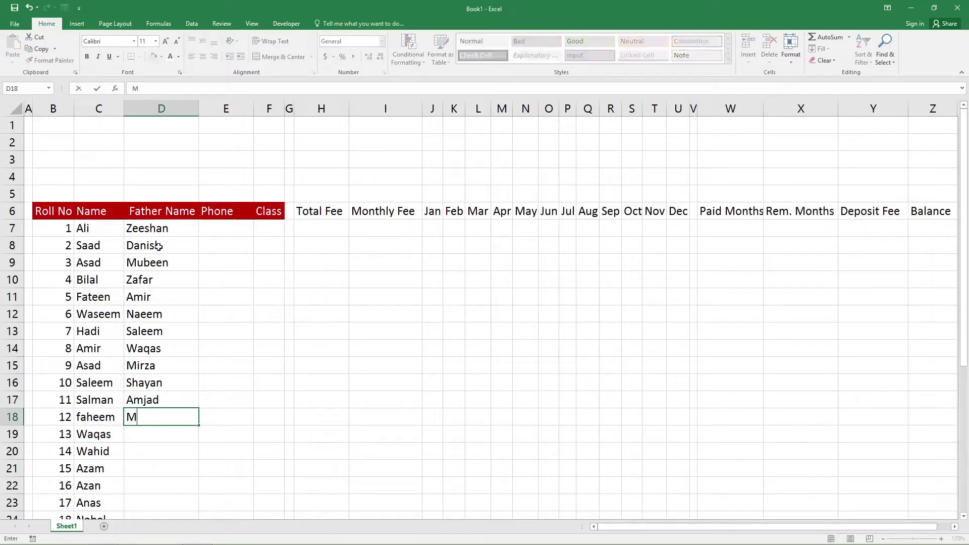
type("ukhr")
key("BackSpace")
type("atr")
key("BackSpace")
key("BackSpace")
key("BackSpace")
type("tar")
key("Return")
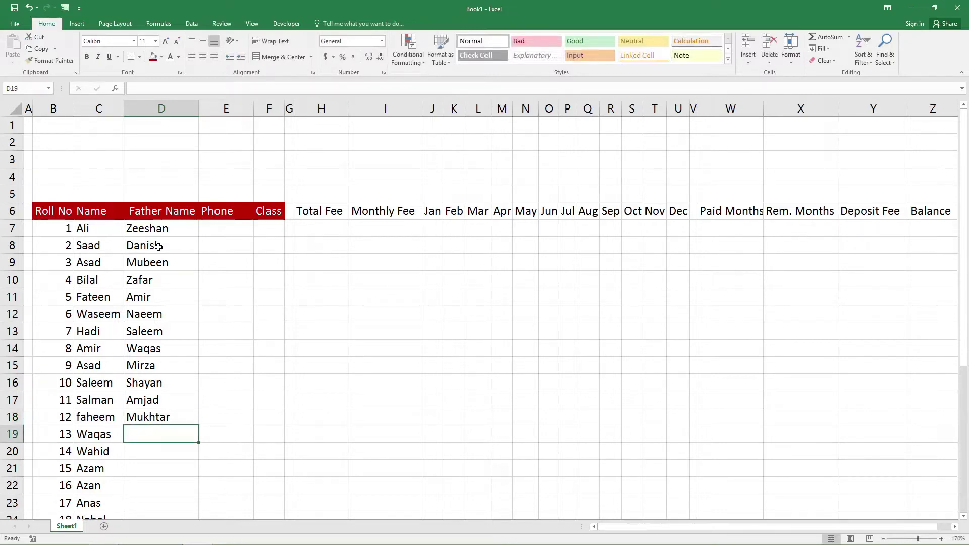
type("Bilal")
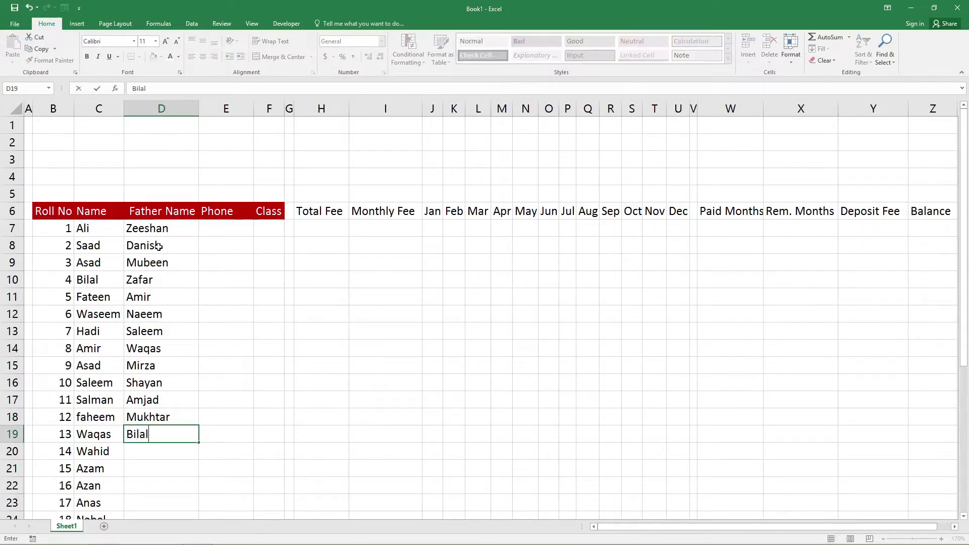
key("Return")
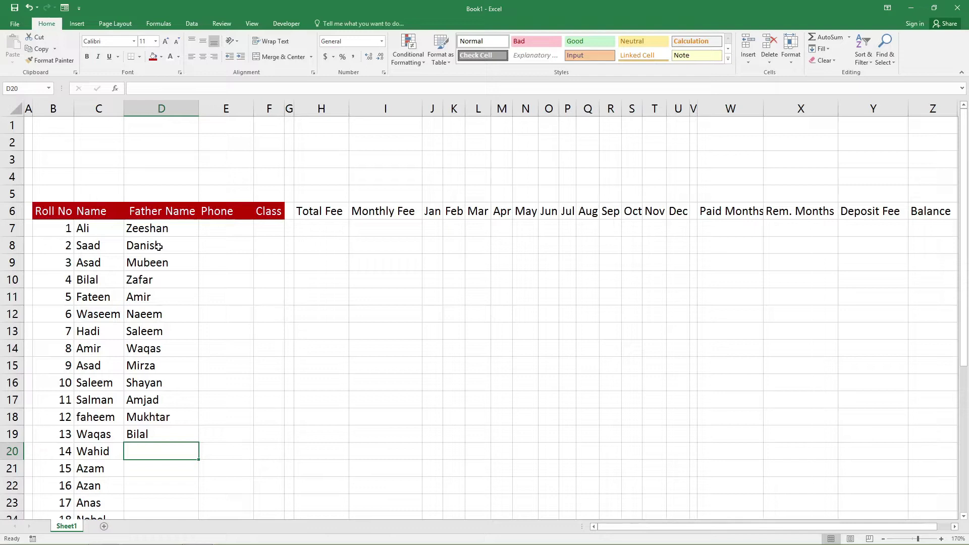
- Enter father names Tahir, Waseem, Hameed and Daniyal in D20–D23
type("Tahir")
key("Return")
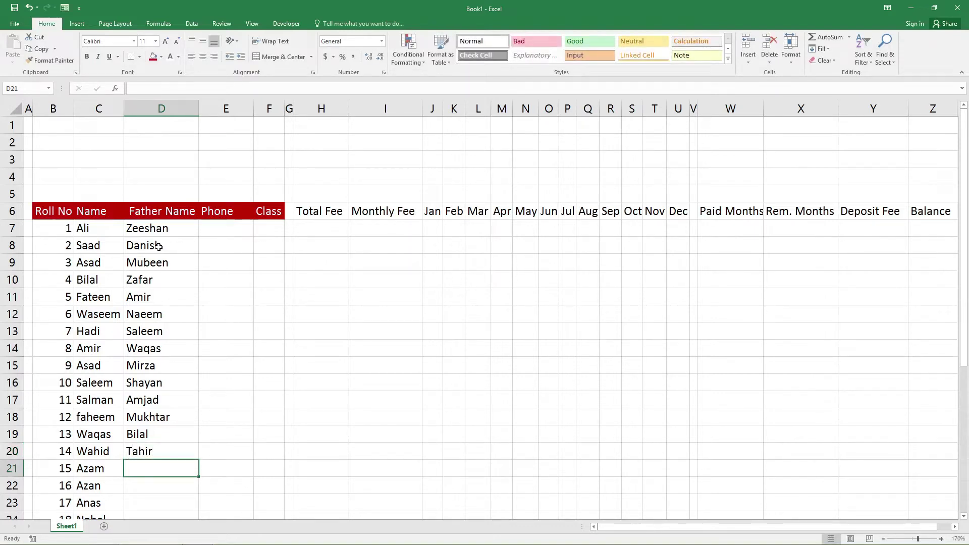
type("Wa")
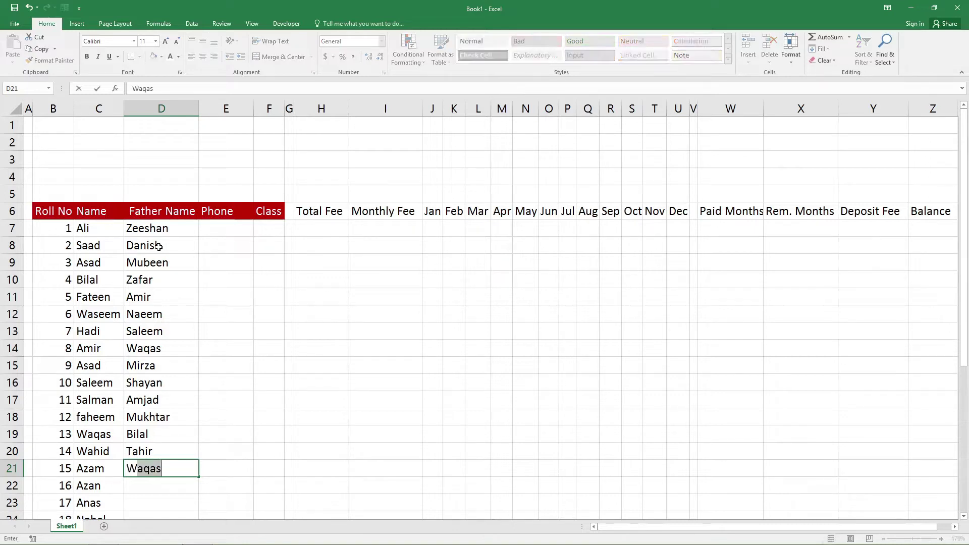
type("seem")
key("Return")
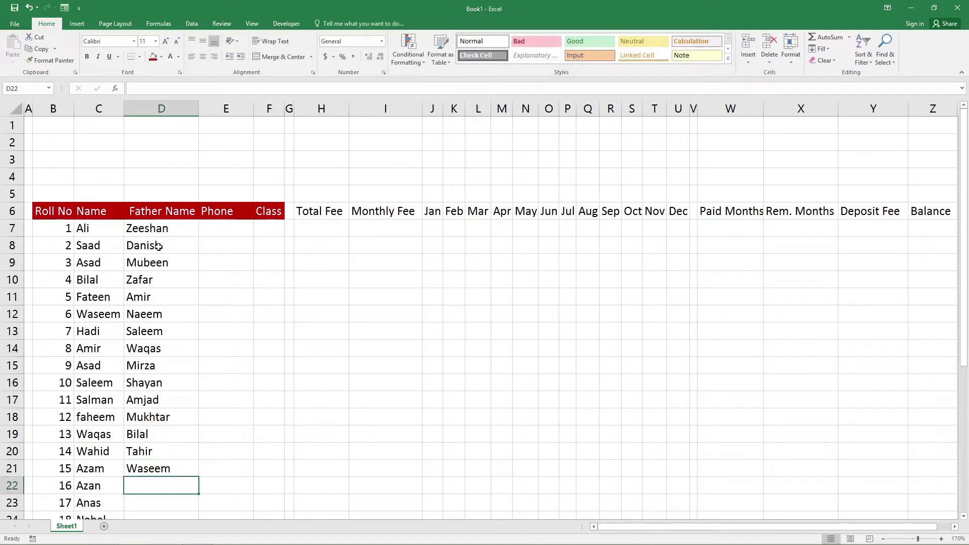
type("Hameed")
key("Return")
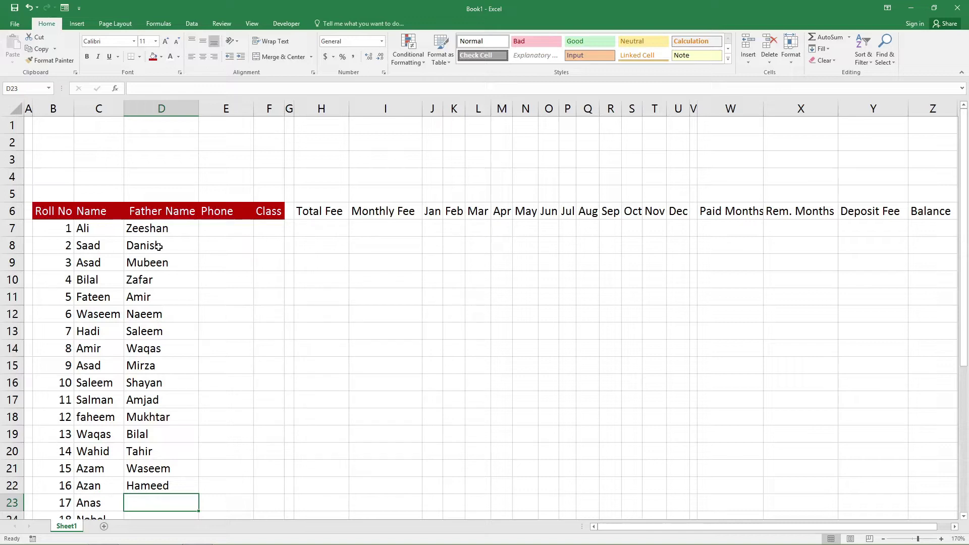
type("Dani")
key("BackSpace")
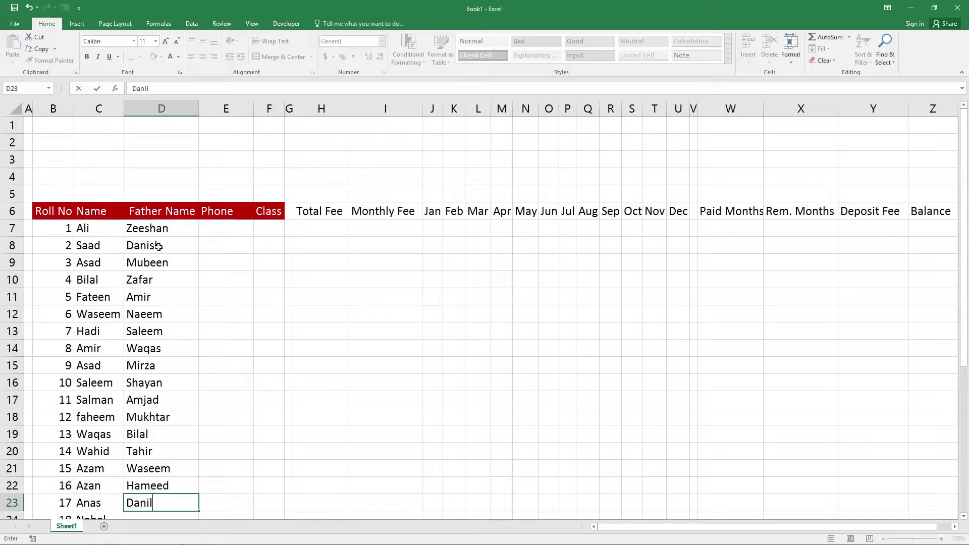
type("u")
key("BackSpace")
type("yal")
key("Return")
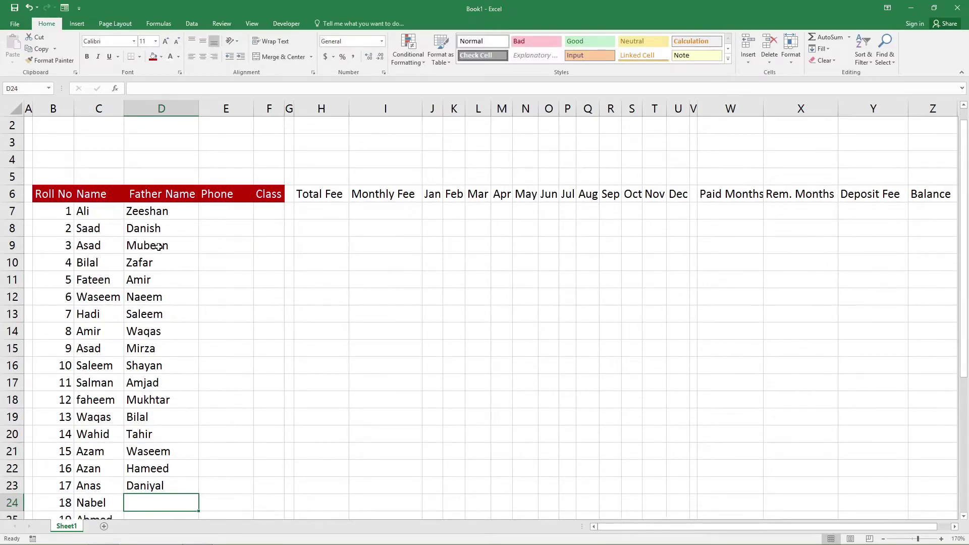
- Enter the fathers' names for roll numbers 18 to 22 in D24:D28, fixing a typo
type("T")
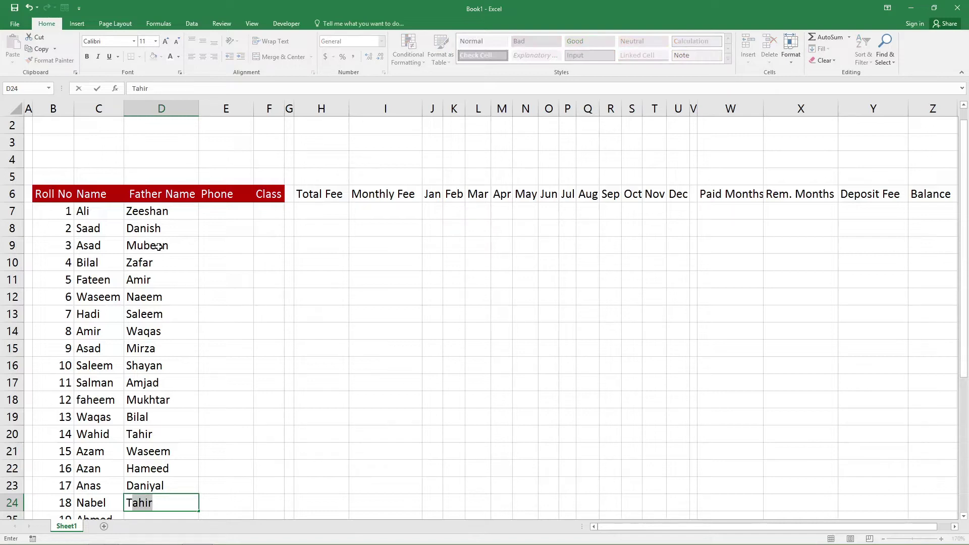
type("alha")
key("Return")
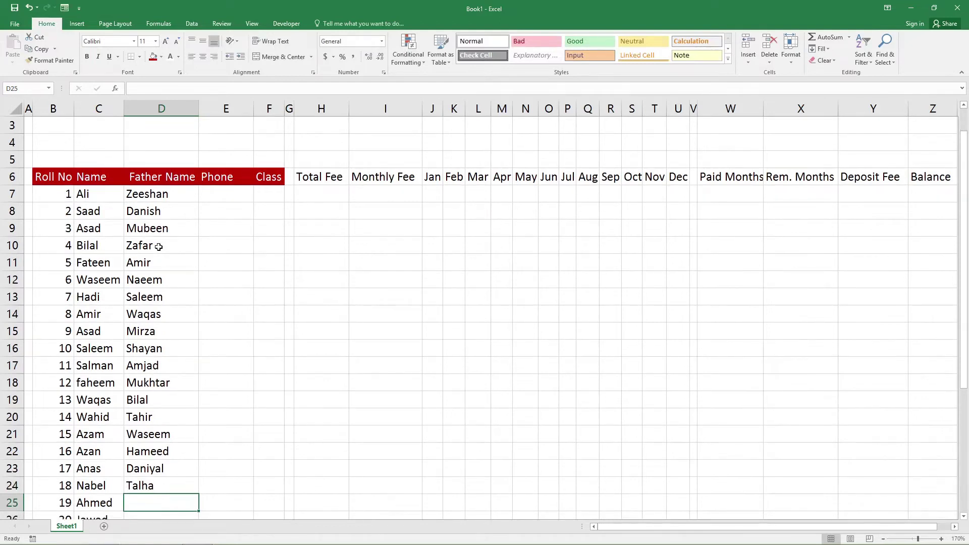
type("Mutahir")
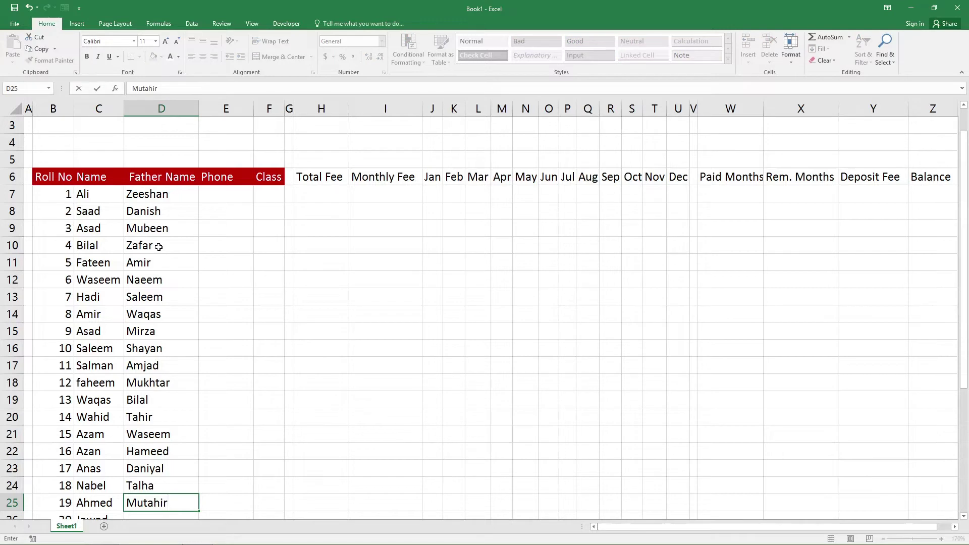
key("Return")
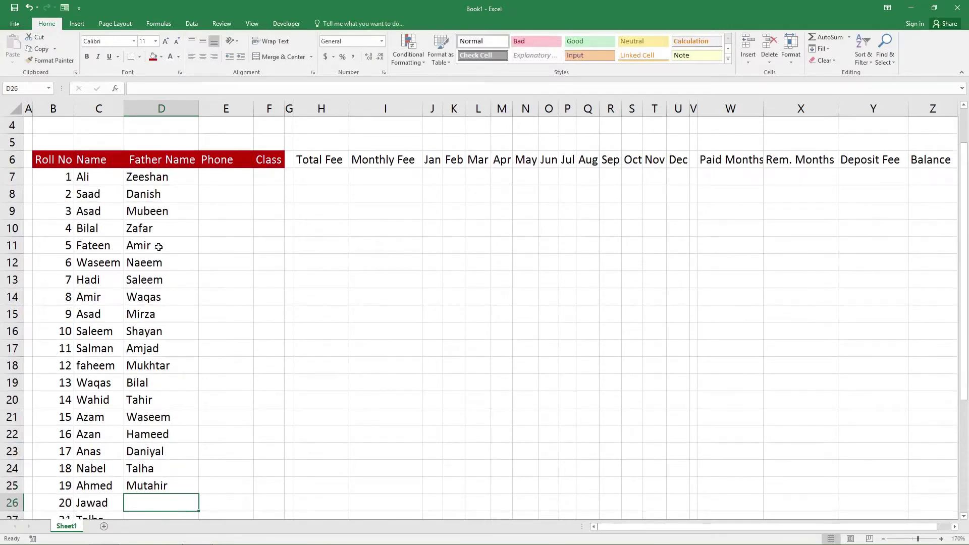
type("Wasay")
key("Return")
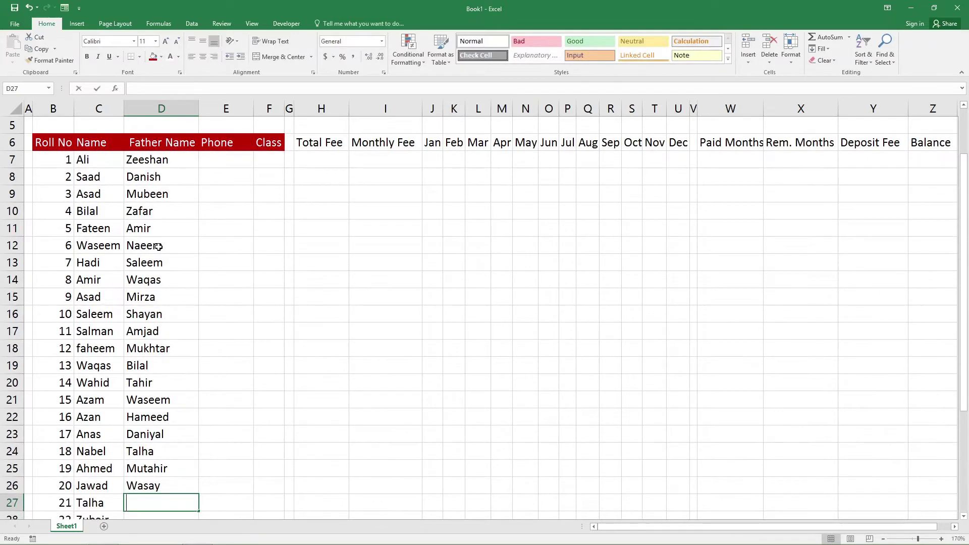
type("Abdullah")
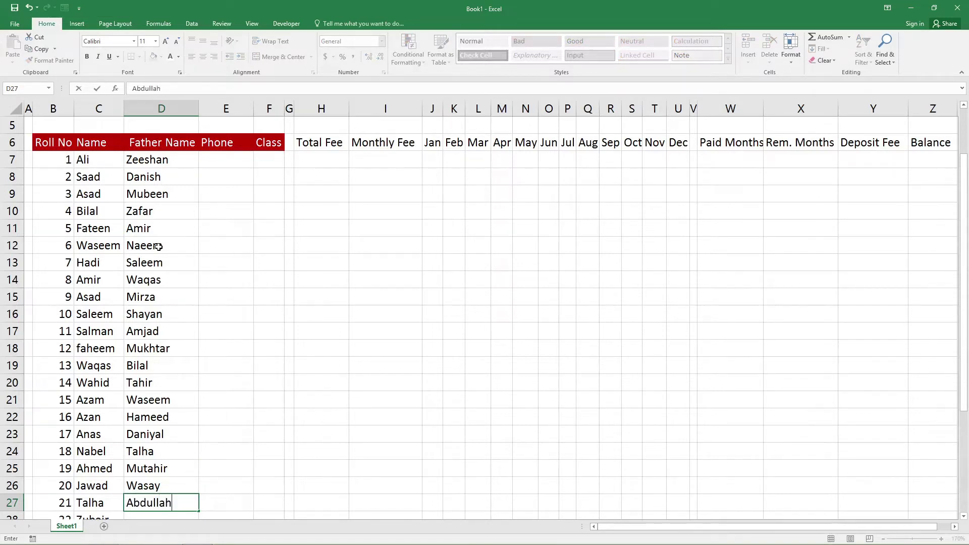
key("Return")
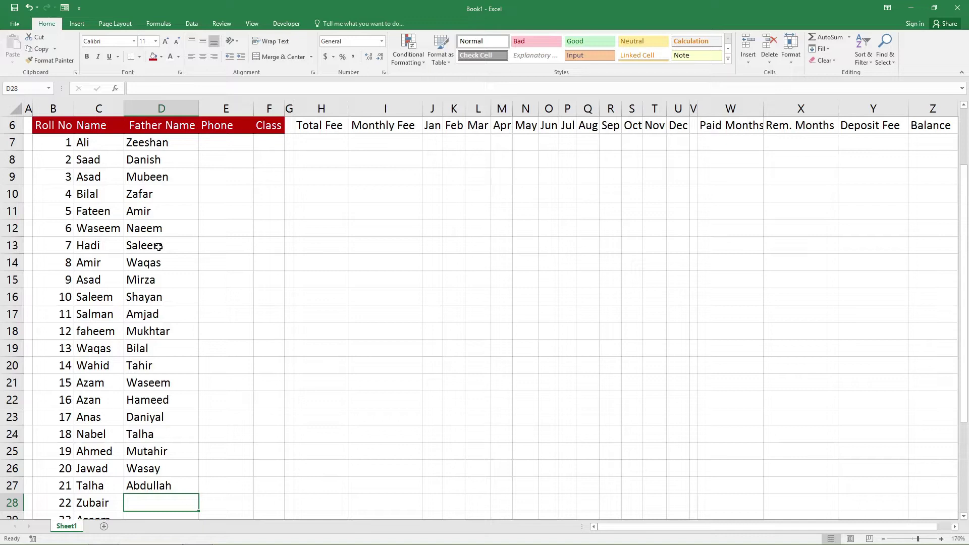
type("Jawee")
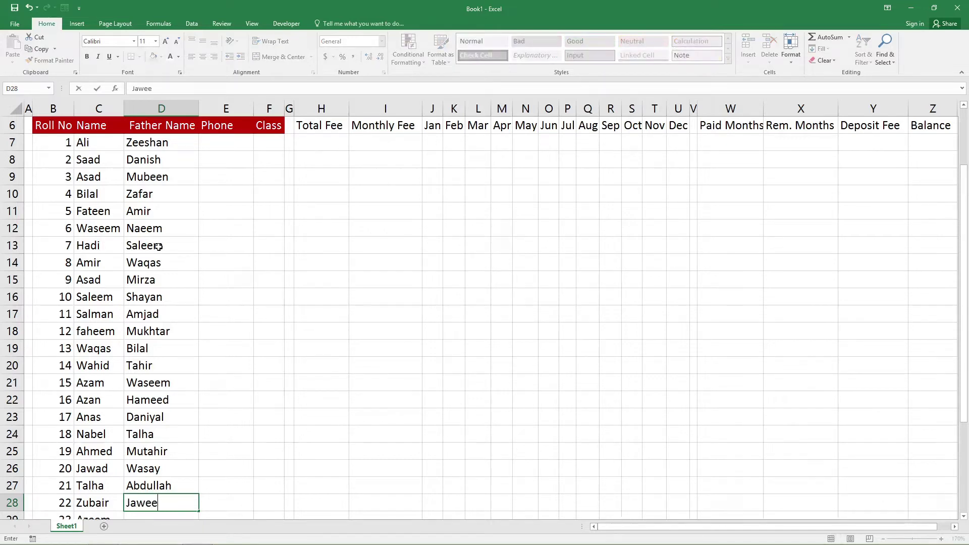
type("d")
key("BackSpace")
key("BackSpace")
type("d")
key("Return")
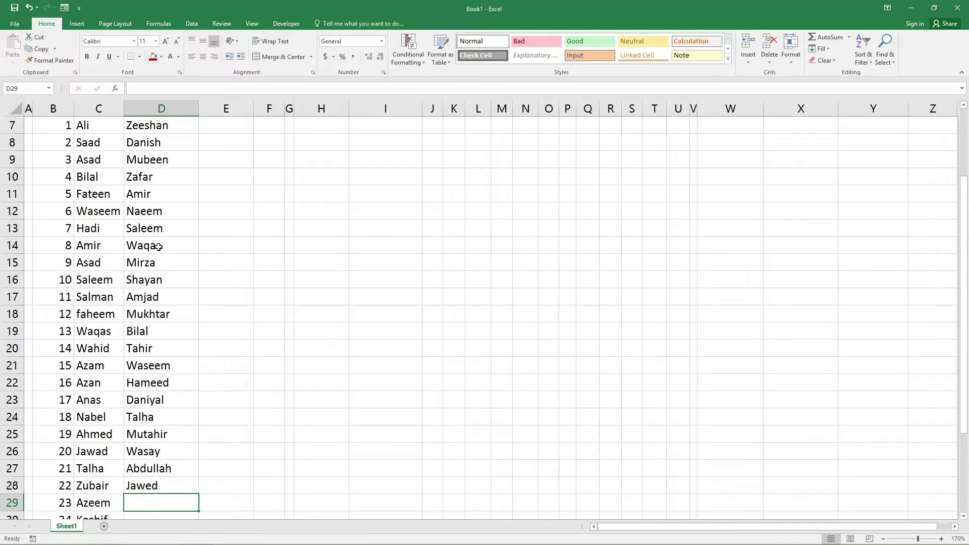
- Enter the fathers' names for roll numbers 23 and 24 in D29:D30
type("B")
key("BackSpace")
type("Naeem")
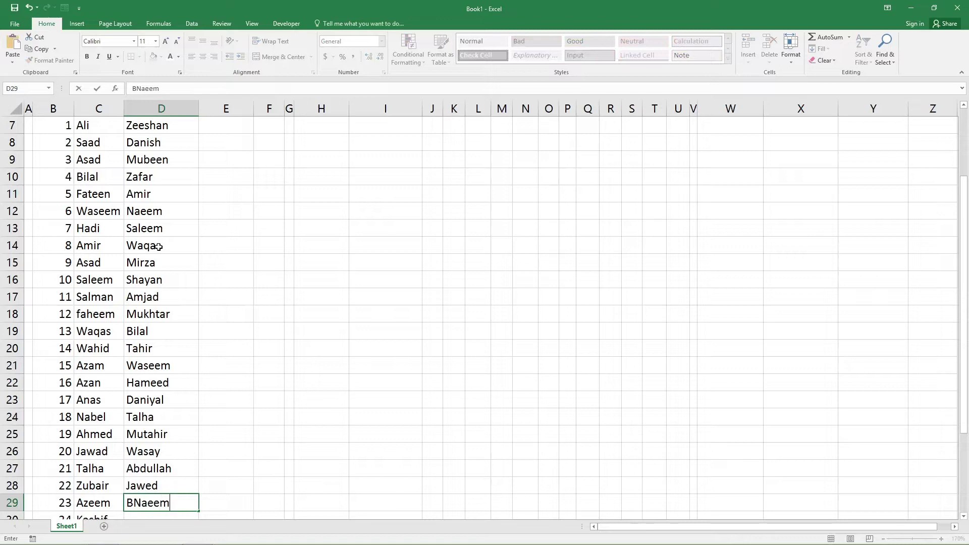
key("BackSpace")
key("BackSpace")
key("BackSpace")
key("BackSpace")
key("BackSpace")
type("Naee")
key("Return")
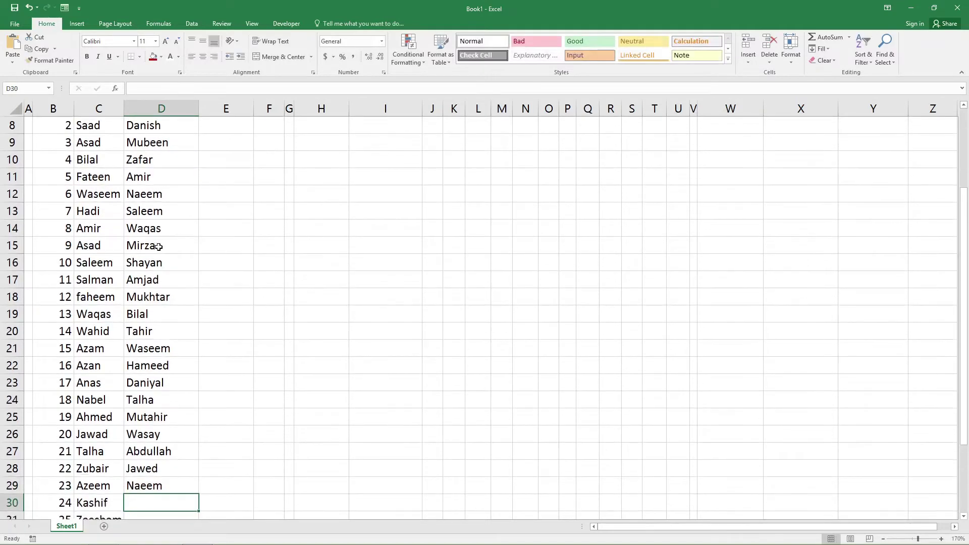
type("Ali")
key("Return")
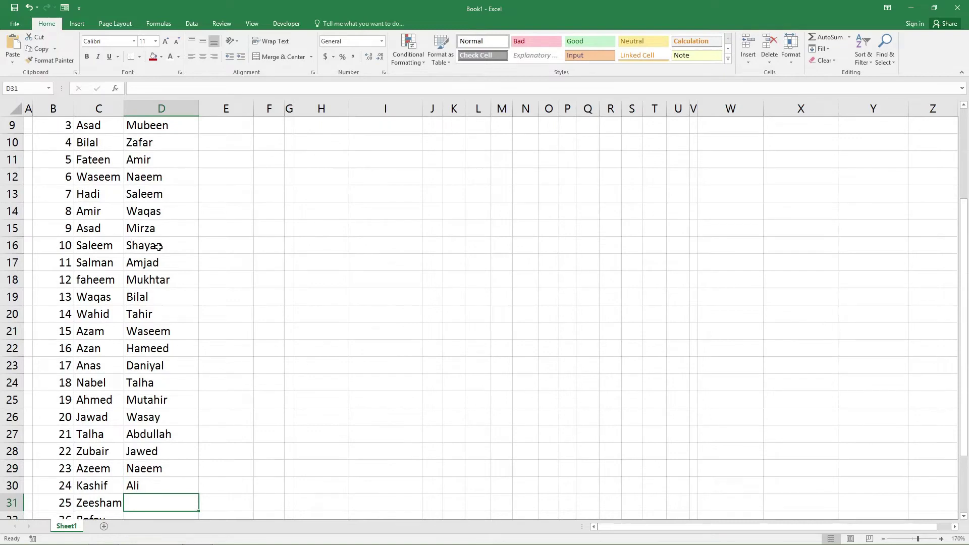
- Correct the wrong final letter of the student name in C31
left_click(116, 504)
left_click(171, 88)
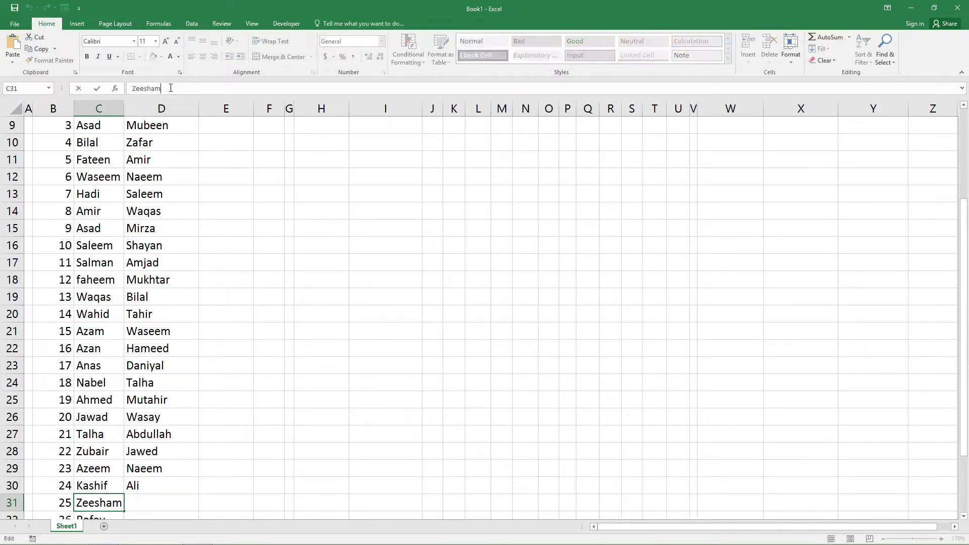
key("BackSpace")
type("n")
left_click(177, 506)
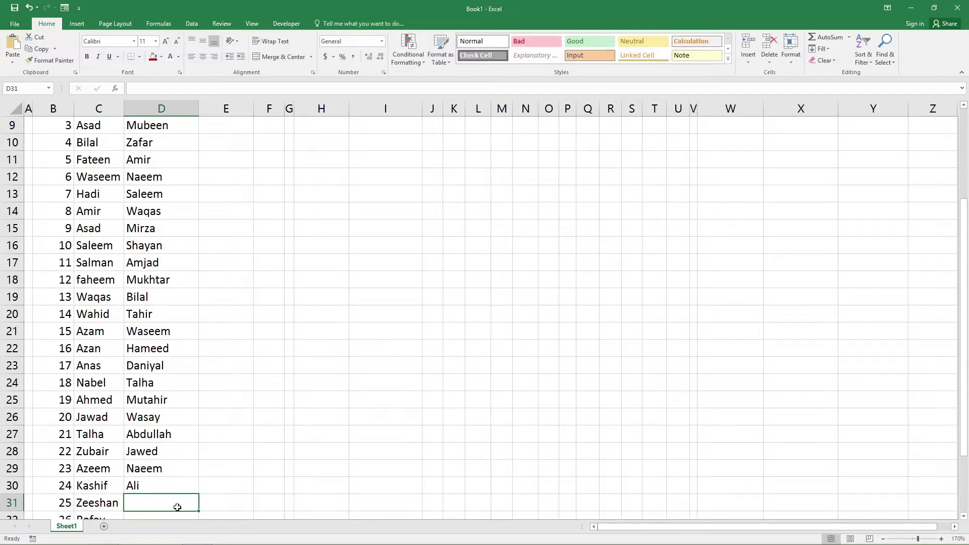
- Enter the fathers' names for roll numbers 25 to 30 in D31:D36
type("Ra")
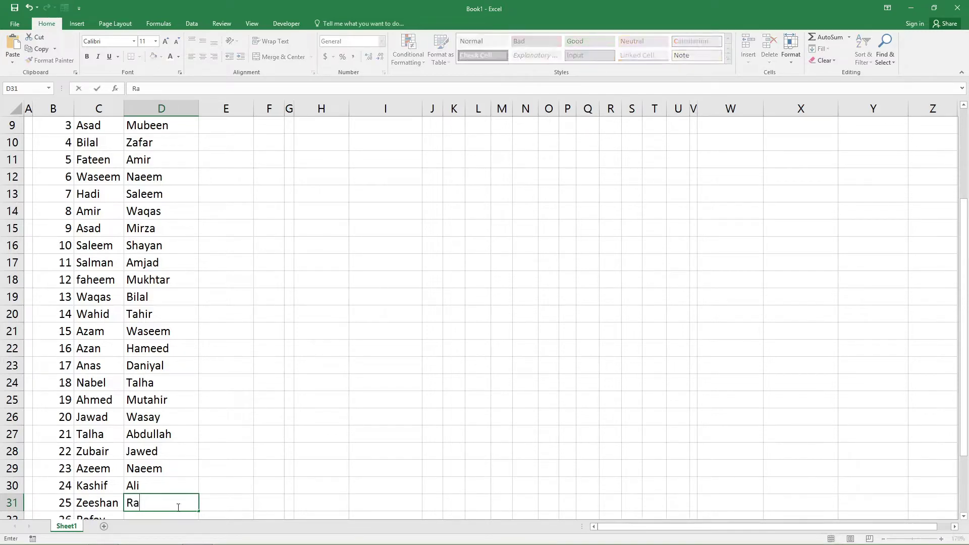
type("fay")
key("Return")
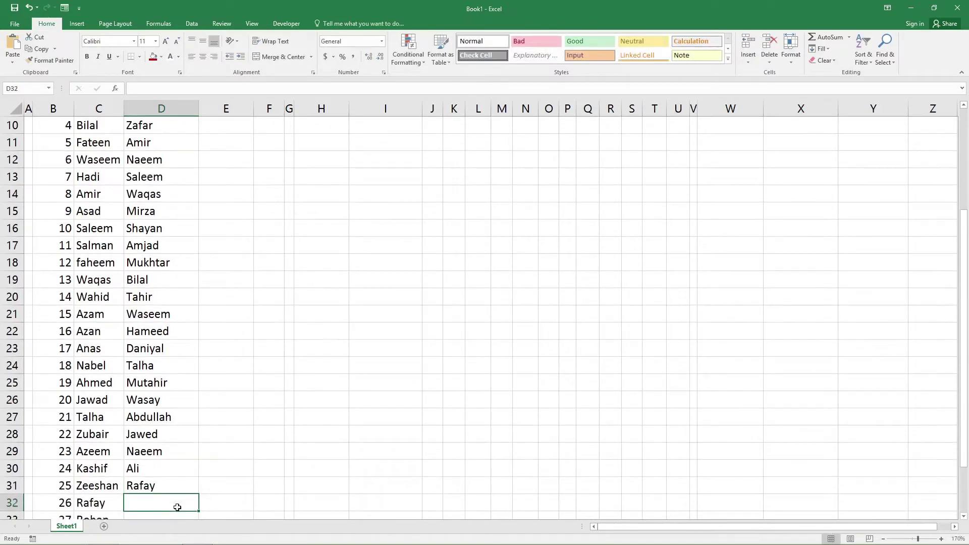
type("Azeem")
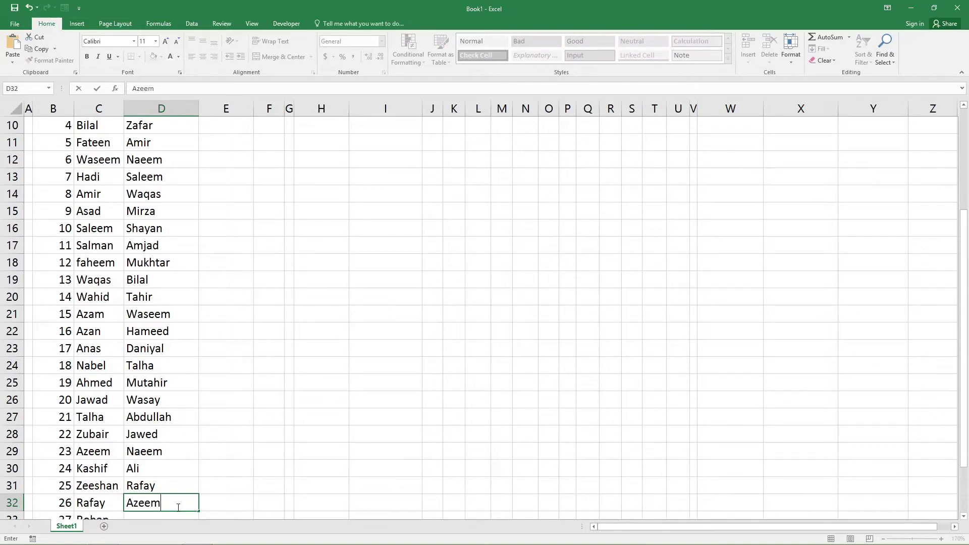
key("Return")
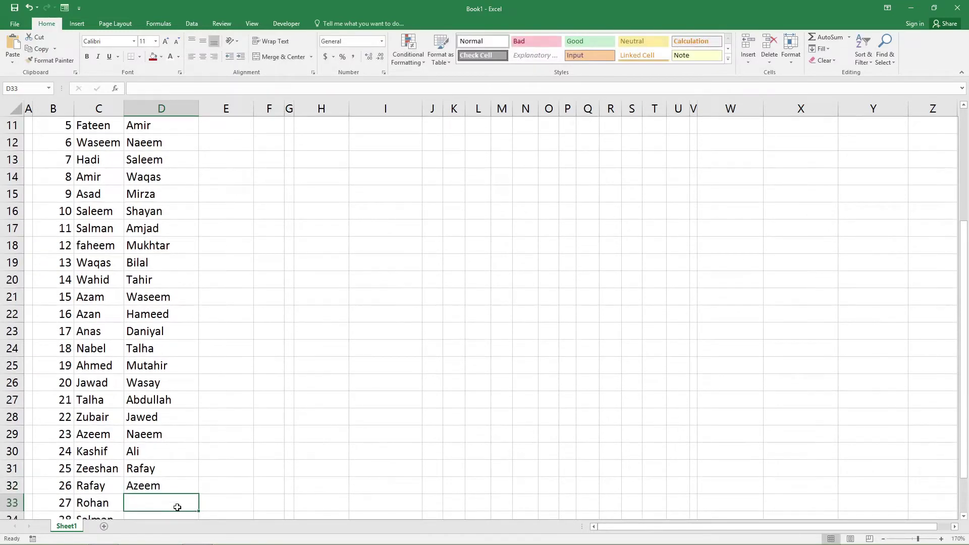
type("Ali")
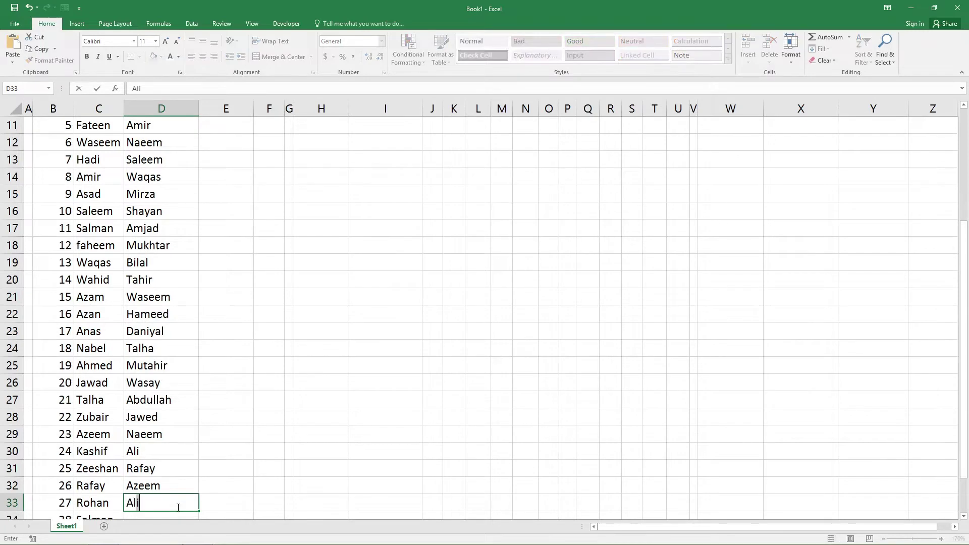
key("Return")
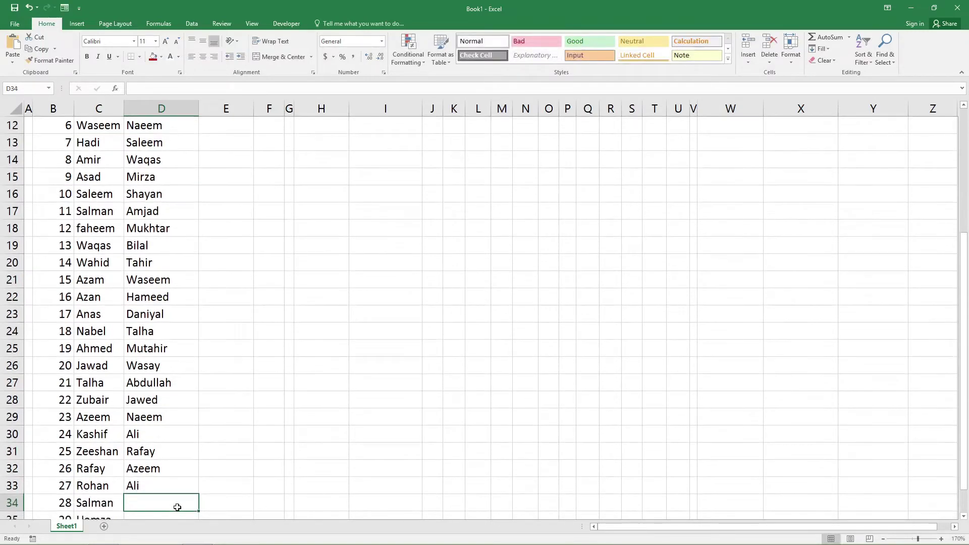
type("k")
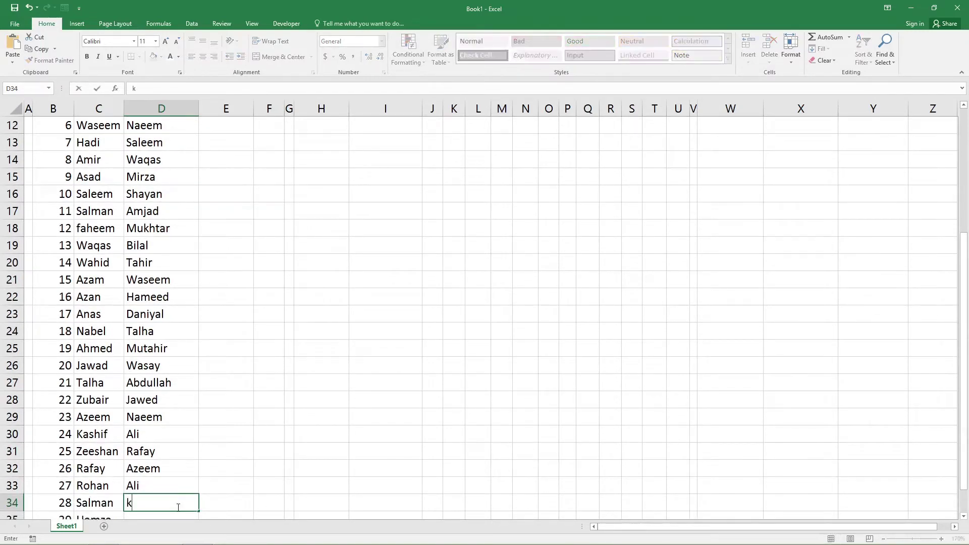
type("ashif")
key("Return")
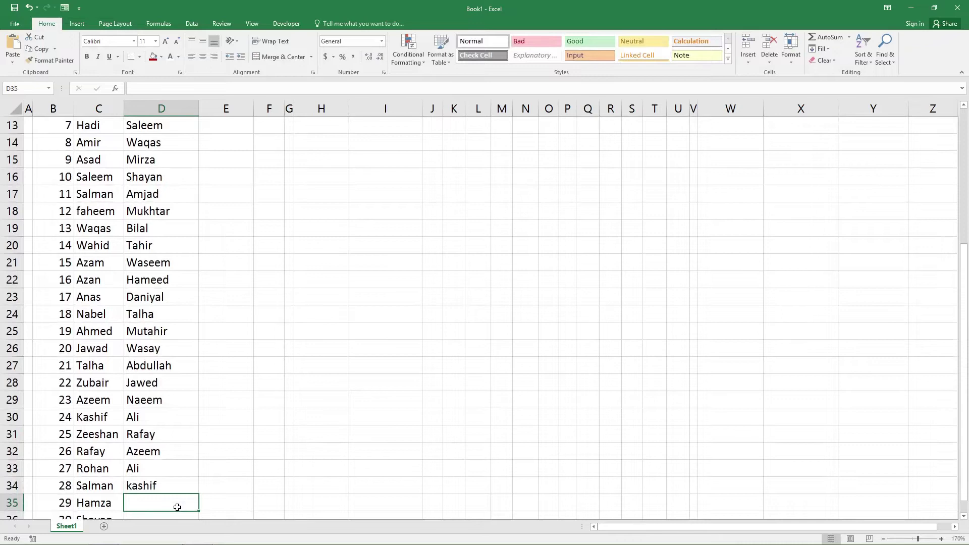
type("Asif")
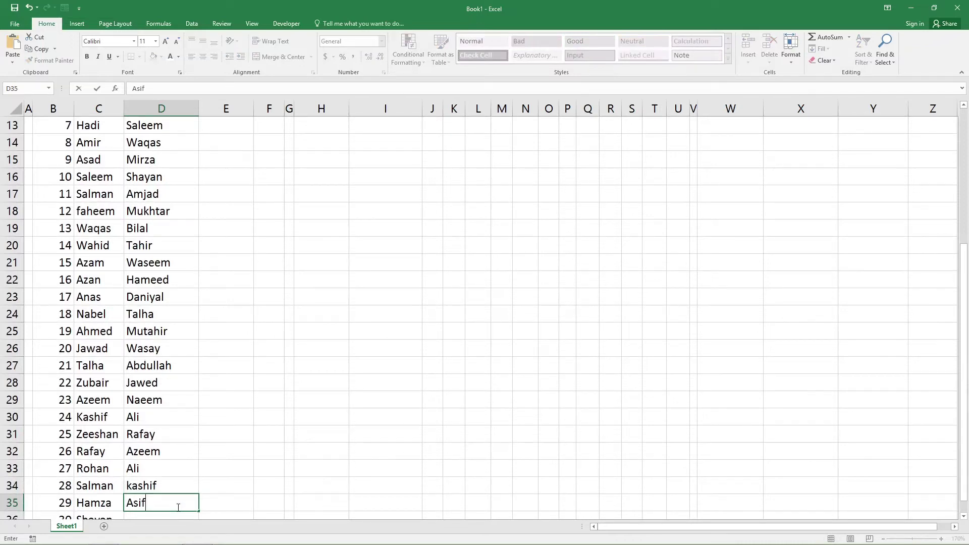
key("Return")
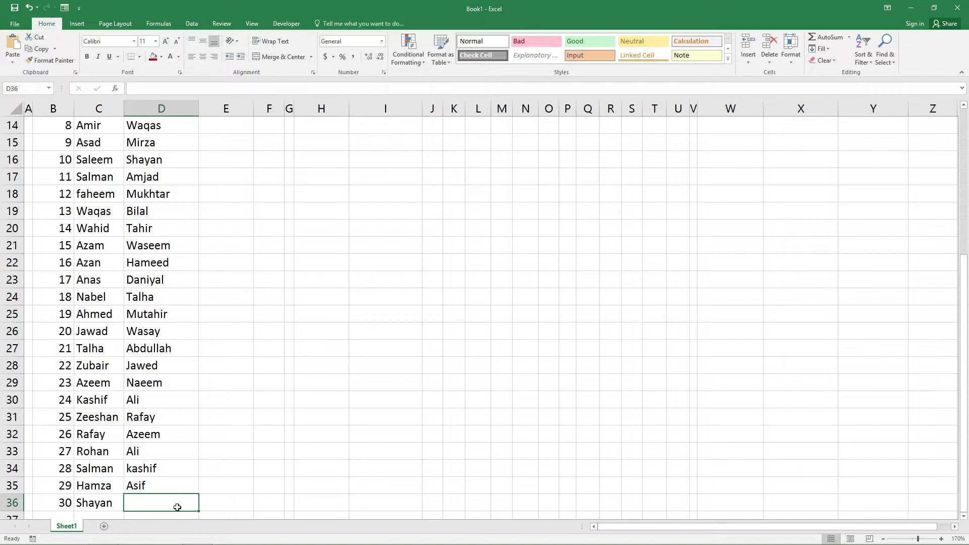
type("Zafar")
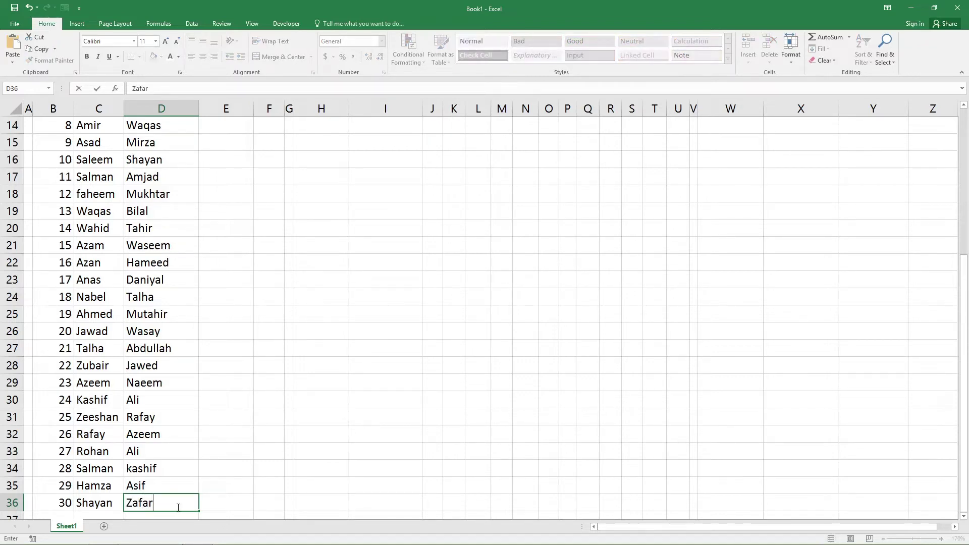
- Enter the first student's phone number in E7 and widen column E to fit it
scroll(210, 432, "up", 5)
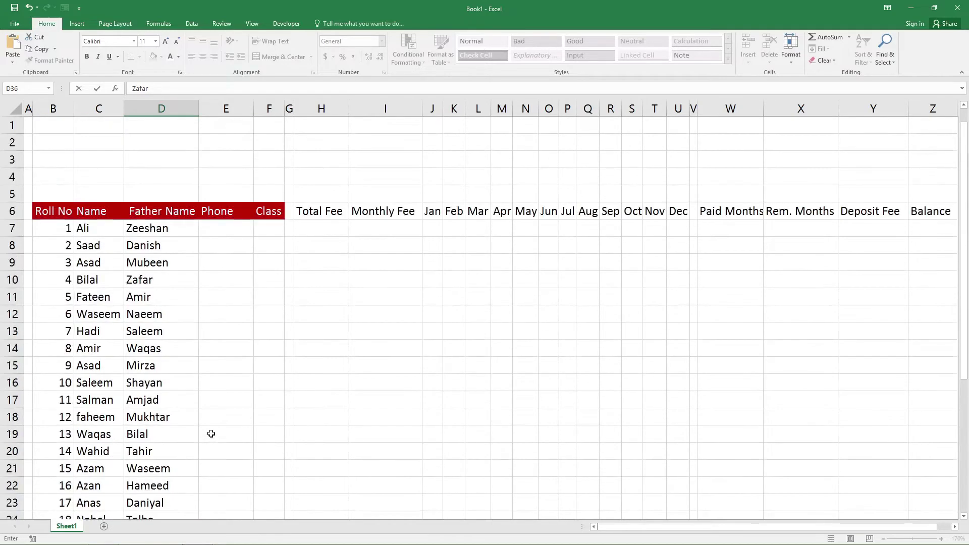
left_click(235, 229)
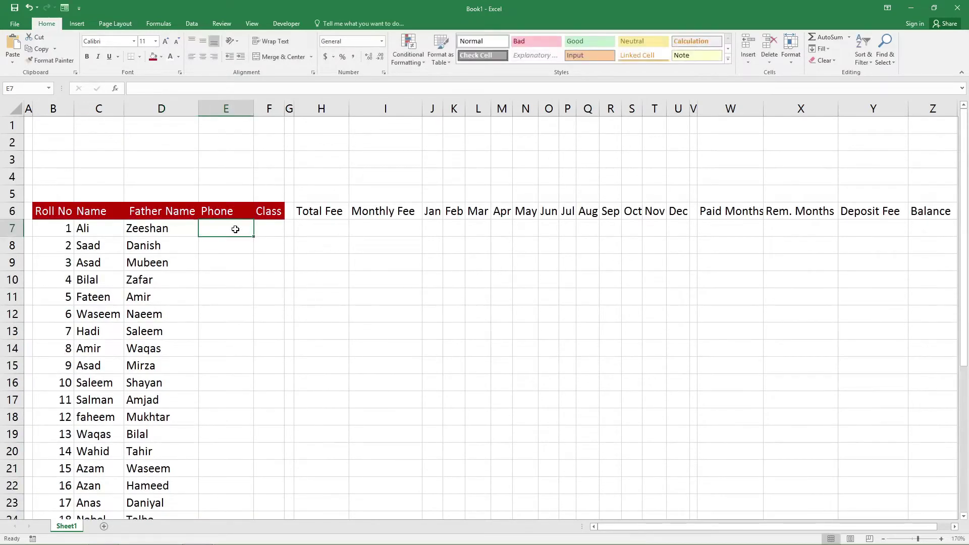
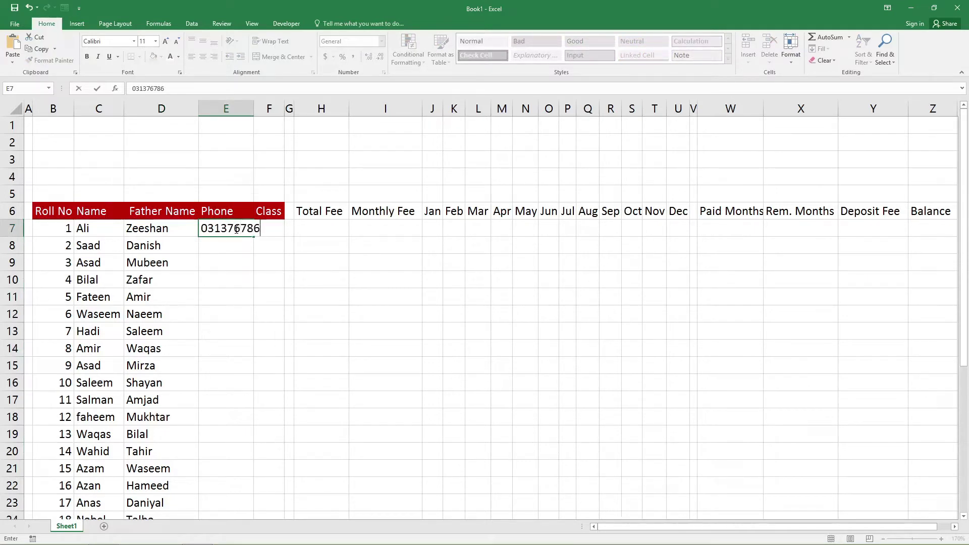
left_click(254, 109)
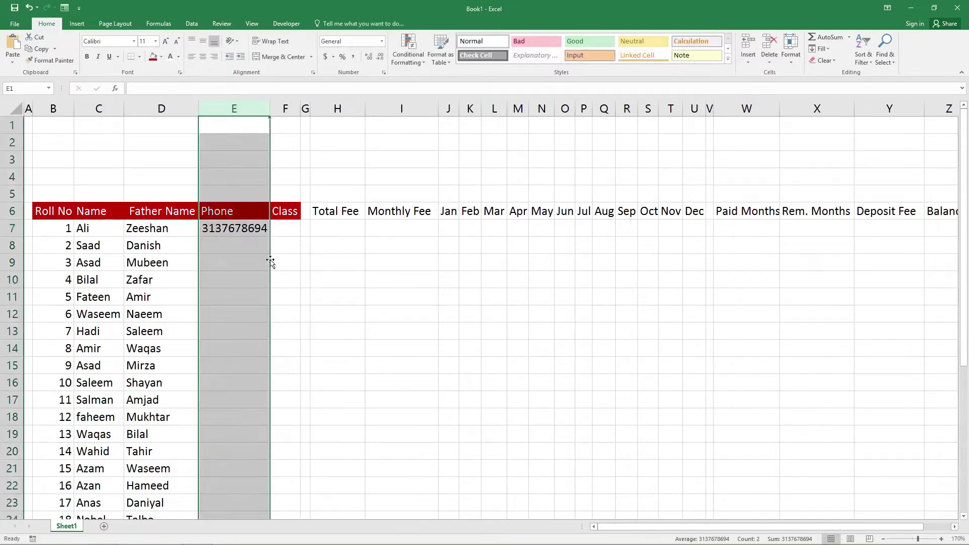
- Fill the phone number down to E36 as an increasing series
left_click(260, 229)
left_click_drag(269, 236, 265, 527)
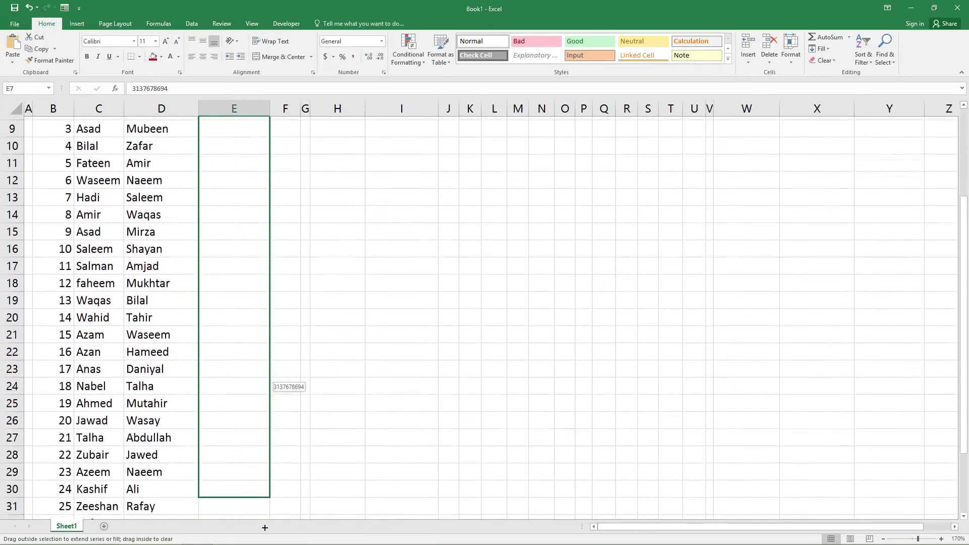
left_click_drag(264, 527, 252, 421)
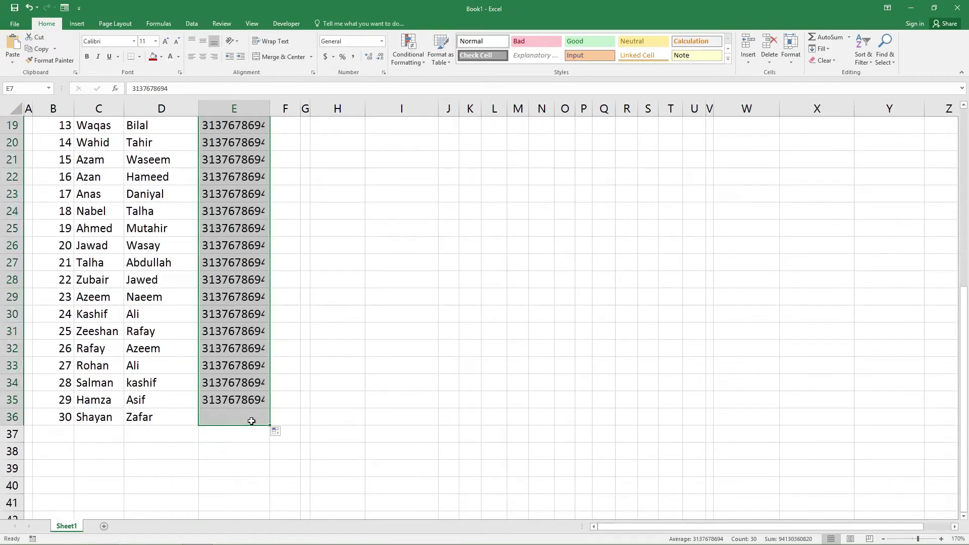
left_click(275, 430)
left_click(256, 456)
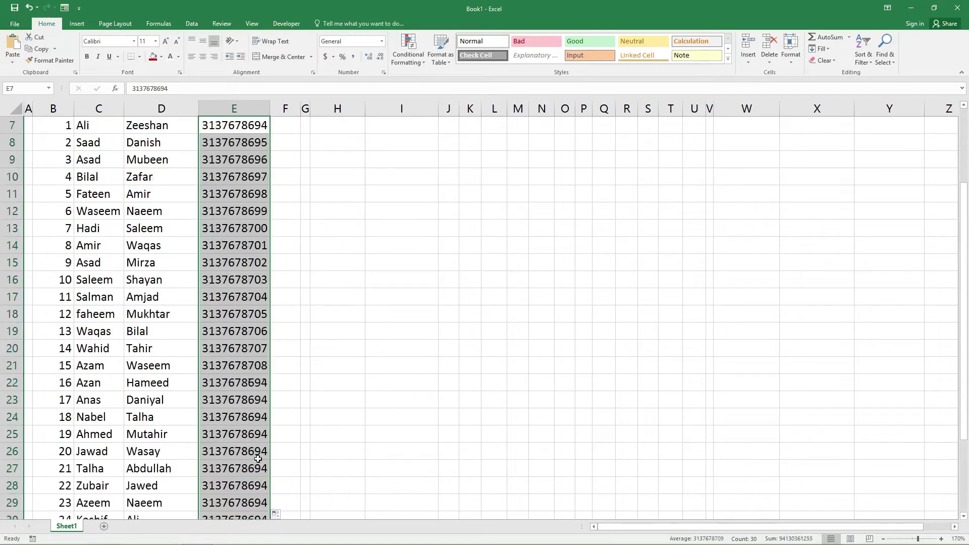
scroll(258, 458, "up", 2)
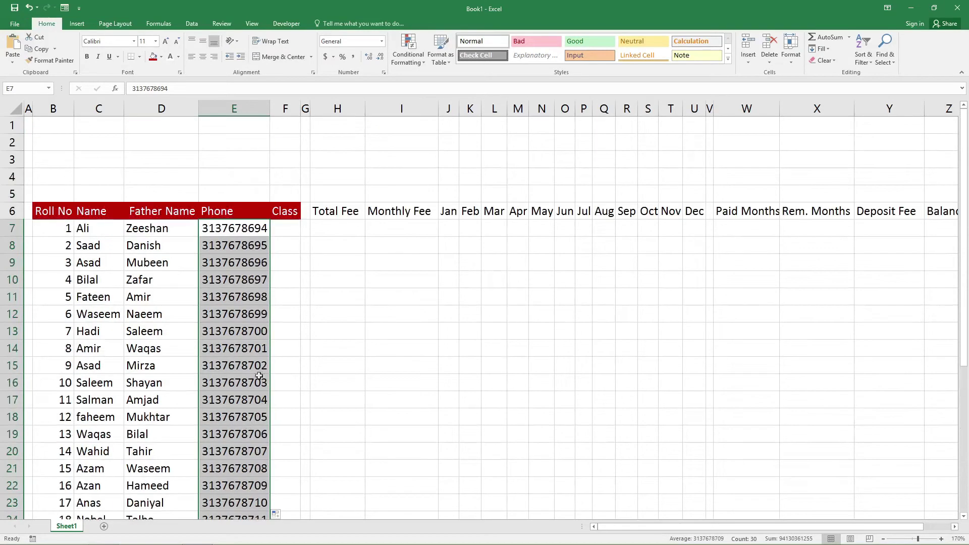
- Enter 9th in F7 and copy it unchanged down to F36
left_click(288, 229)
type("9")
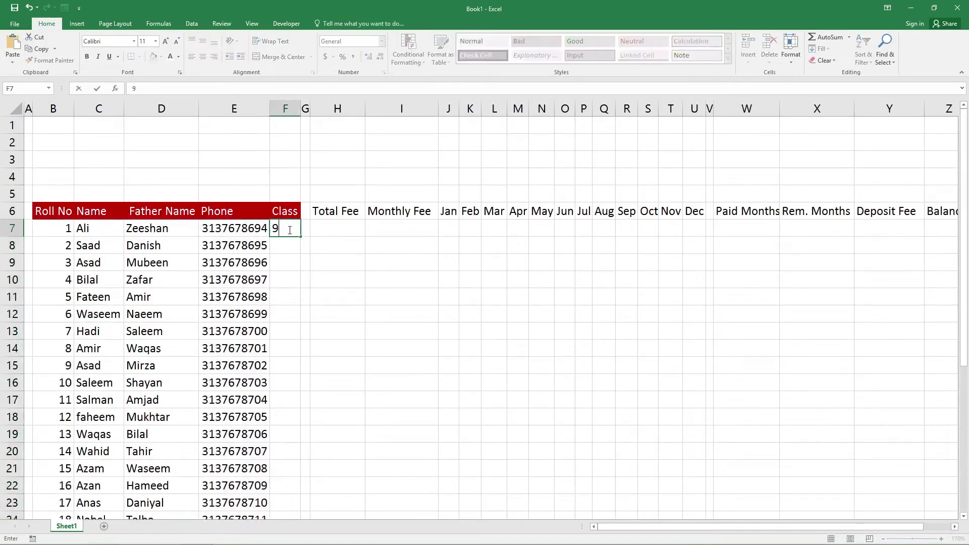
type("th")
key("Return")
left_click(296, 233)
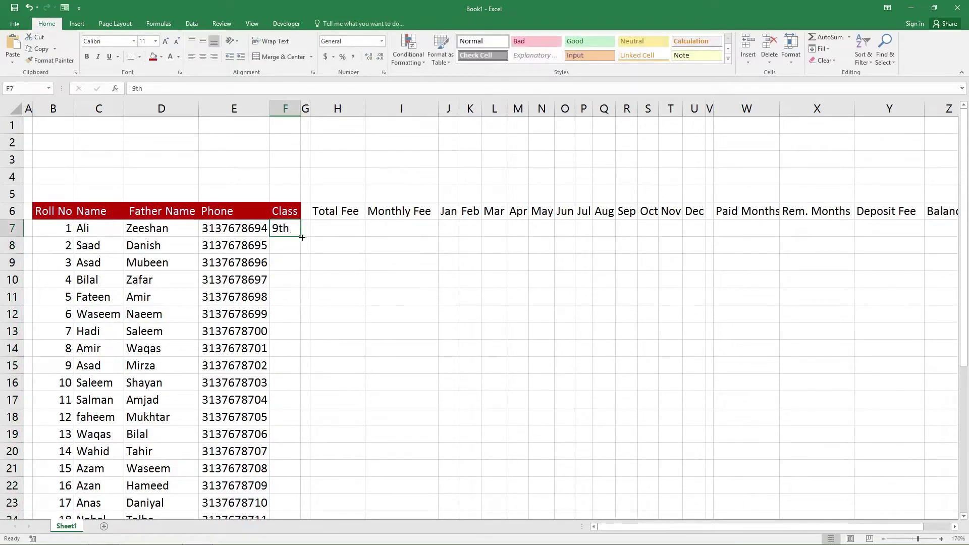
mouse_move(301, 236)
left_mouse_down()
mouse_move(312, 531)
mouse_move(298, 476)
left_mouse_up()
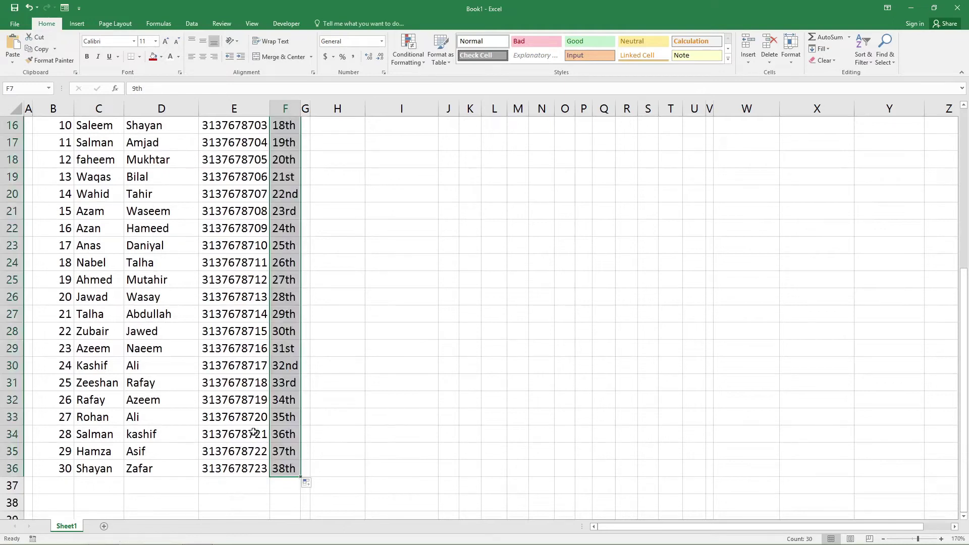
left_click(307, 484)
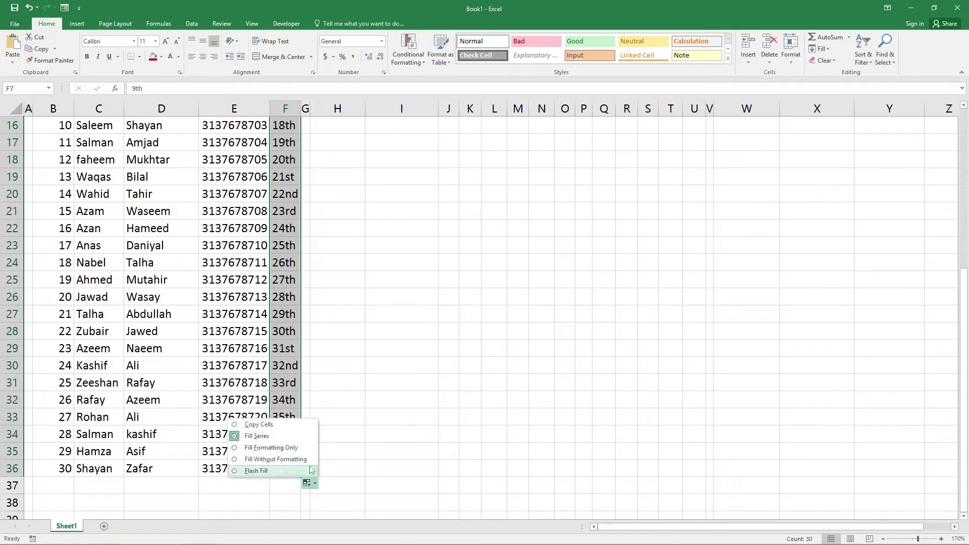
left_click(285, 424)
scroll(283, 421, "up", 2)
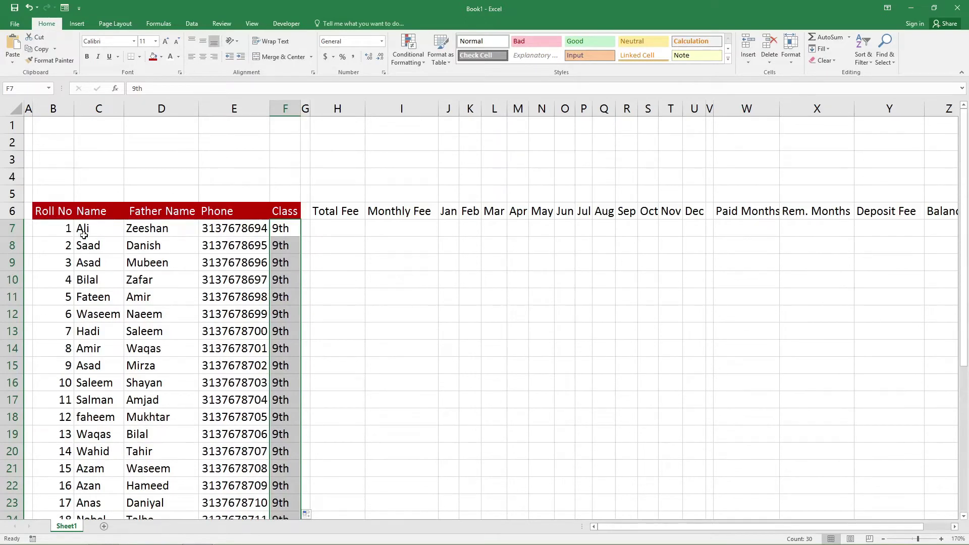
left_click(59, 227)
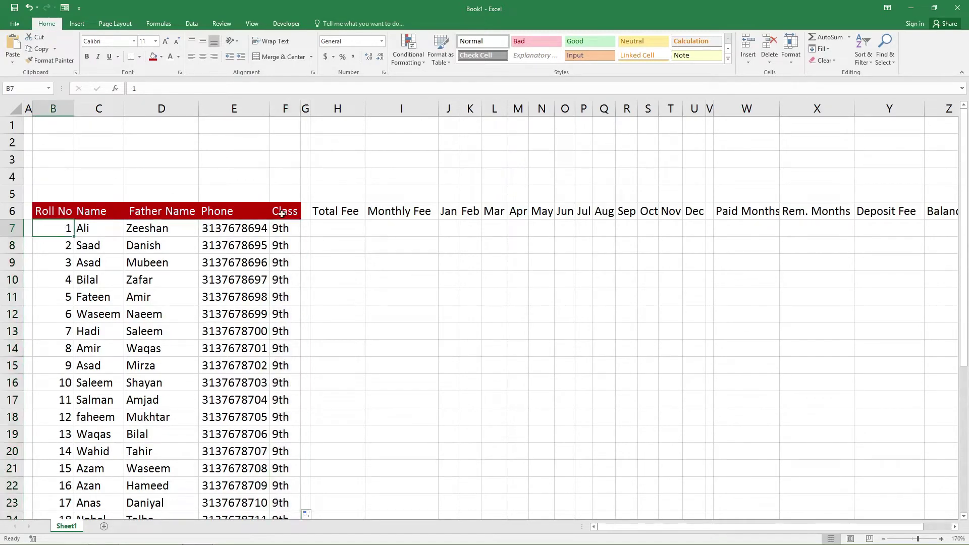
- Fill the Total Fee and Monthly Fee headers black with white text
left_click_drag(307, 209, 428, 211)
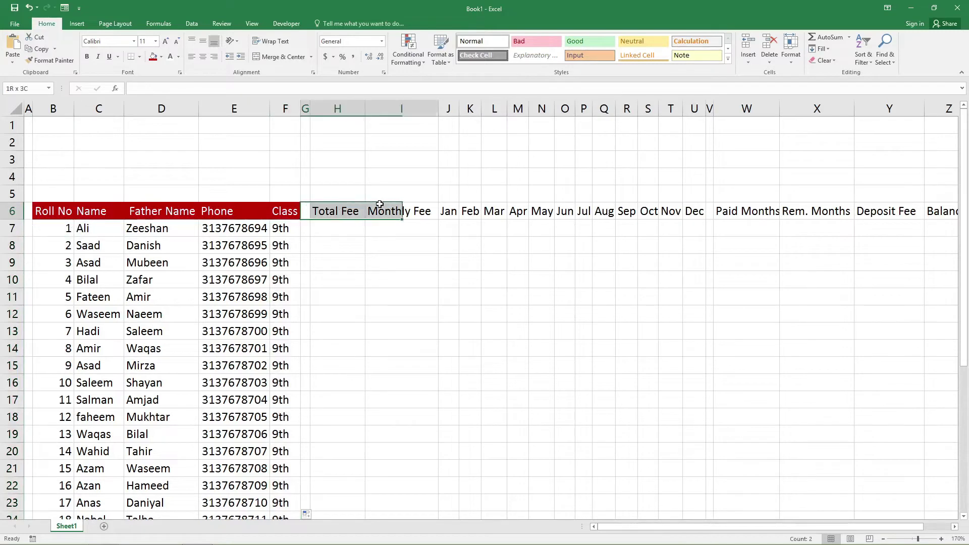
left_click(161, 56)
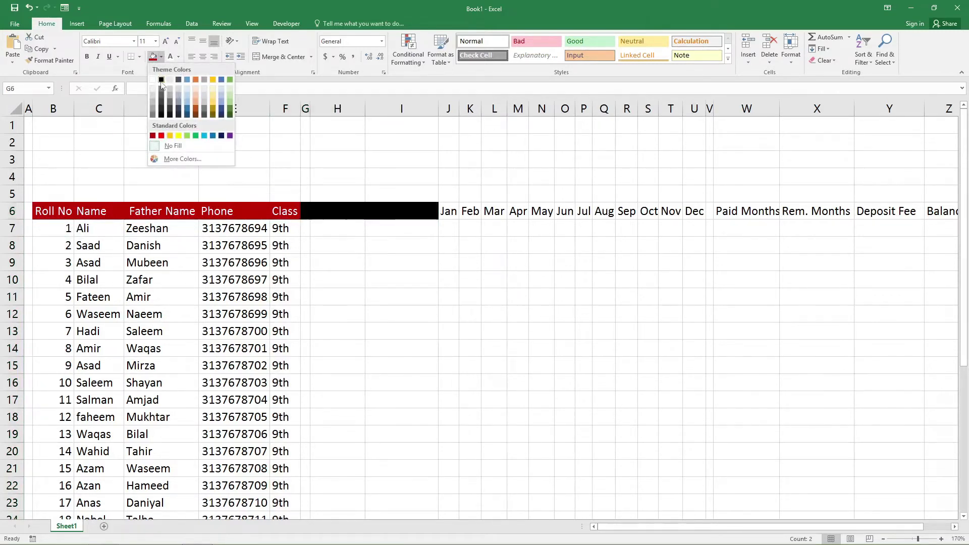
left_click(162, 80)
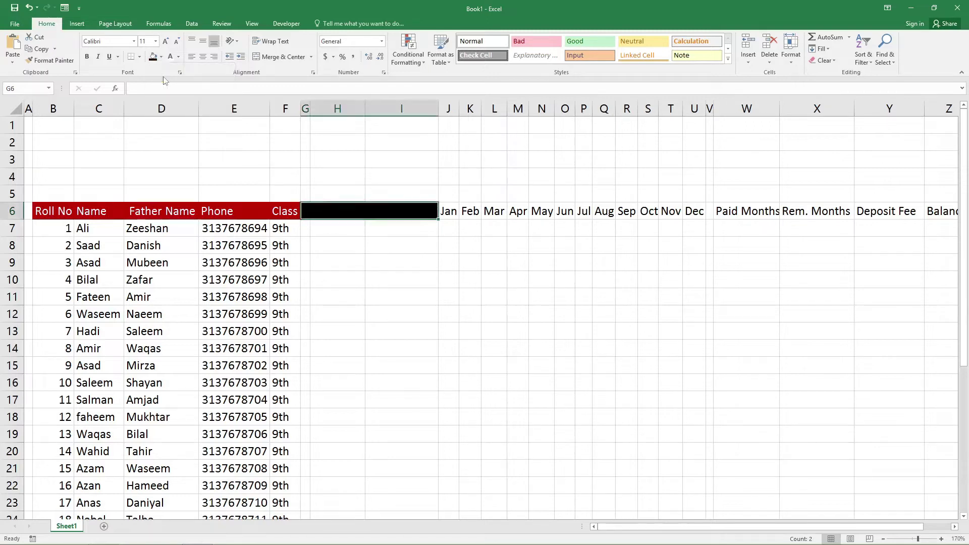
left_click(171, 59)
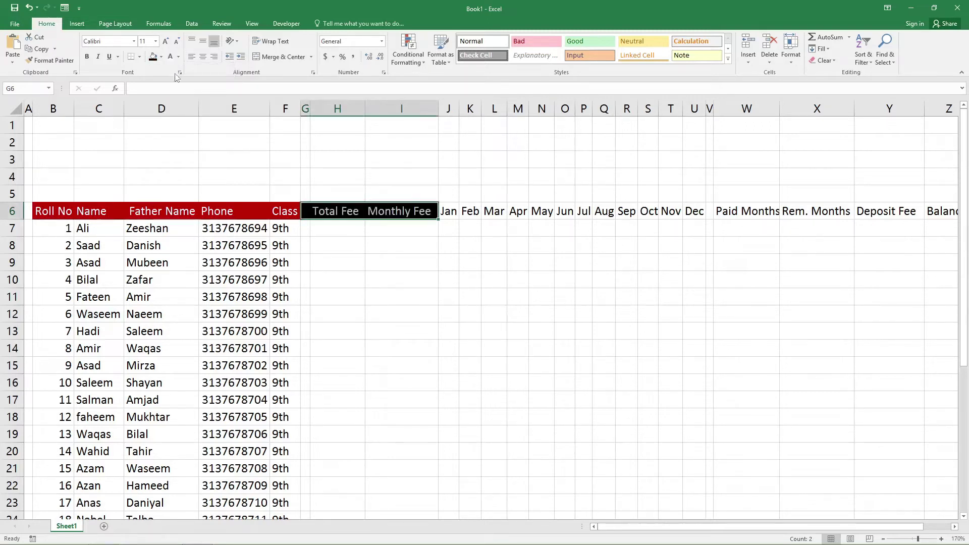
- Fill column G black from the header down to row 36 as a divider
left_click_drag(304, 209, 308, 541)
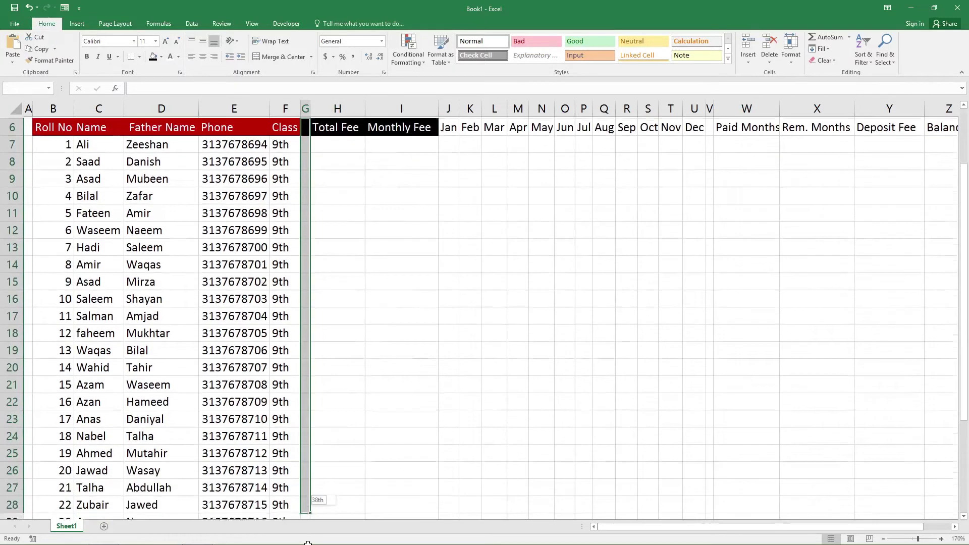
left_click_drag(308, 540, 305, 468)
left_click(153, 56)
scroll(284, 225, "up", 2)
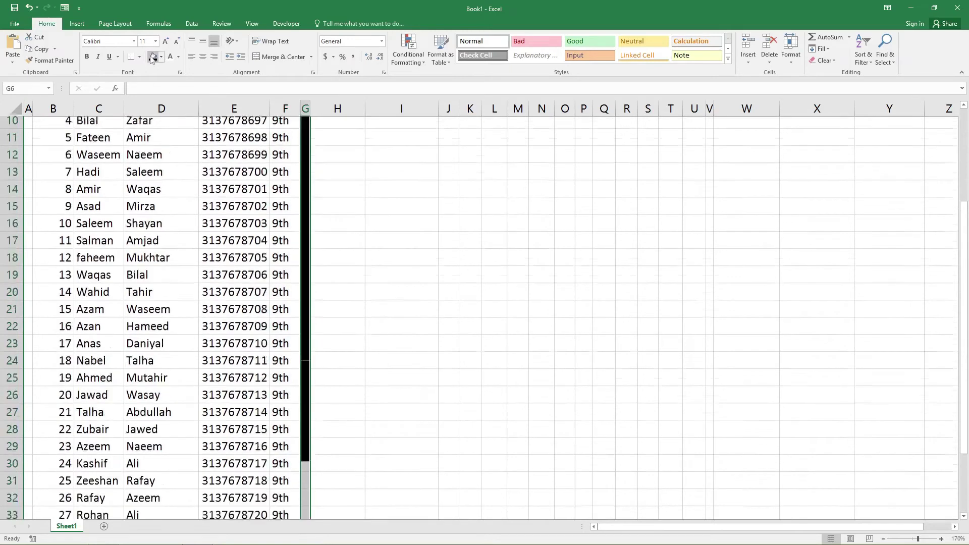
scroll(284, 225, "up", 3)
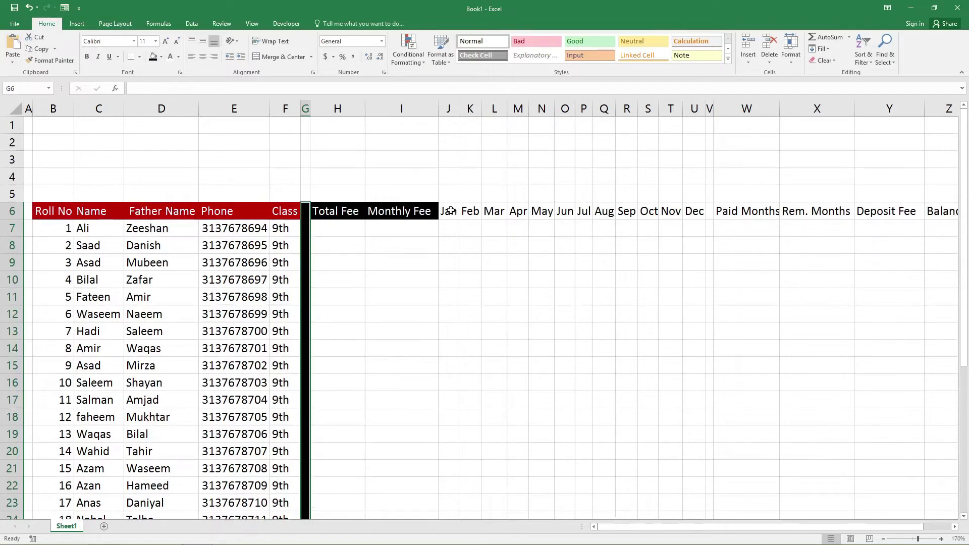
- Fill the Jan to Dec month headers red with white text
left_click_drag(450, 210, 696, 212)
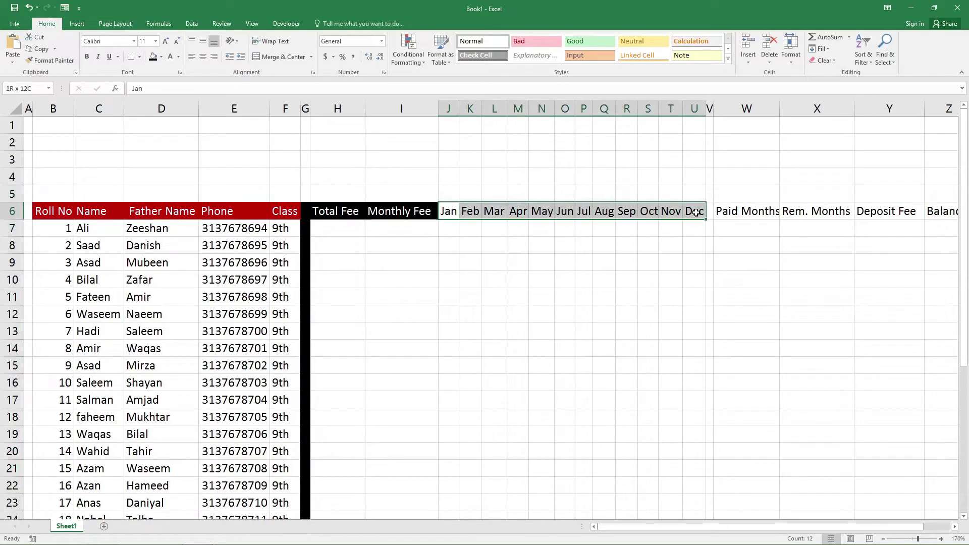
left_click(162, 57)
left_click(151, 138)
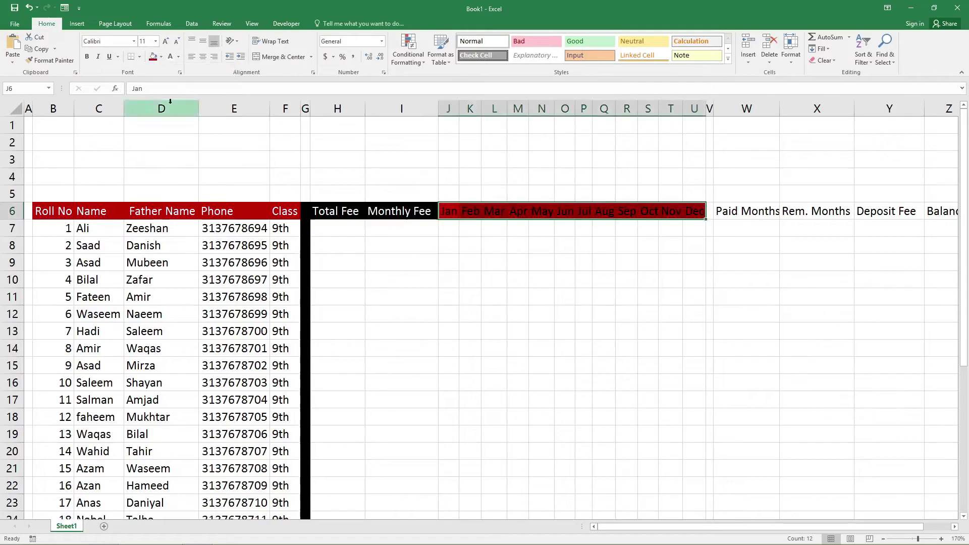
left_click(170, 57)
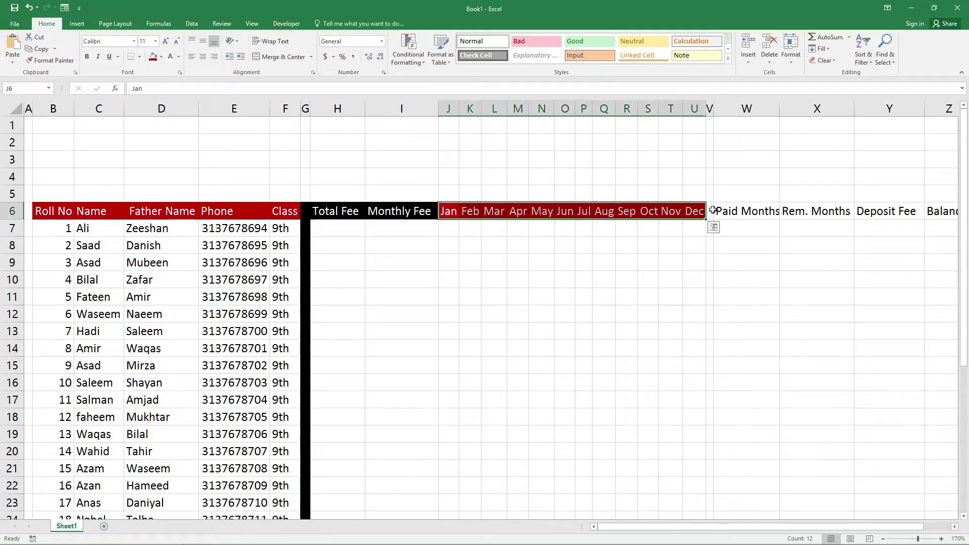
- Fill the Paid Months to Balance headers black with white text
mouse_move(712, 210)
left_mouse_down()
mouse_move(960, 219)
mouse_move(847, 212)
left_mouse_up()
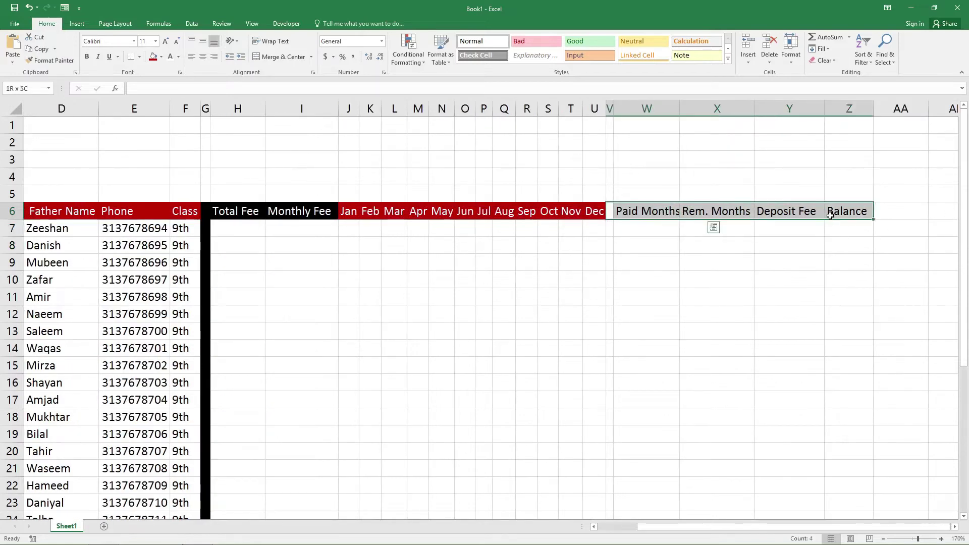
left_click(161, 56)
left_click(160, 80)
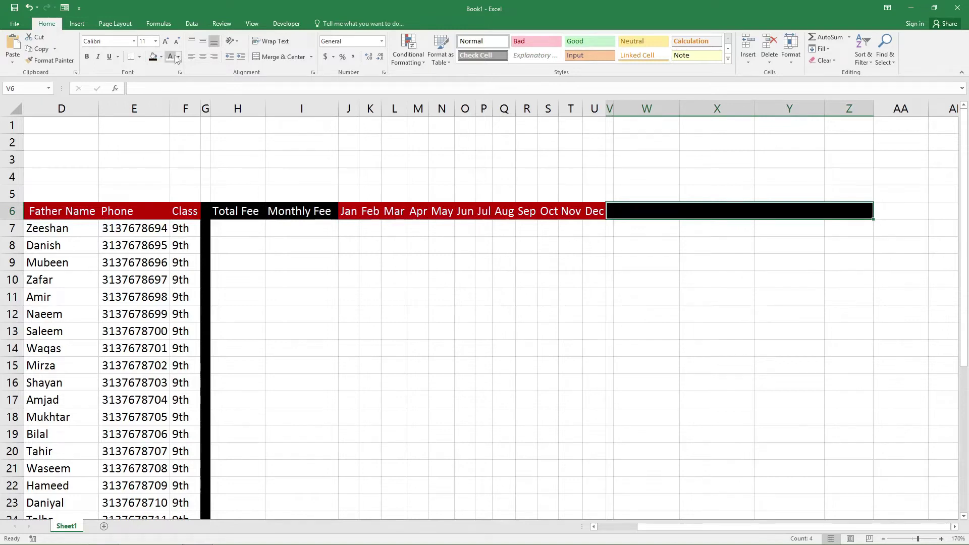
left_click(170, 57)
- Fill column V black down to row 36 as a divider
mouse_move(611, 215)
left_mouse_down()
mouse_move(621, 340)
mouse_move(618, 439)
mouse_move(606, 461)
mouse_move(614, 522)
mouse_move(598, 480)
mouse_move(612, 515)
mouse_move(607, 465)
mouse_move(611, 525)
mouse_move(609, 437)
left_mouse_up()
left_click(153, 57)
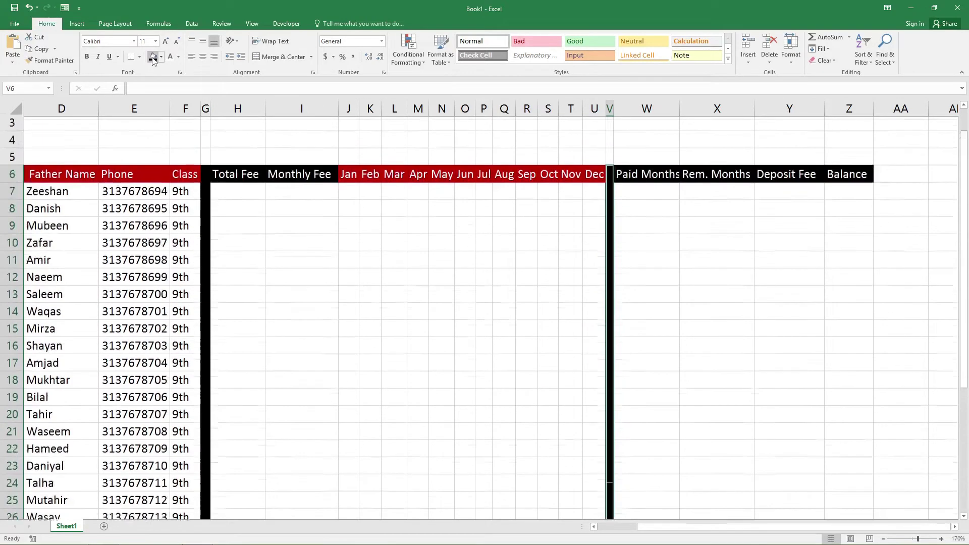
scroll(490, 314, "up", 1)
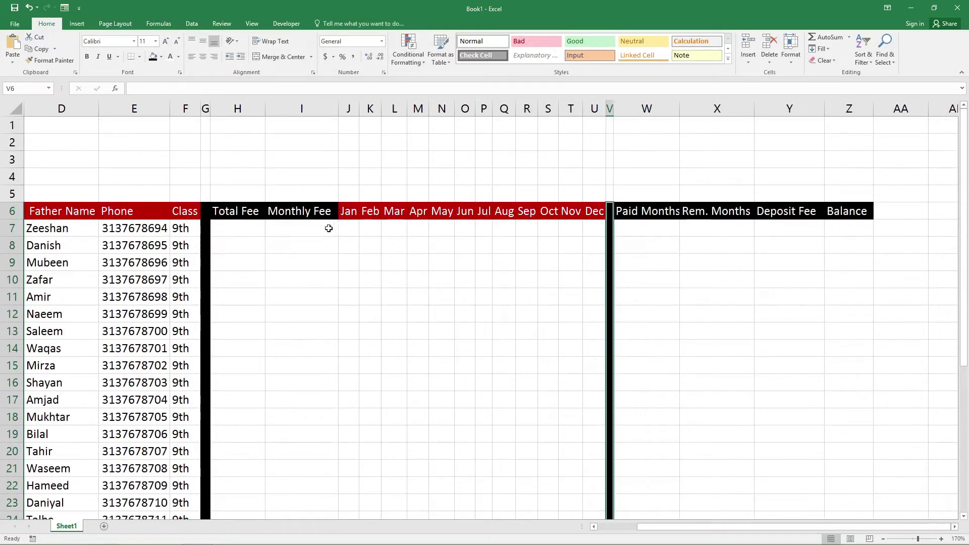
left_click(290, 240)
mouse_move(658, 231)
left_mouse_down()
mouse_move(856, 279)
mouse_move(831, 461)
mouse_move(839, 457)
left_mouse_up()
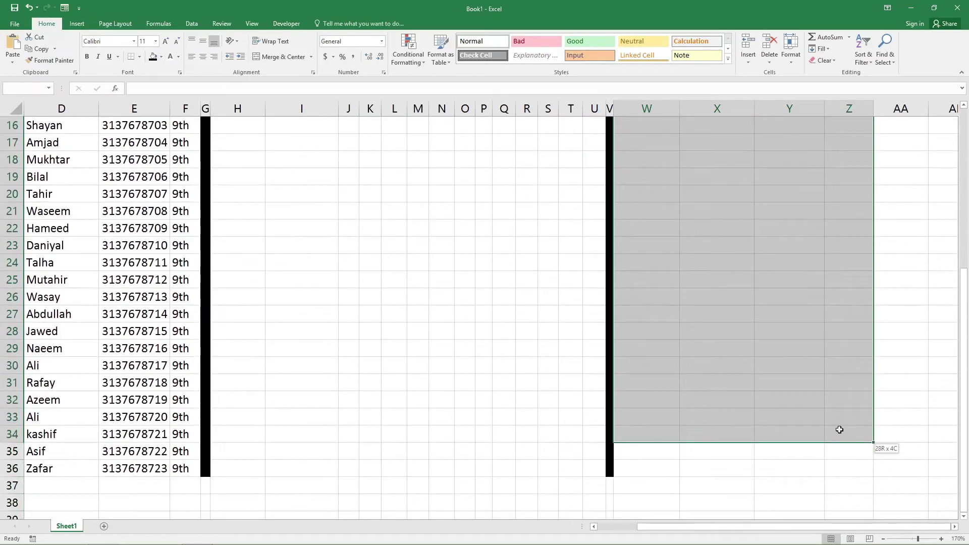
- Shade the Paid Months to Balance cells W7:Z36 light grey
left_click_drag(839, 457, 848, 461)
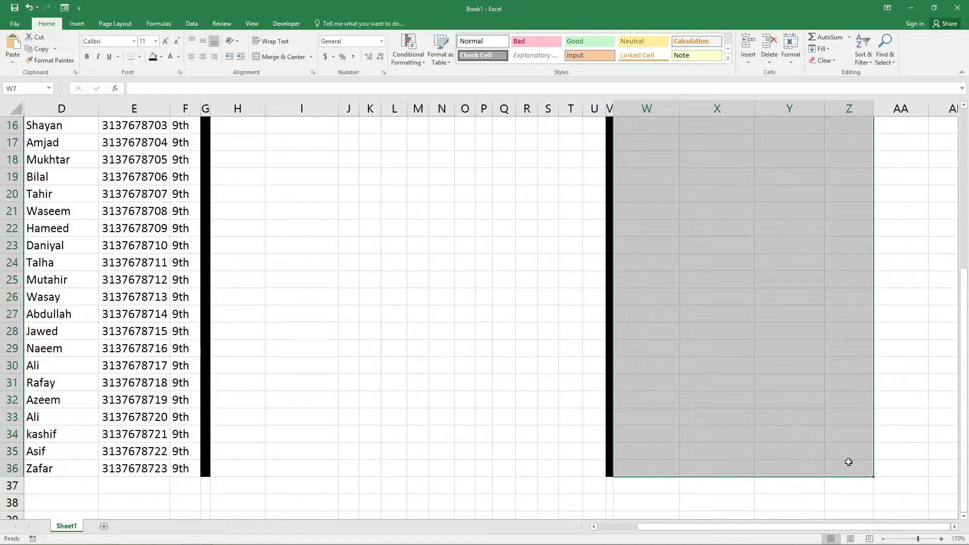
left_click(161, 57)
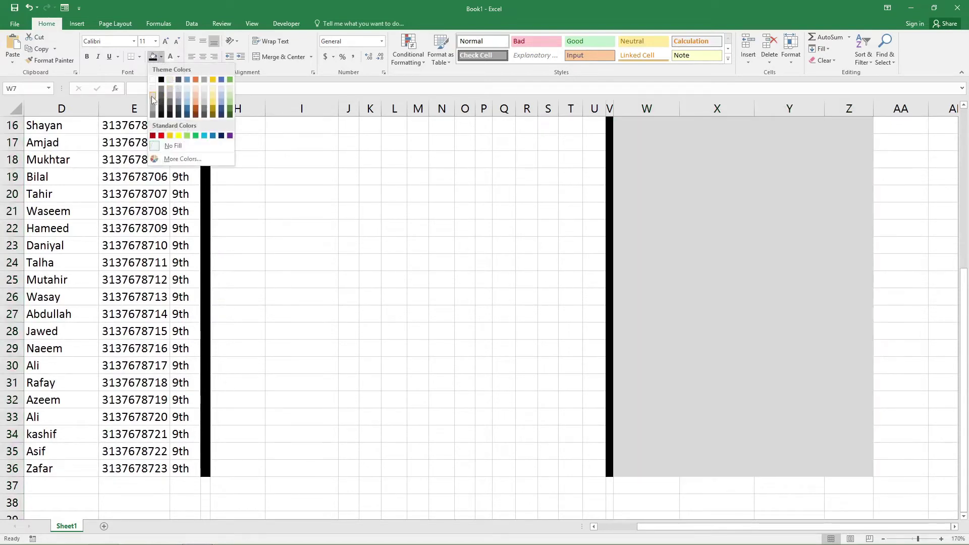
left_click(153, 99)
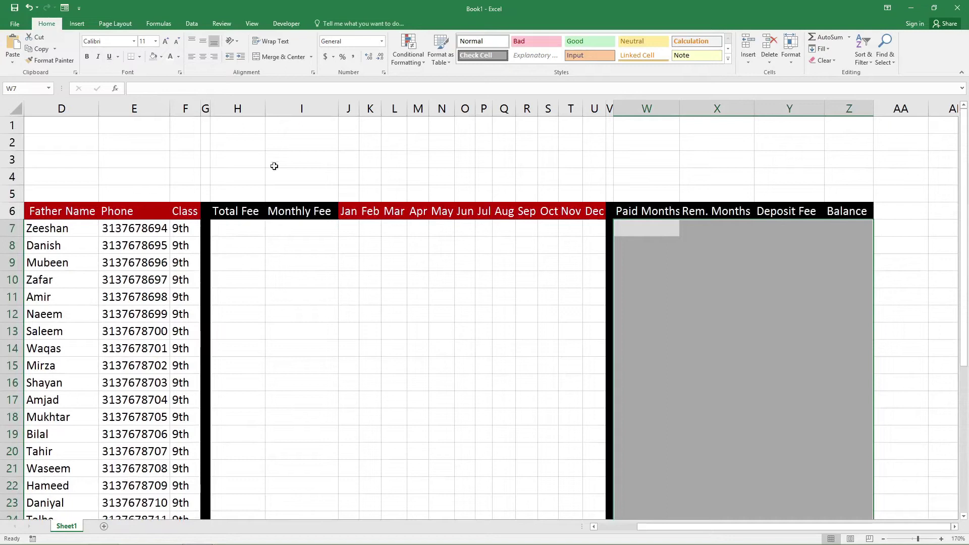
- Shade the Total Fee and Monthly Fee cells H7:I36 a darker grey
mouse_move(221, 227)
left_mouse_down()
mouse_move(314, 254)
mouse_move(316, 542)
left_mouse_up()
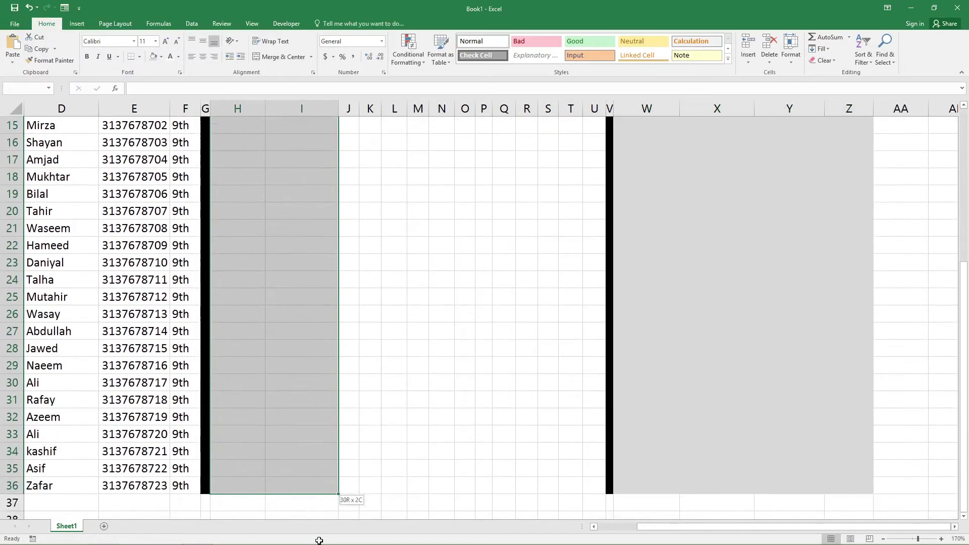
left_click_drag(315, 542, 309, 444)
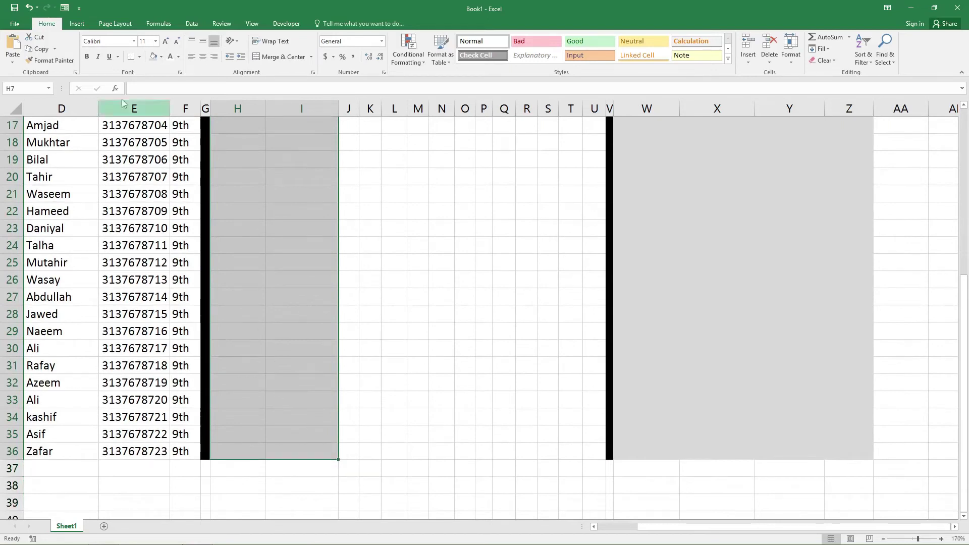
left_click(153, 57)
scroll(277, 357, "up", 5)
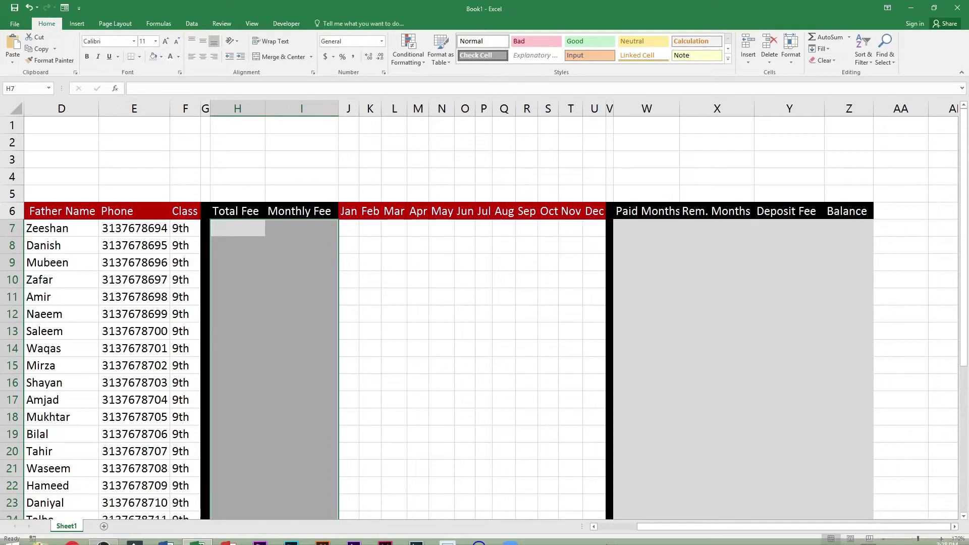
left_click(593, 526)
left_click(594, 526)
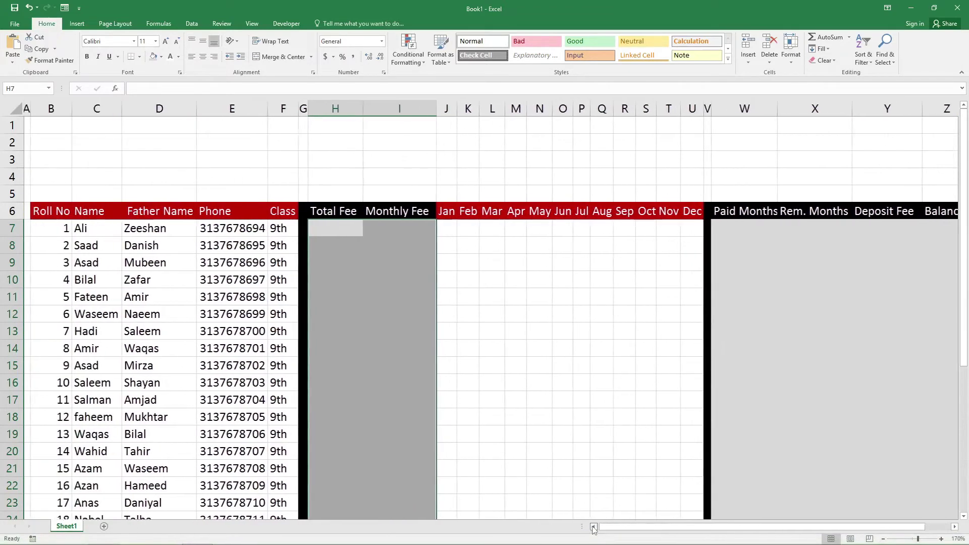
- Make the whole table from Roll No to Balance bold and centred
mouse_move(52, 210)
left_mouse_down()
mouse_move(930, 246)
mouse_move(872, 541)
left_mouse_up()
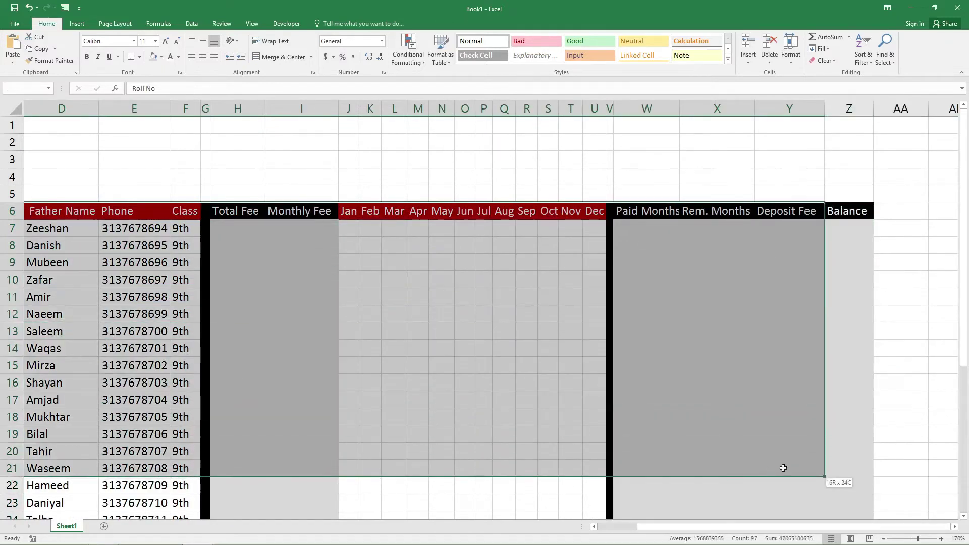
mouse_move(872, 541)
left_mouse_down()
mouse_move(861, 451)
mouse_move(867, 489)
left_mouse_up()
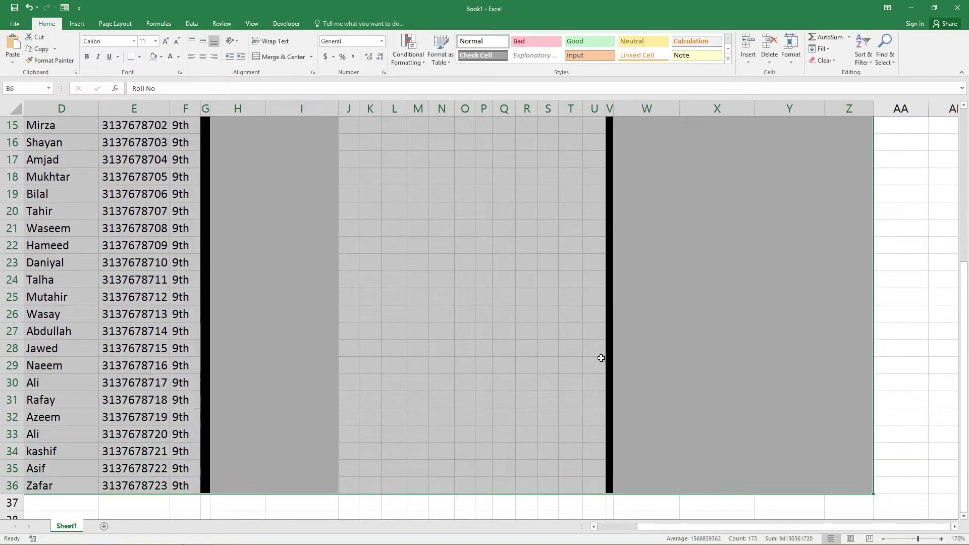
left_click(88, 56)
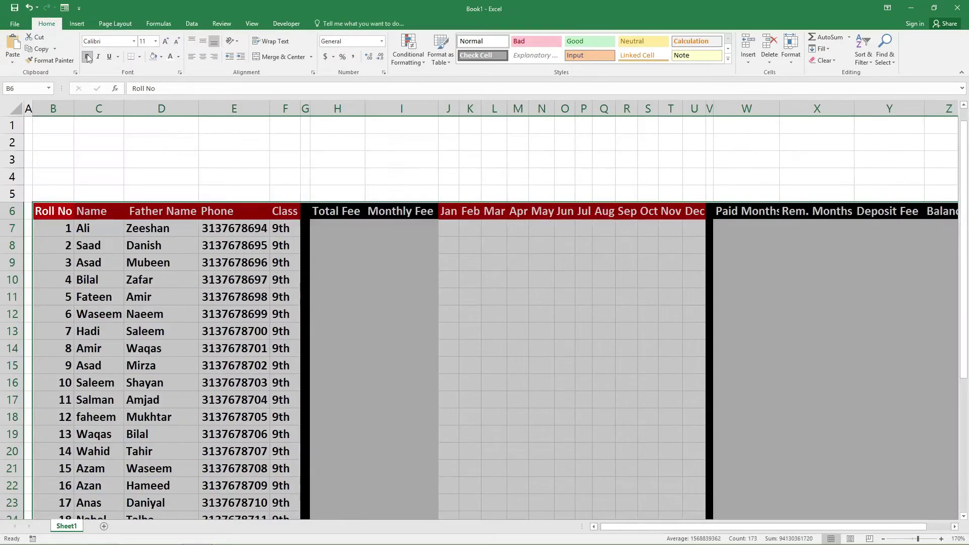
left_click(203, 57)
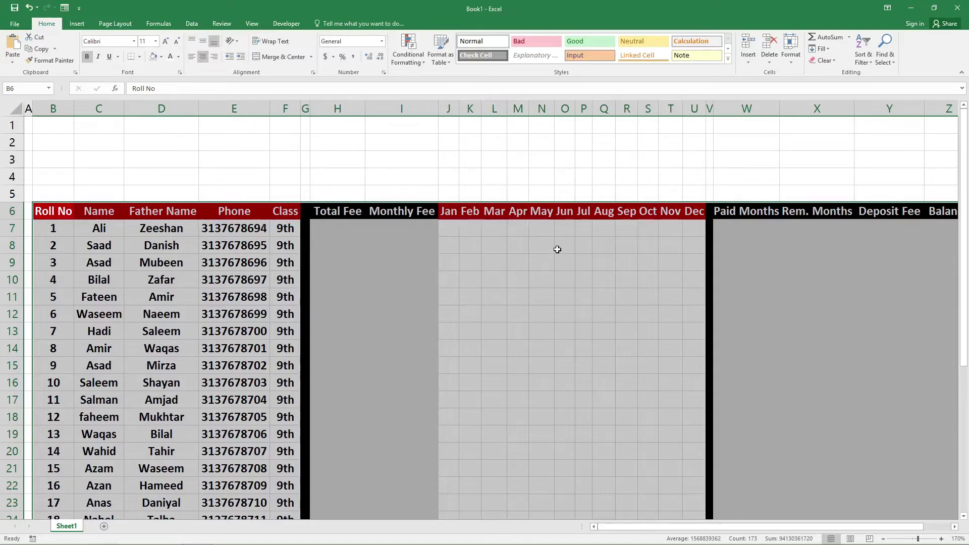
- Apply All Borders and a Thick Outside Border to the table
left_click(140, 56)
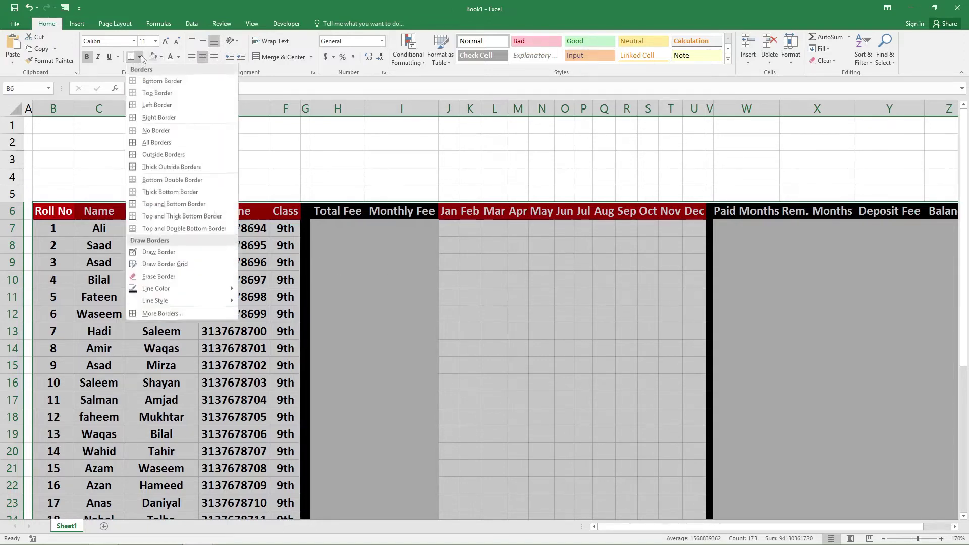
left_click(154, 143)
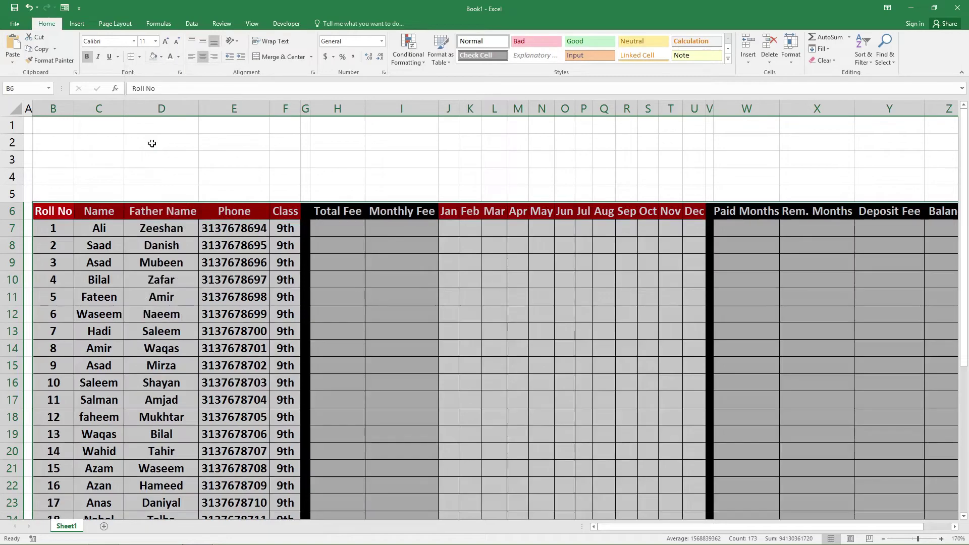
left_click(140, 57)
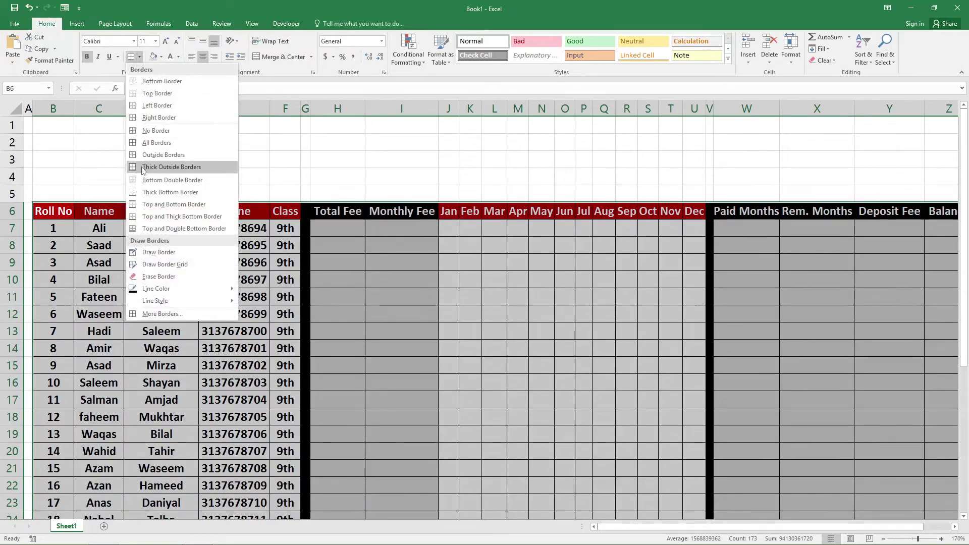
left_click(141, 169)
left_click(502, 277)
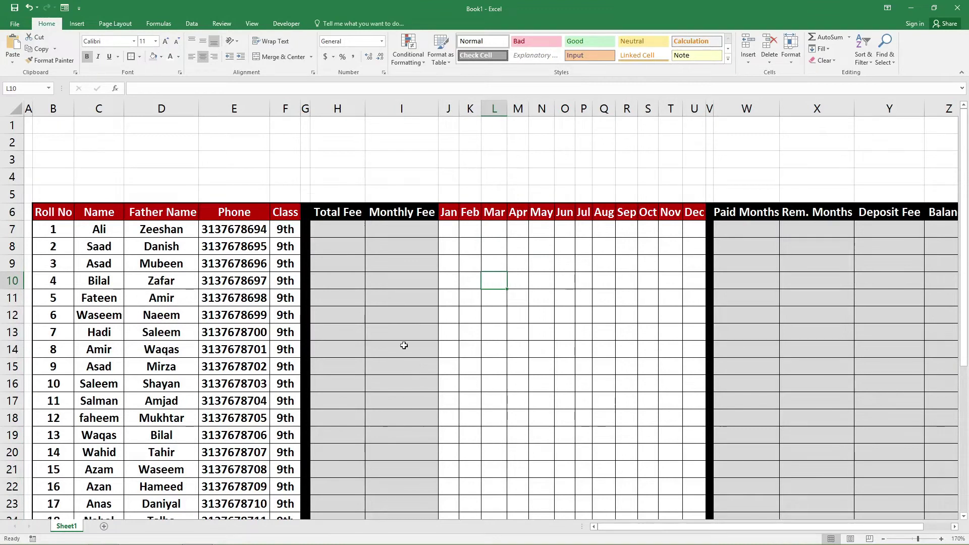
- Enter 15000 in H7 and the formula =H7/12 in I7, giving 1250
left_click(346, 234)
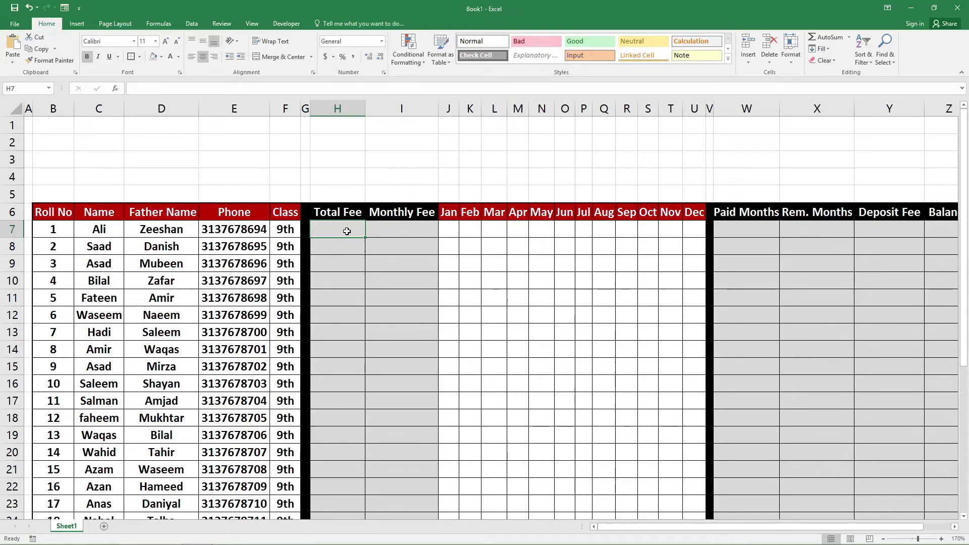
type("15000")
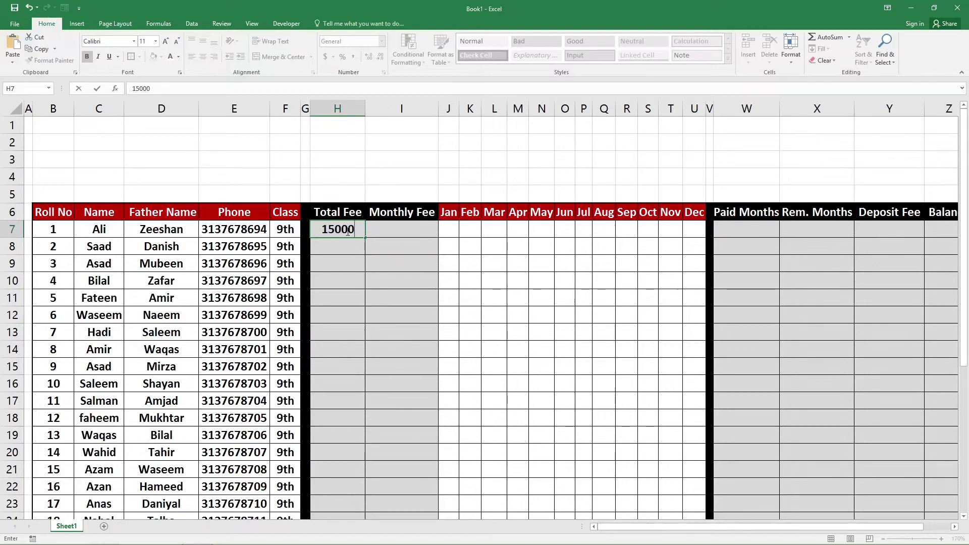
left_click(407, 232)
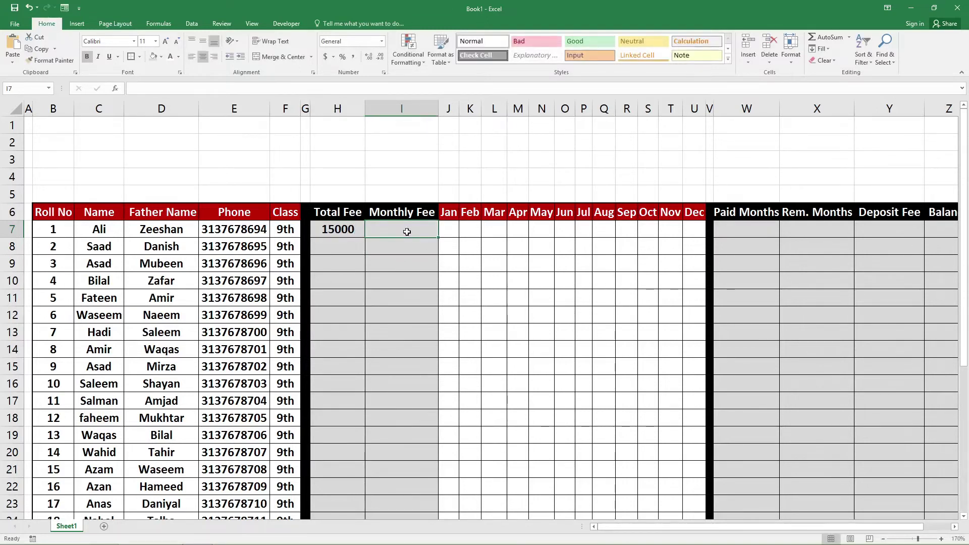
type("=")
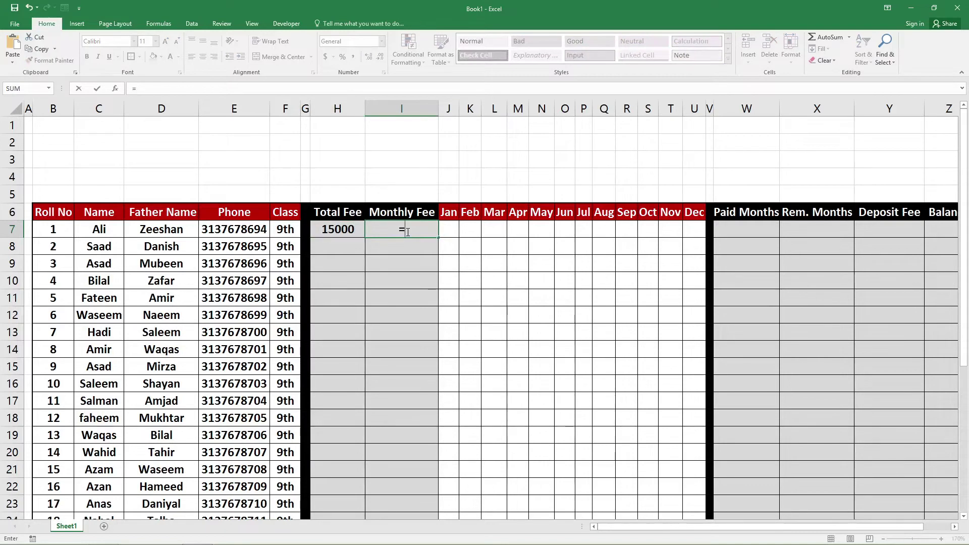
left_click(336, 230)
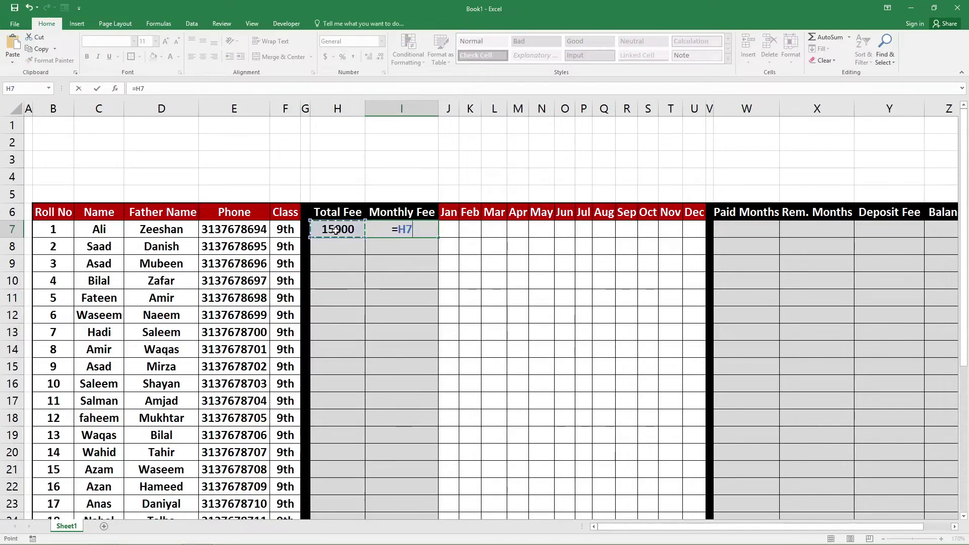
type("/")
type("12")
key("Return")
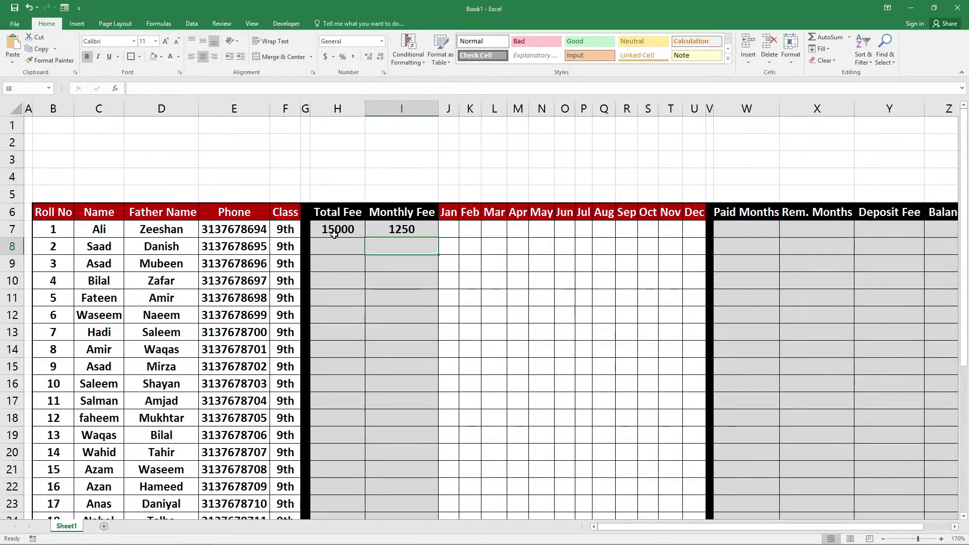
left_click(368, 233)
- Copy the 15000 total fee and =H7/12 formula down to row 36, then select H7:I36
left_click_drag(364, 237, 373, 539)
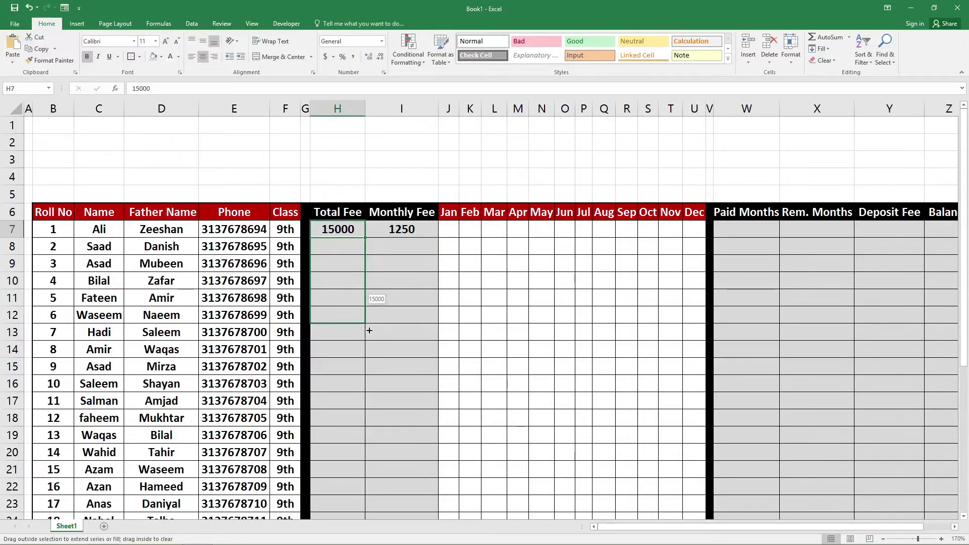
left_click_drag(373, 539, 357, 482)
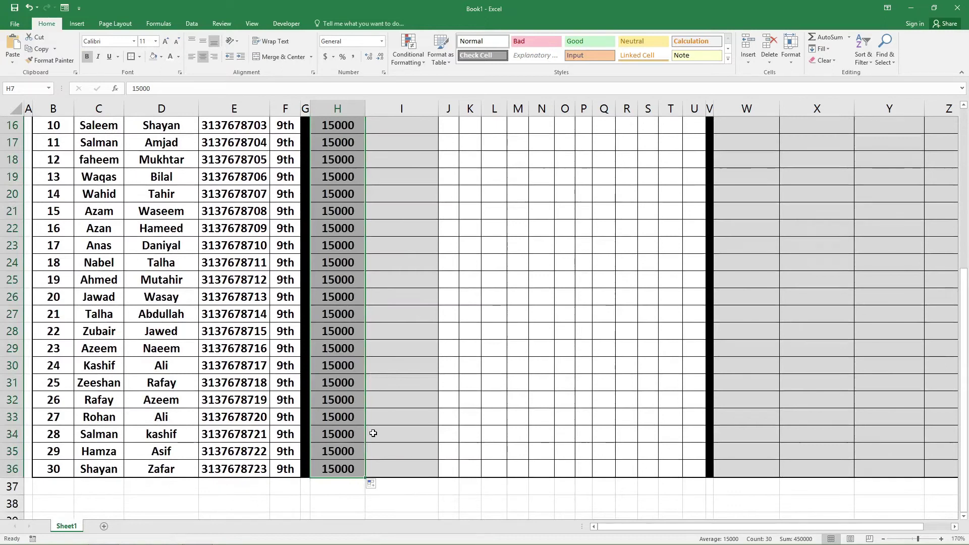
scroll(372, 429, "up", 3)
scroll(373, 419, "up", 2)
left_click(432, 229)
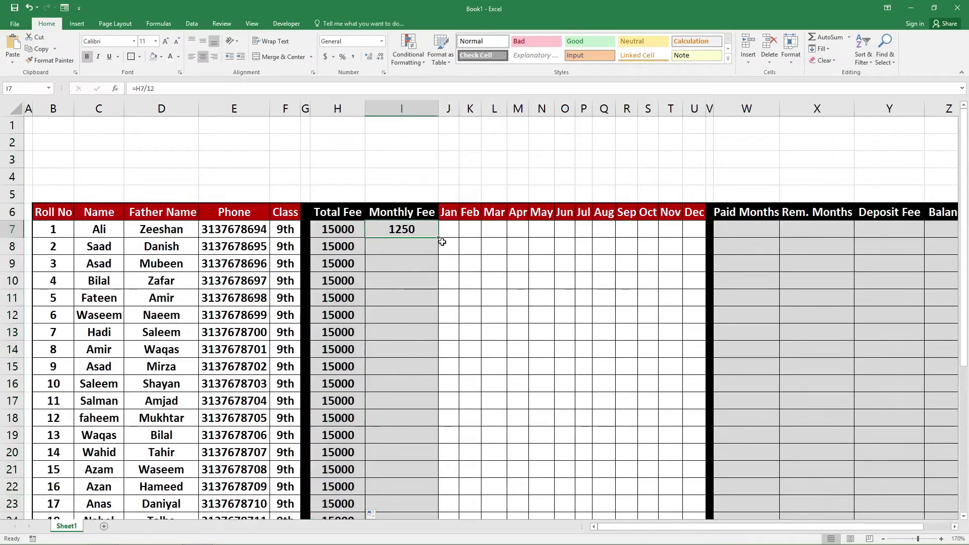
left_click_drag(438, 239, 444, 542)
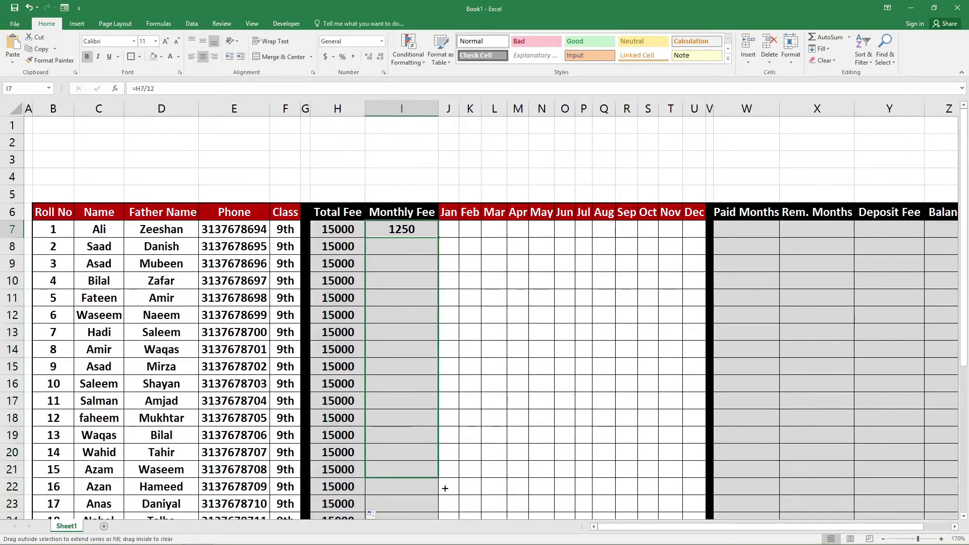
left_click_drag(444, 542, 435, 488)
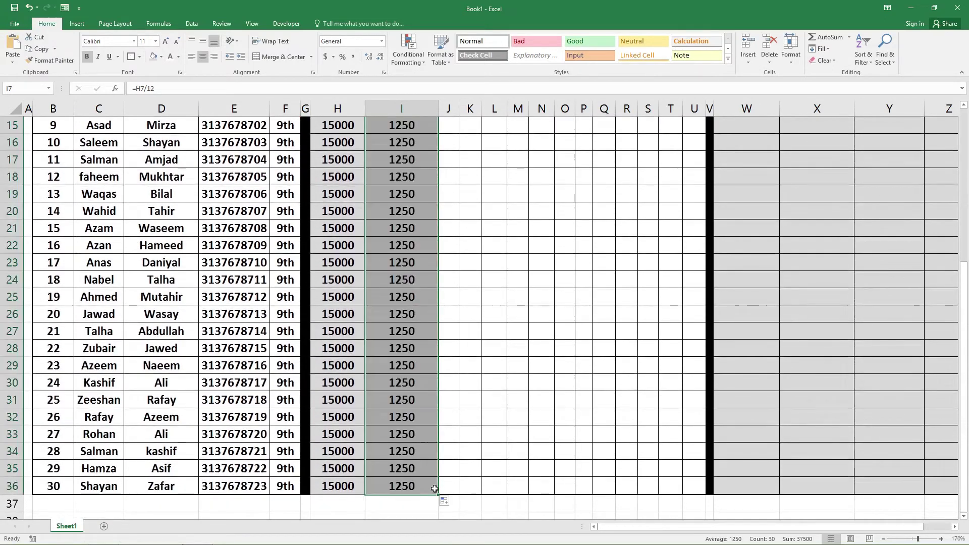
scroll(424, 430, "up", 3)
scroll(424, 430, "up", 2)
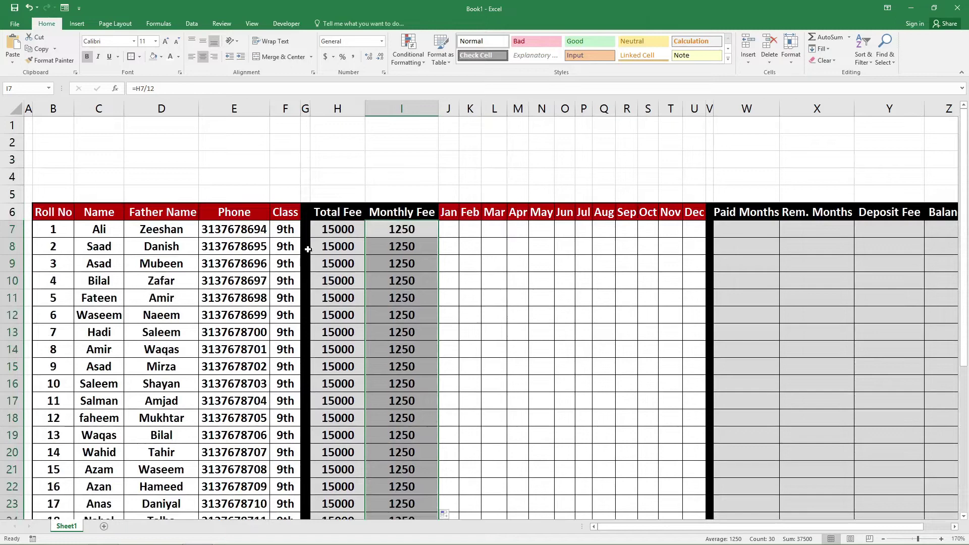
left_click_drag(321, 229, 427, 477)
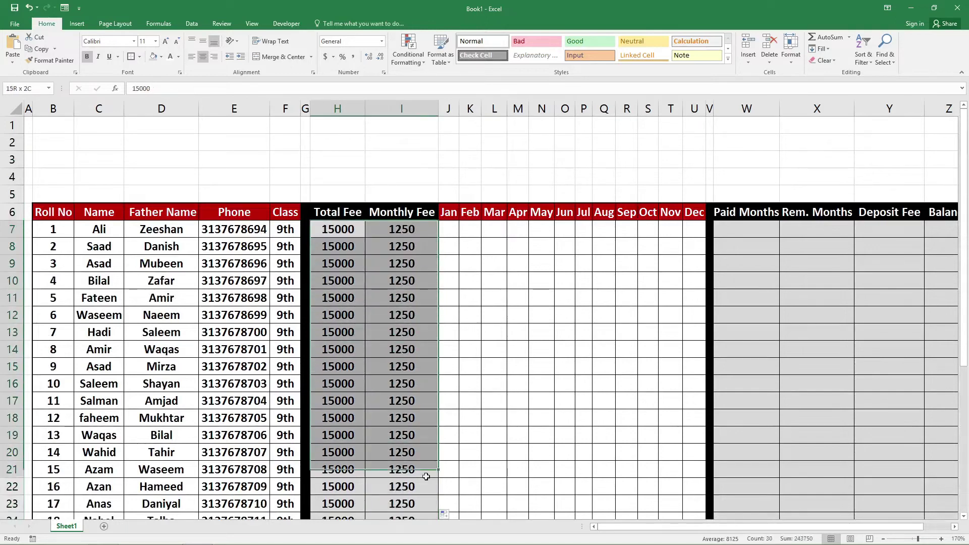
mouse_move(426, 477)
left_mouse_down()
mouse_move(434, 515)
mouse_move(419, 468)
left_mouse_up()
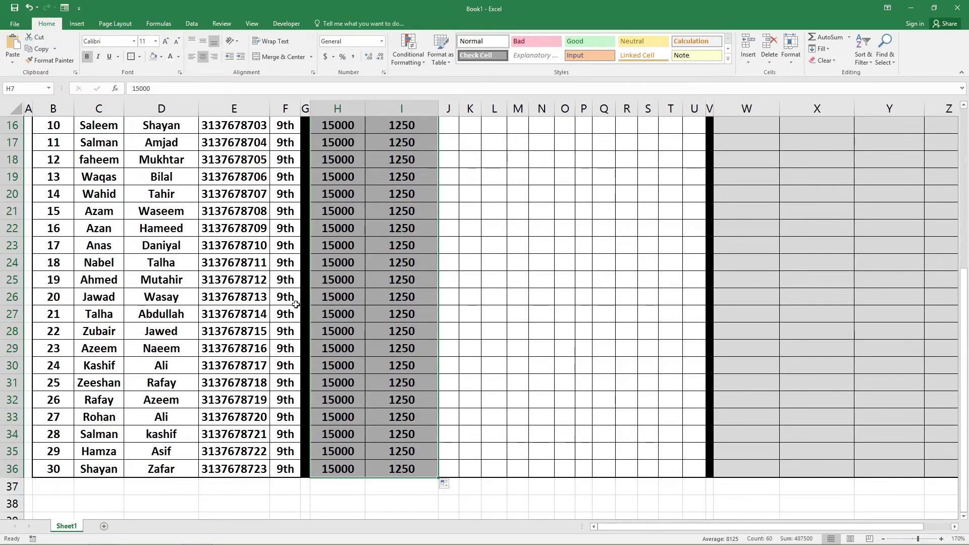
scroll(296, 304, "up", 2)
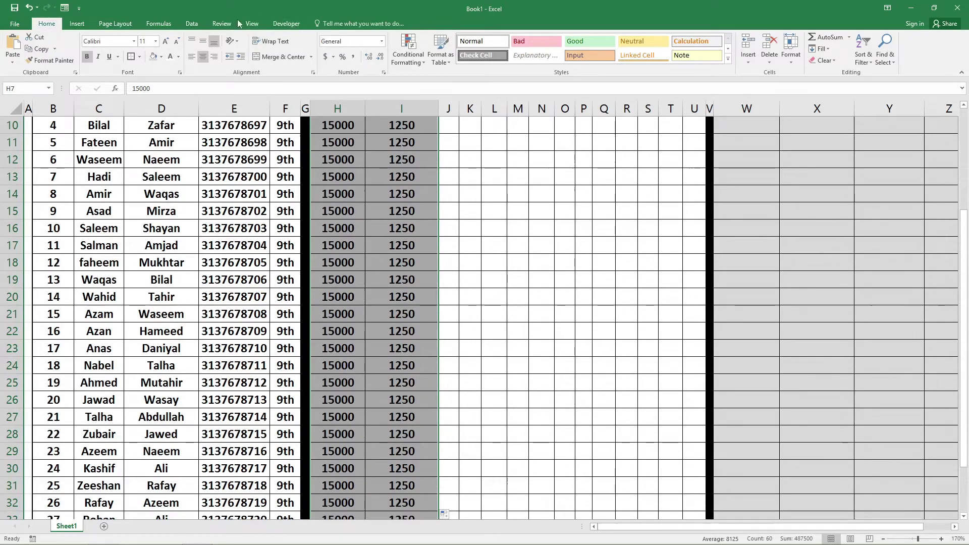
- Format the fee figures as Number with 0 decimal places and a 1000 separator
left_click(76, 26)
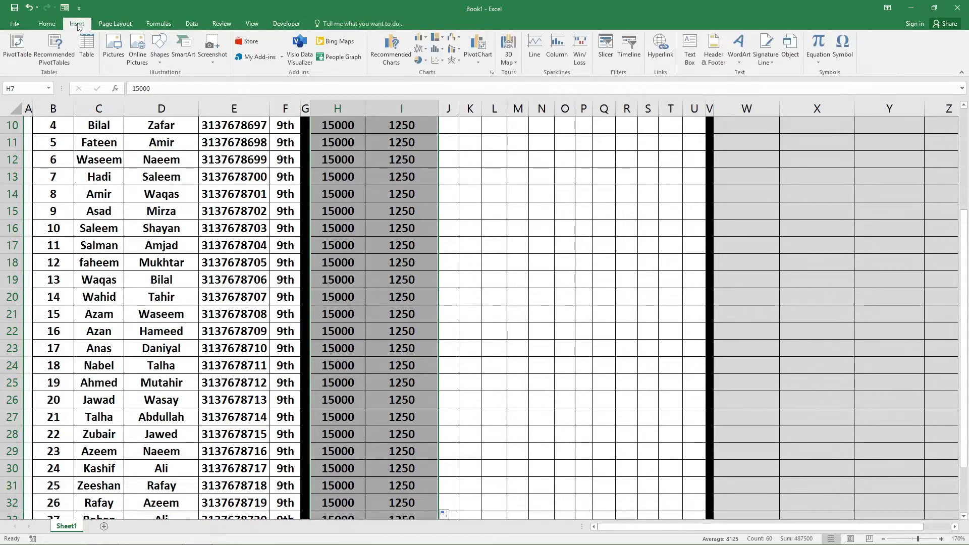
left_click(46, 24)
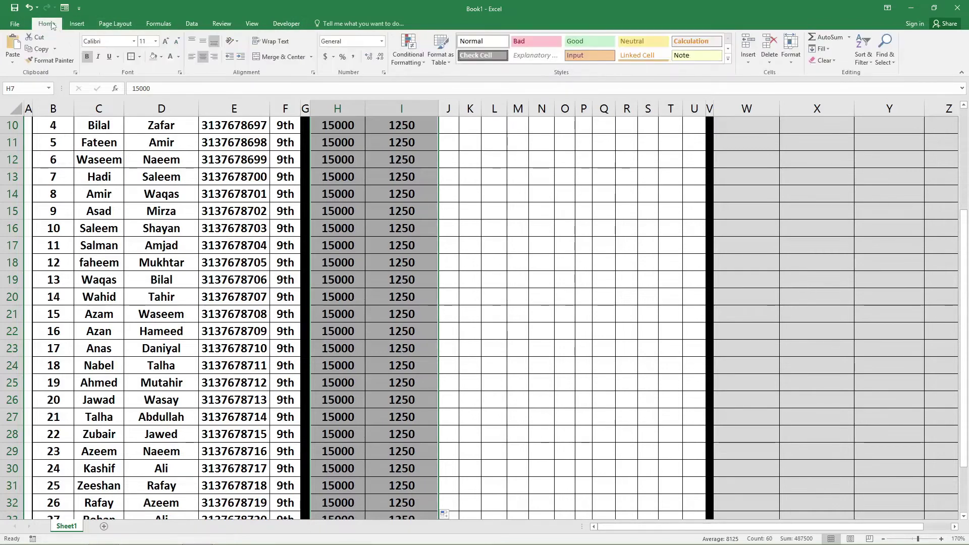
left_click(384, 72)
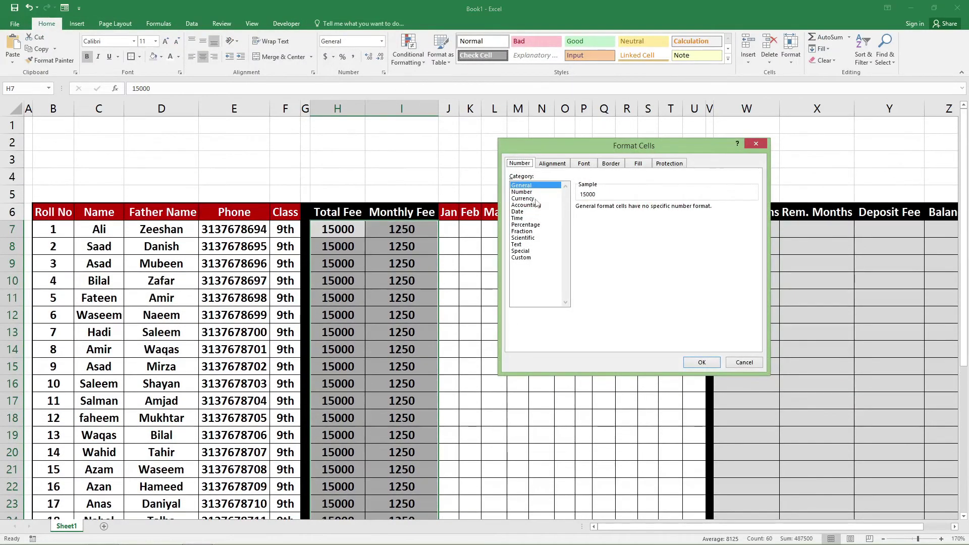
left_click(521, 191)
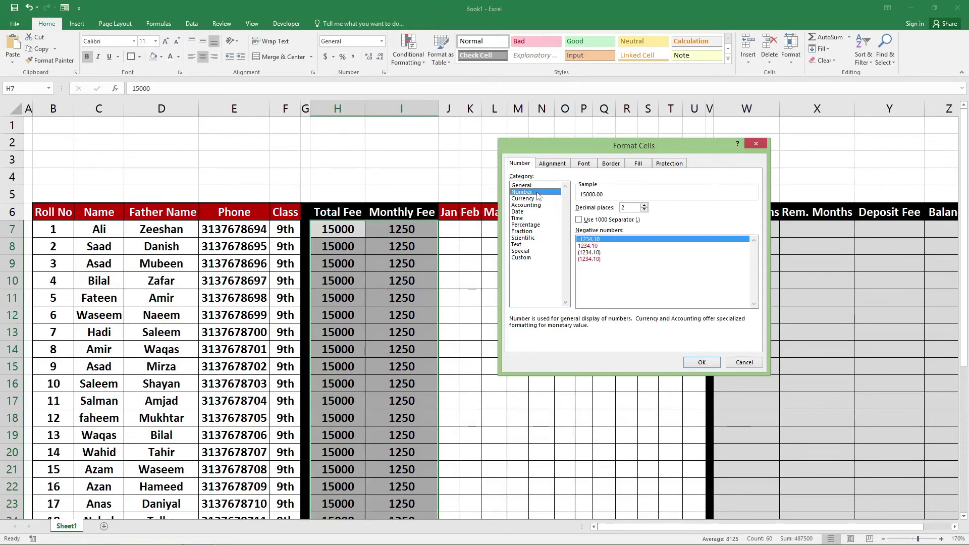
double_click(628, 207)
type("0")
left_click(579, 220)
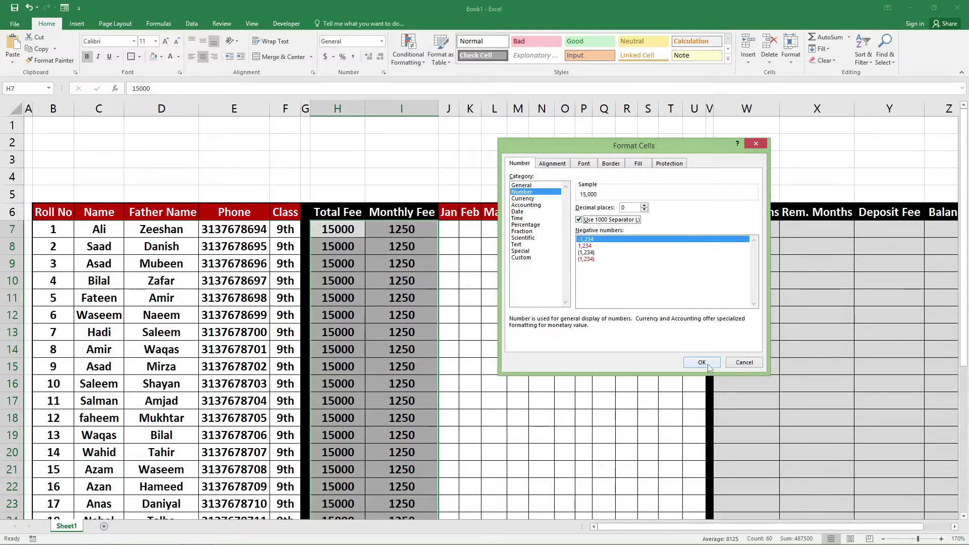
- Format the Total Fee and Monthly Fee values as Number with 0 decimals and thousands separators
left_click(702, 363)
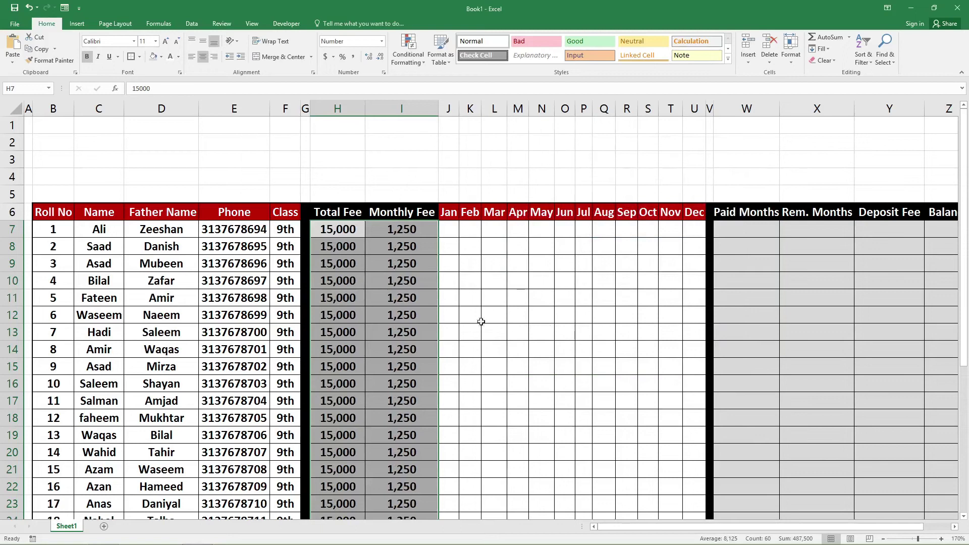
left_click(388, 315)
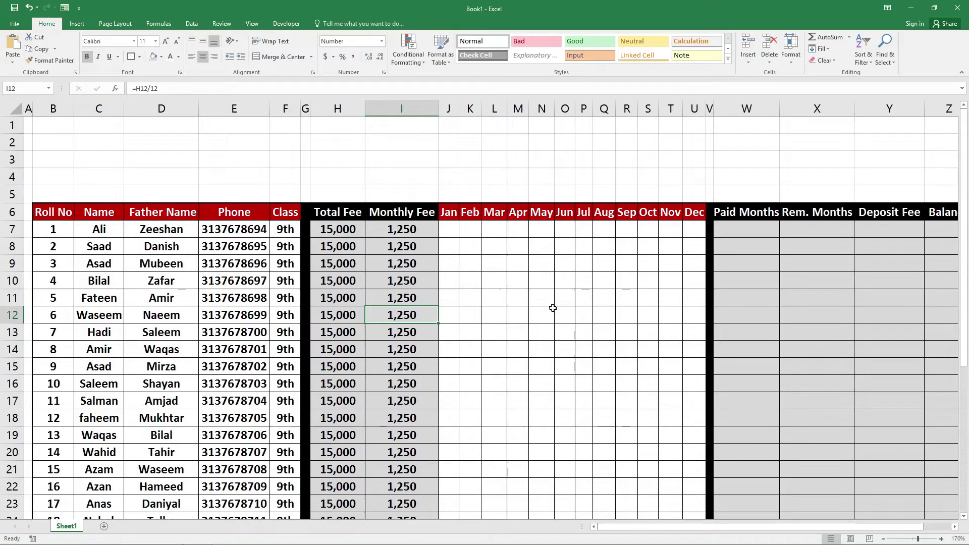
- Set the J7:U36 month cells to Wingdings 2 and enter a P check mark in J7
left_click_drag(529, 228, 688, 467)
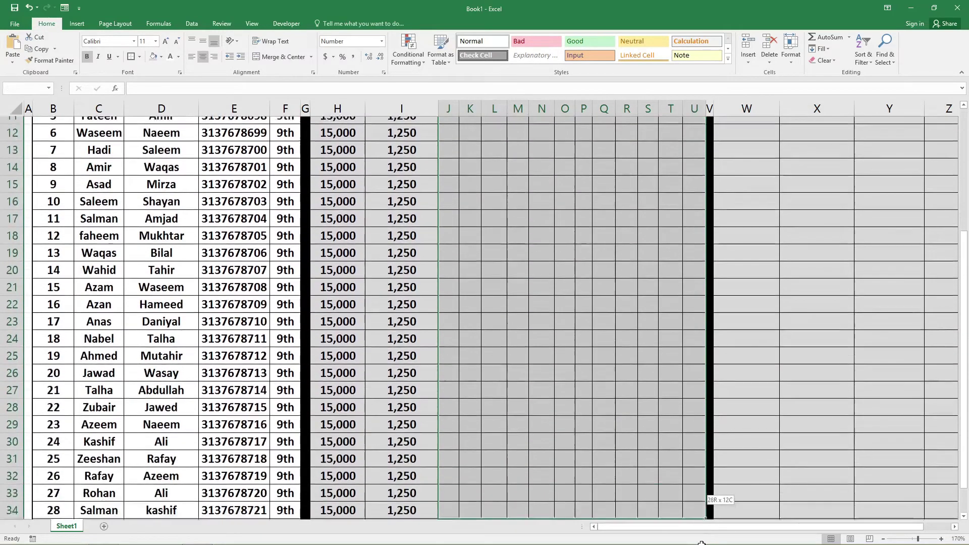
mouse_move(687, 467)
left_mouse_down()
mouse_move(702, 543)
mouse_move(691, 449)
left_mouse_up()
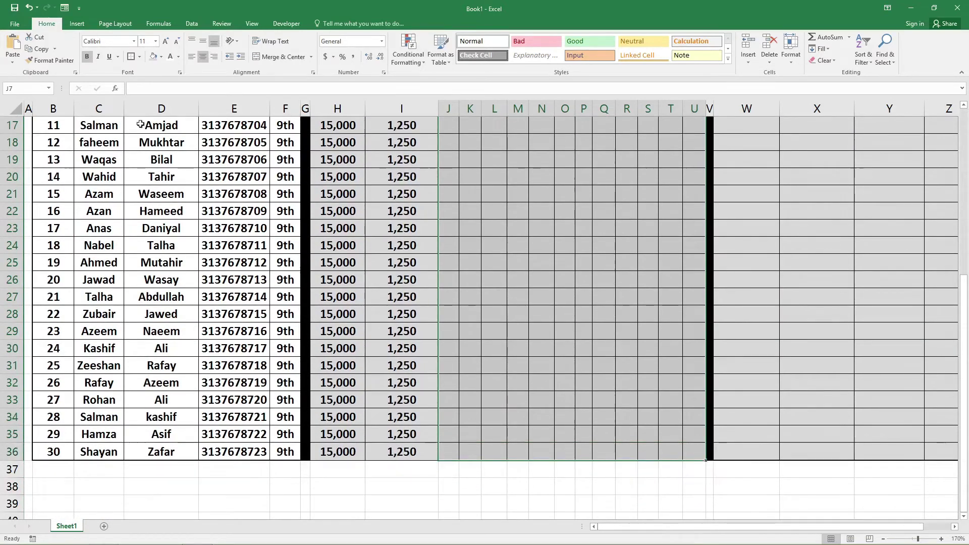
left_click(134, 41)
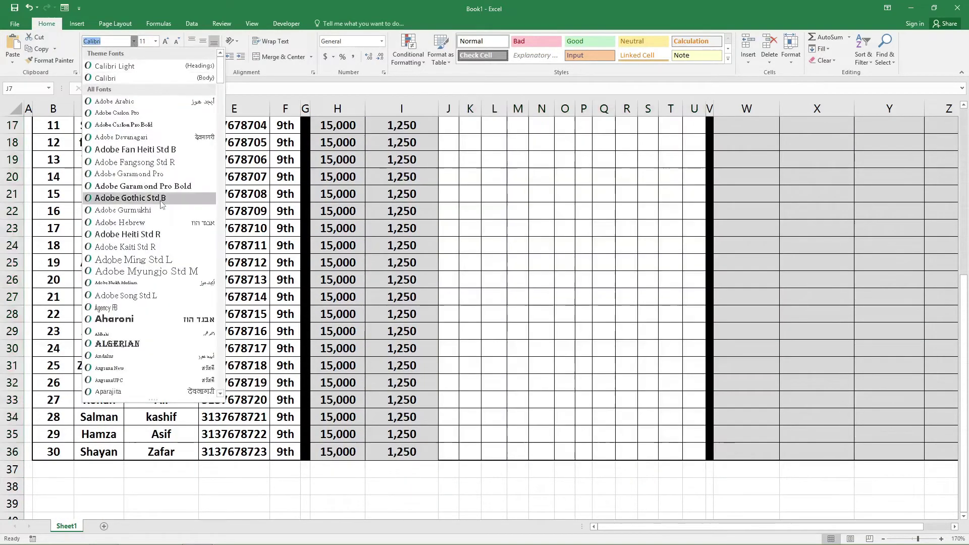
scroll(152, 202, "down", 5)
scroll(162, 204, "down", 5)
scroll(161, 204, "down", 5)
scroll(161, 204, "down", 5)
scroll(162, 204, "down", 5)
scroll(161, 204, "down", 4)
scroll(161, 204, "down", 5)
scroll(161, 203, "down", 5)
scroll(161, 204, "down", 5)
scroll(161, 204, "down", 5)
scroll(162, 204, "down", 5)
scroll(161, 204, "down", 5)
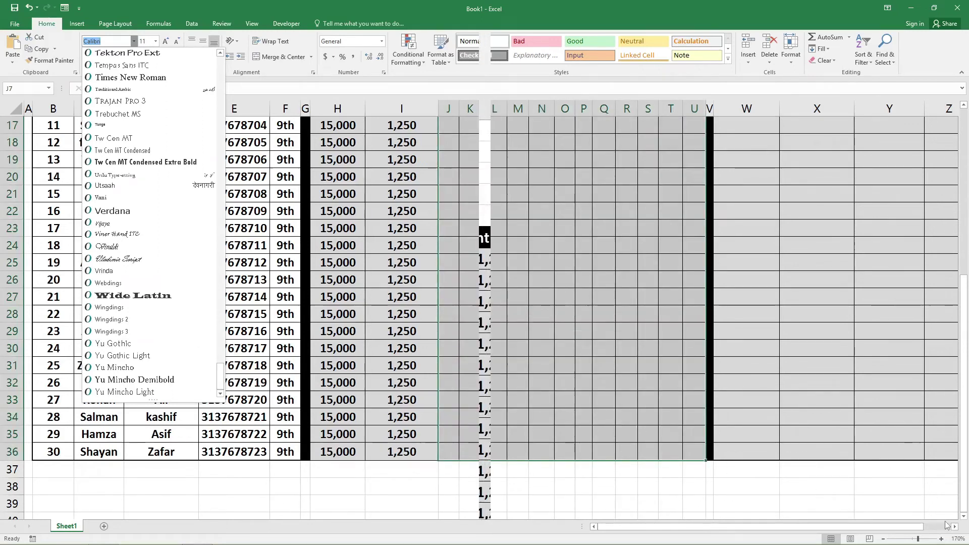
type("P")
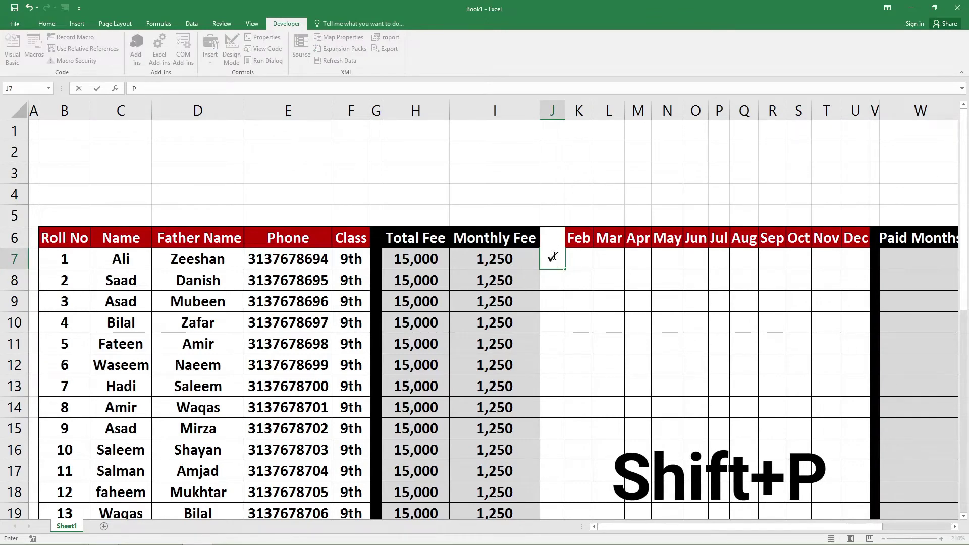
- Enter P check marks in Jan and Feb for the first three students, filling J7:K9
left_click(572, 263)
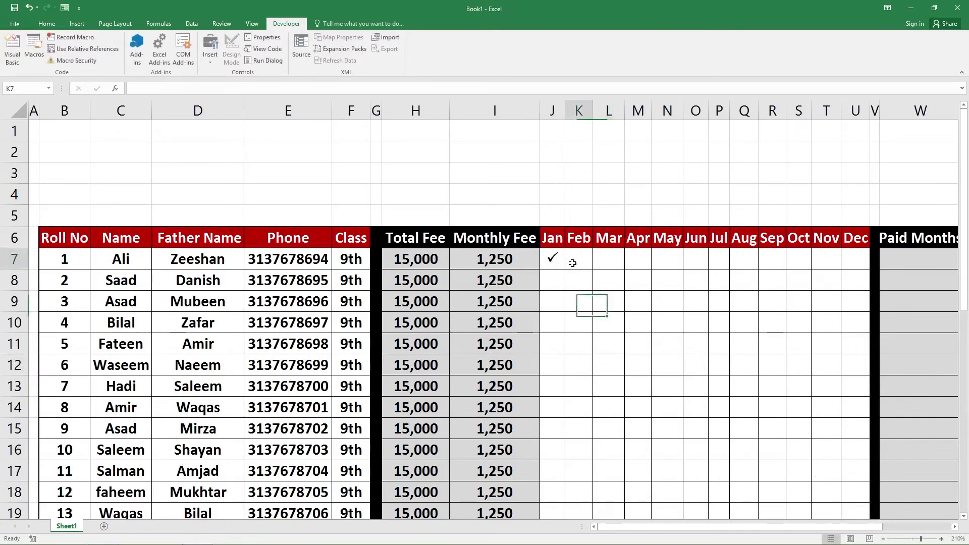
type("P")
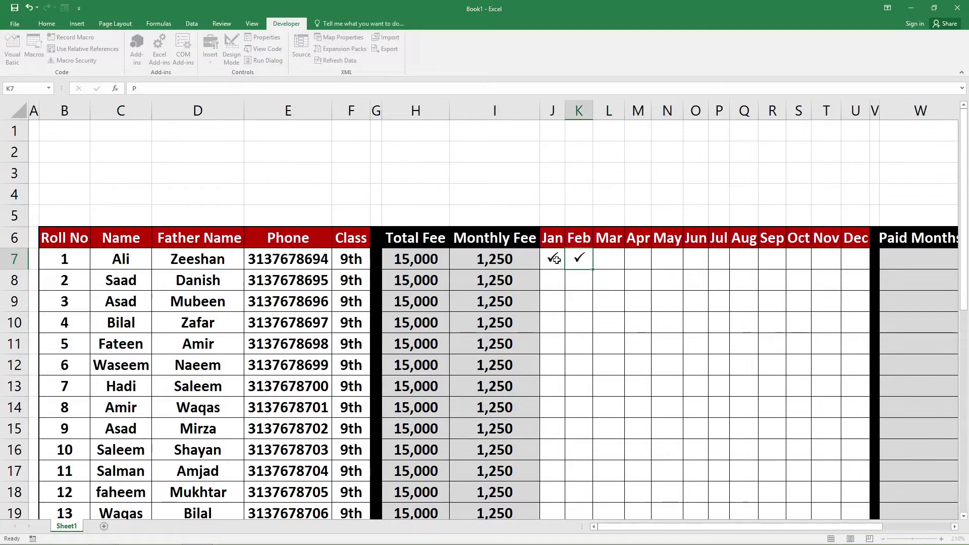
key("Return")
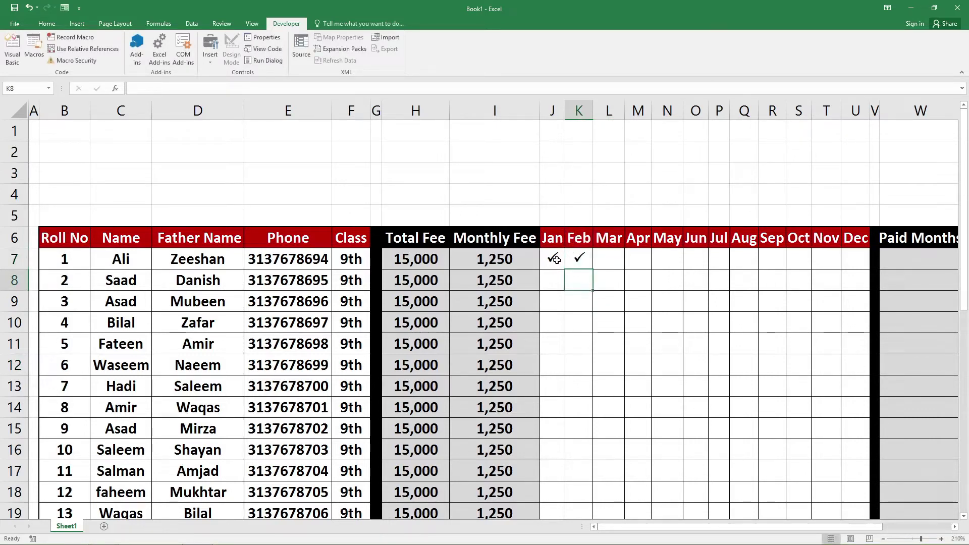
type("P")
key("Left")
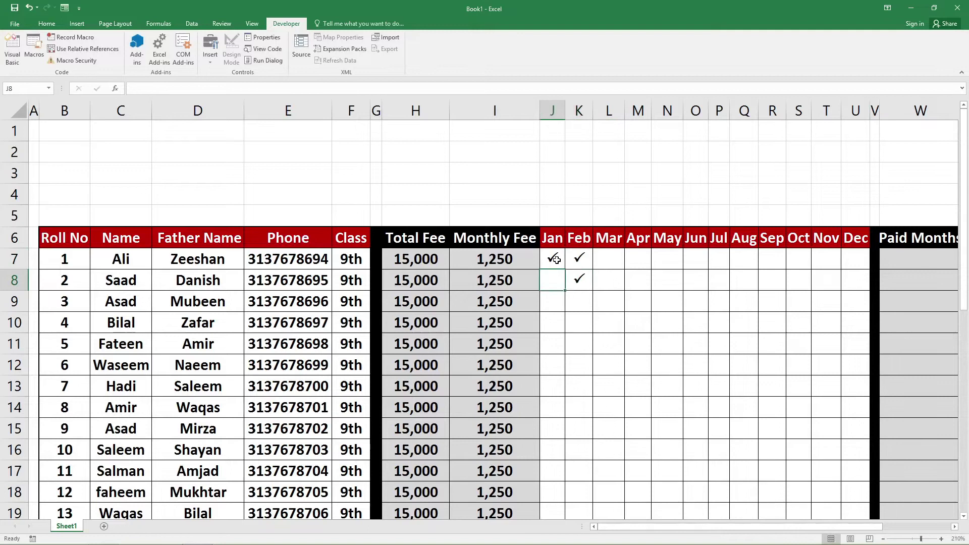
type("P")
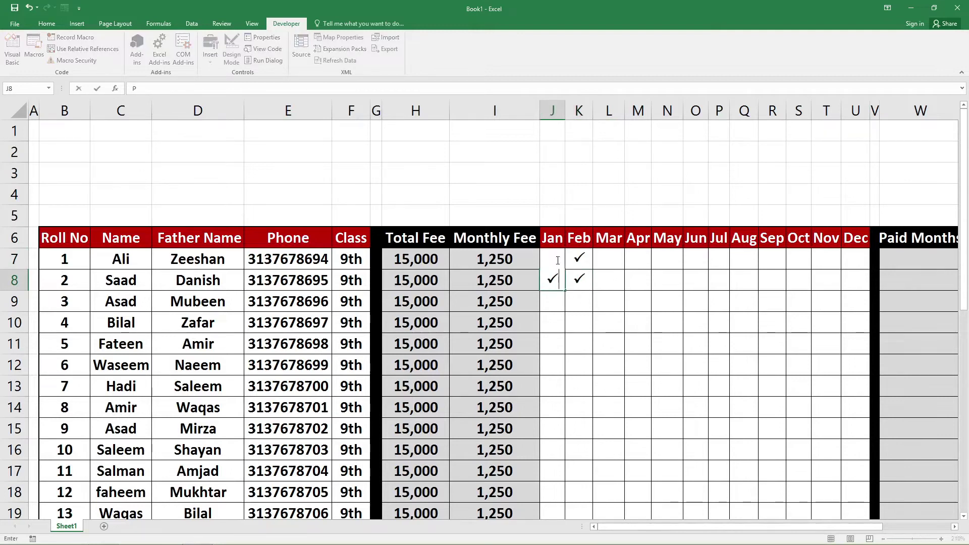
key("Return")
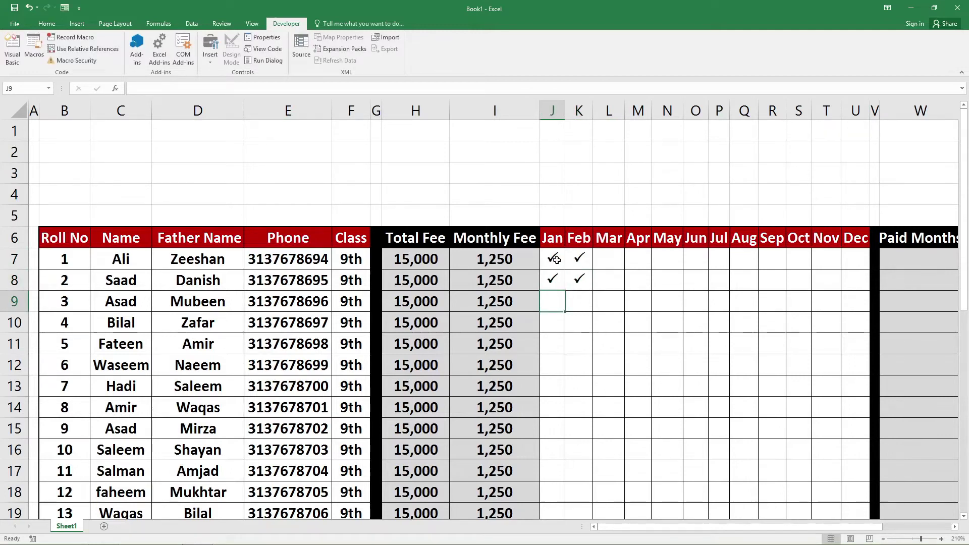
type("P")
key("Tab")
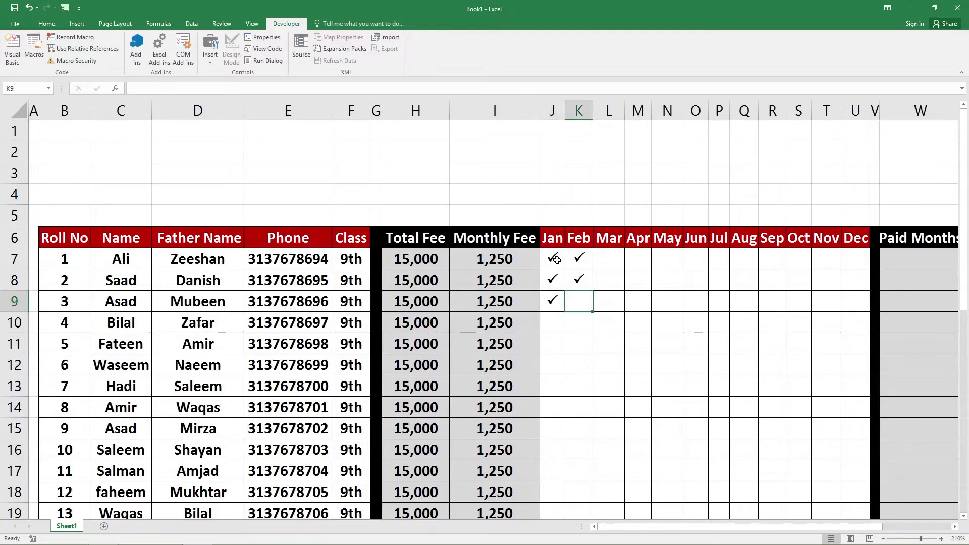
type("P")
key("Tab")
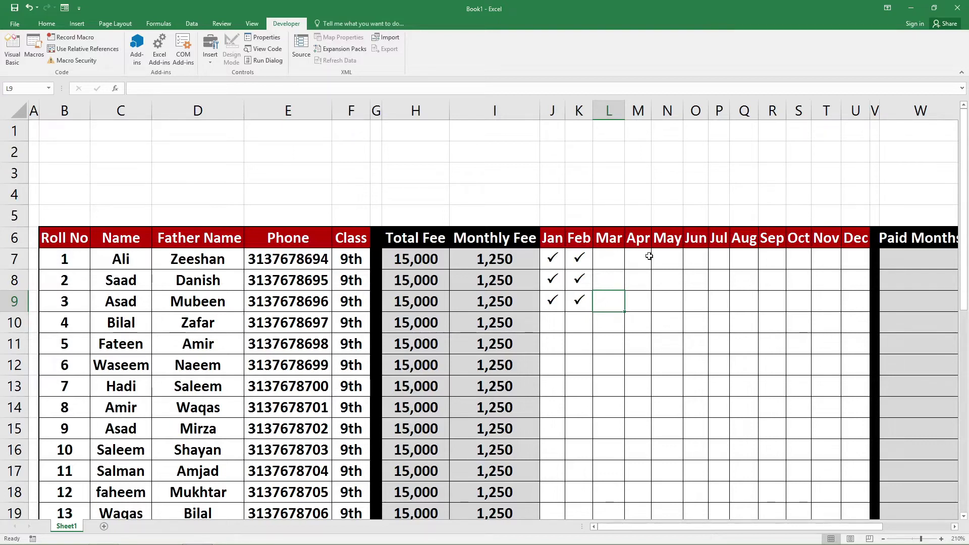
- Scroll right to the Paid Months column, zoom in, and select W7
left_click(954, 526)
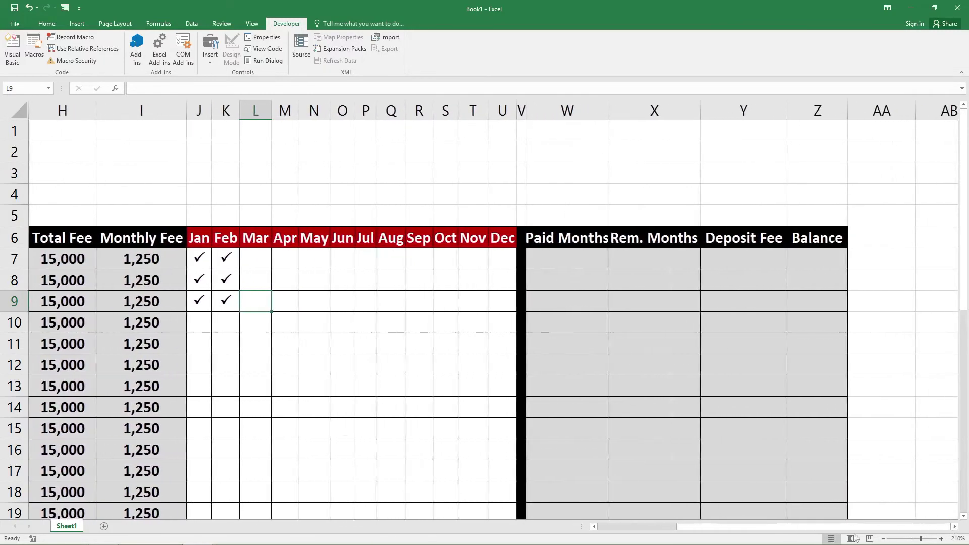
left_click(941, 539)
left_click(942, 539)
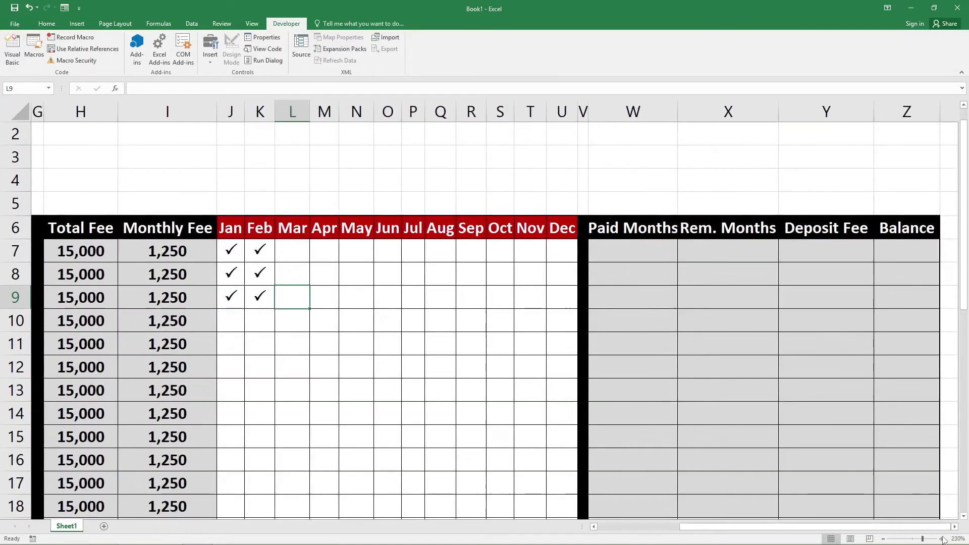
left_click(941, 539)
left_click(942, 538)
left_click(941, 538)
left_click(941, 539)
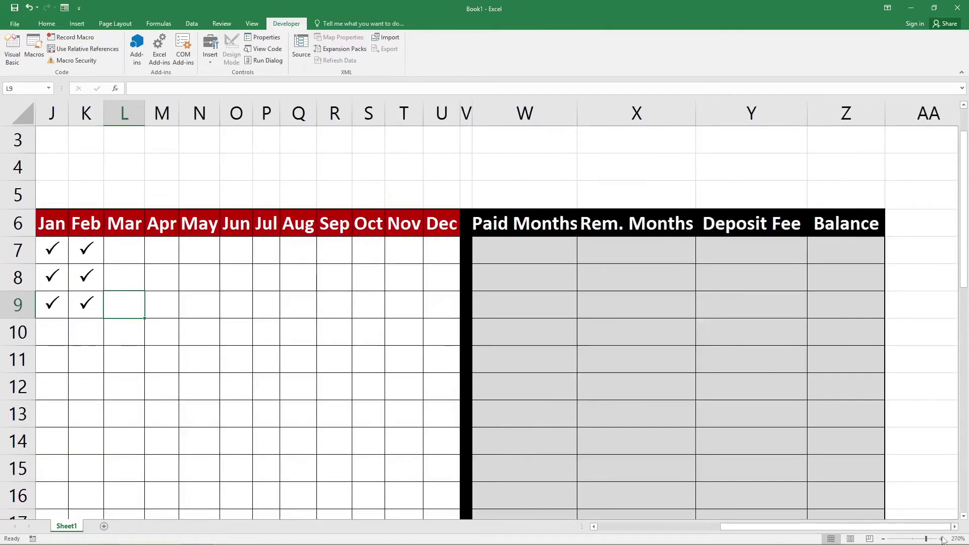
left_click(941, 539)
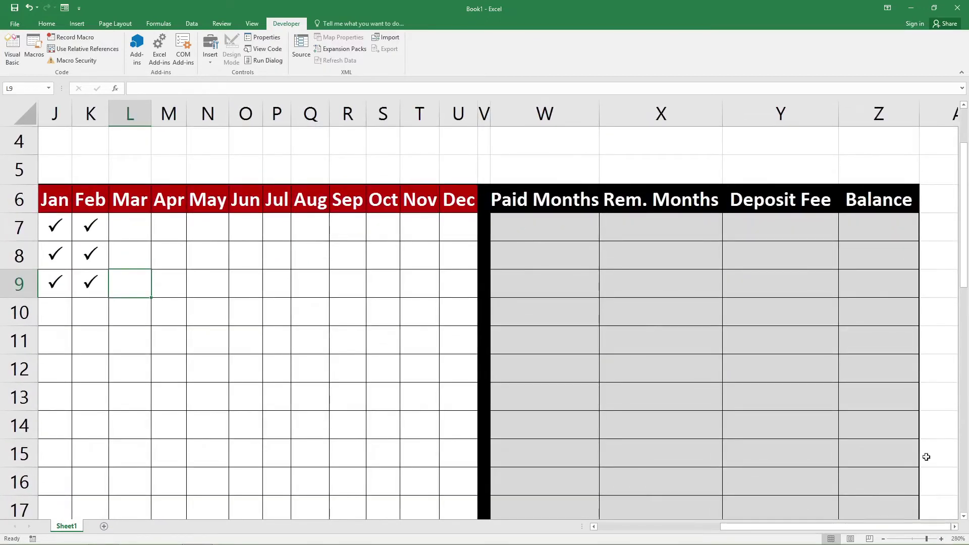
left_click(942, 539)
left_click(576, 227)
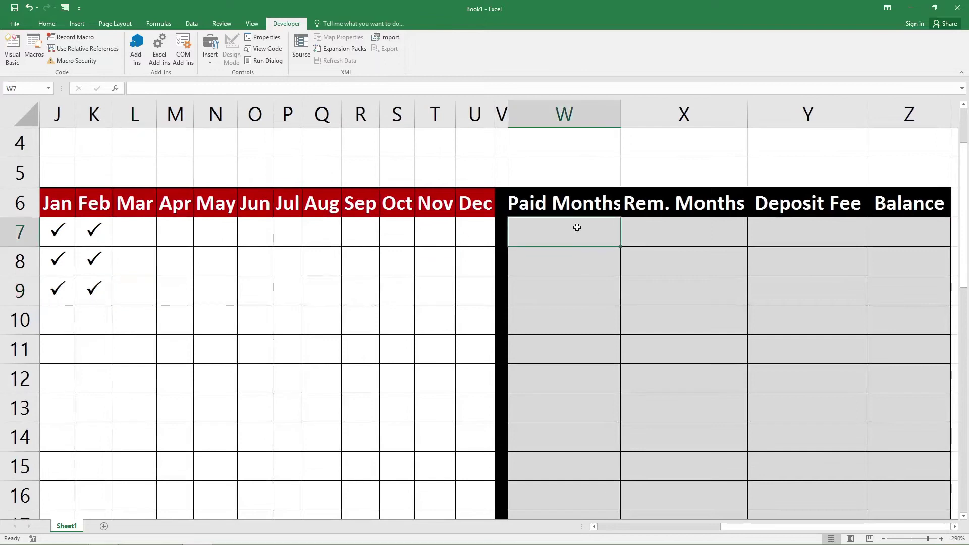
- Enter =COUNTIF(J7:U7,"P") in W7, returning 2 paid months for the first student
type("=")
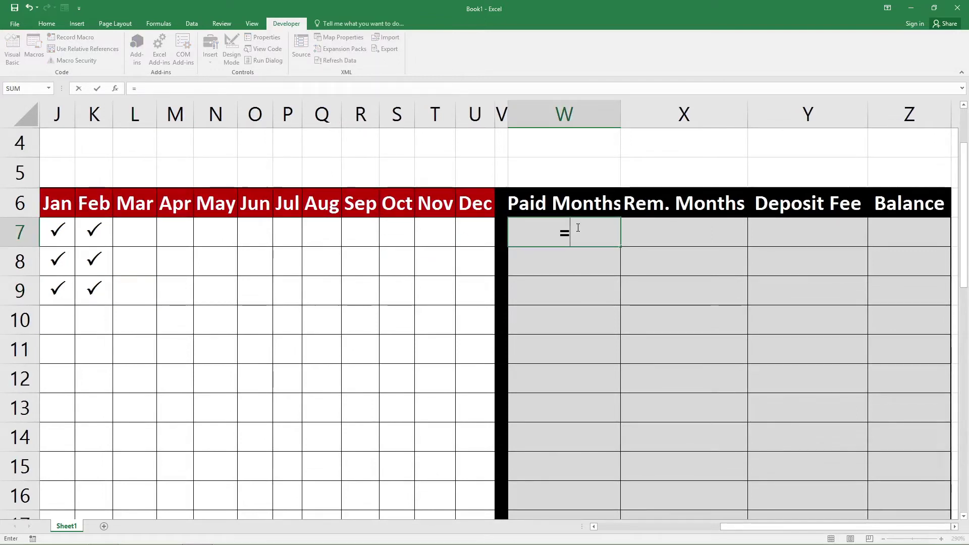
type("Count")
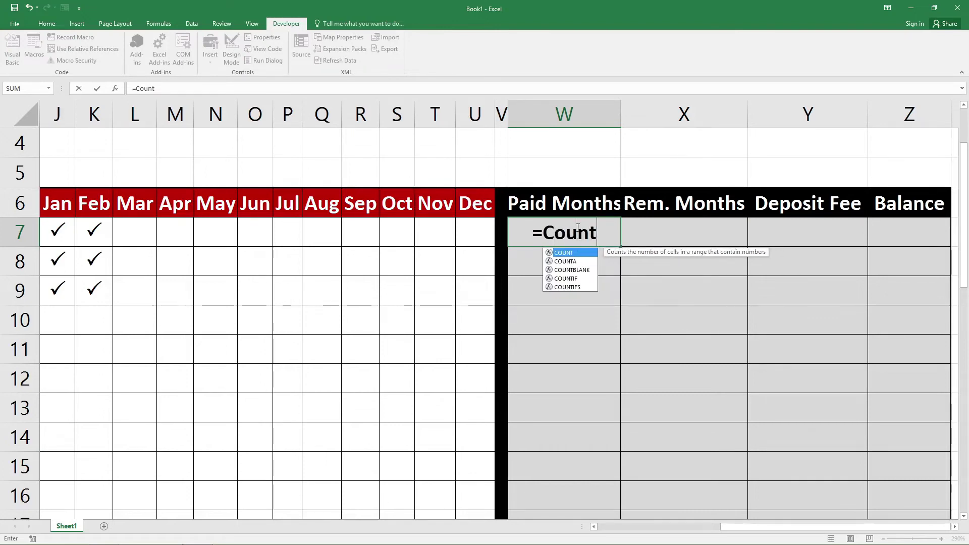
type("if")
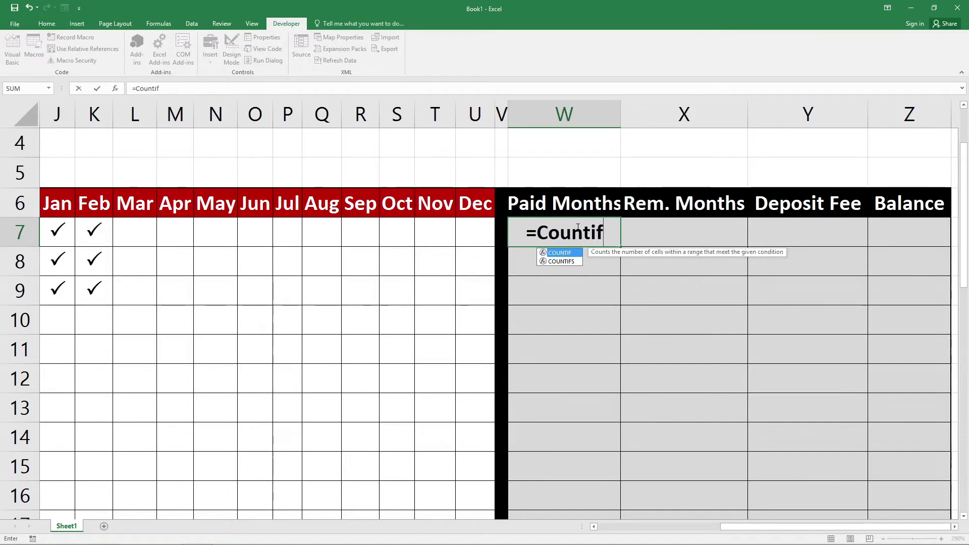
type("(")
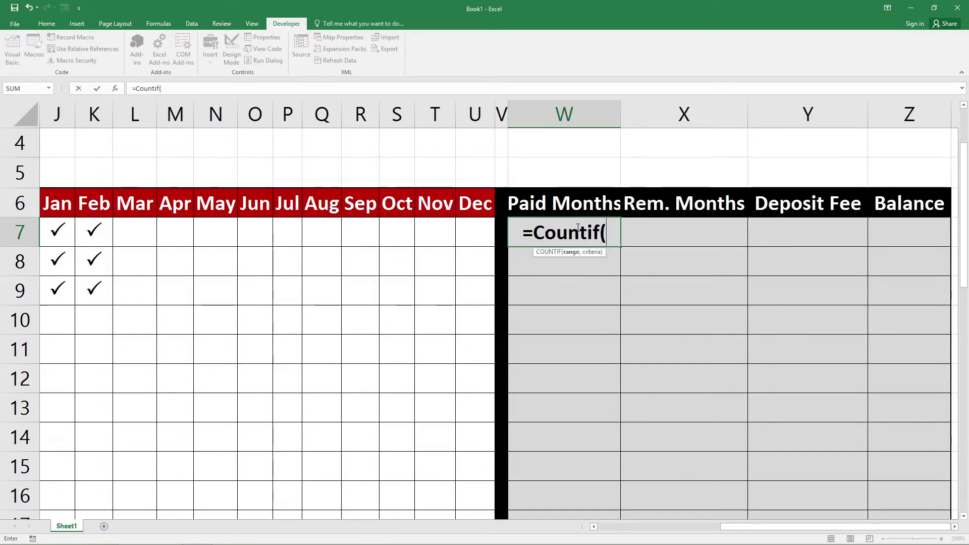
left_click_drag(57, 231, 481, 231)
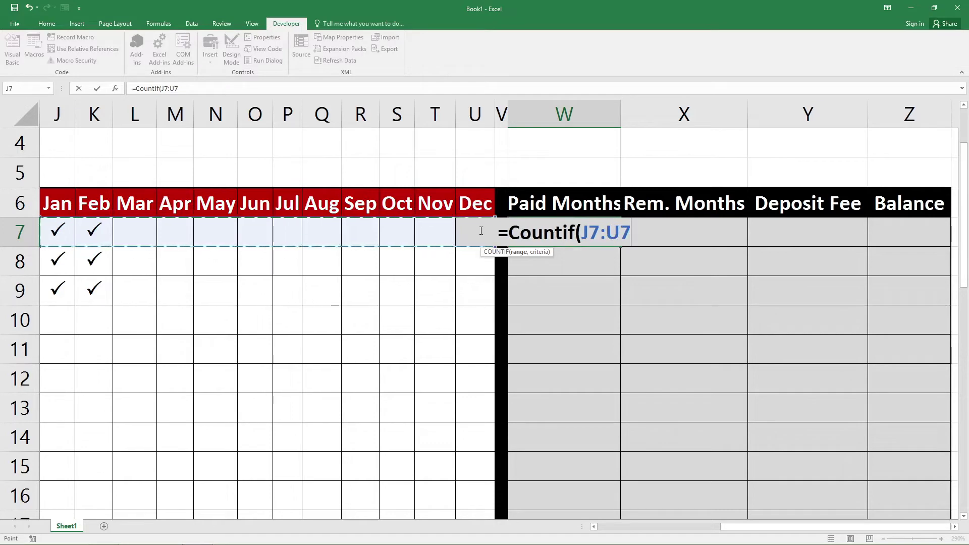
left_click(634, 232)
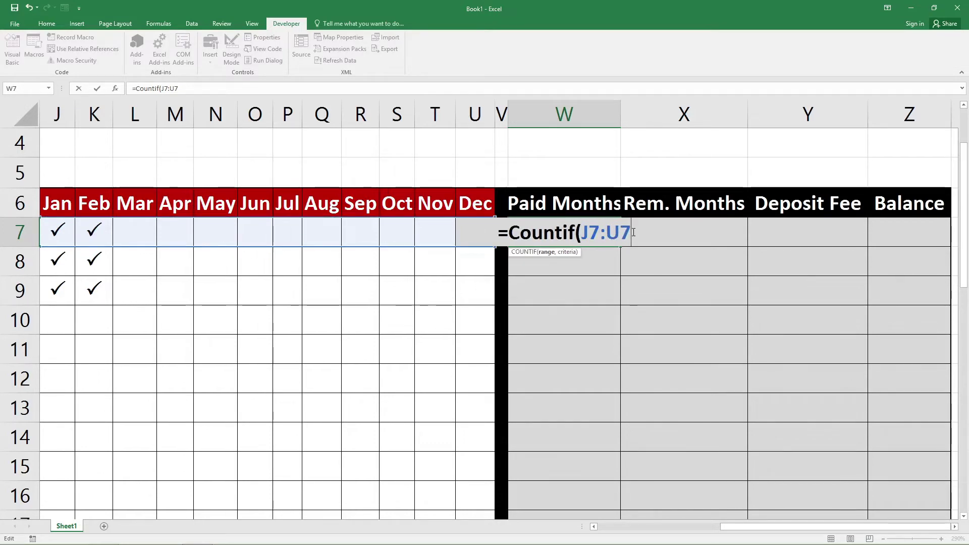
type(",")
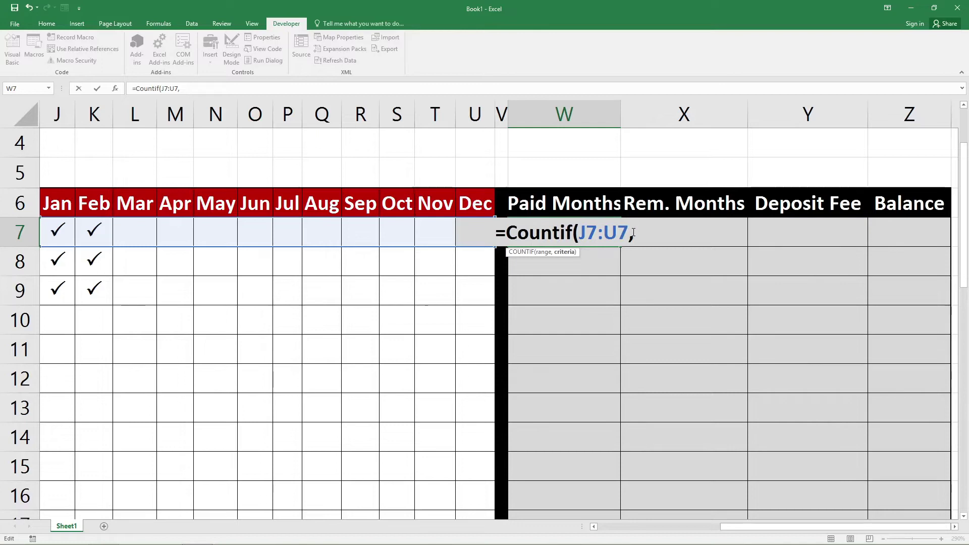
type("\"")
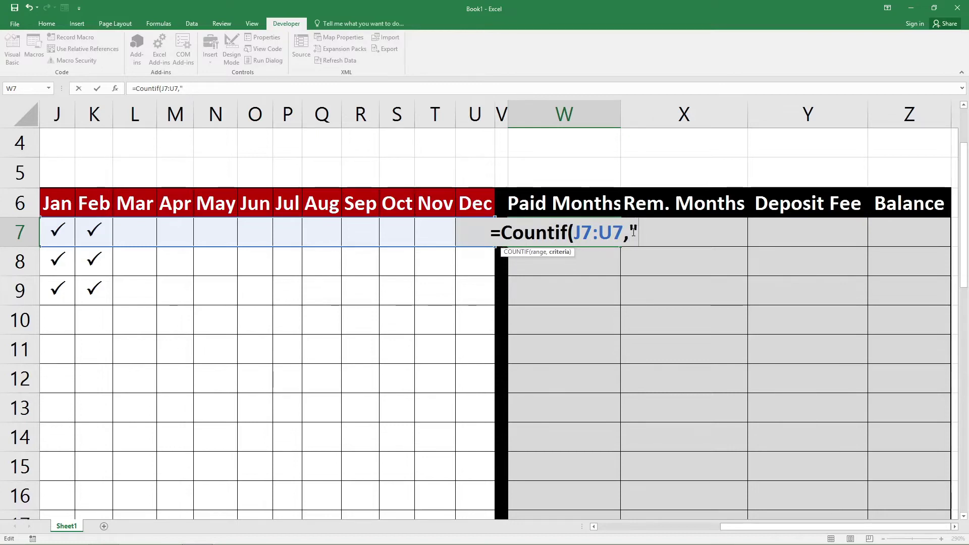
type("P\"")
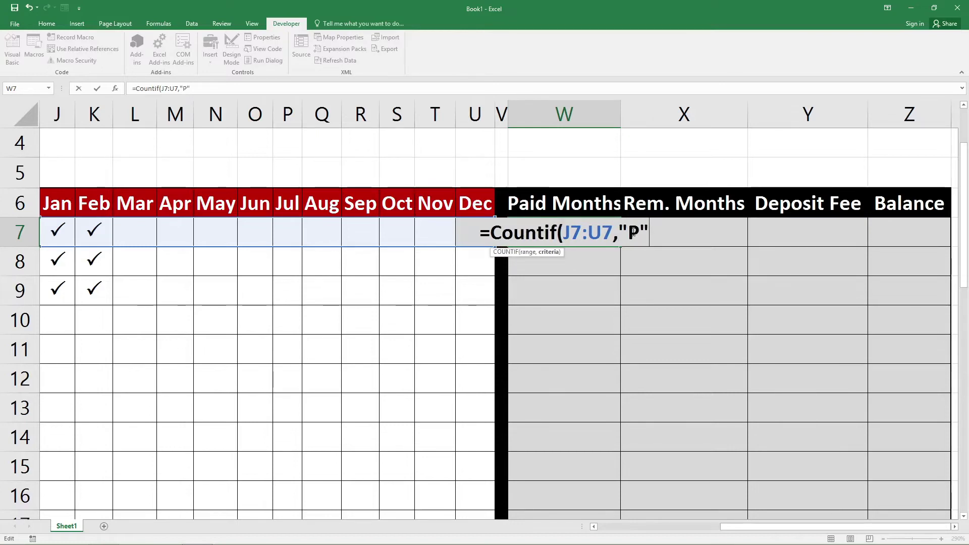
key("Return")
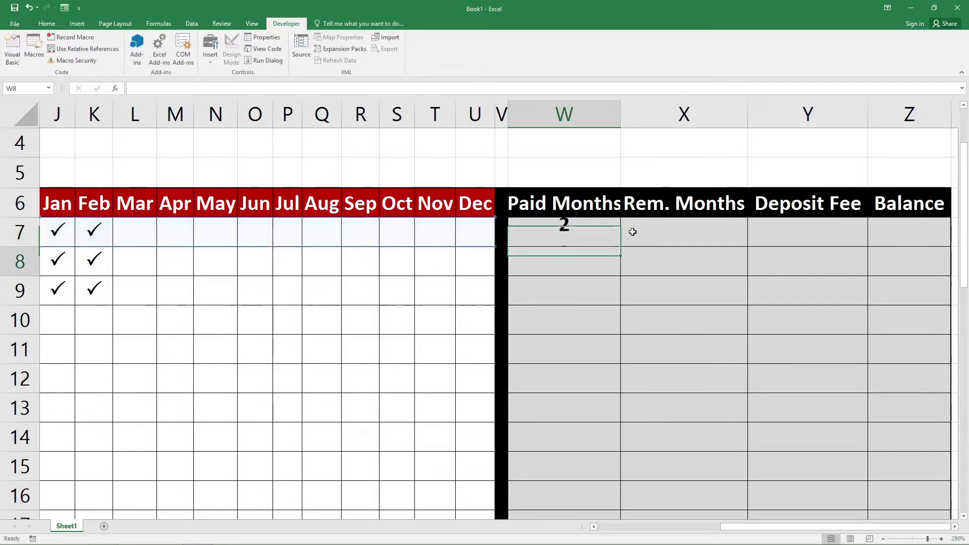
left_click(597, 235)
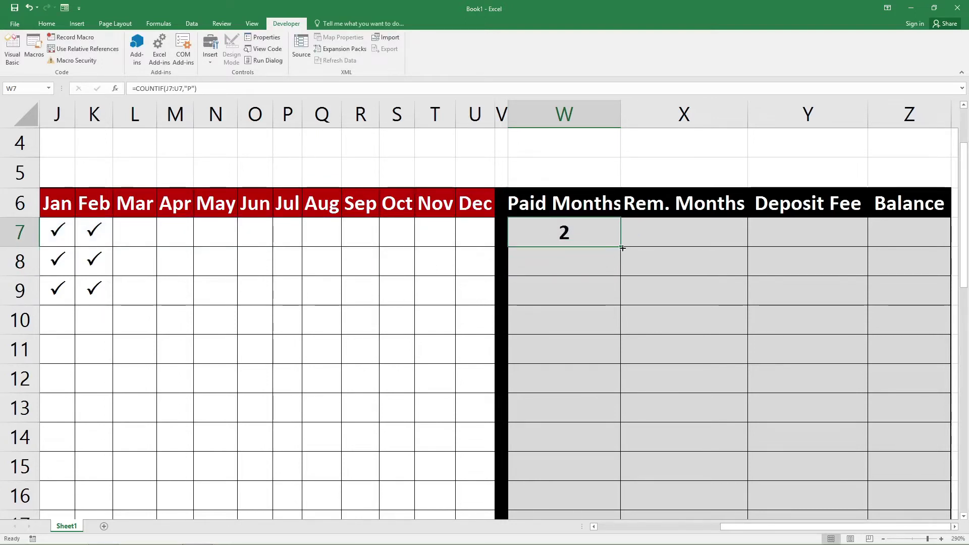
left_click(655, 240)
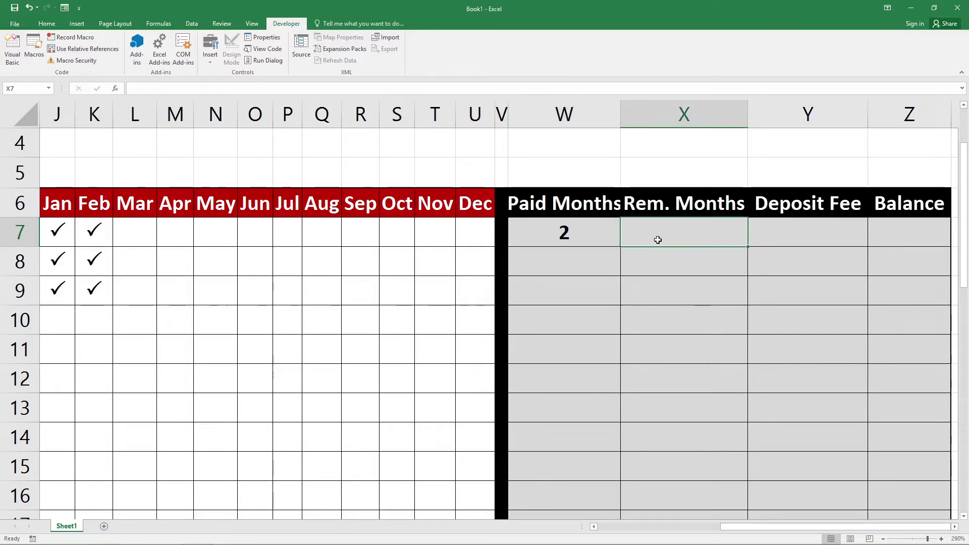
- Enter =COUNTBLANK(J7:U7) in X7, showing 10 remaining months for the first student
type("=")
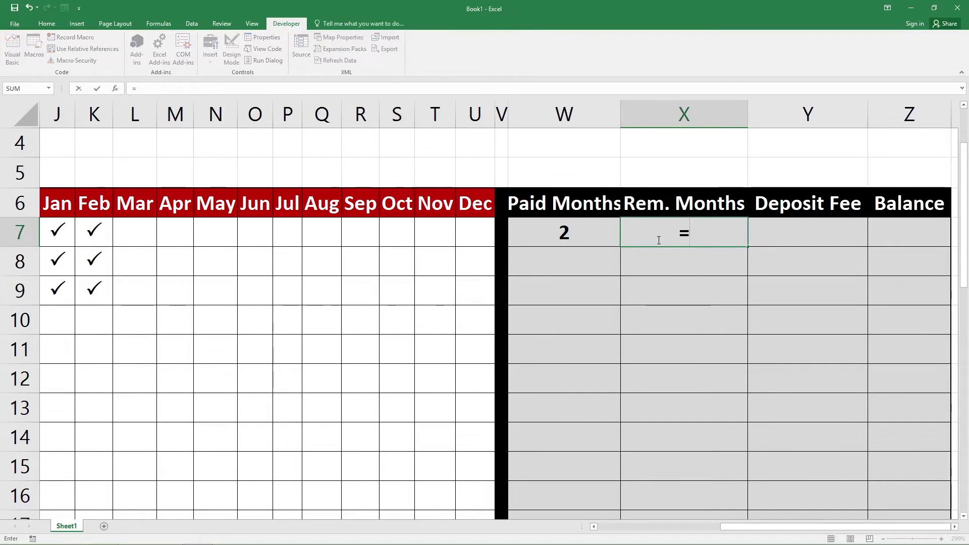
type("Cou")
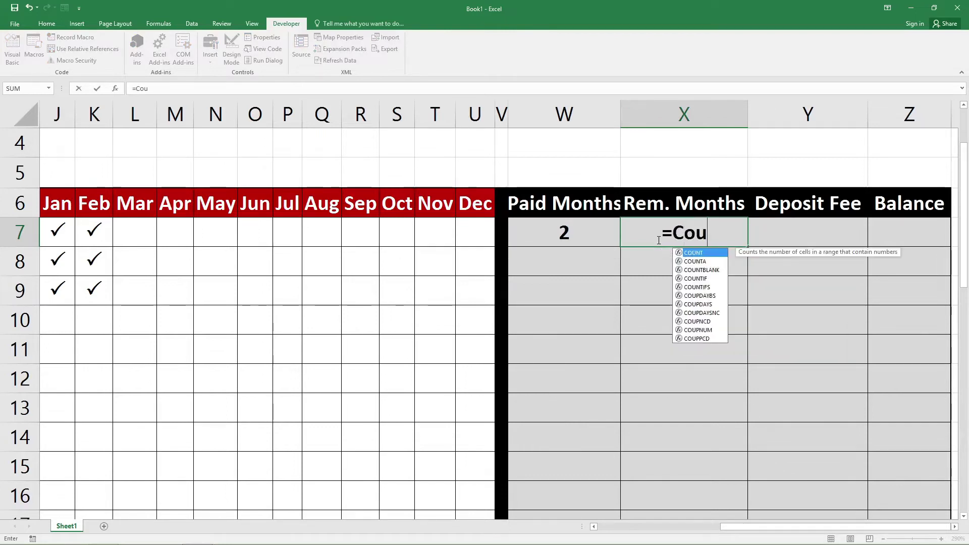
type("n")
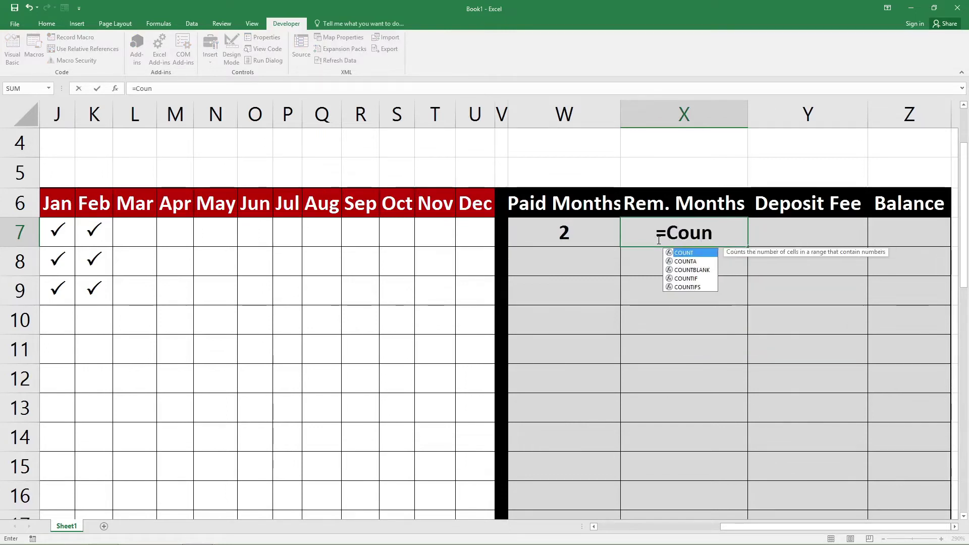
type("tb")
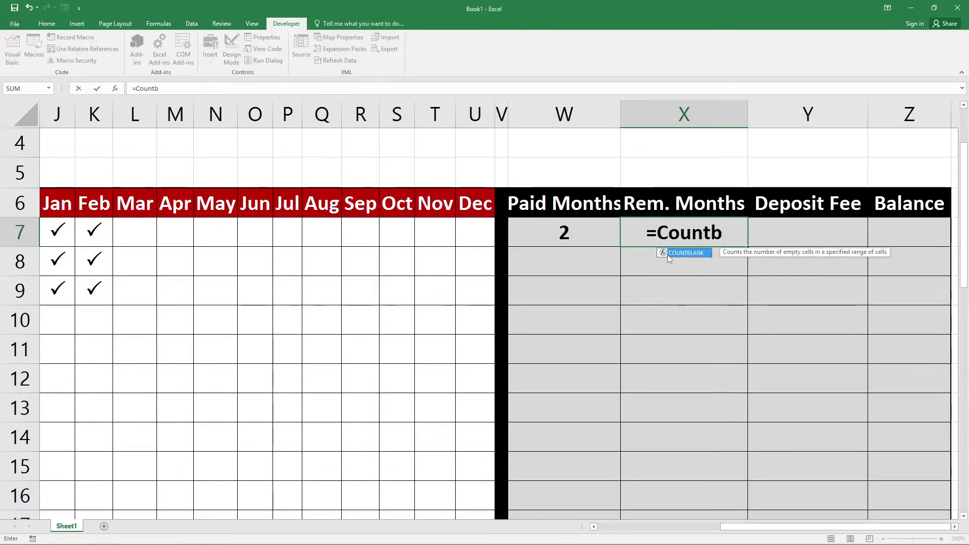
double_click(685, 252)
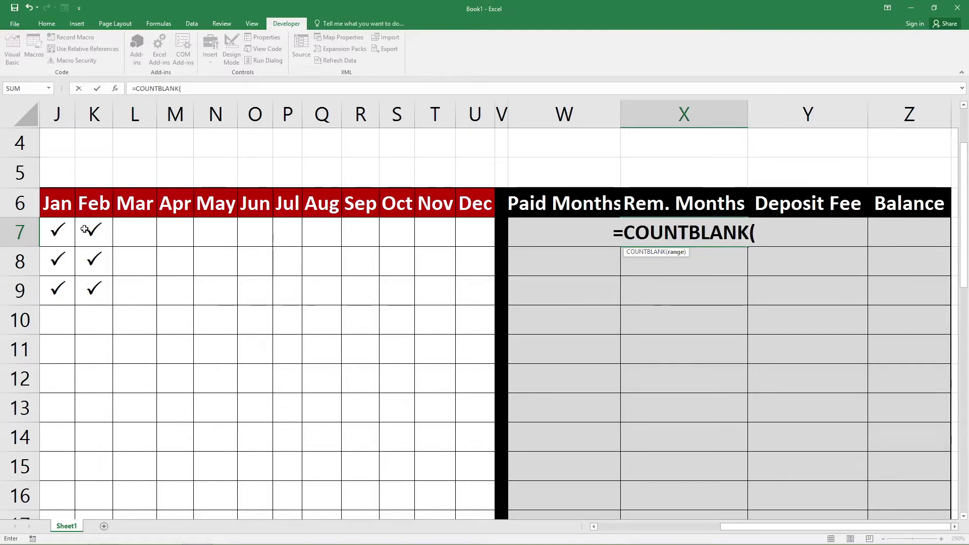
left_click_drag(56, 231, 467, 226)
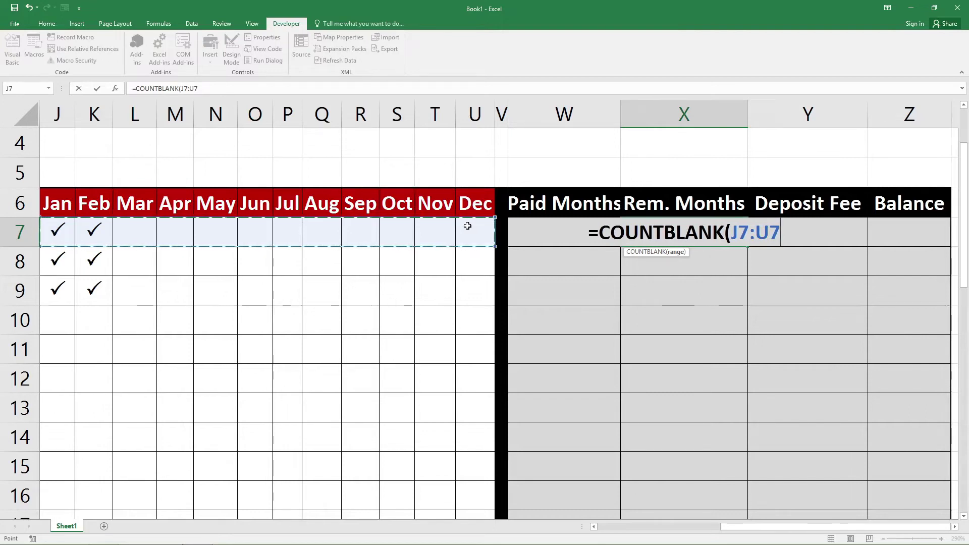
key("Return")
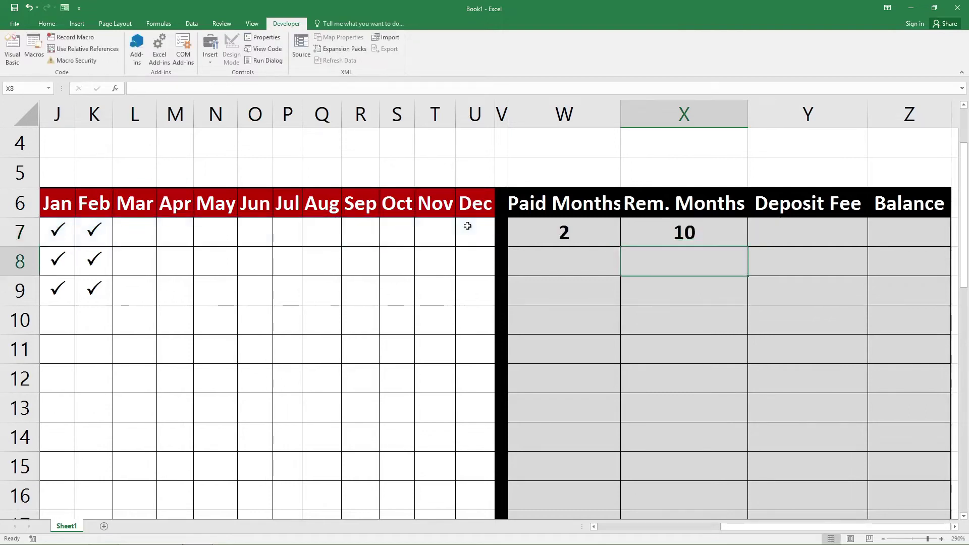
left_click(806, 238)
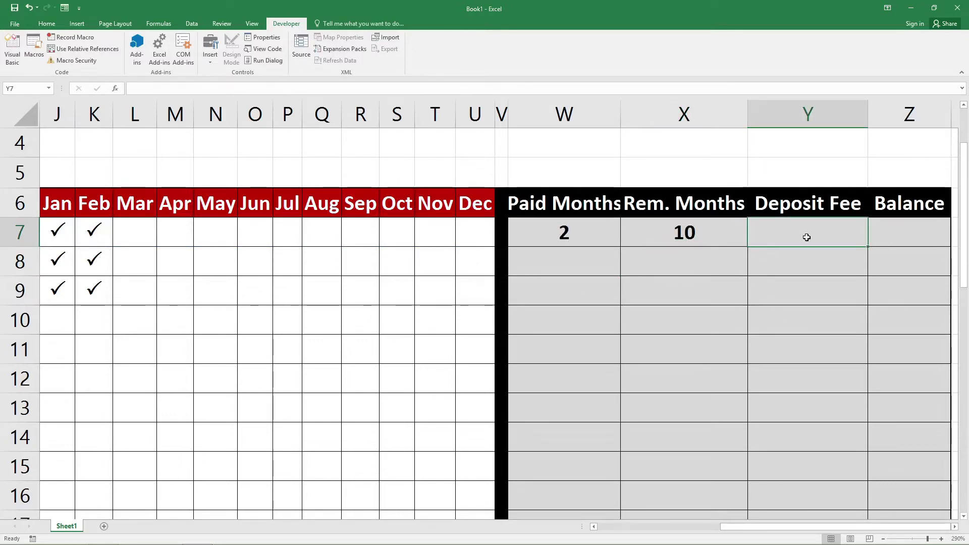
- Enter =W7*I7 in Y7, giving a Deposit Fee of 2500
type("=")
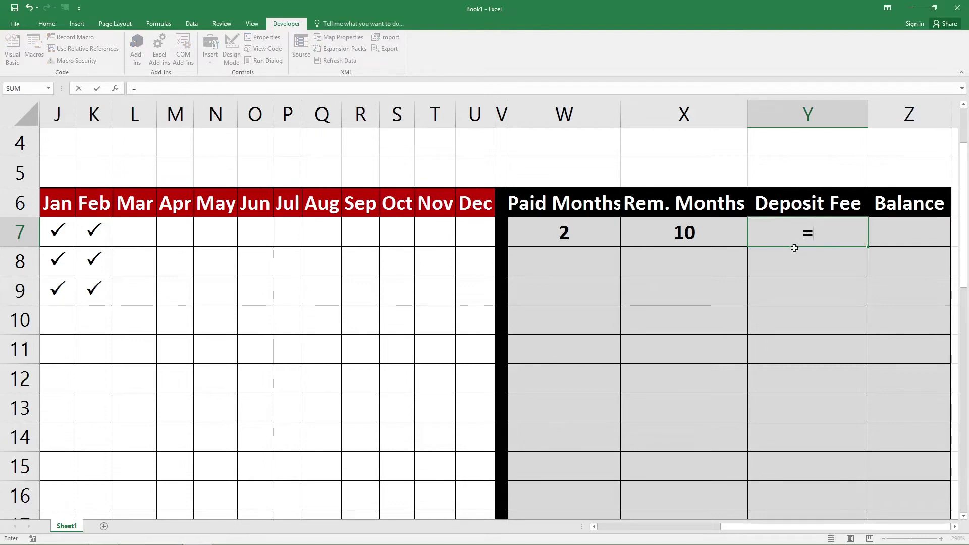
left_click(598, 232)
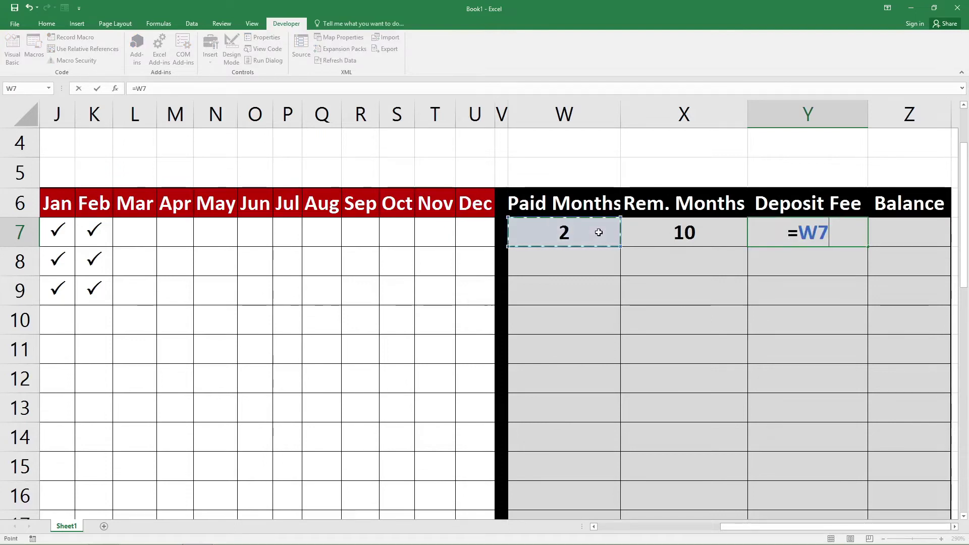
type("*")
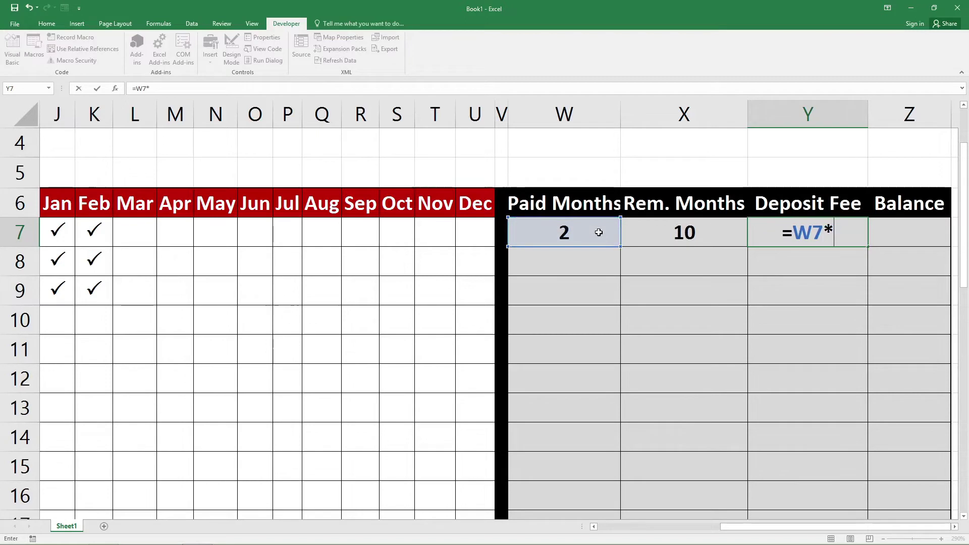
left_click(593, 526)
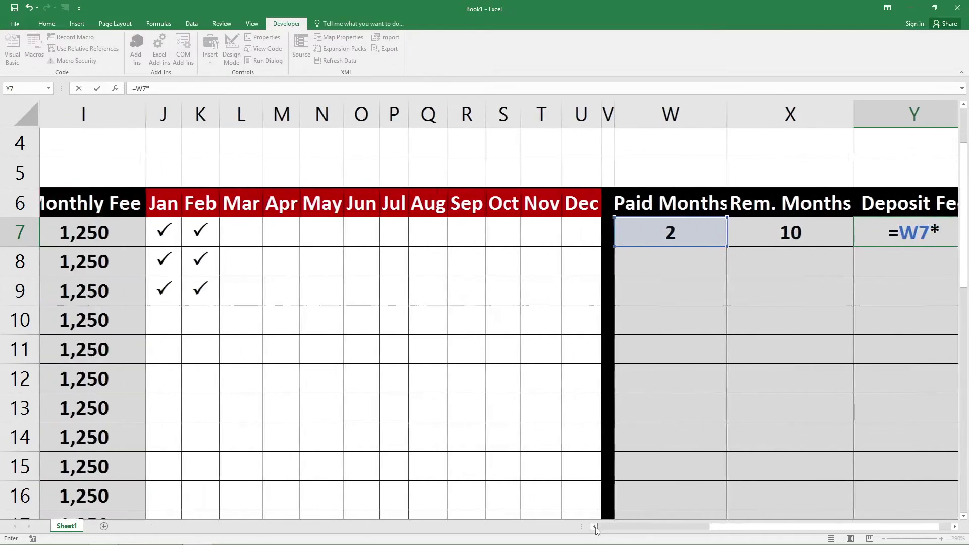
left_click(135, 241)
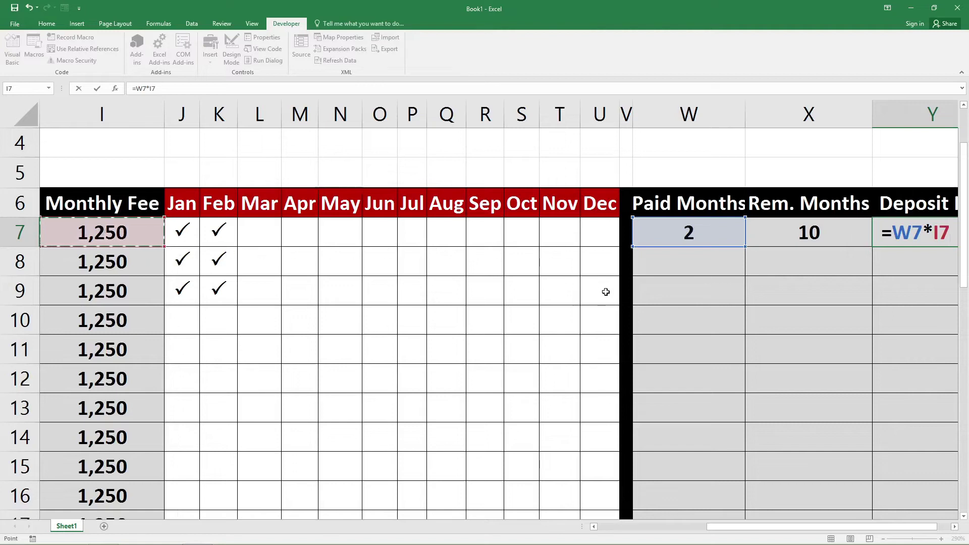
key("Return")
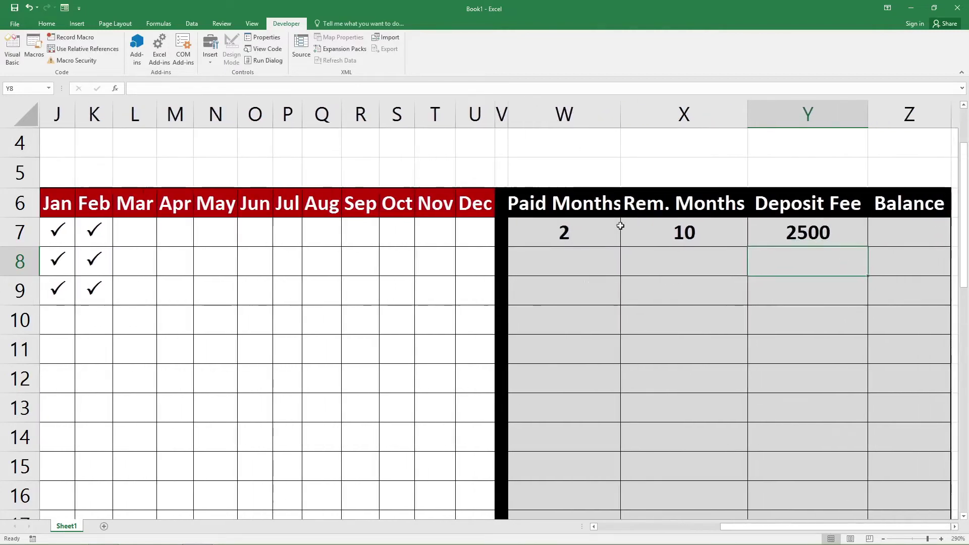
- Enter =X7*I7 in Z7, giving a Balance of 12500
left_click(925, 238)
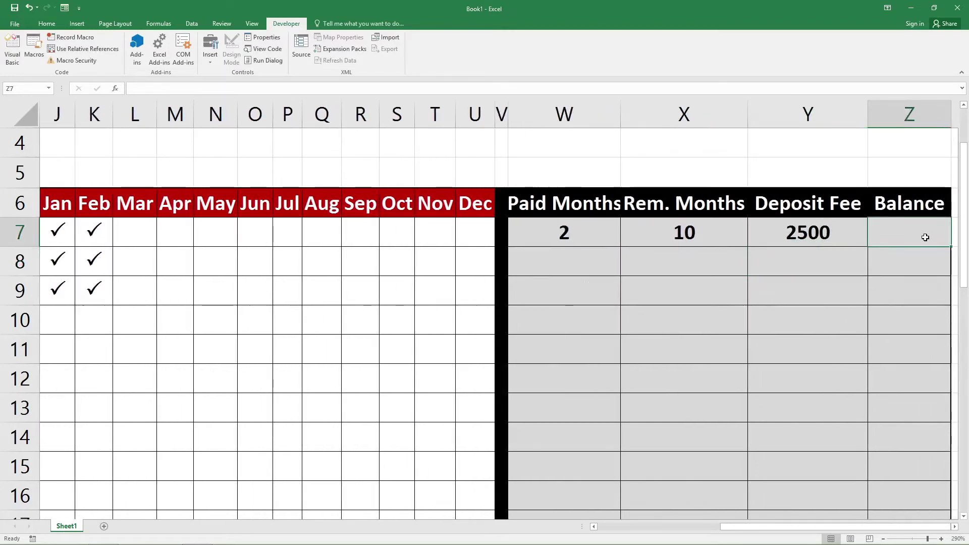
type("=")
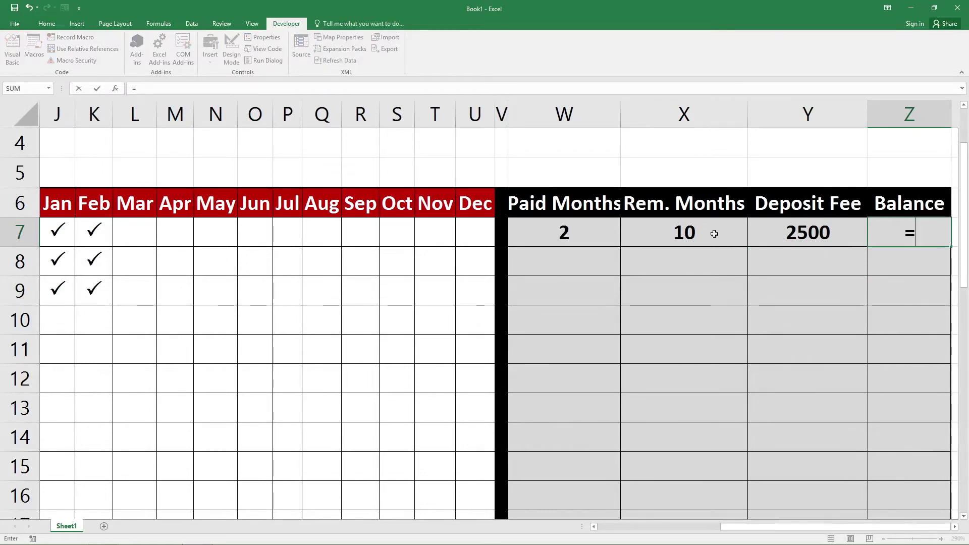
left_click(691, 234)
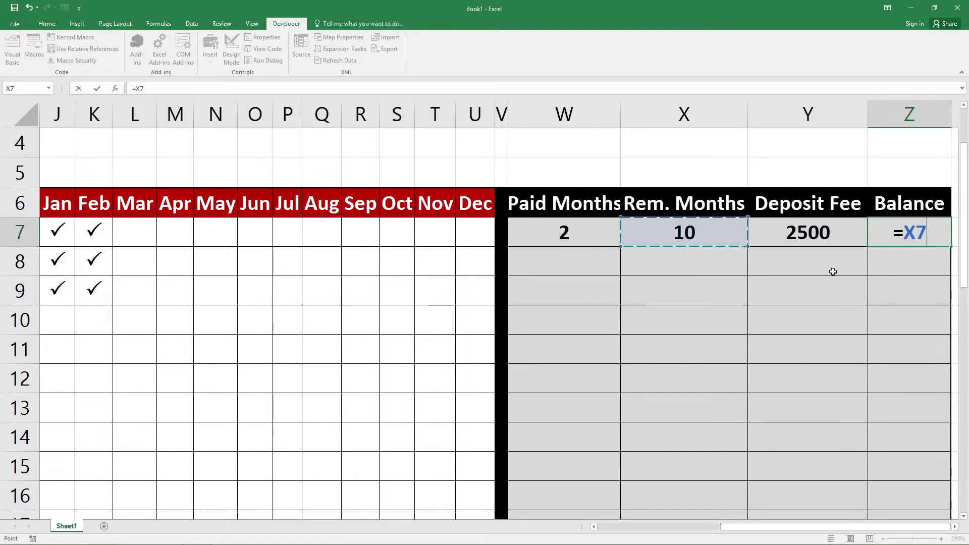
type("*")
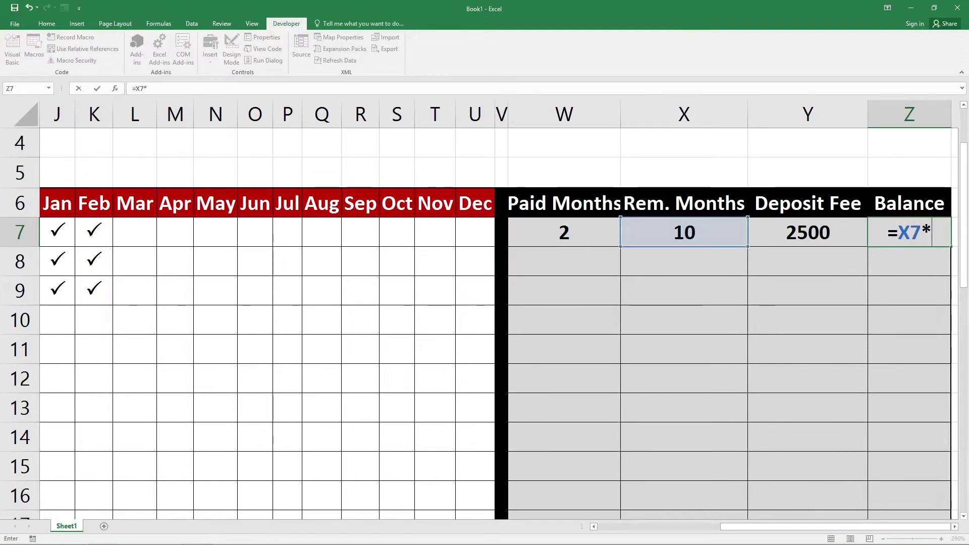
left_click(593, 526)
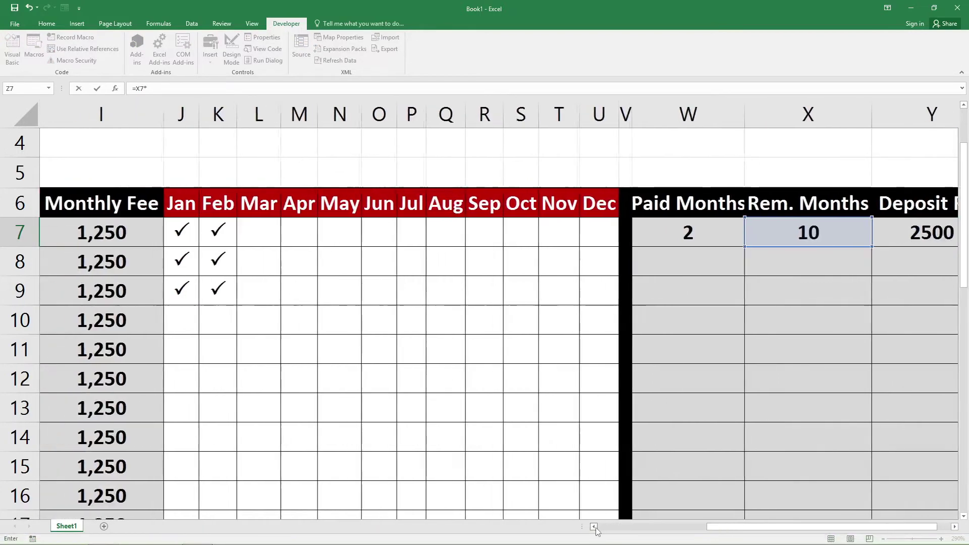
left_click(594, 527)
left_click(193, 234)
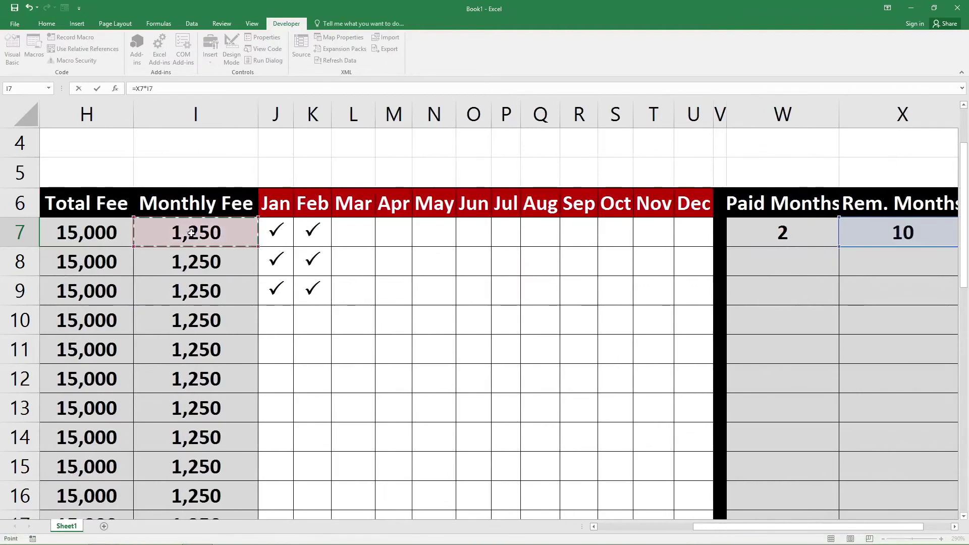
left_click(953, 527)
left_click(953, 527)
left_click(954, 526)
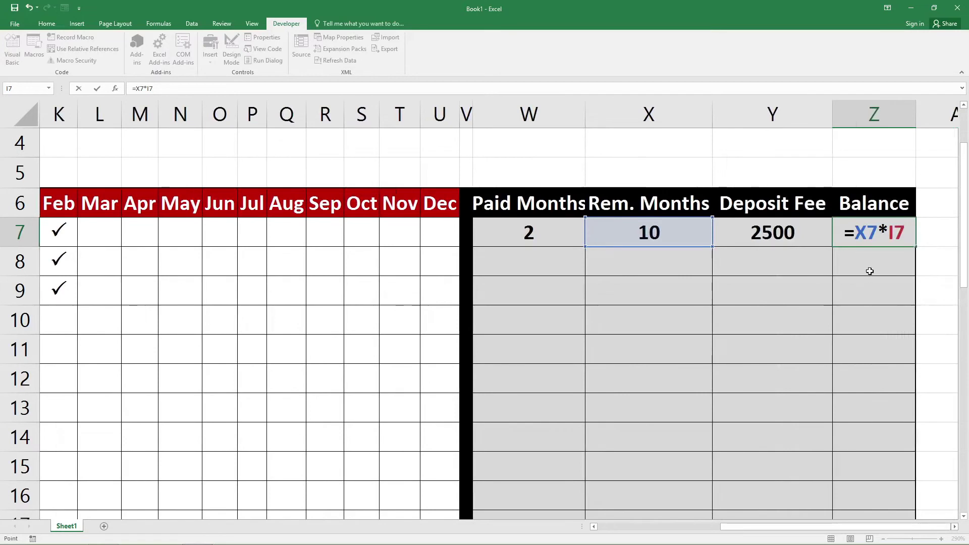
key("Return")
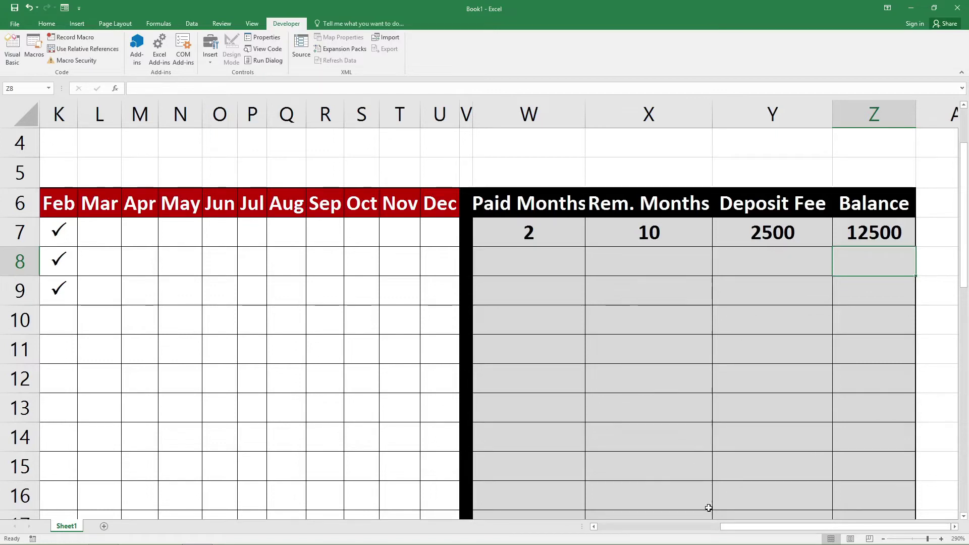
- Zoom out and fill the Paid Months formula from W7 down to row 36
left_click(885, 539)
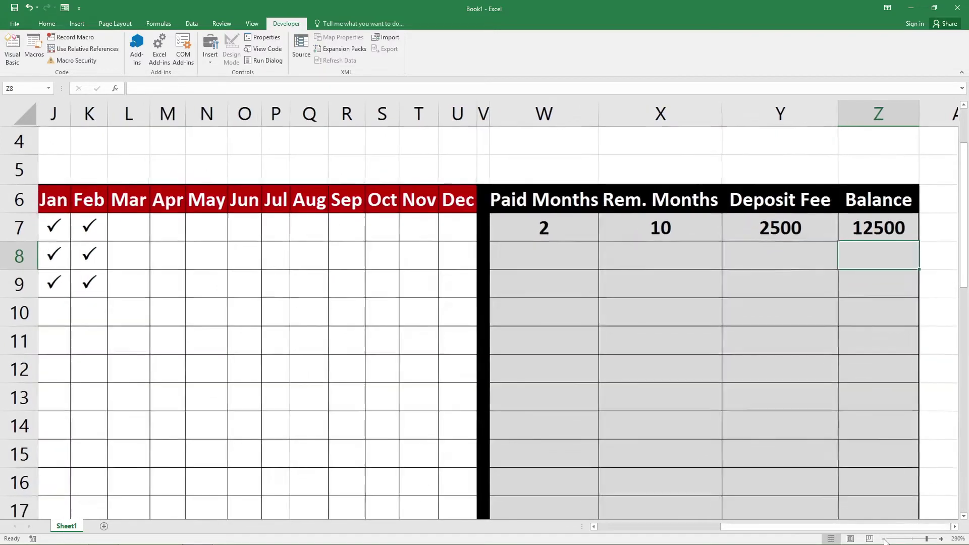
left_click(886, 539)
left_click(885, 539)
left_click(885, 539)
left_click(885, 539)
left_click(885, 538)
left_click(885, 539)
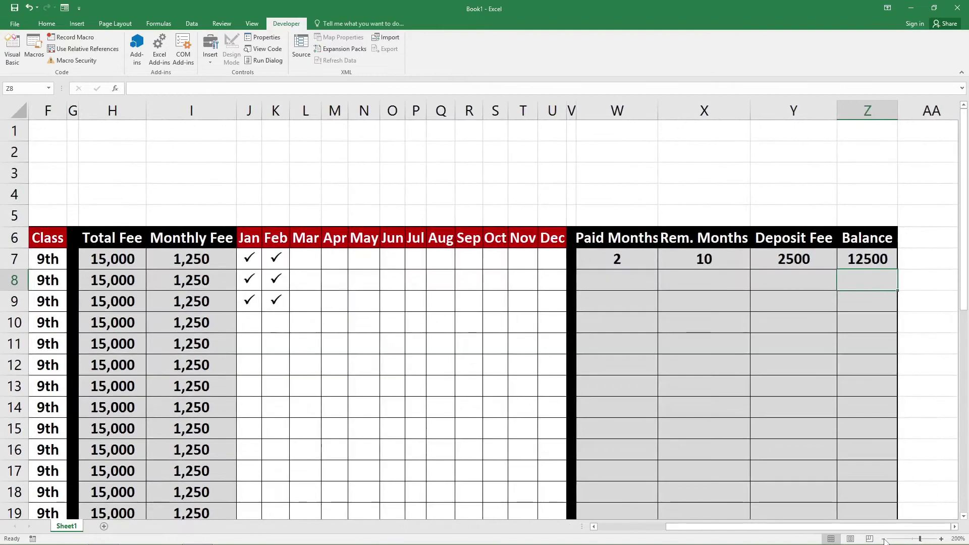
left_click(884, 539)
left_click(884, 539)
left_click(885, 539)
left_click(885, 538)
left_click(884, 539)
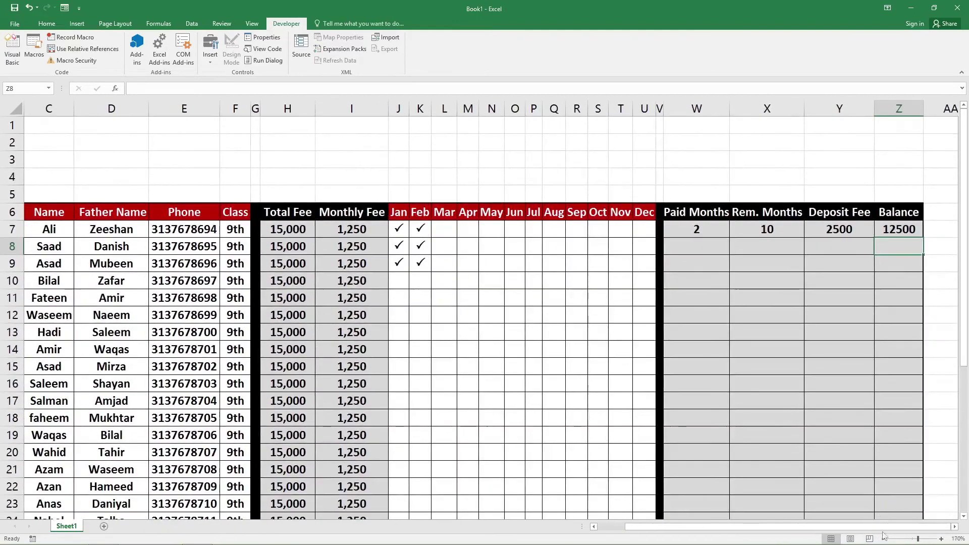
left_click(716, 239)
left_click(726, 229)
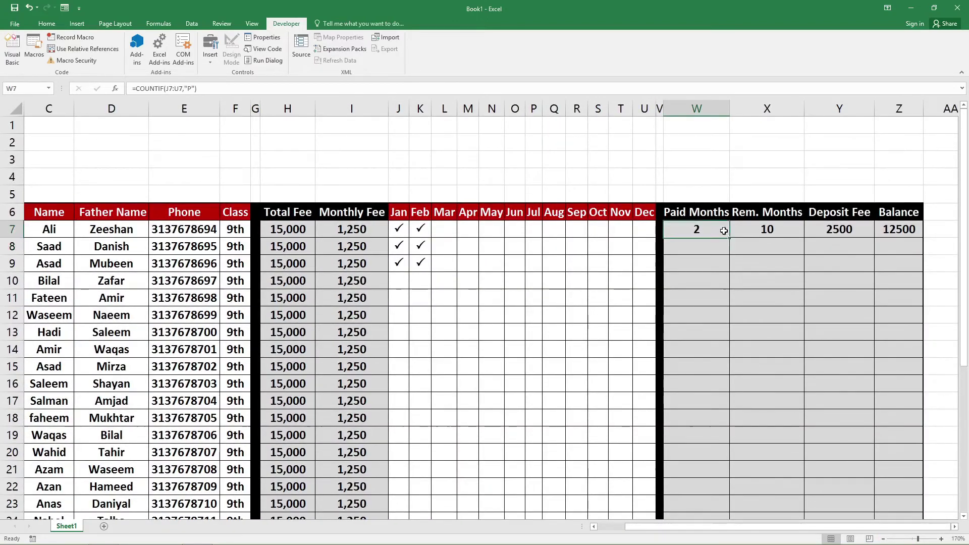
left_click_drag(731, 238, 741, 543)
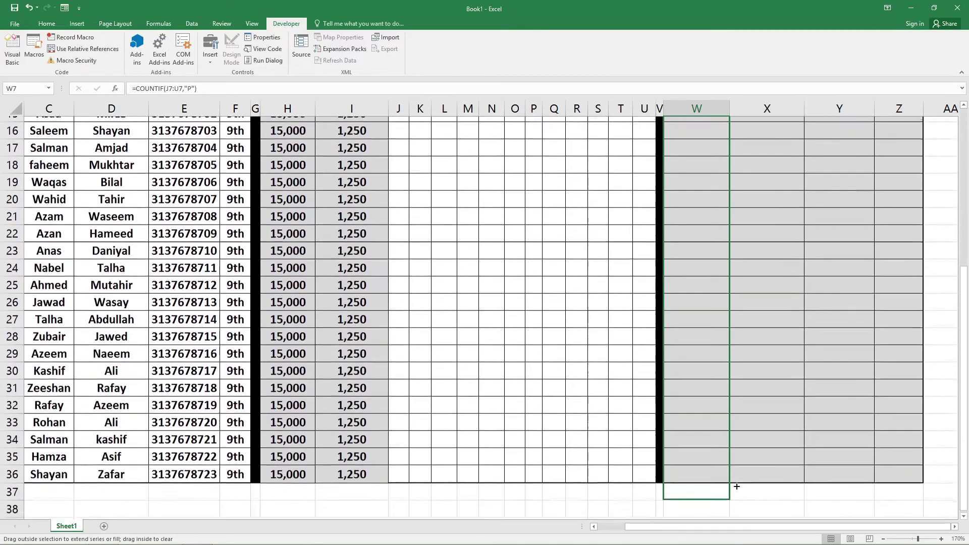
left_click_drag(742, 543, 728, 475)
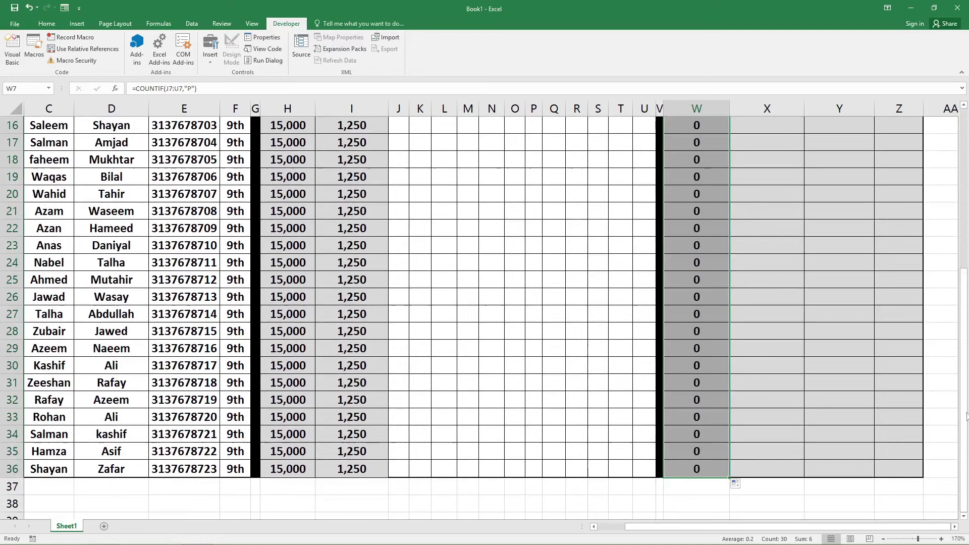
left_click_drag(962, 404, 791, 241)
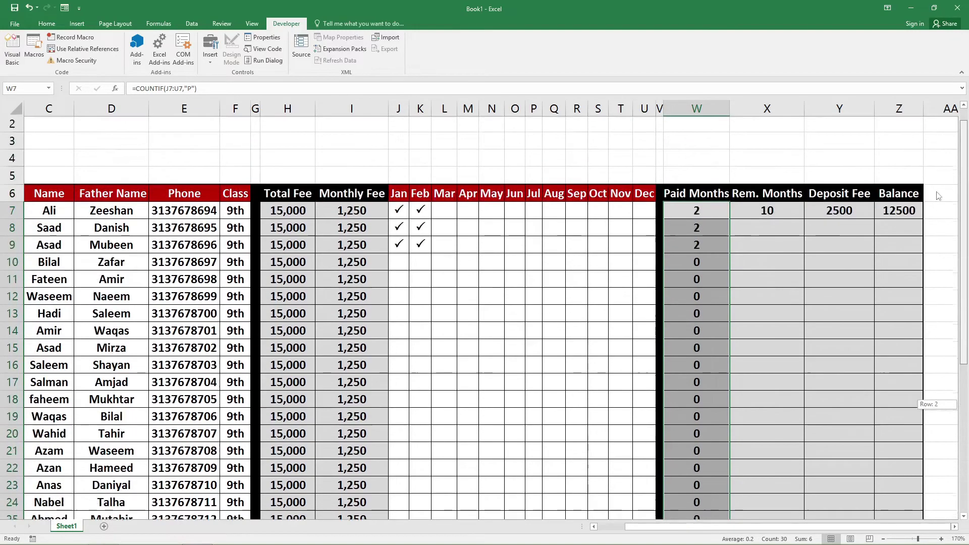
- Fill the Rem. Months (X7) and Deposit Fee (Y7) formulas down to row 36
left_click(794, 235)
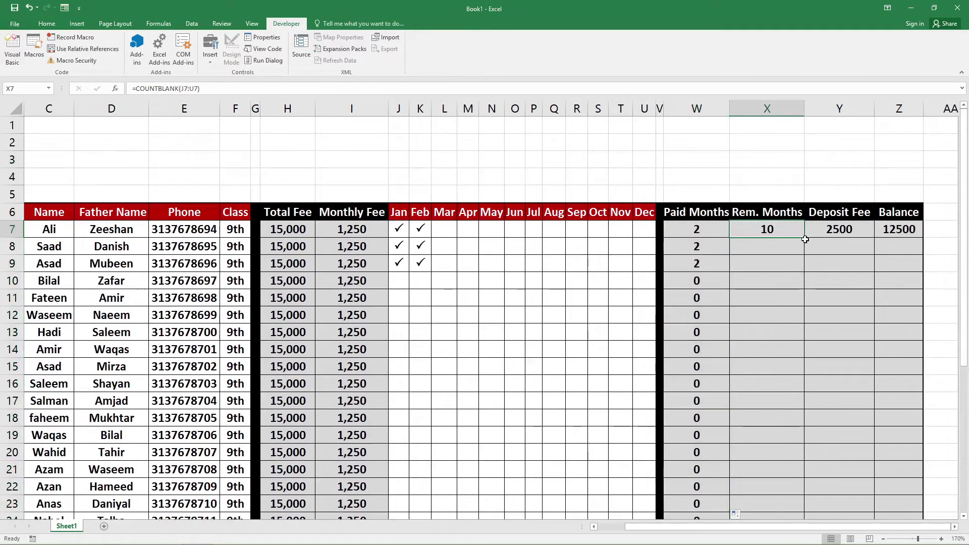
left_click_drag(805, 240, 814, 542)
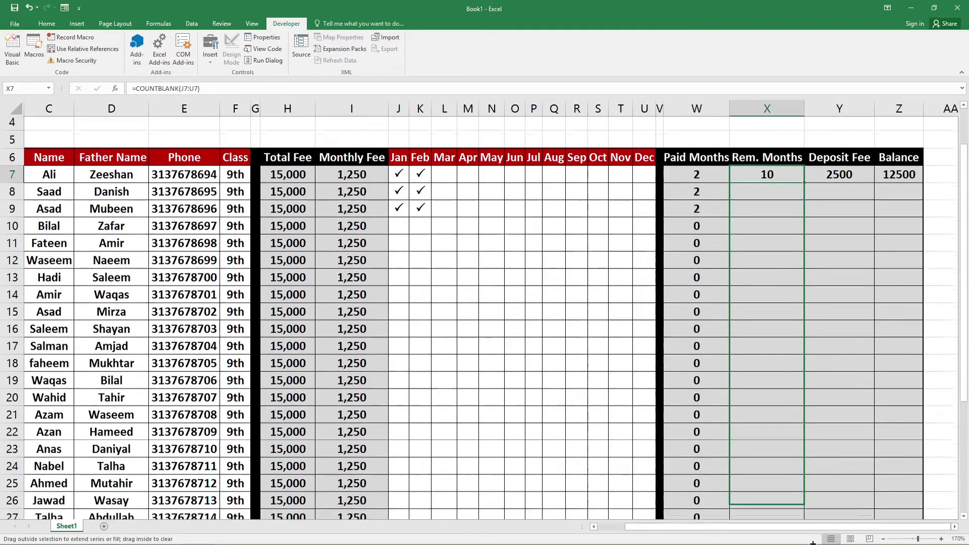
left_click_drag(813, 543, 796, 390)
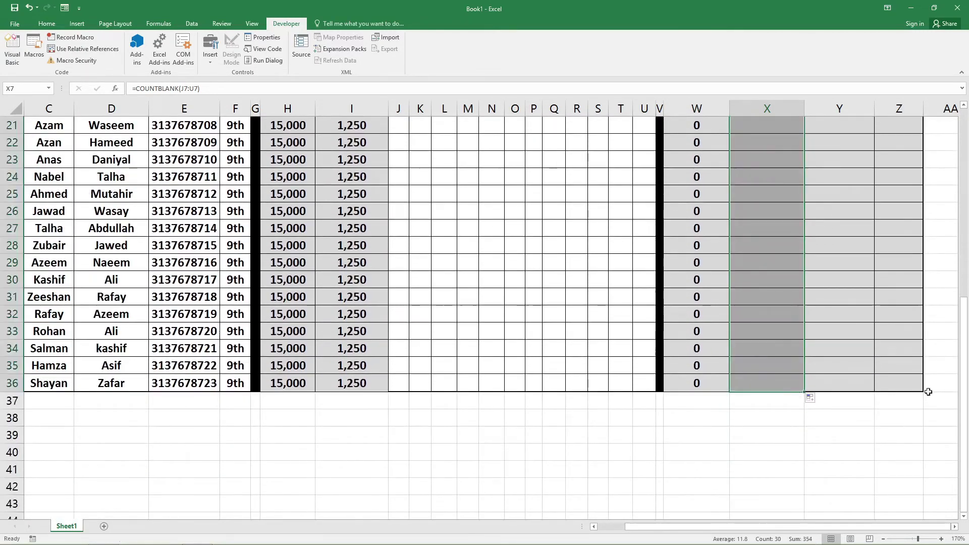
scroll(889, 302, "up", 4)
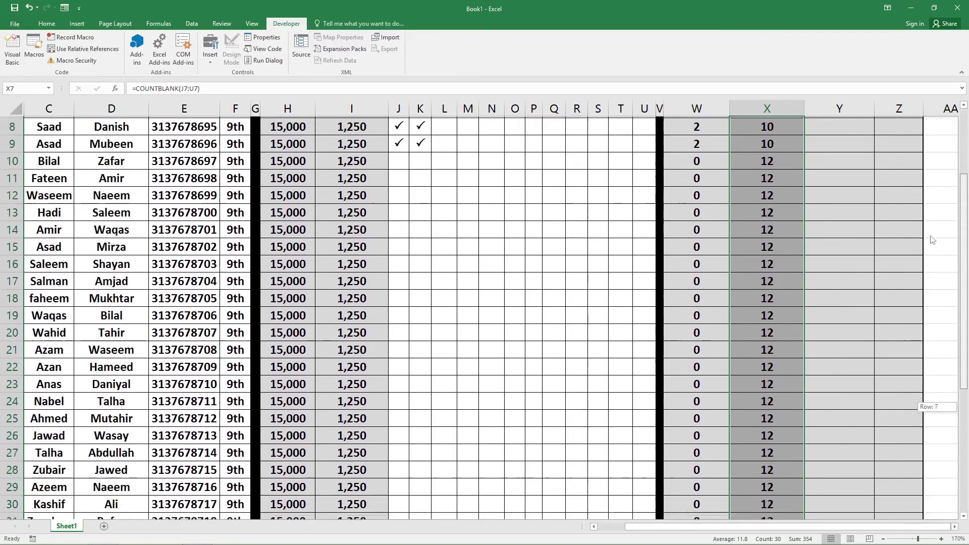
scroll(889, 222, "up", 3)
left_click(861, 228)
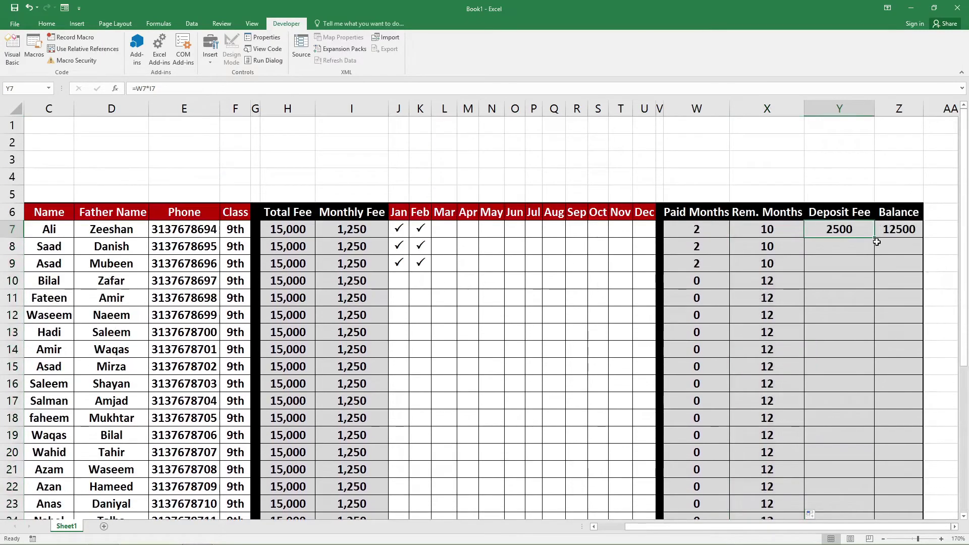
mouse_move(875, 238)
left_mouse_down()
mouse_move(884, 533)
mouse_move(872, 473)
left_mouse_up()
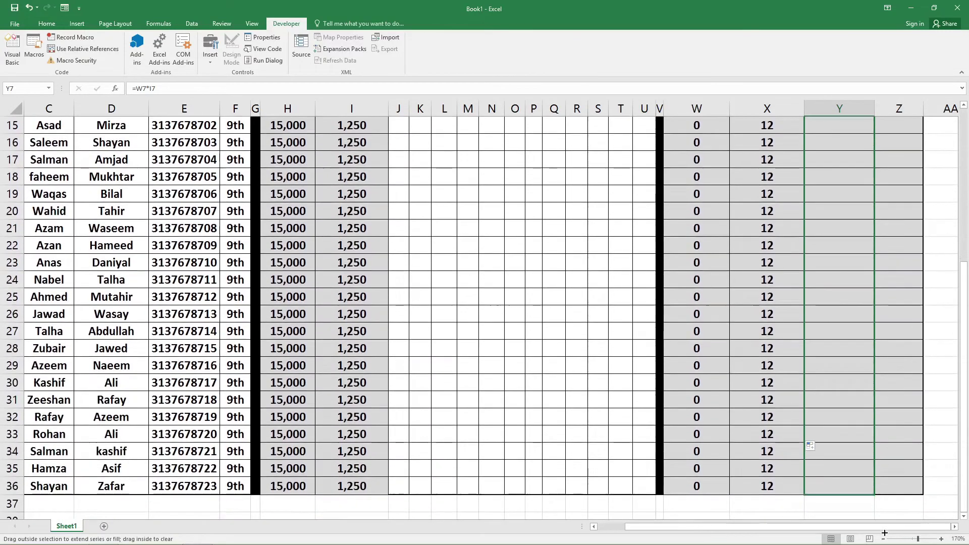
left_click_drag(872, 472, 873, 459)
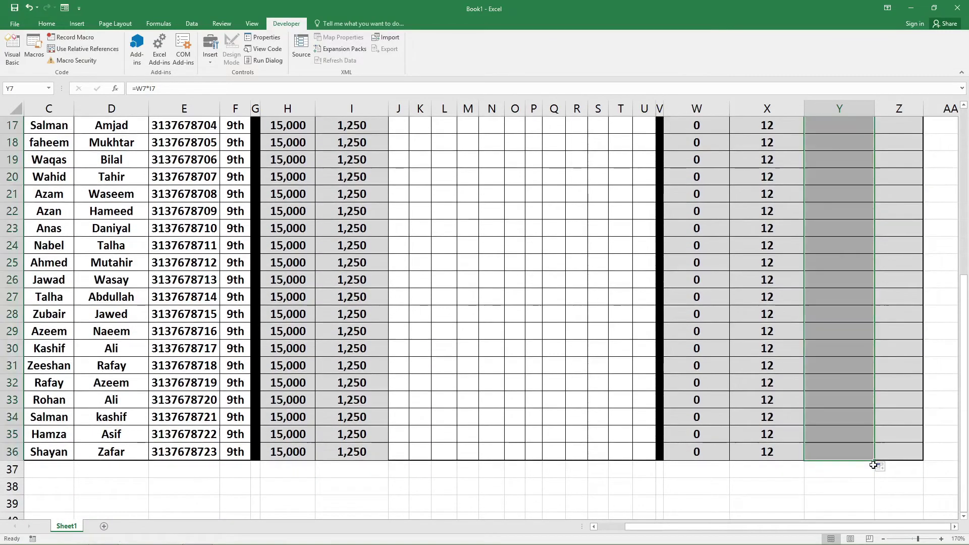
- Fill the Balance formula from Z7 down to row 36
scroll(877, 430, "up", 5)
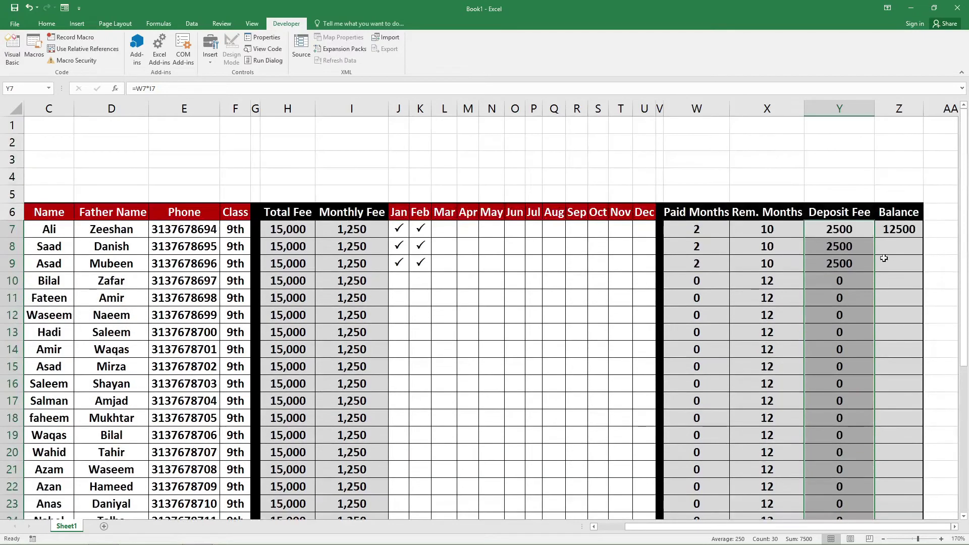
left_click(903, 230)
left_click_drag(922, 237, 922, 527)
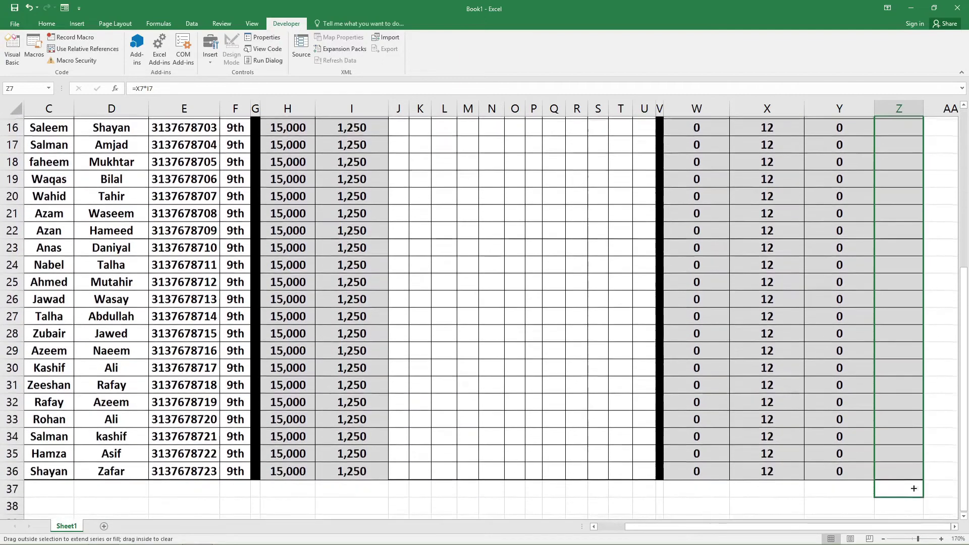
left_click_drag(921, 526, 911, 456)
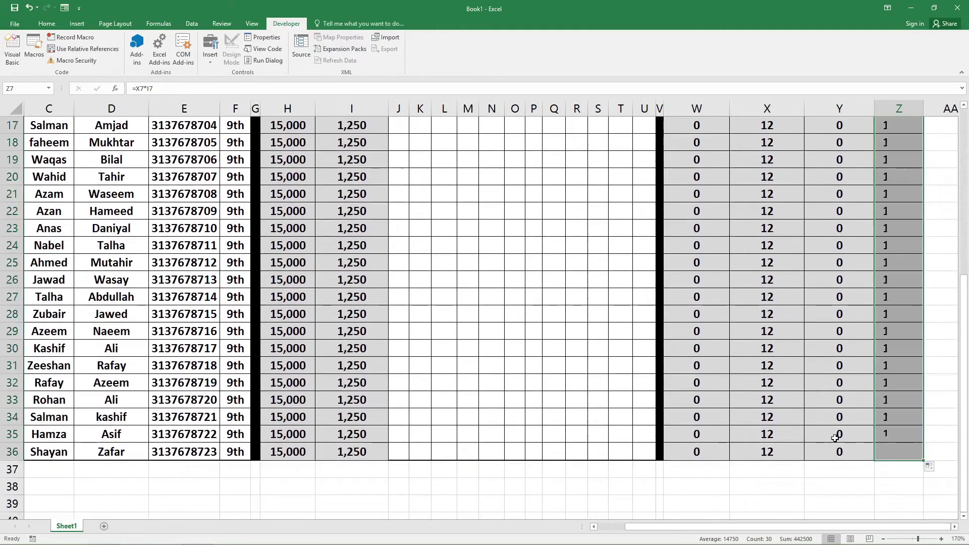
scroll(789, 430, "up", 3)
scroll(788, 431, "up", 3)
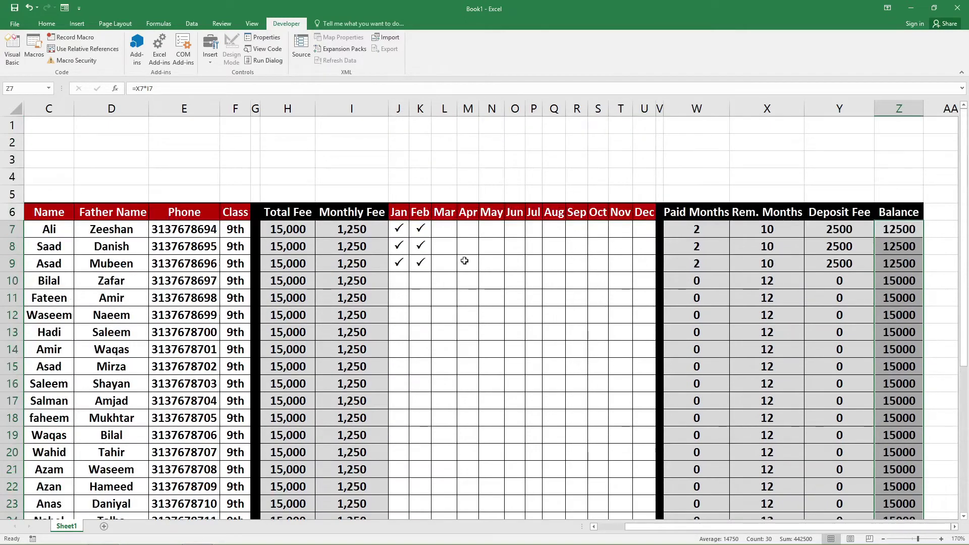
- Tick March in L7 for the first student, then select the J7:U36 month cells
left_click(443, 232)
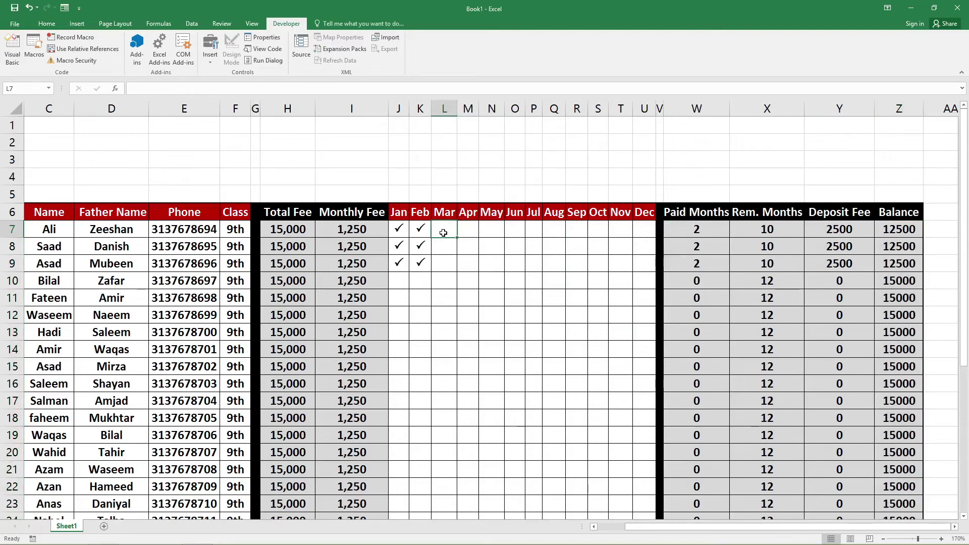
type("P")
left_click(452, 277)
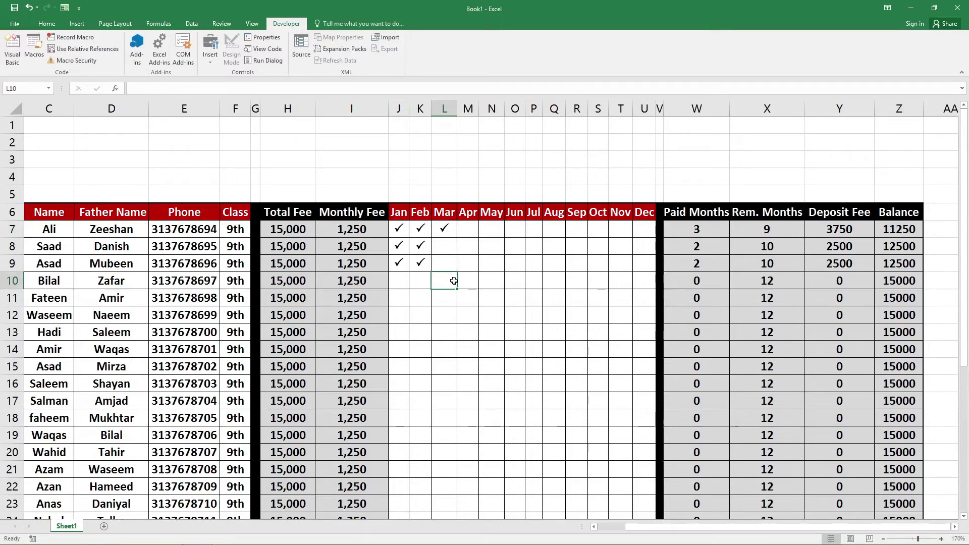
mouse_move(398, 229)
left_mouse_down()
mouse_move(646, 249)
mouse_move(637, 523)
mouse_move(645, 540)
mouse_move(648, 390)
left_mouse_up()
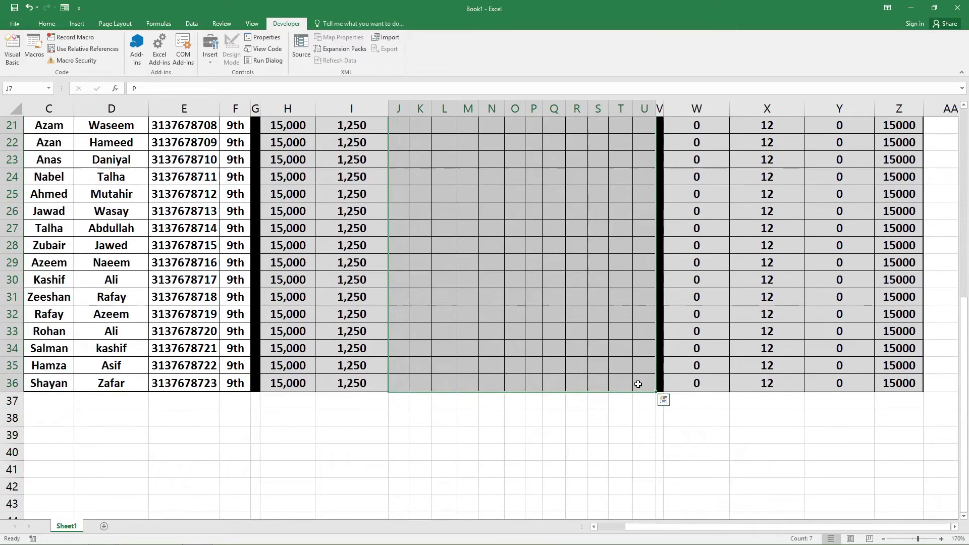
- Add a Text that Contains "P" rule with Green Fill with Dark Green Text
scroll(627, 370, "up", 1)
scroll(628, 370, "up", 4)
scroll(627, 370, "up", 2)
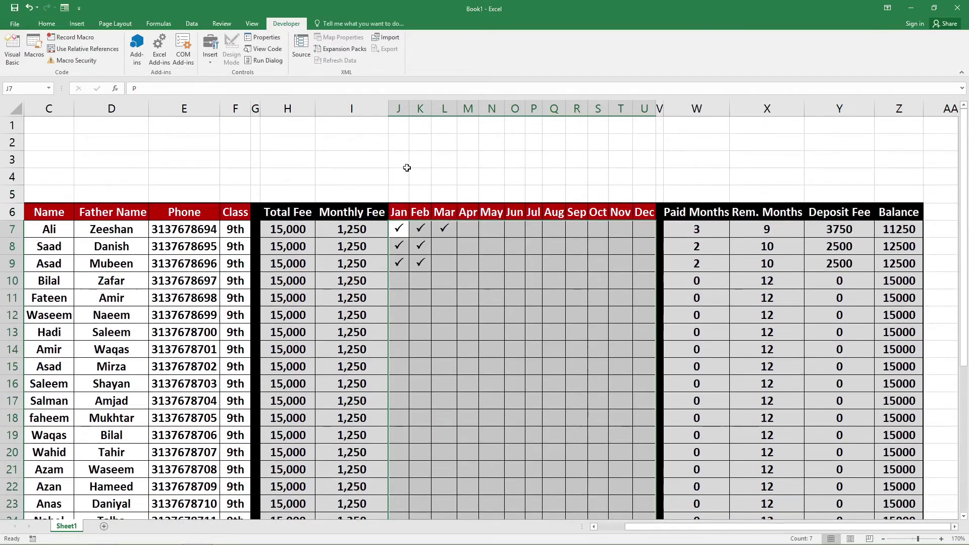
left_click(50, 25)
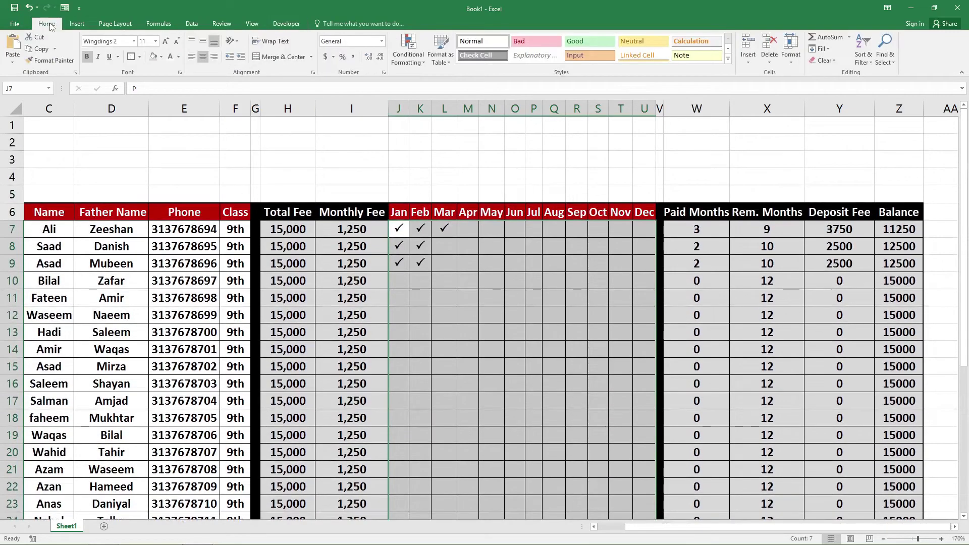
left_click(408, 57)
mouse_move(439, 78)
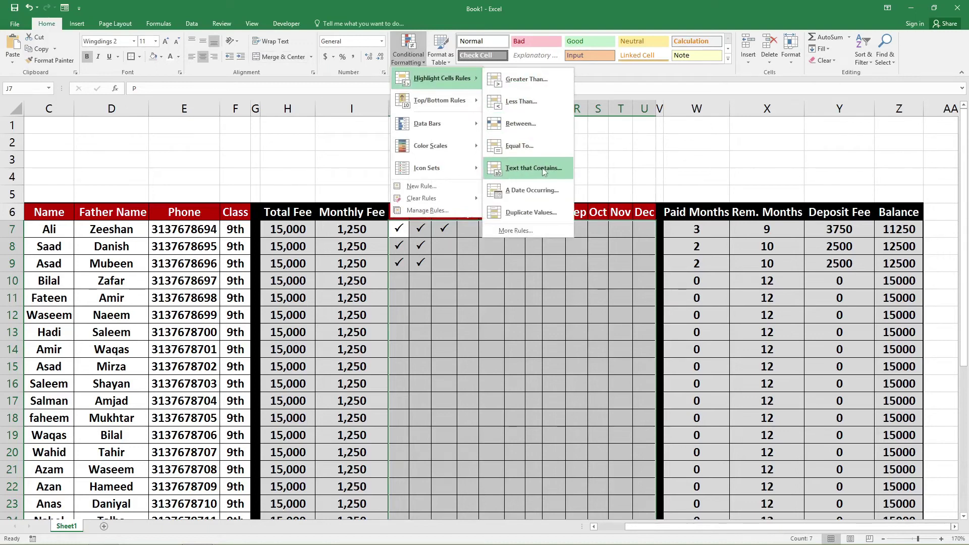
left_click(542, 168)
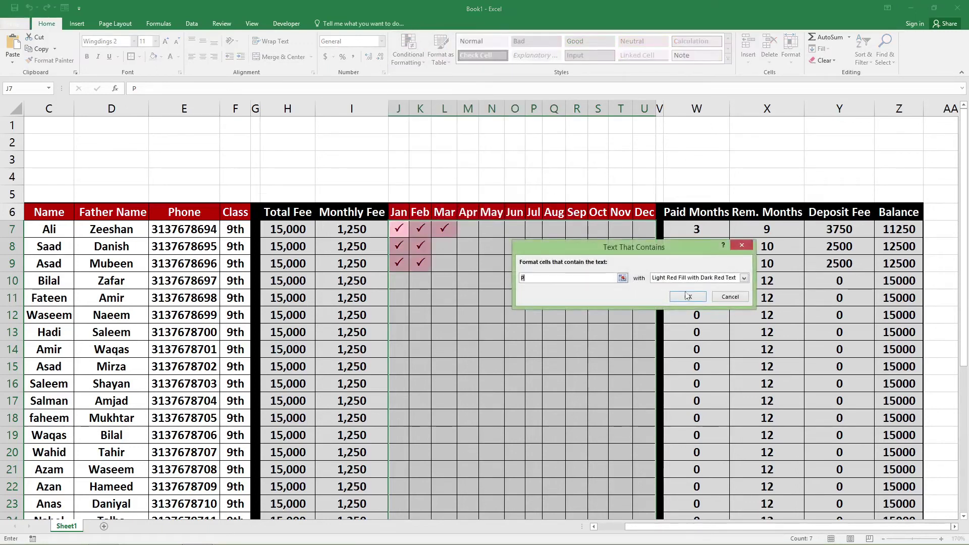
left_click(743, 279)
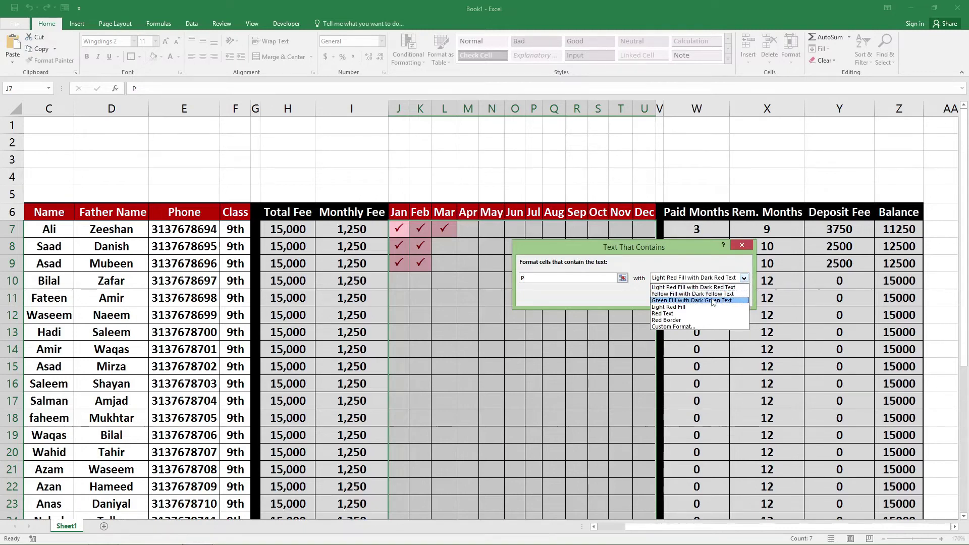
left_click(712, 300)
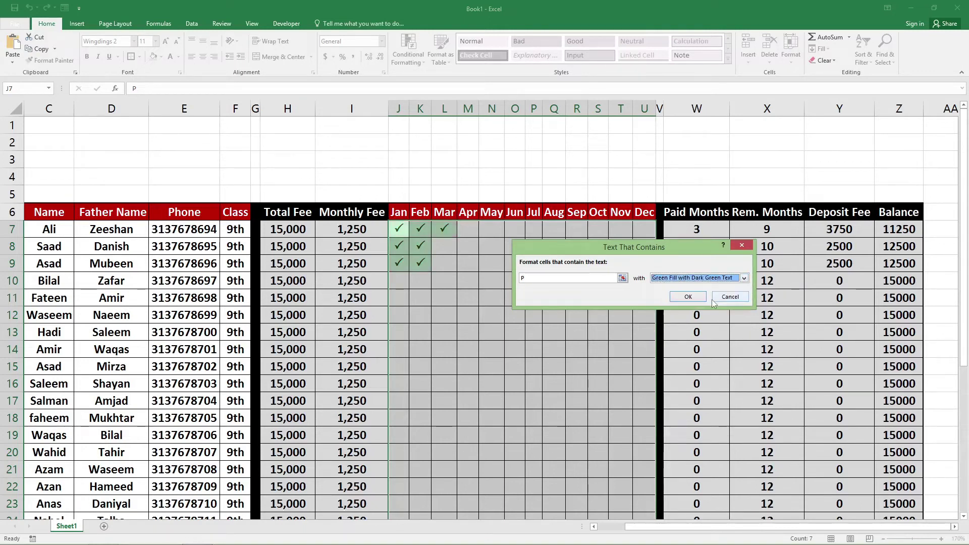
left_click(695, 298)
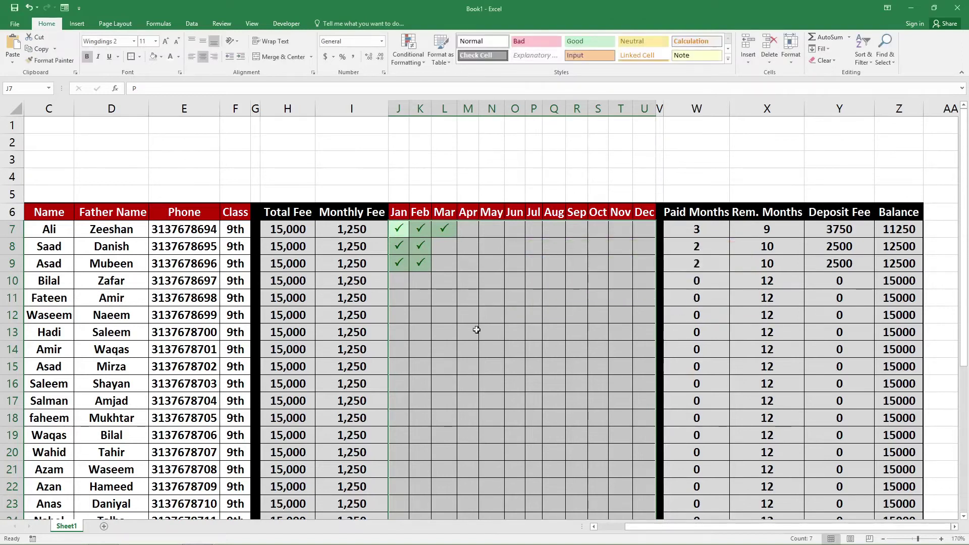
left_click(442, 329)
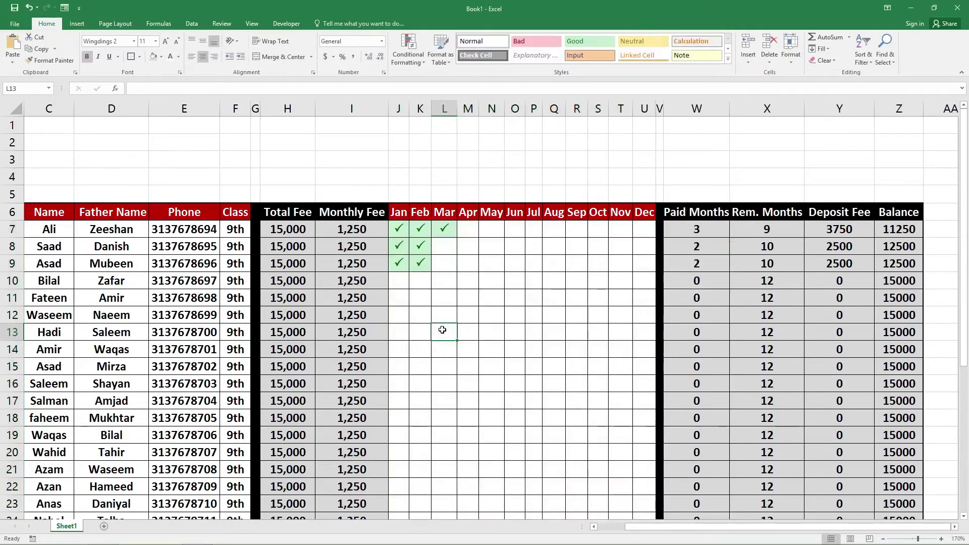
- Mark roll 4's January fee as paid with a P tick in J10
left_click(399, 286)
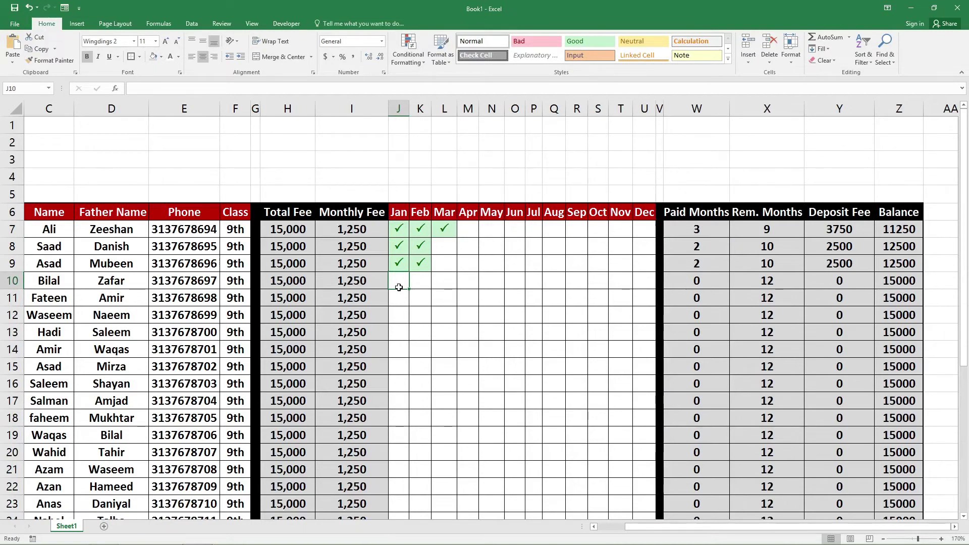
type("P")
left_click(439, 362)
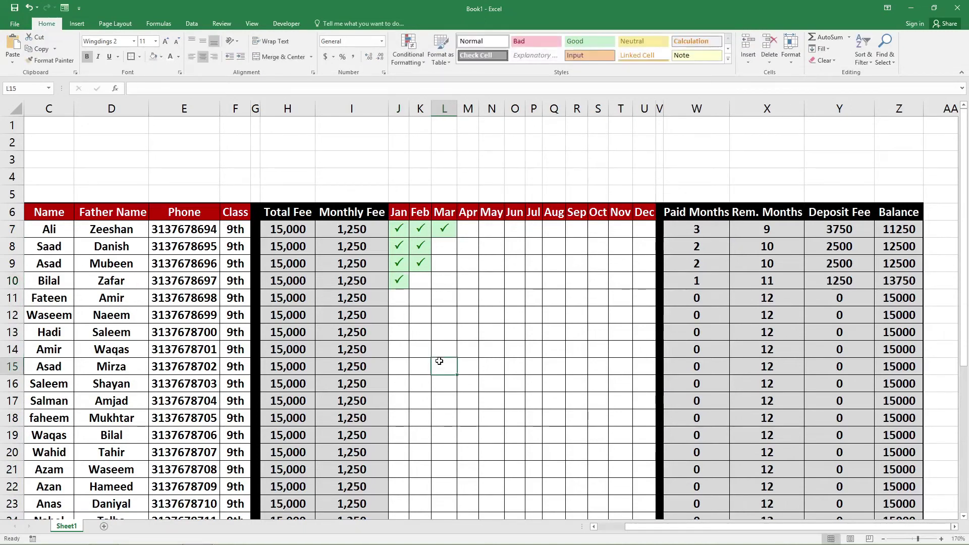
- Leave February cell K10 unticked and bring up the View ribbon tab
left_click(416, 284)
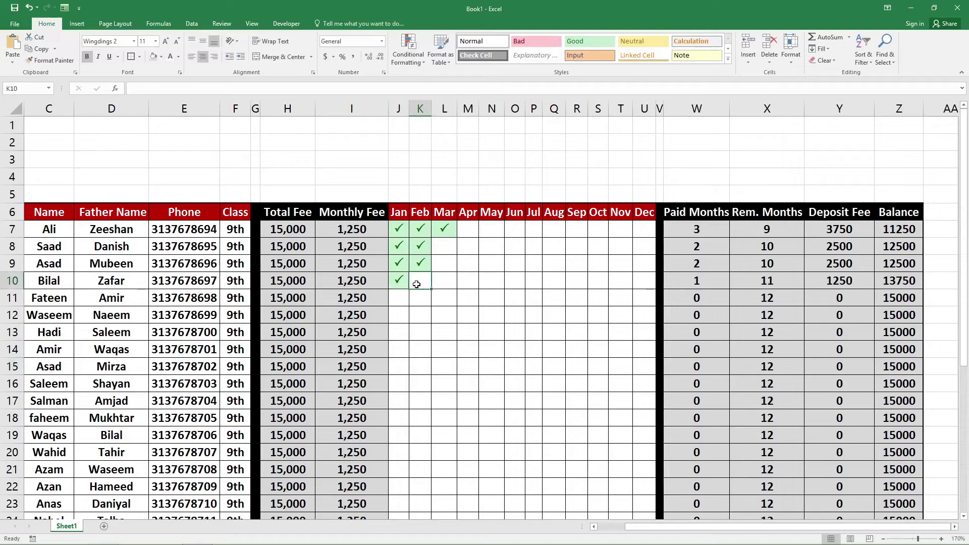
double_click(417, 284)
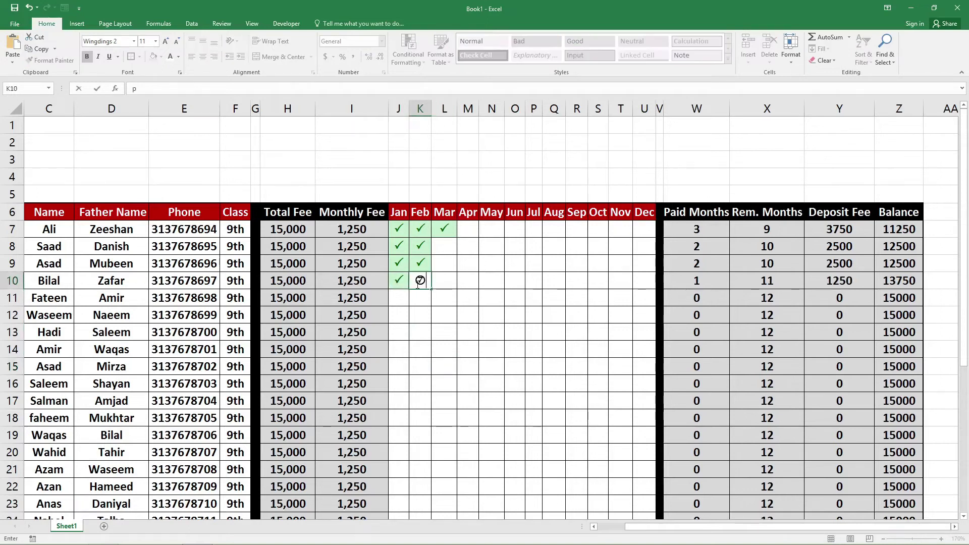
left_click(424, 327)
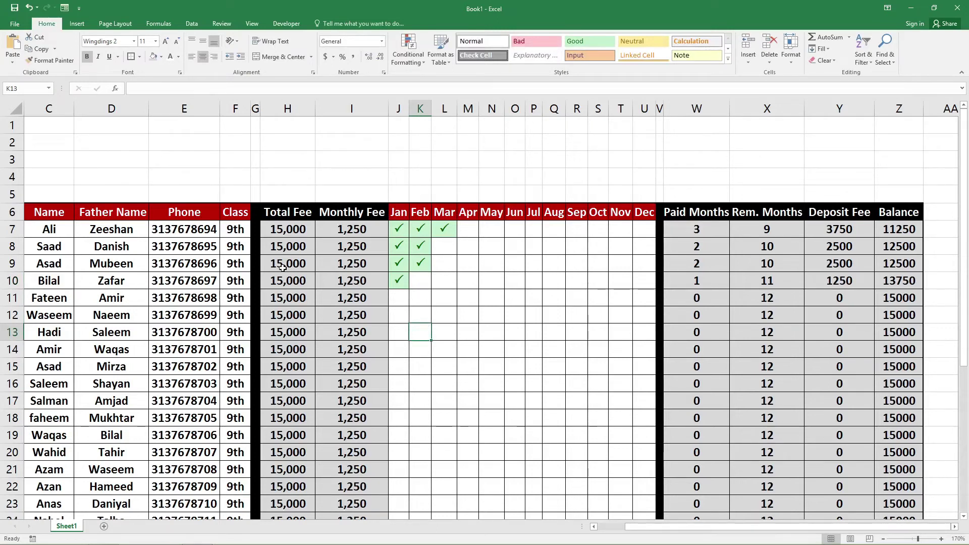
left_click_drag(643, 526, 573, 541)
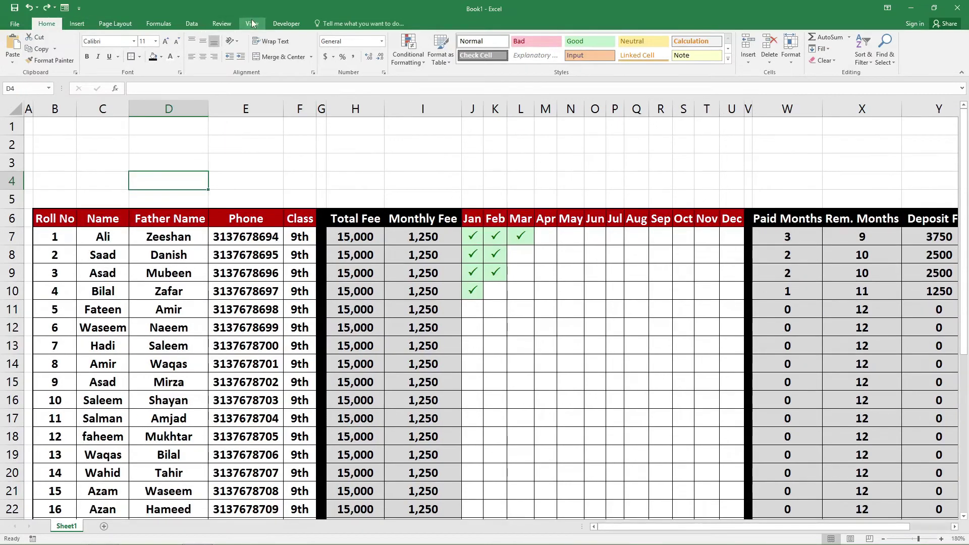
left_click(252, 23)
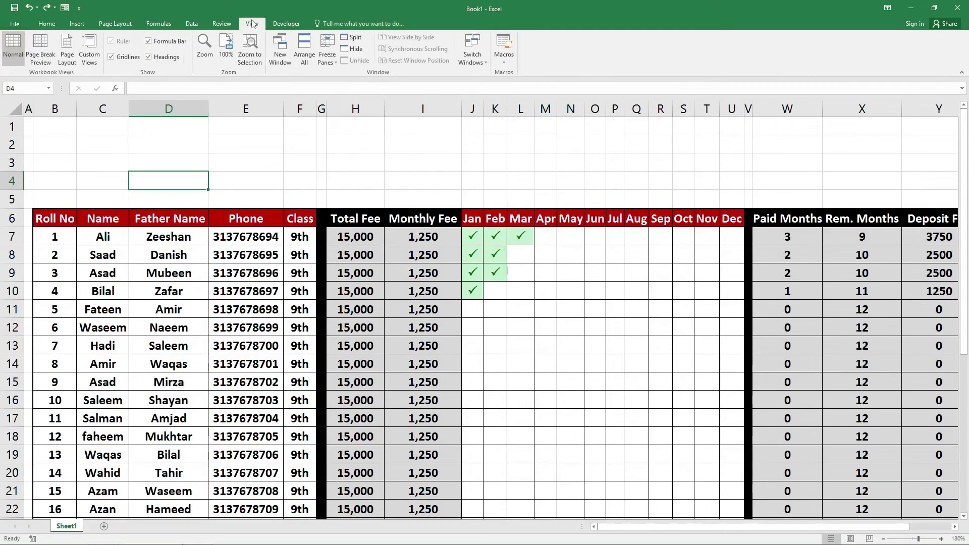
- Hide the sheet's gridlines and fill B2:B4 black
left_click(111, 57)
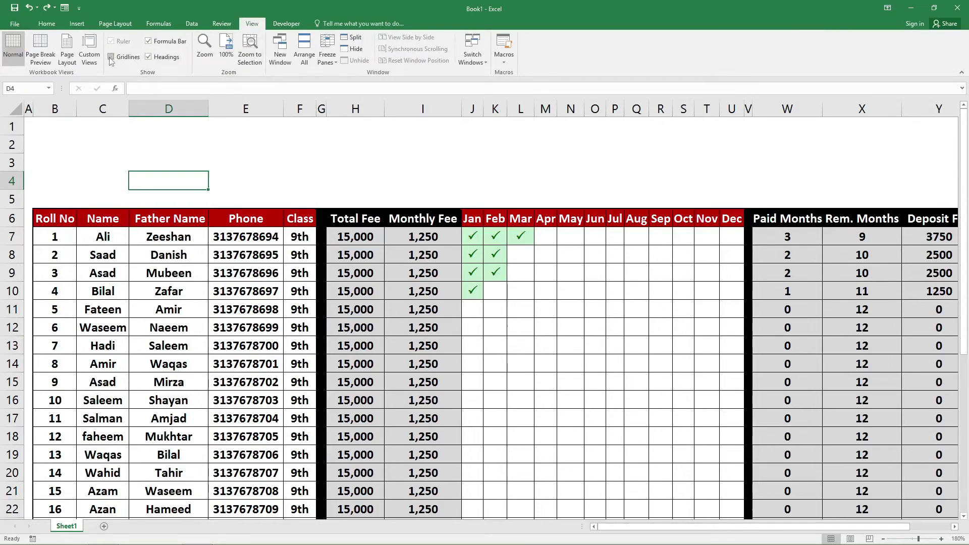
left_click_drag(56, 140, 69, 183)
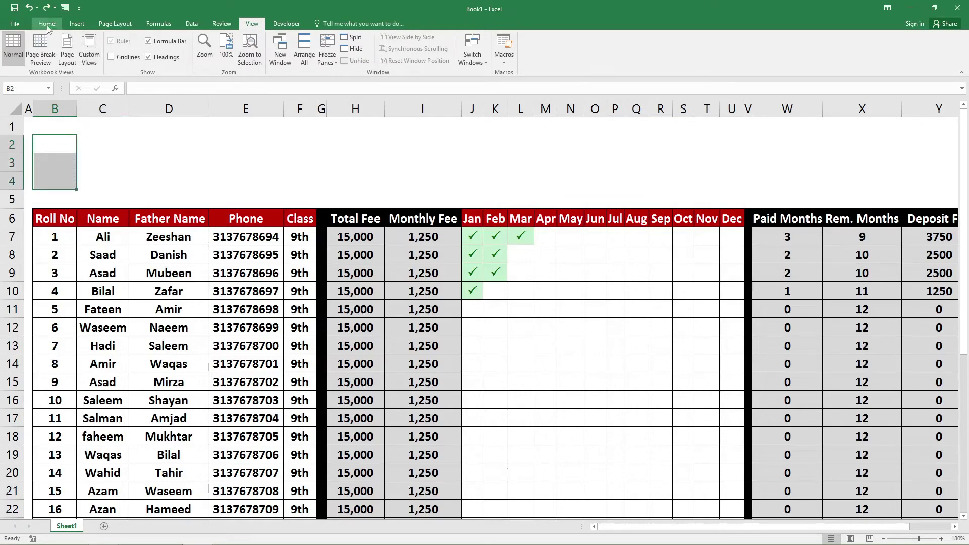
left_click(47, 25)
left_click(153, 57)
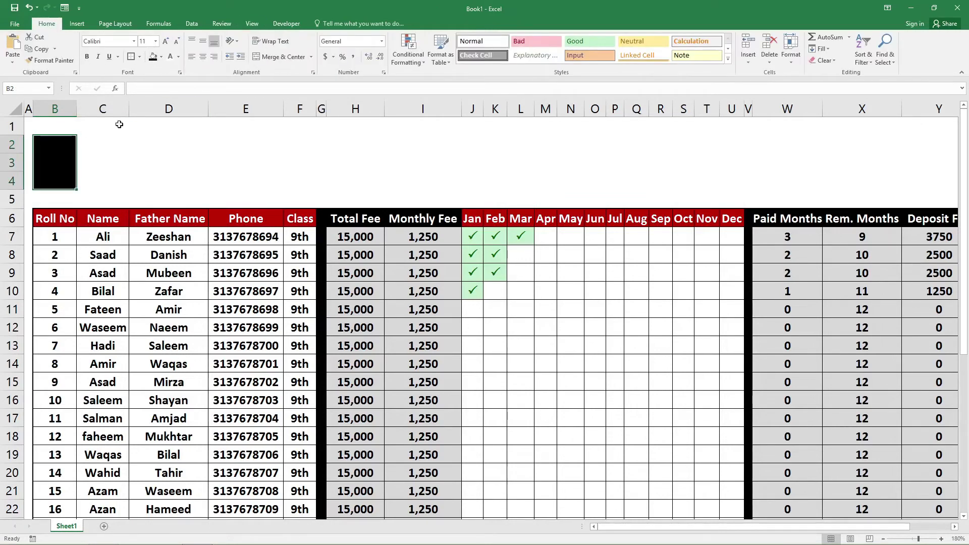
- Fill rows 2–4 from column C across to Z light grey
mouse_move(91, 144)
left_mouse_down()
mouse_move(341, 193)
mouse_move(951, 170)
mouse_move(820, 178)
left_mouse_up()
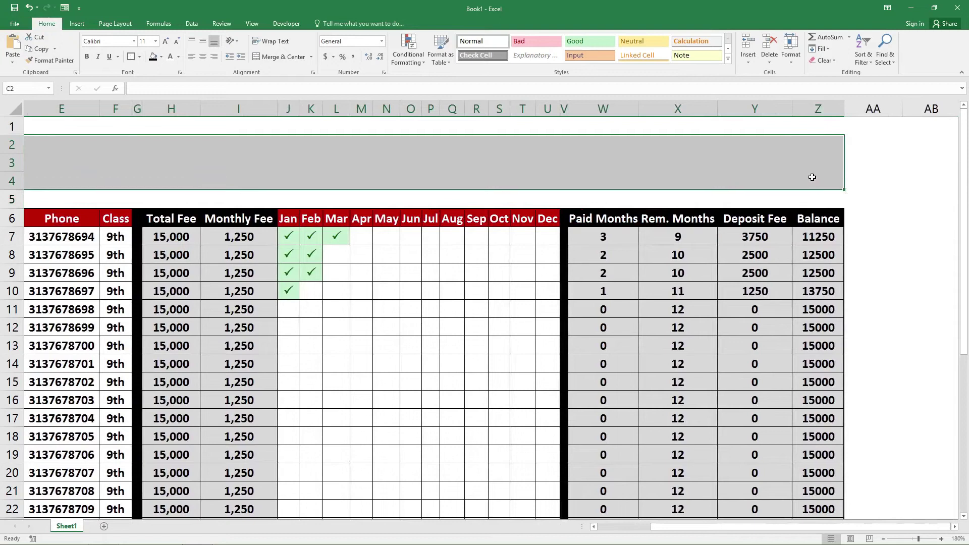
left_click(162, 57)
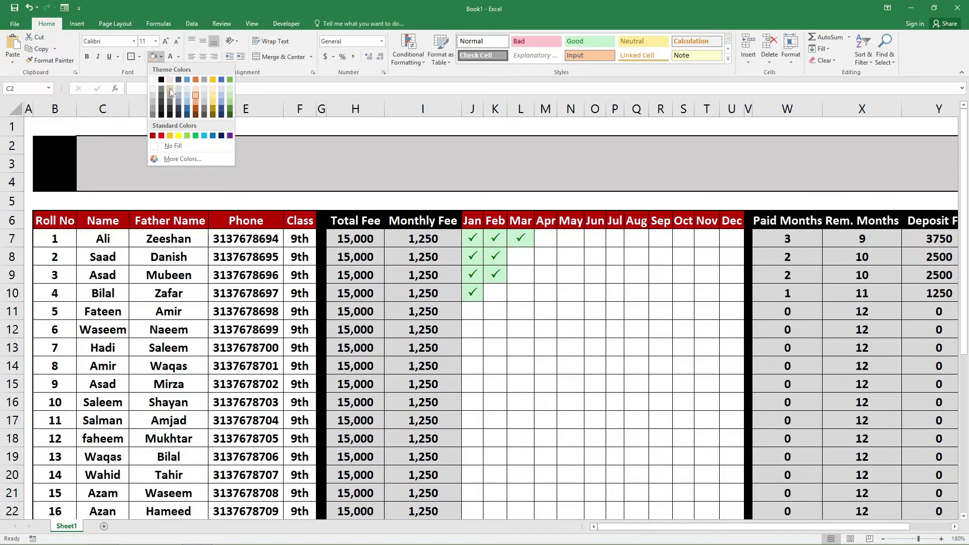
left_click(170, 89)
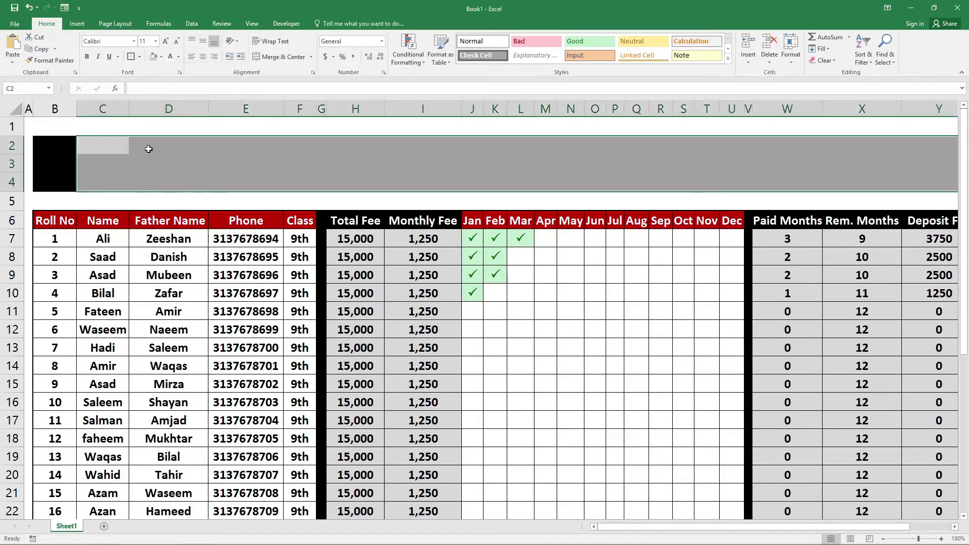
left_click(146, 202)
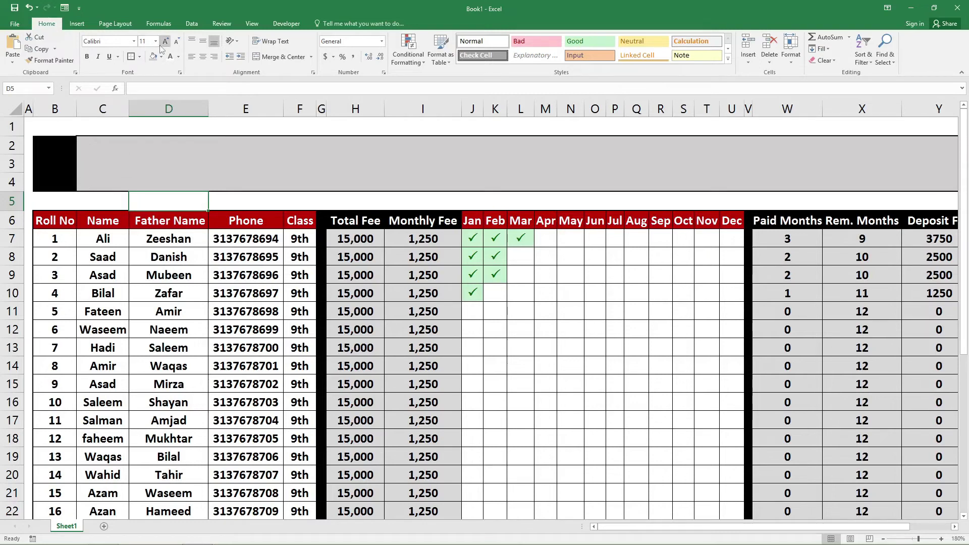
- Draw a rounded rectangle over C2:E4 in the grey band
left_click(77, 24)
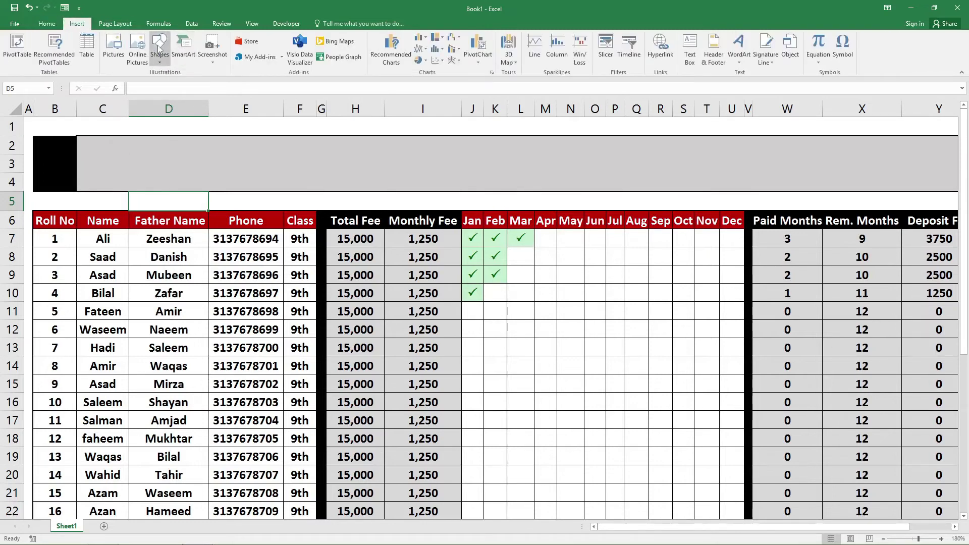
left_click(159, 49)
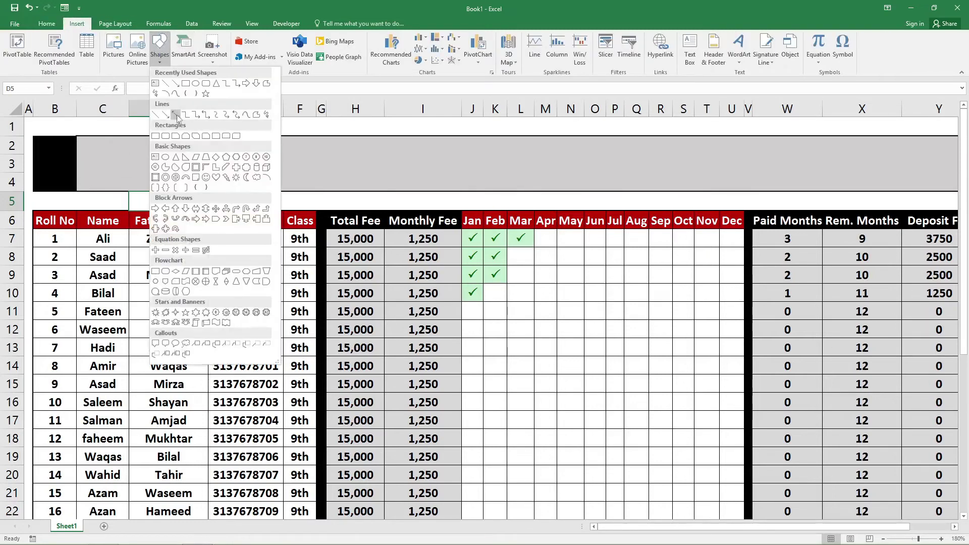
left_click(206, 84)
left_click_drag(107, 148, 236, 182)
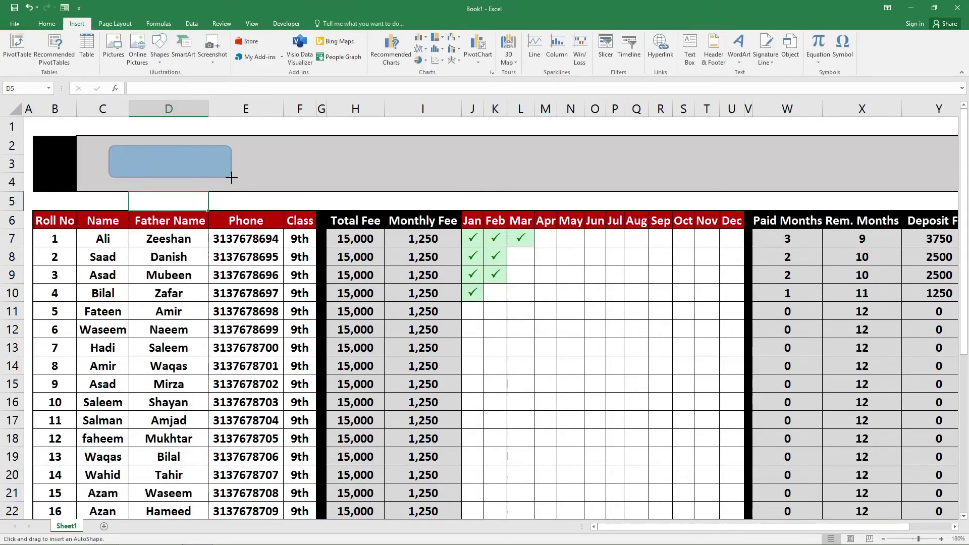
left_click_drag(236, 182, 232, 181)
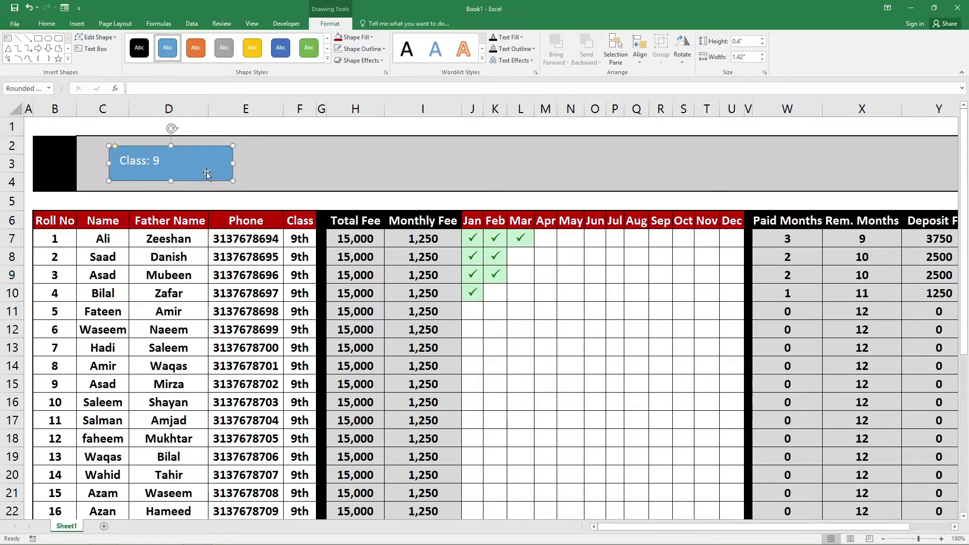
- Give the button a dark red fill, an outline style and a bevelled, shadowed preset effect
left_click(353, 37)
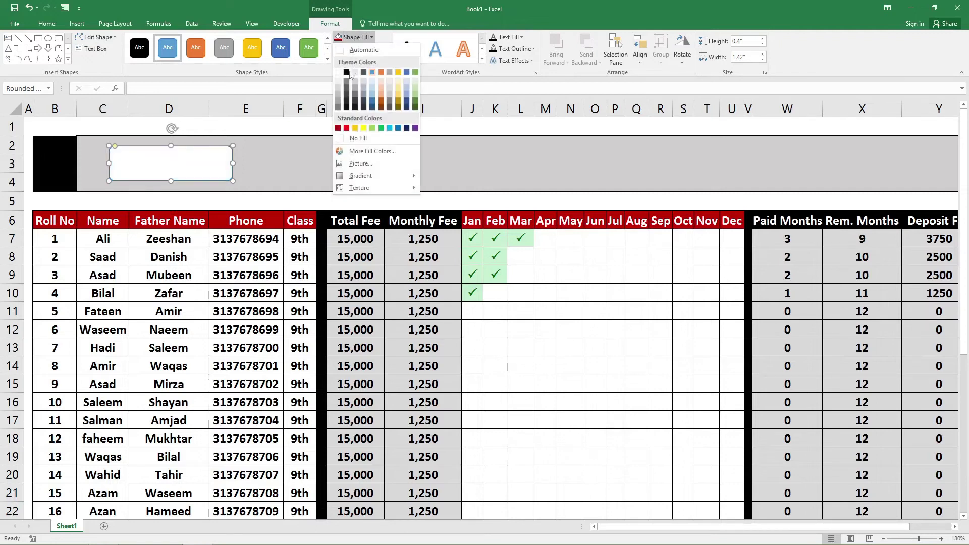
left_click(337, 129)
left_click(362, 48)
left_click(390, 150)
left_click(359, 60)
mouse_move(366, 78)
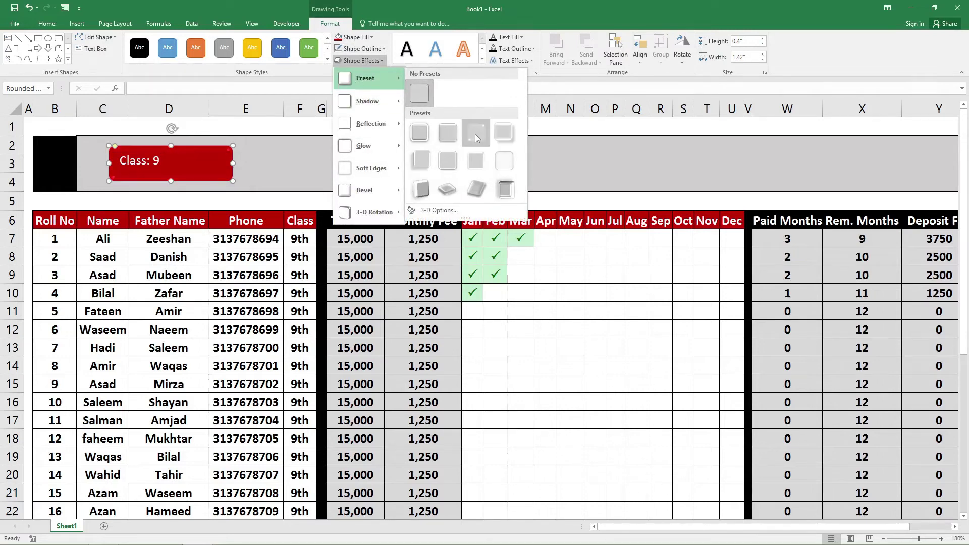
left_click(503, 134)
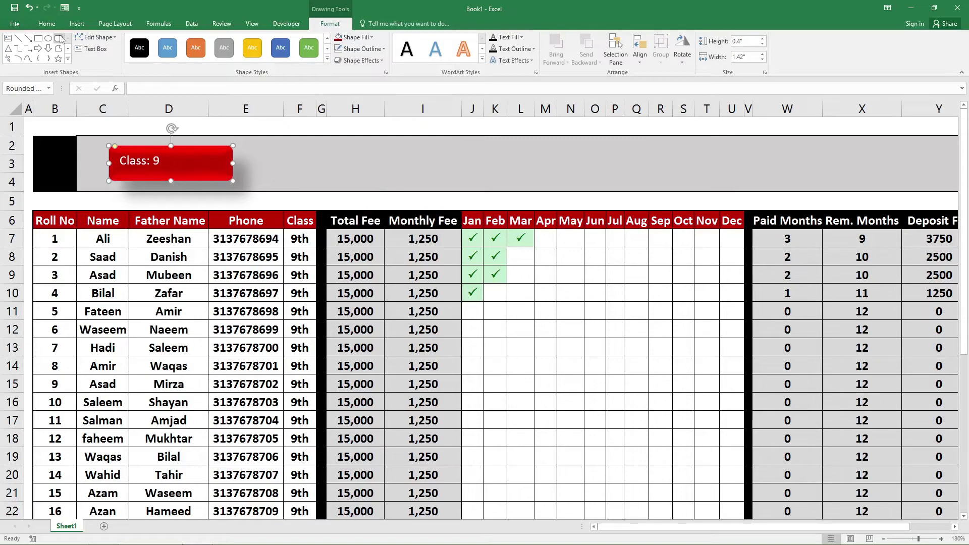
- Centre the Class: 9 label both ways, make it bold and enlarge it to 20 pt
left_click(46, 24)
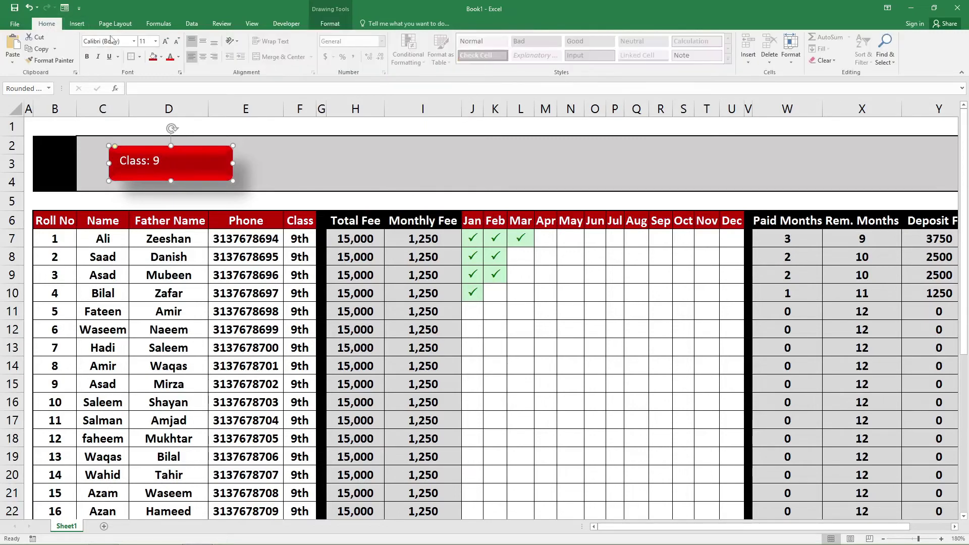
left_click(202, 56)
left_click(202, 41)
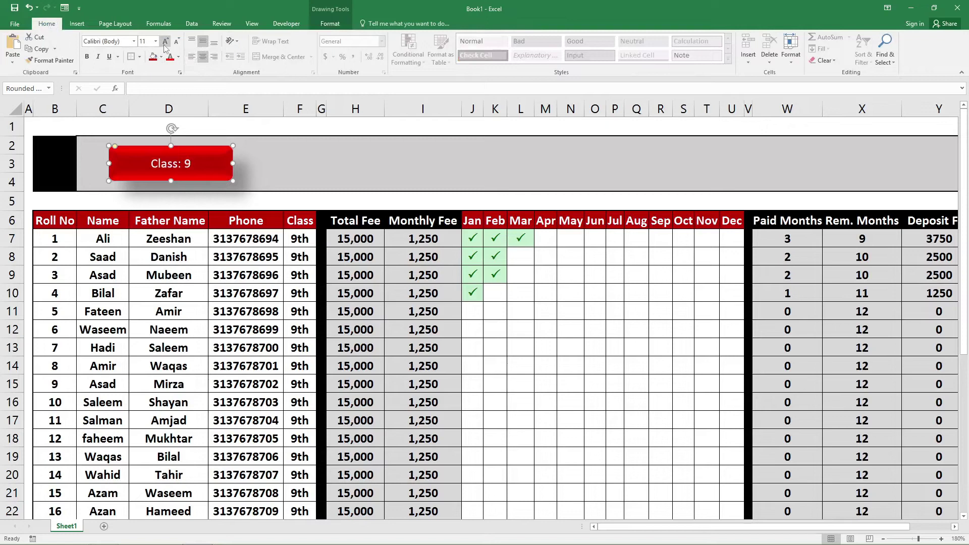
left_click(86, 57)
left_click(166, 41)
left_click(166, 41)
left_click(165, 42)
left_click(165, 41)
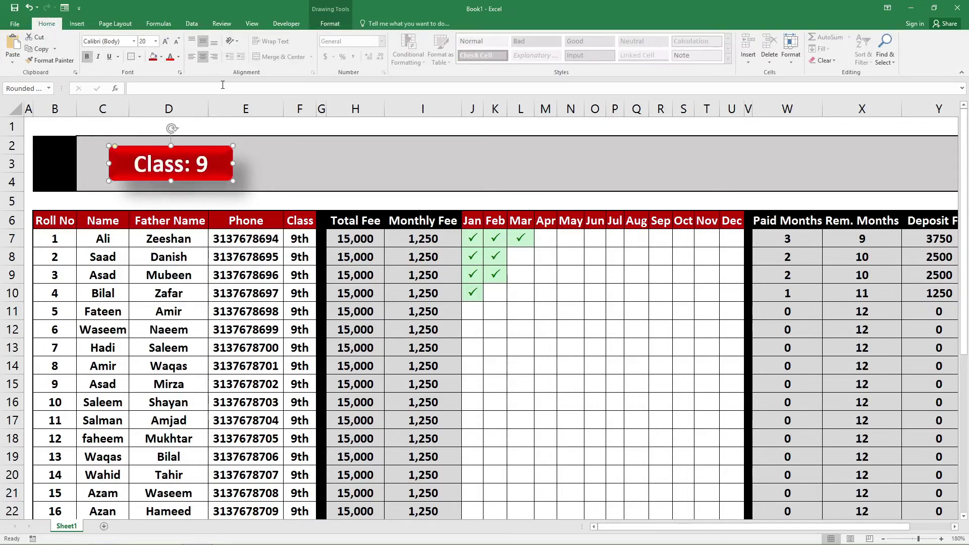
- Duplicate the Class: 9 button three times, lining the copies up to its right
key("ctrl+d")
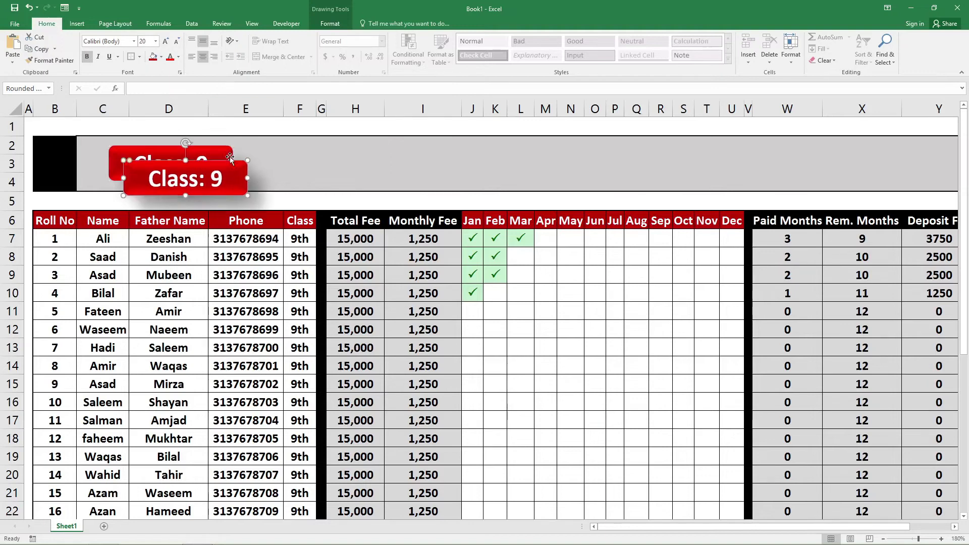
left_click_drag(234, 175, 351, 161)
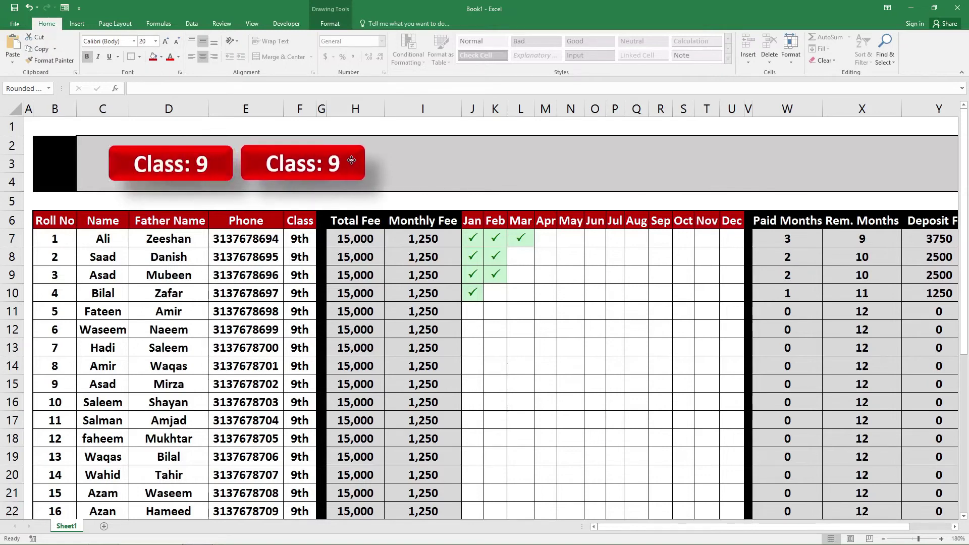
key("ctrl+d")
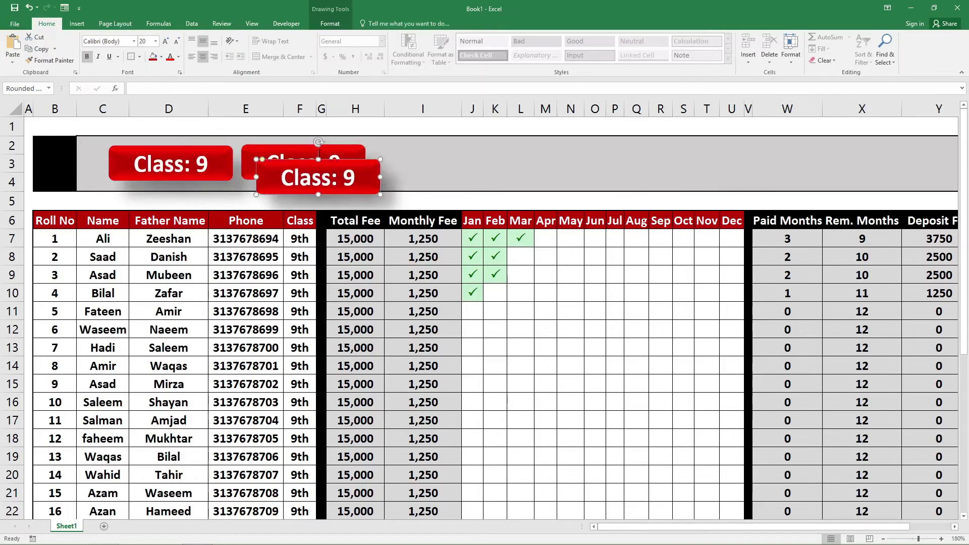
left_click_drag(367, 178, 484, 162)
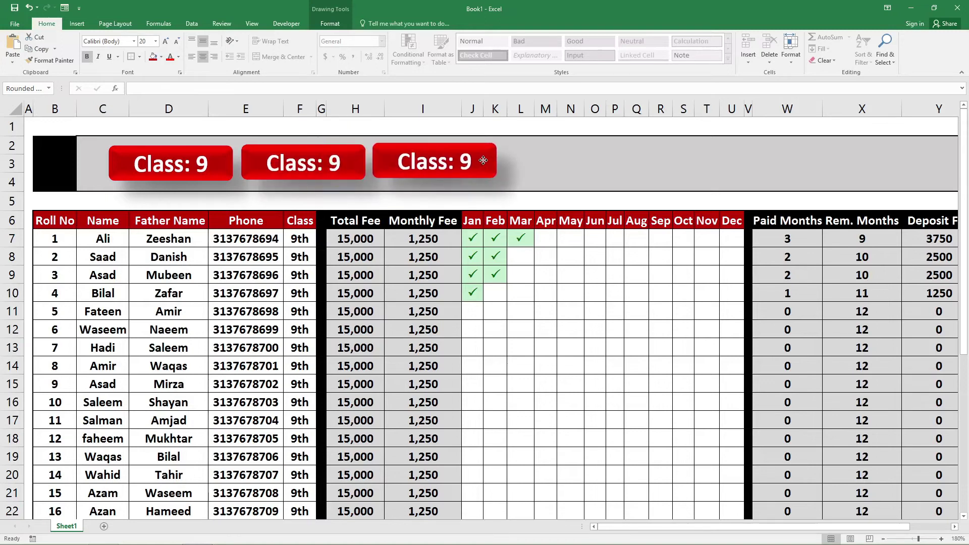
key("ctrl+d")
left_click_drag(495, 182, 618, 163)
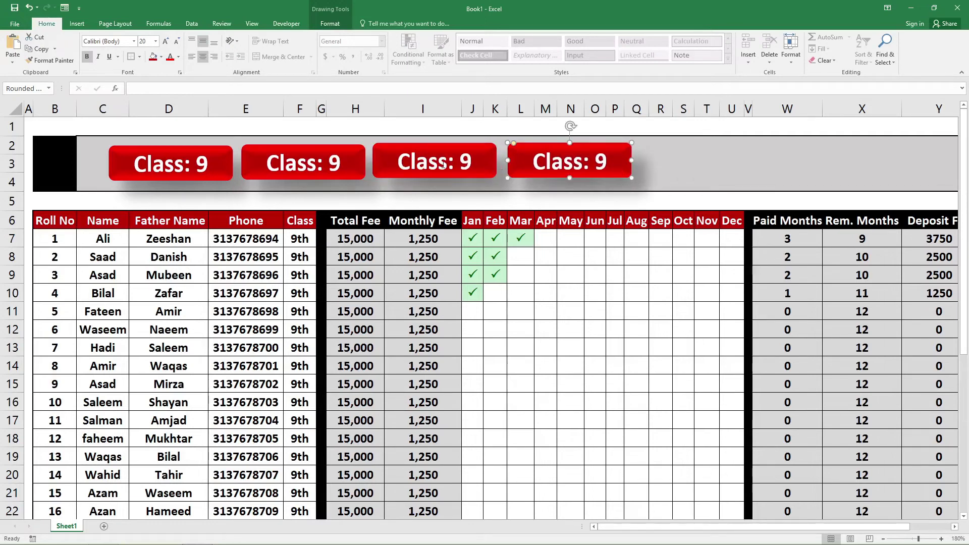
left_click_drag(483, 166, 485, 164)
- Relabel the three copies Class: 10, Class: 11 and Class: 12
left_click(338, 162)
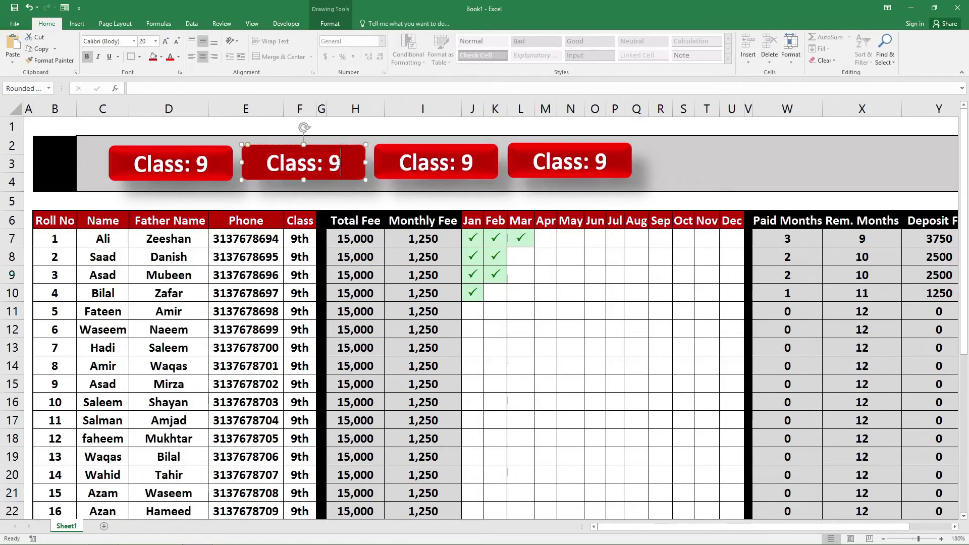
key("BackSpace")
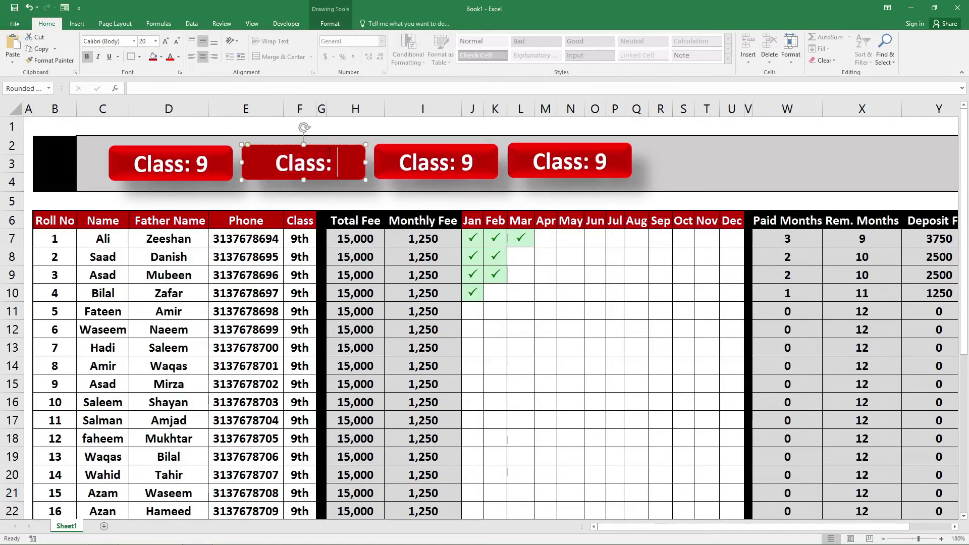
type("10")
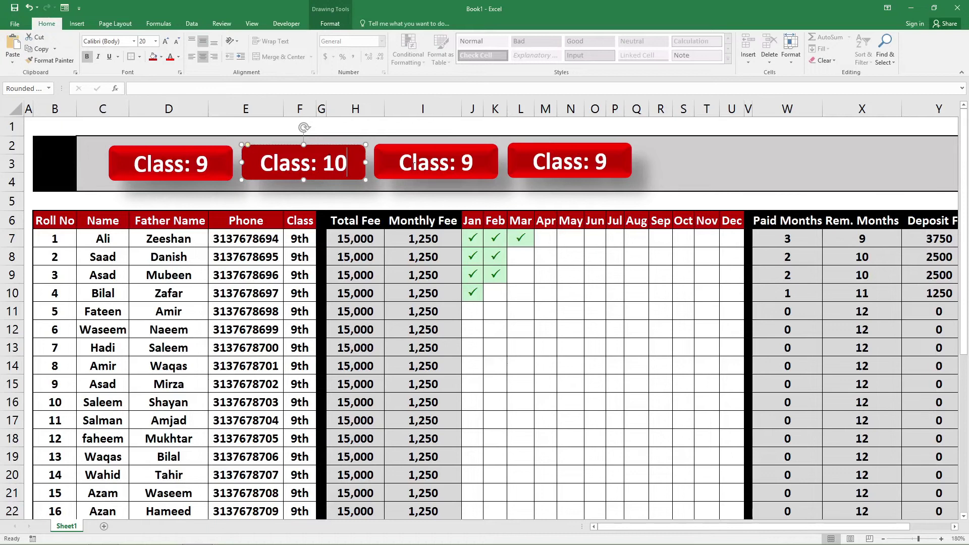
left_click(473, 163)
key("BackSpace")
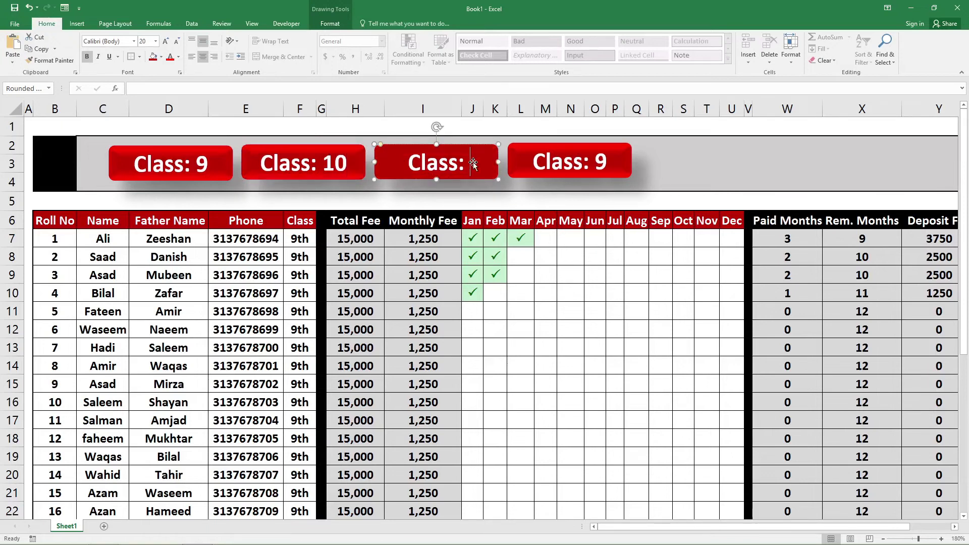
type("11")
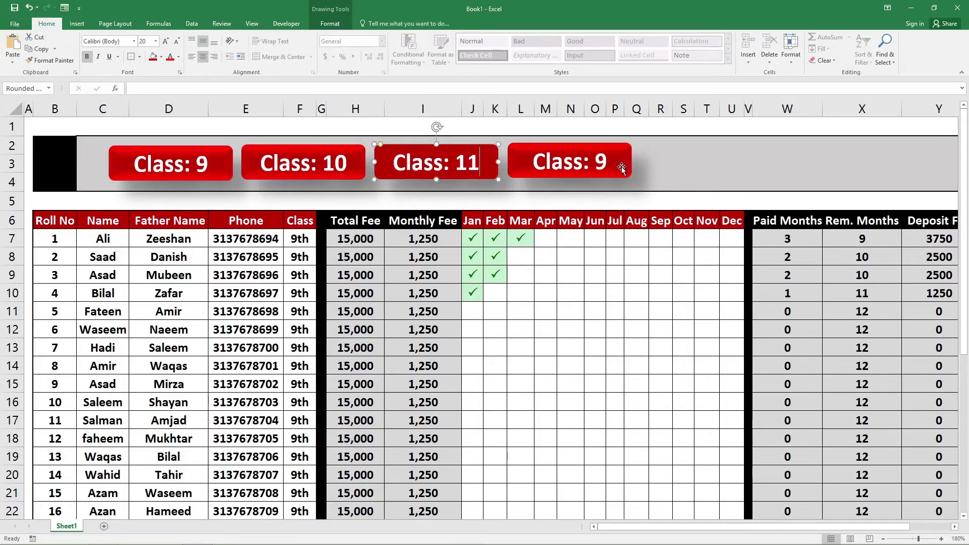
left_click(607, 162)
key("BackSpace")
type("12")
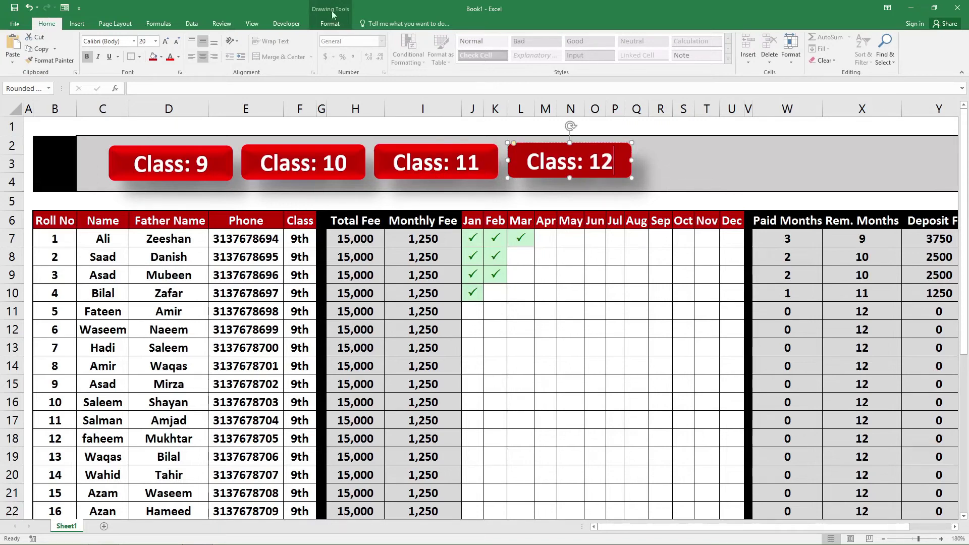
left_click(579, 290)
- Tick January as paid for rolls 5–7 in J11, J12 and J13
scroll(268, 429, "down", 2)
scroll(232, 449, "up", 2)
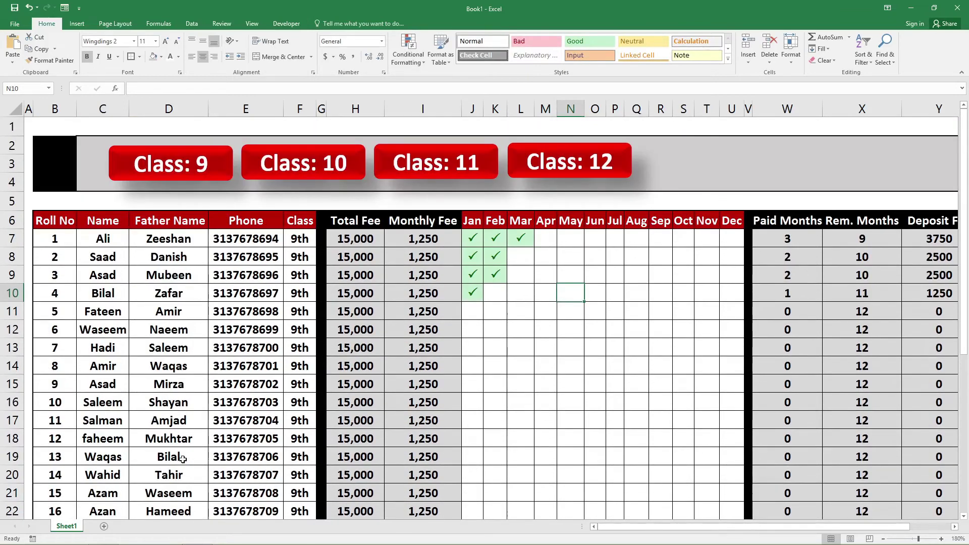
left_click(473, 315)
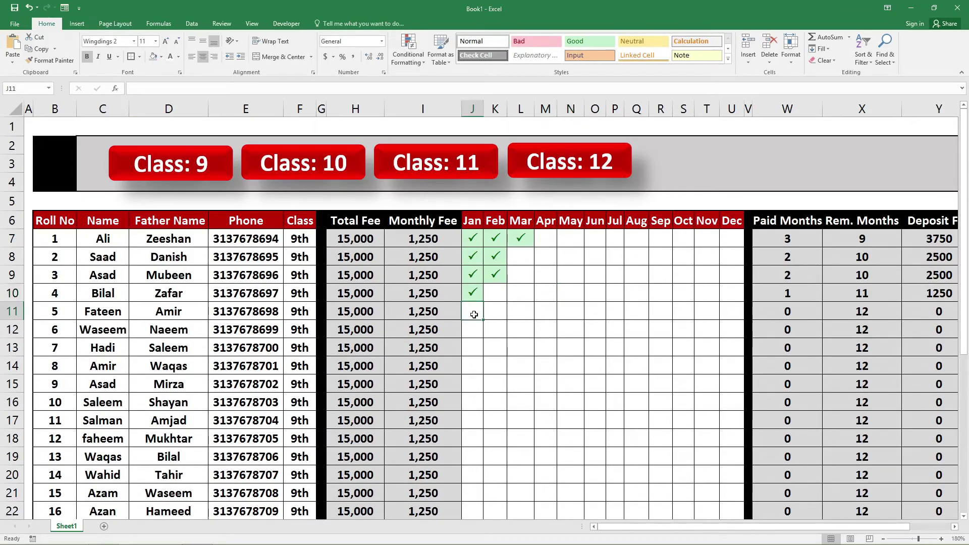
type("P")
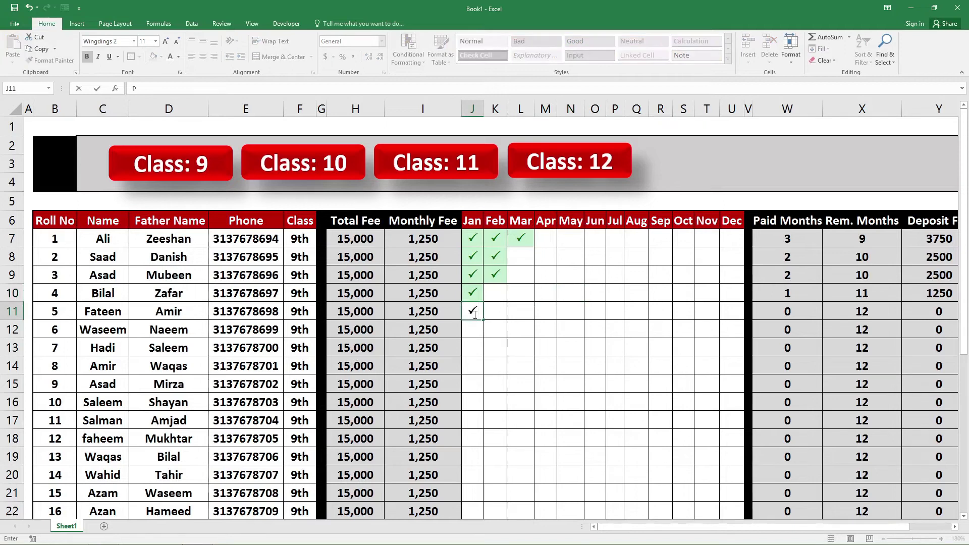
key("Return")
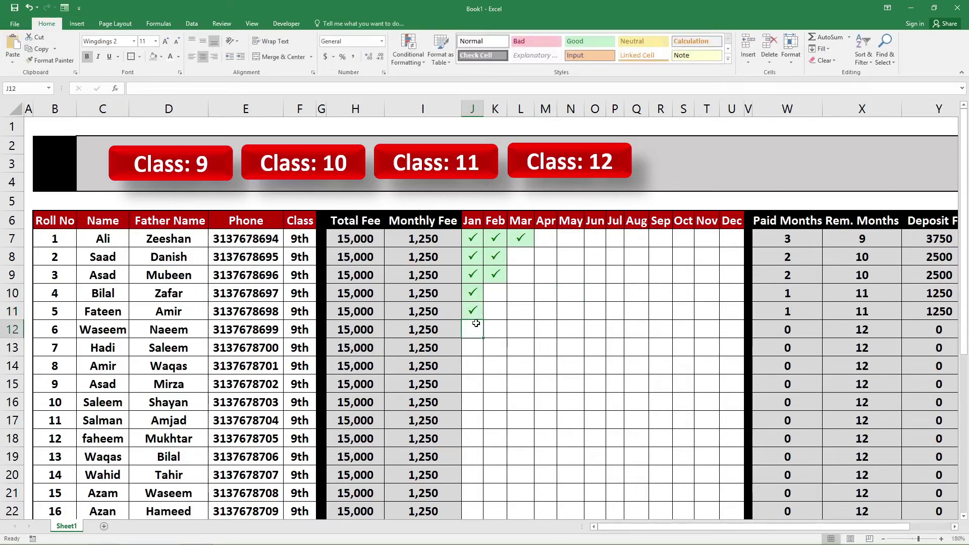
type("P")
key("Return")
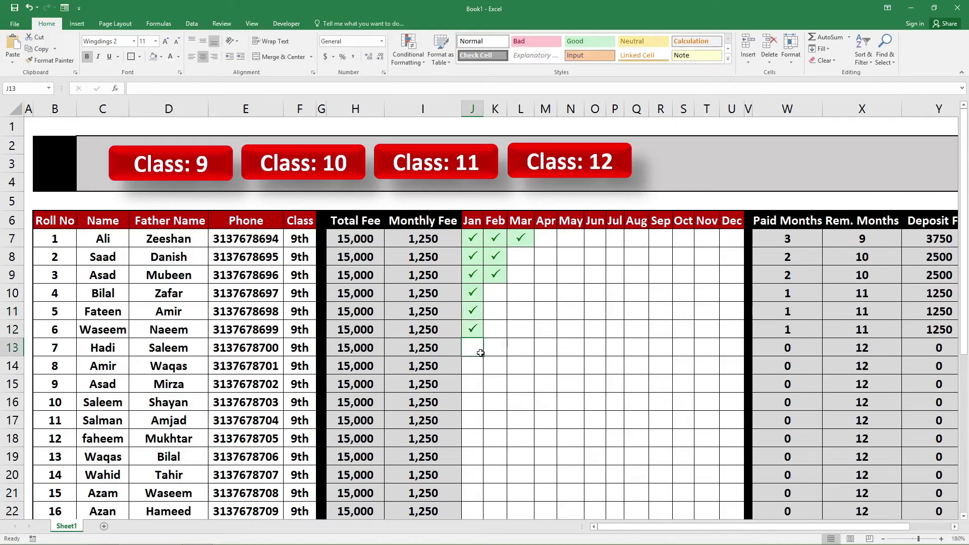
left_click(502, 349)
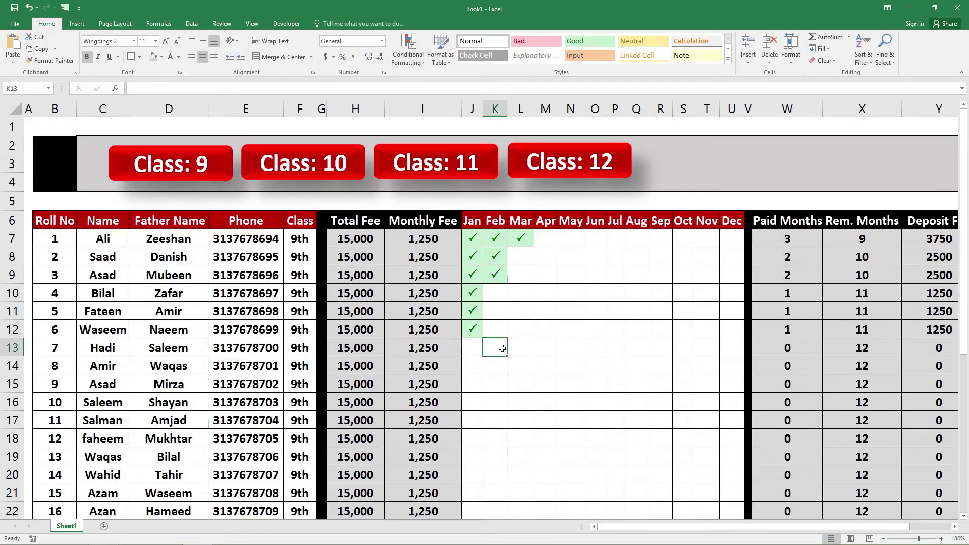
left_click(468, 347)
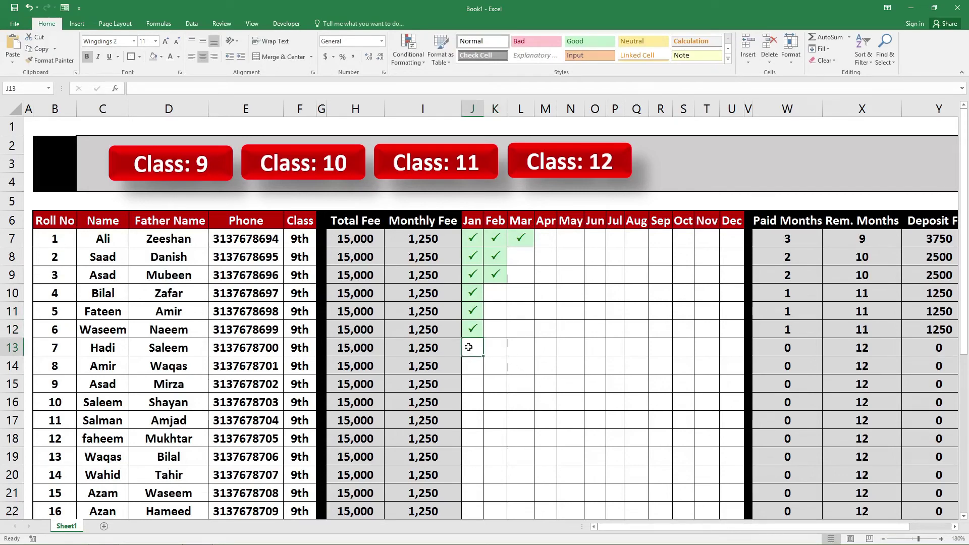
type("P")
left_click(488, 398)
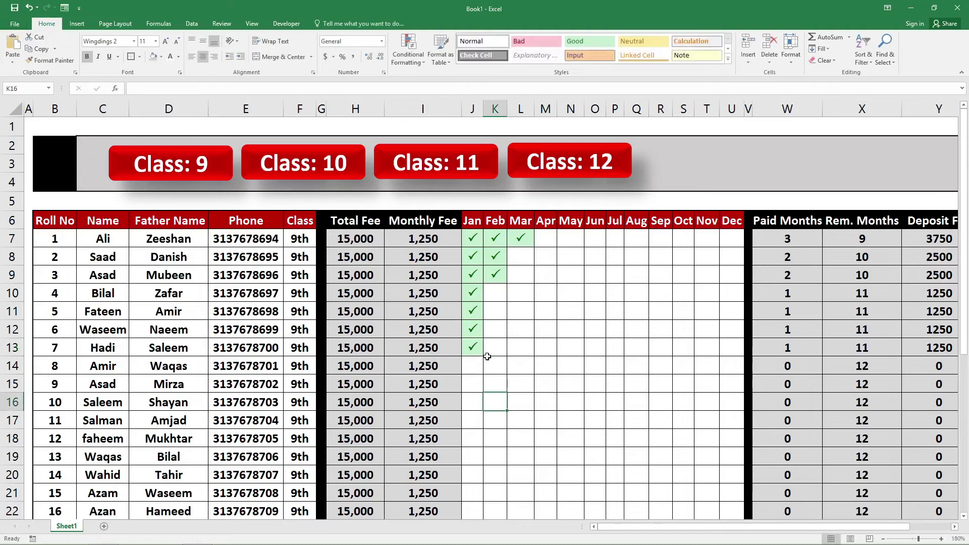
- Tick February as paid for roll 4 in K10
left_click(497, 298)
type("P")
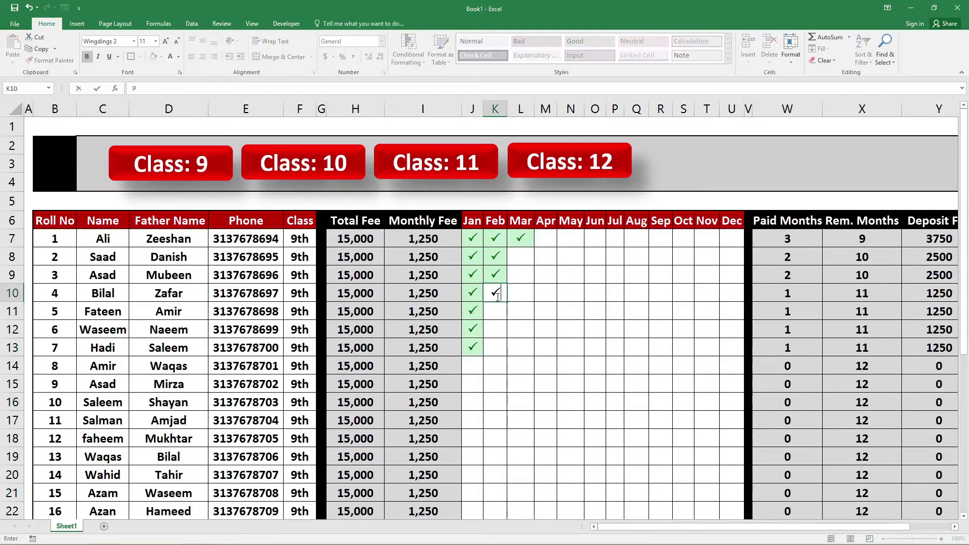
left_click(512, 325)
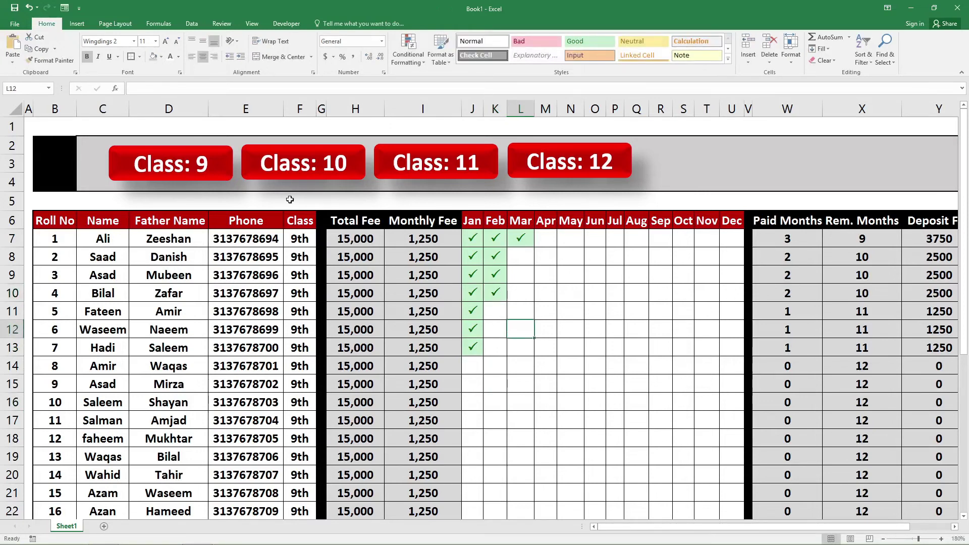
- Align the Class: 10, Class: 11 and Class: 12 buttons with the others
left_click(355, 167, "ctrl")
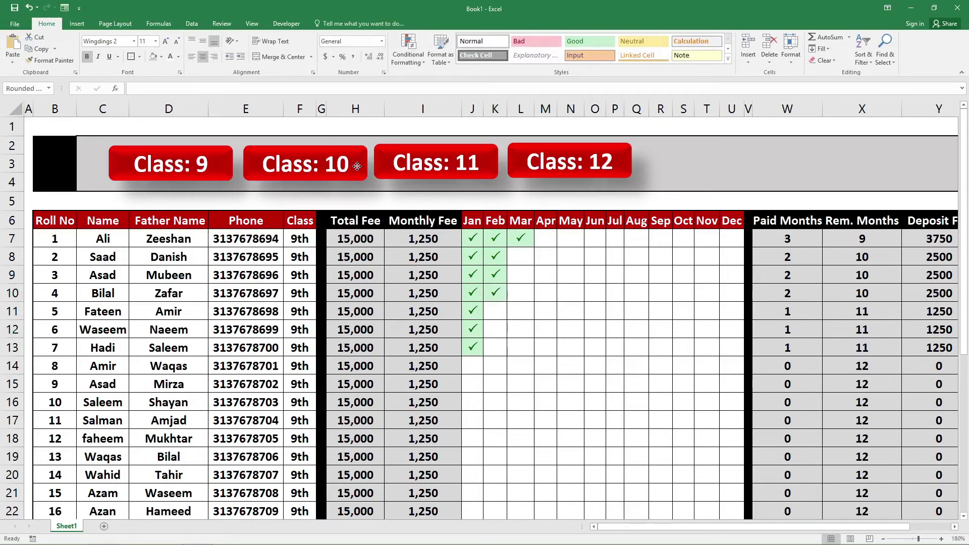
left_click(497, 171, "ctrl")
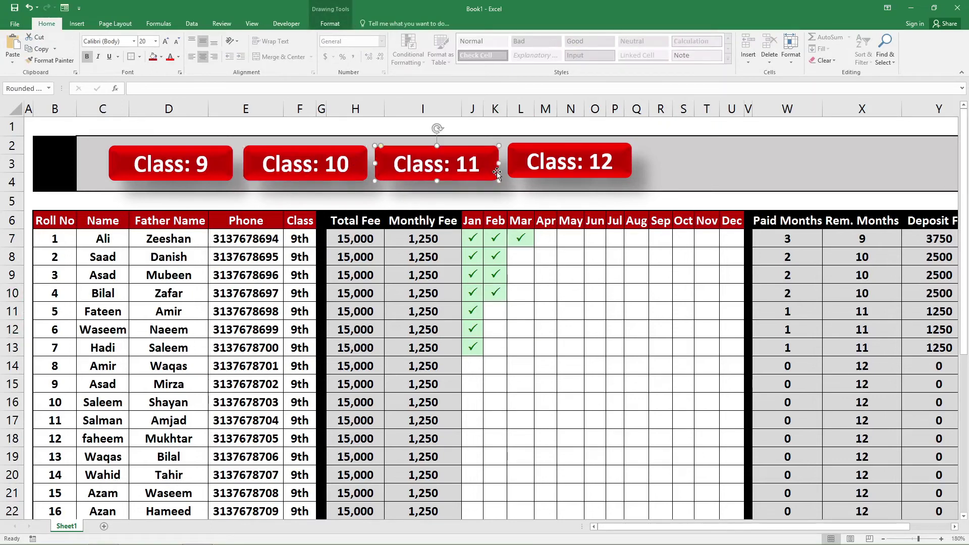
left_click(620, 172, "ctrl")
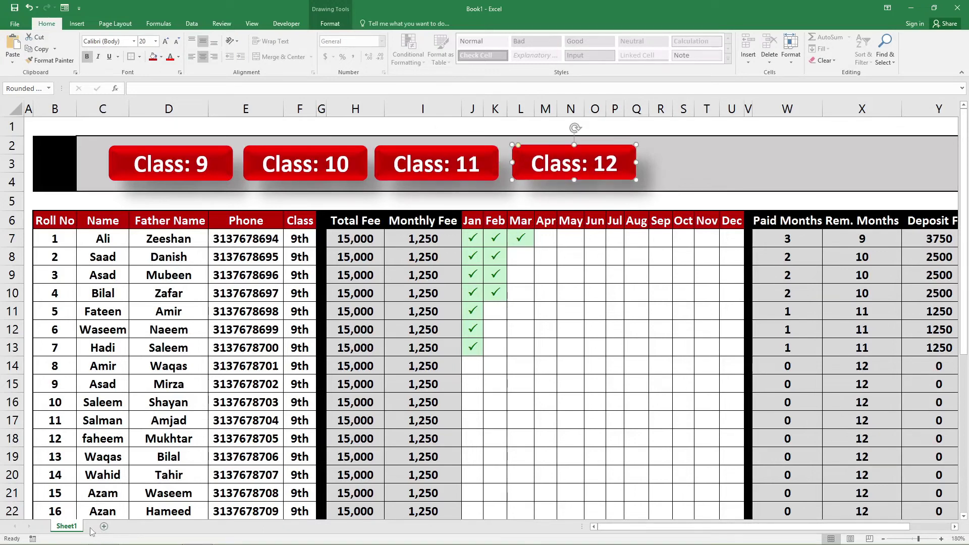
right_click(75, 527)
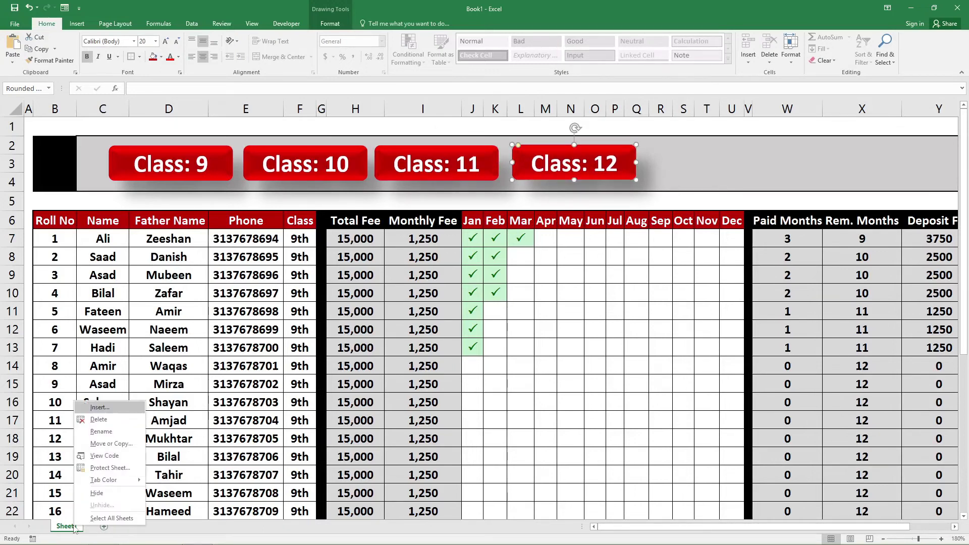
- Make a first copy of Sheet1 via Move or Copy with Create a copy ticked
left_click(108, 446)
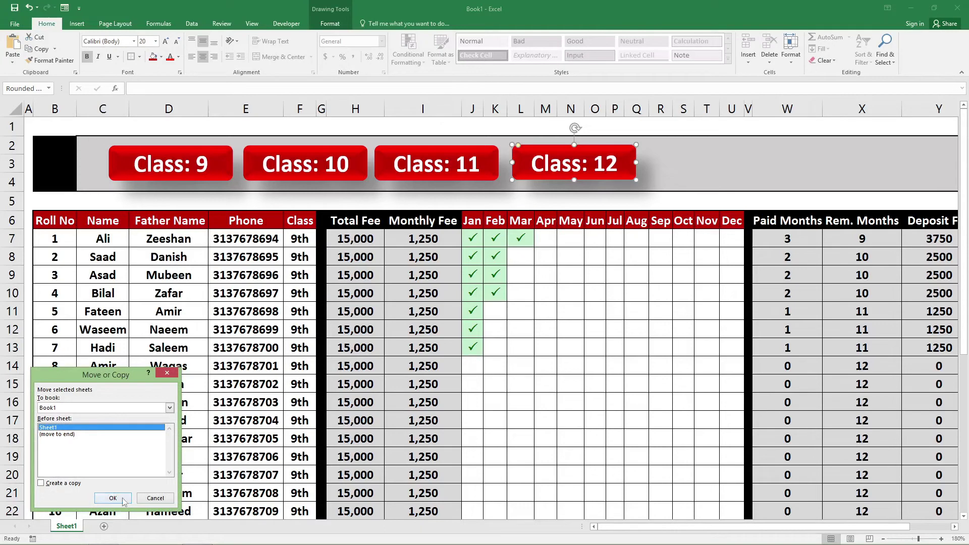
left_click(42, 484)
left_click(113, 498)
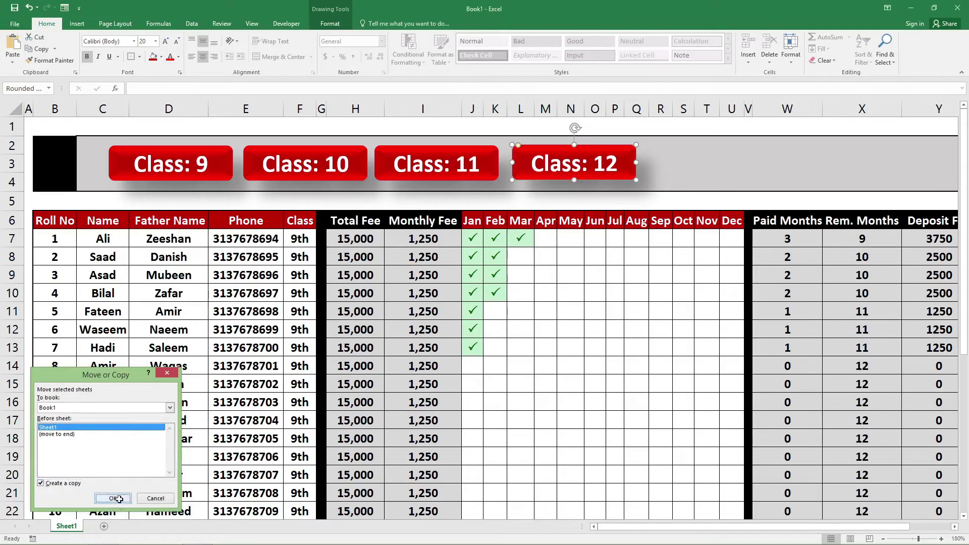
left_click(120, 528)
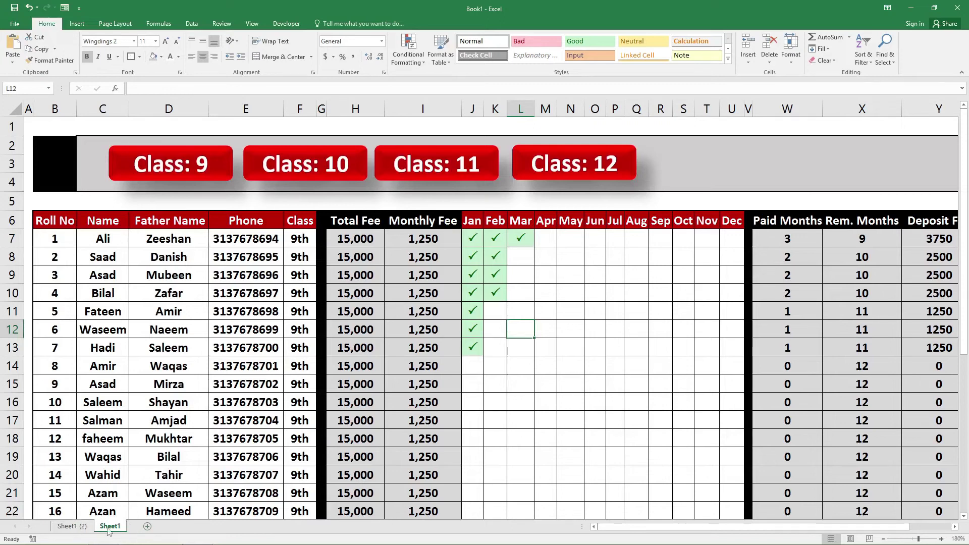
- Make a second copy of Sheet1, placed before Sheet1
right_click(115, 528)
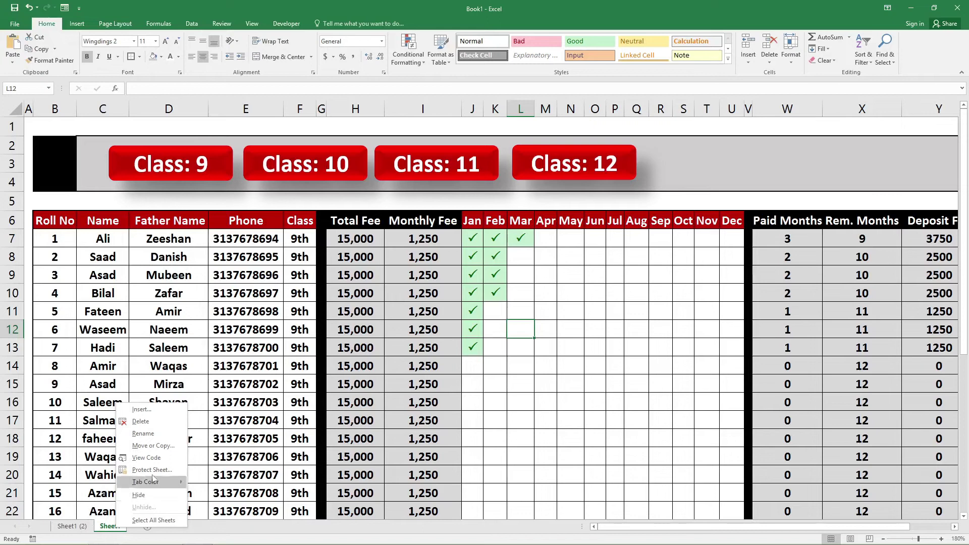
left_click(158, 448)
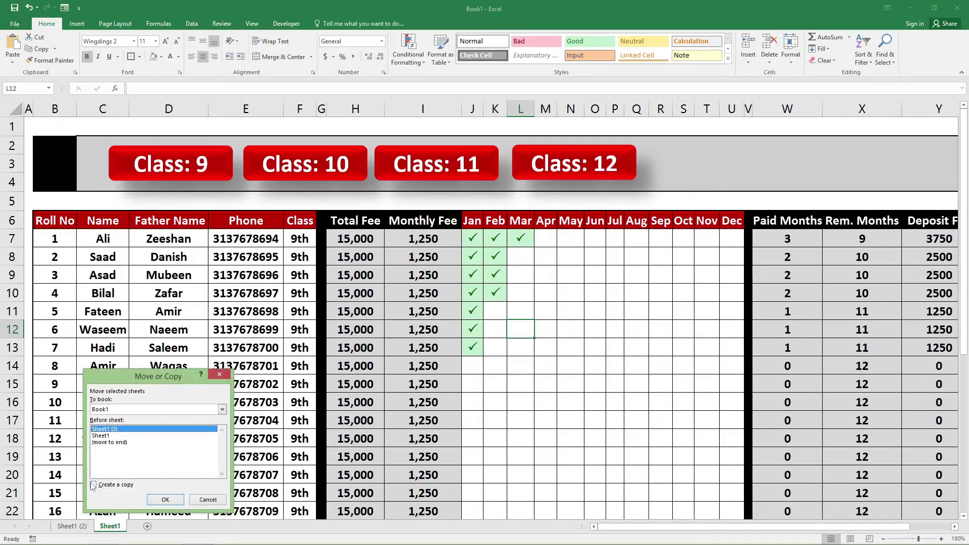
left_click(117, 435)
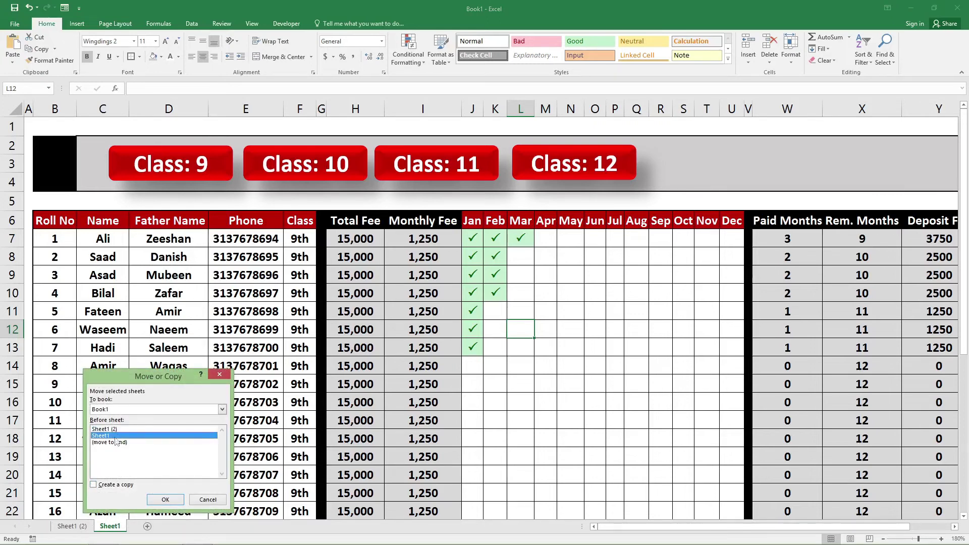
left_click(94, 485)
left_click(165, 499)
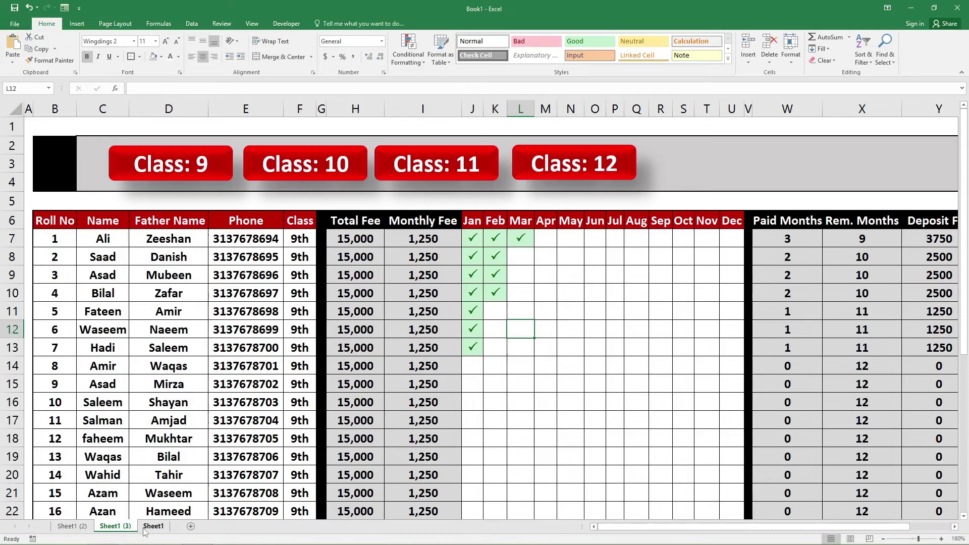
- Make a third copy of the sheet, giving four identical sheets
right_click(118, 527)
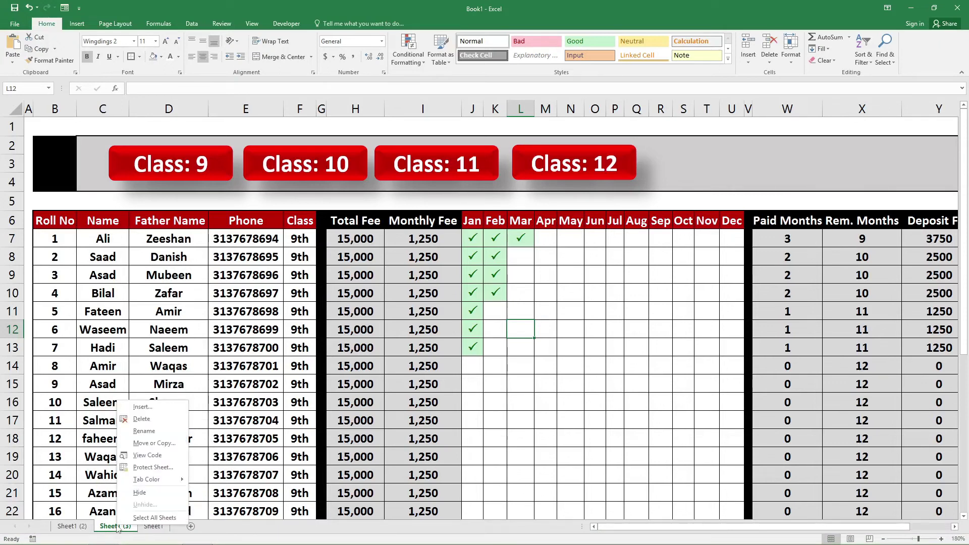
left_click(162, 443)
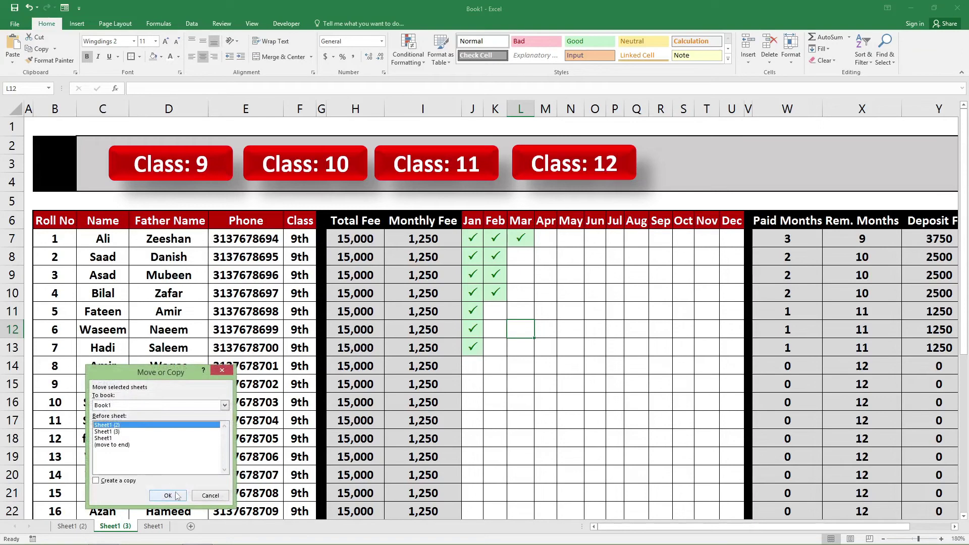
left_click(97, 480)
left_click(168, 496)
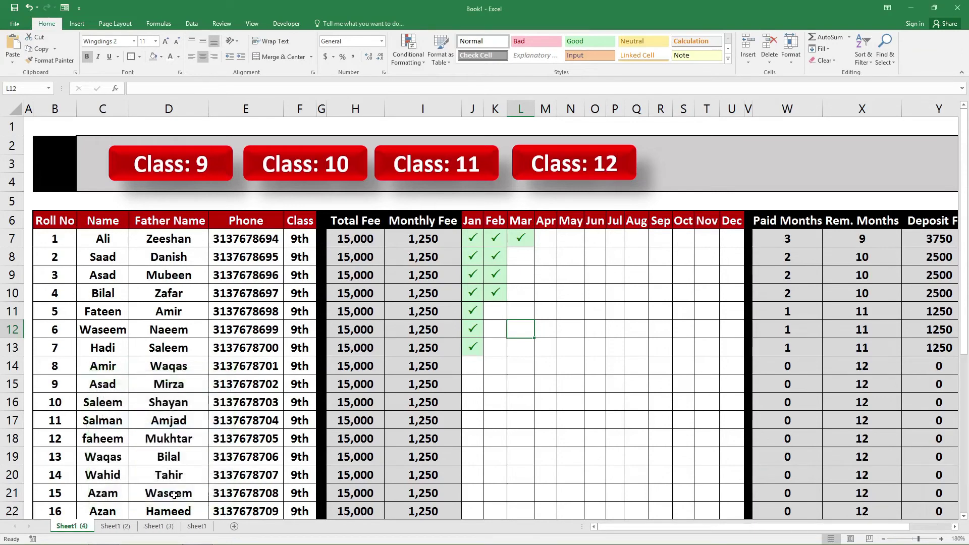
- Rename Sheet1 to Class 9 and Sheet1 (3) to Class 10
left_click(197, 526)
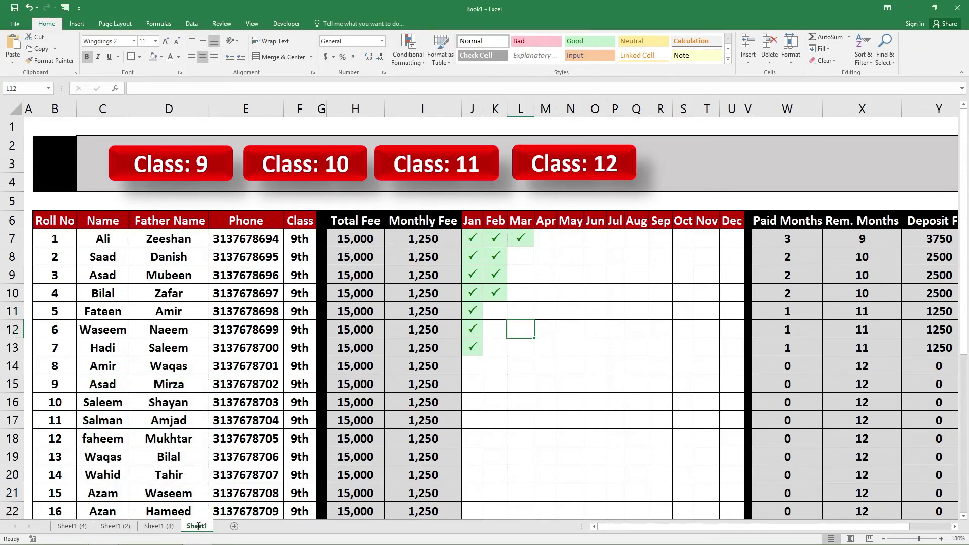
double_click(197, 526)
key("BackSpace")
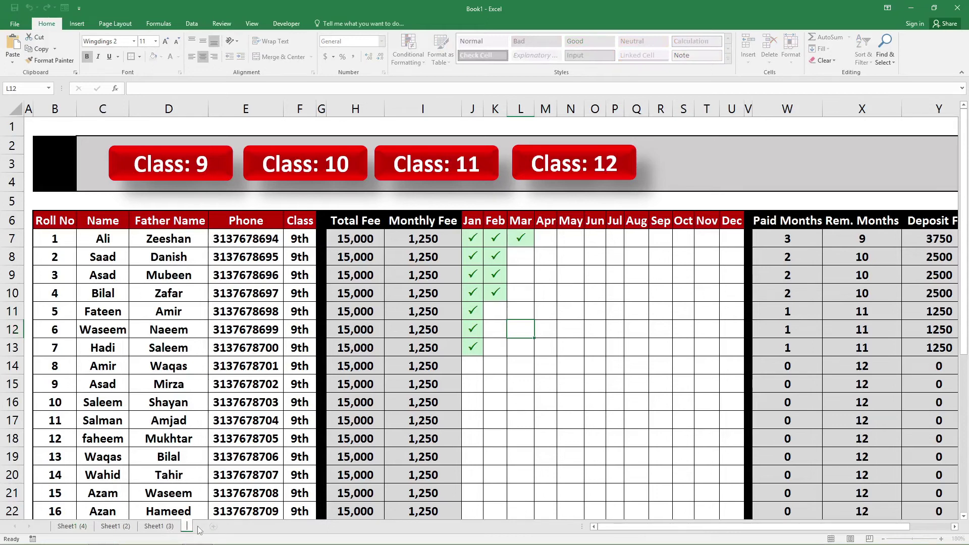
type("css 9")
left_click(168, 526)
double_click(169, 526)
key("BackSpace")
type("Class 10")
- Rename Sheet1 (2) to Class 11 and Sheet1 (4) to Class 12, then return to Class 9
left_click(131, 526)
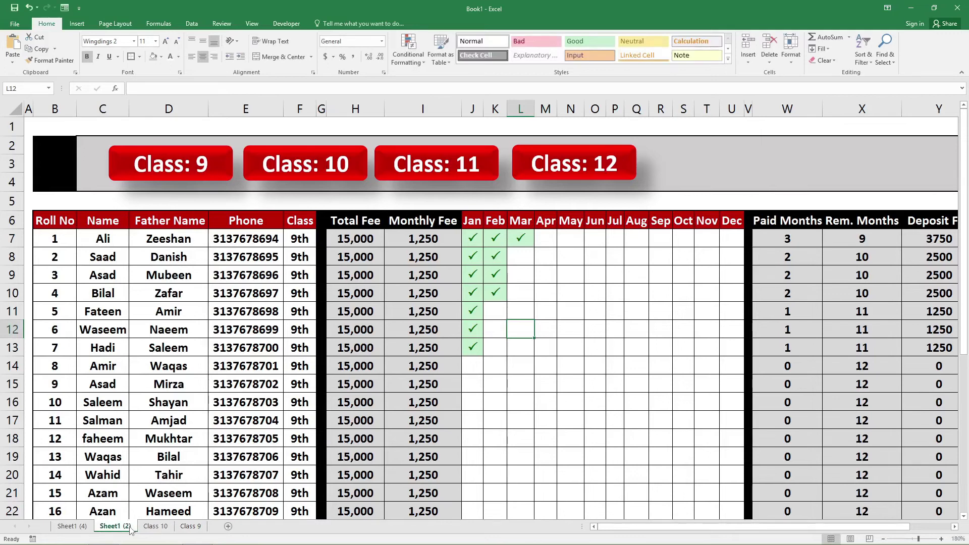
double_click(131, 527)
key("BackSpace")
type("Class")
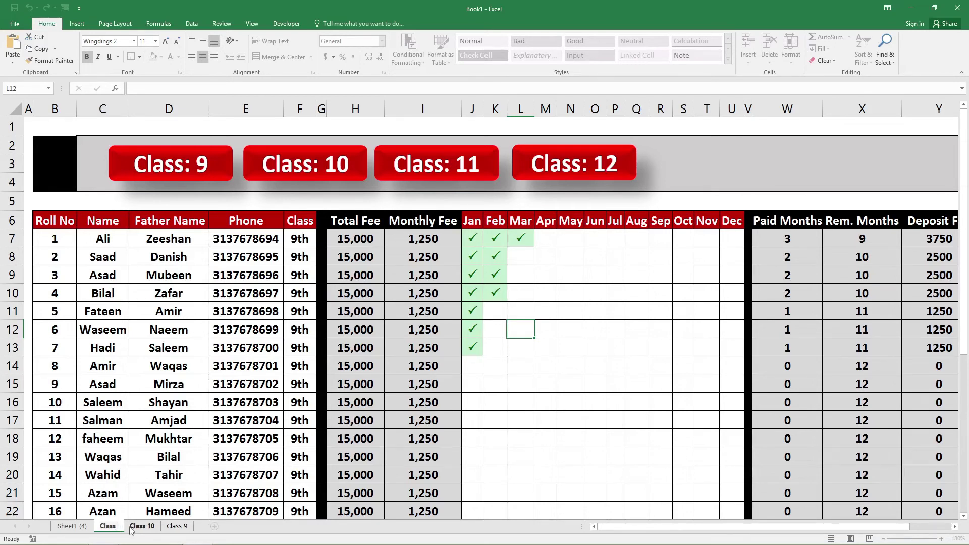
type(" 11")
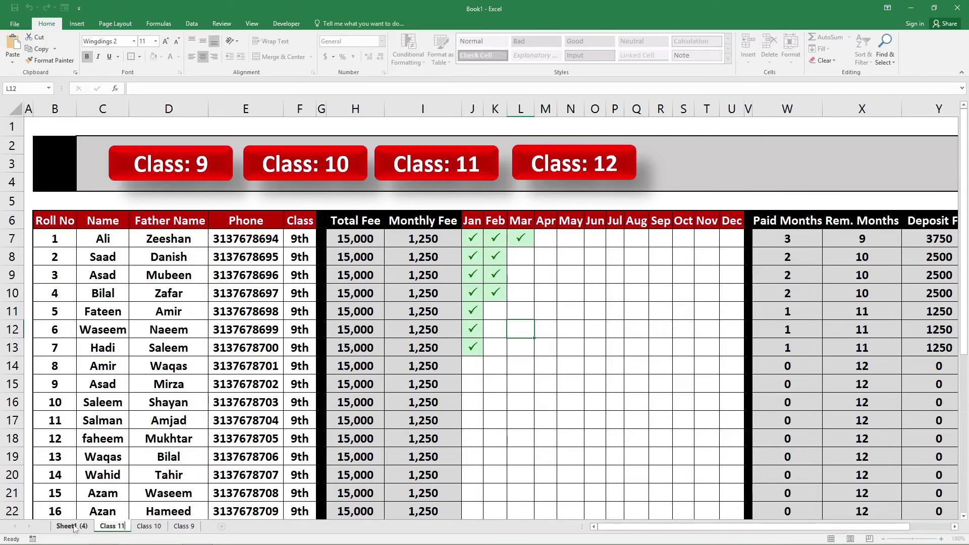
double_click(74, 526)
key("BackSpace")
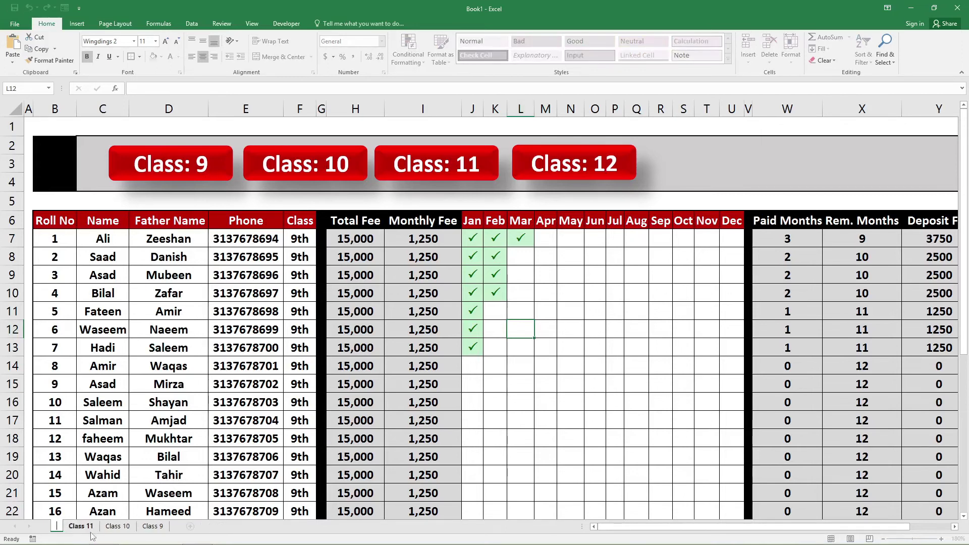
type("Class 12")
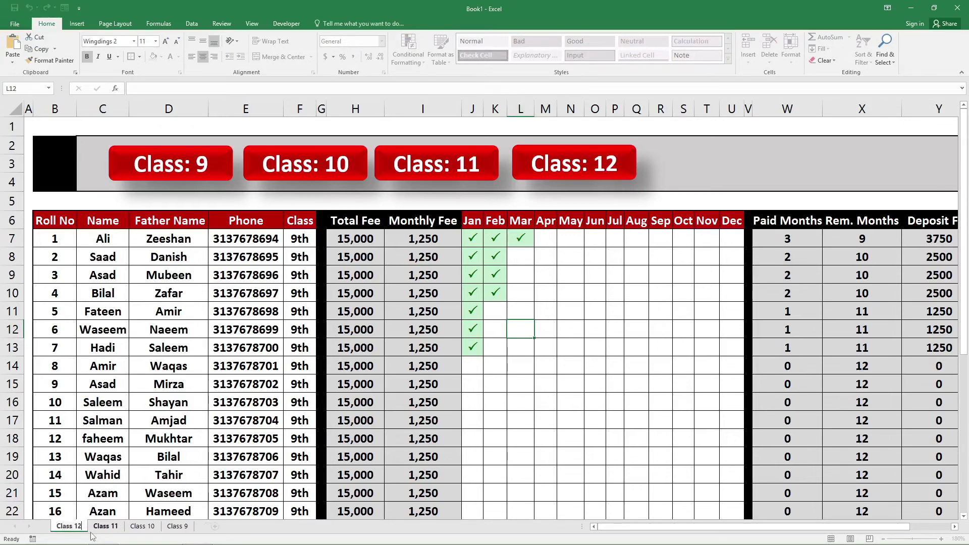
key("Return")
left_click(179, 526)
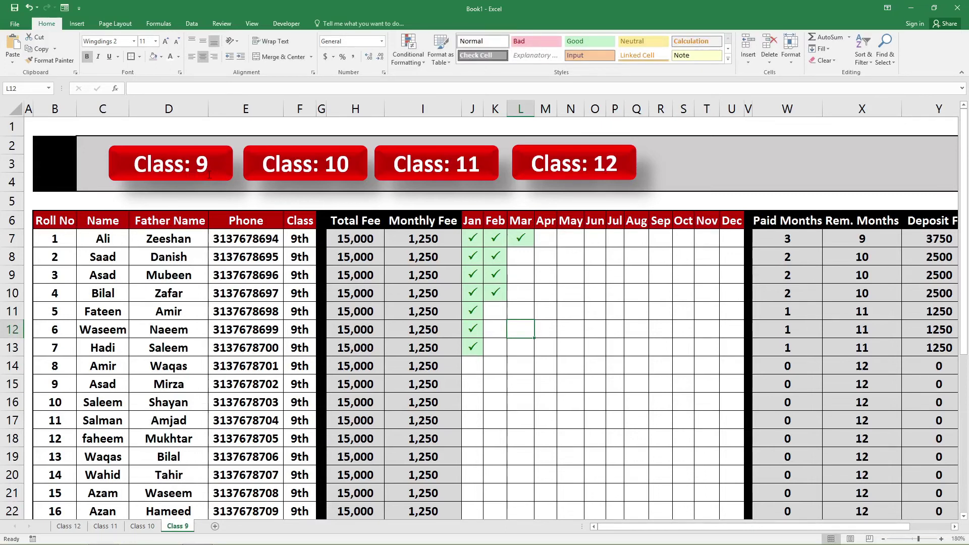
- Hyperlink the Class: 9 button to the Class 9 sheet within this document
right_click(221, 174)
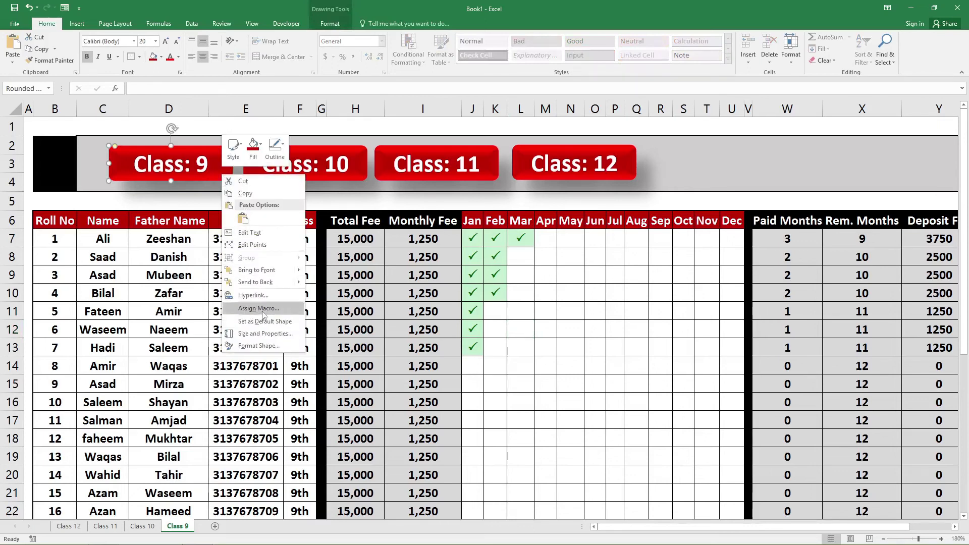
left_click(258, 295)
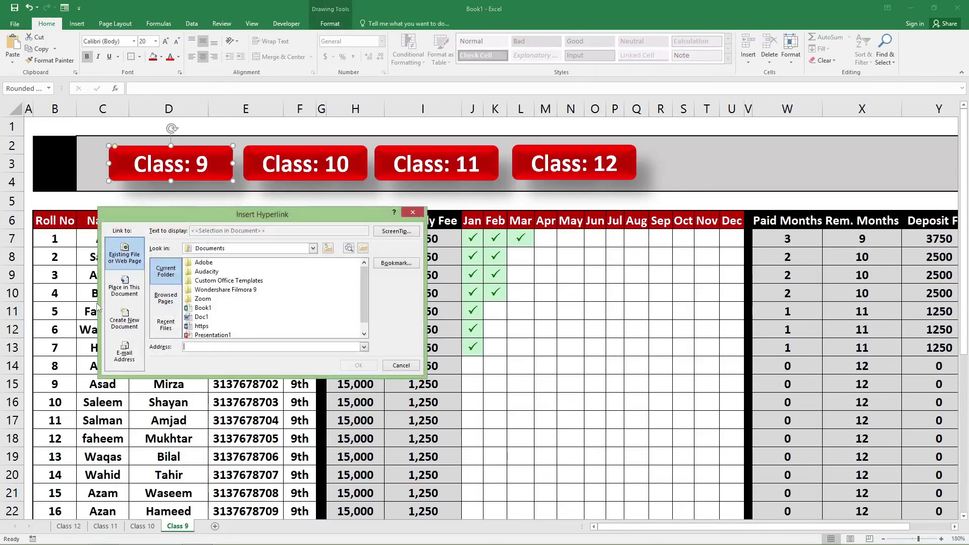
left_click(121, 292)
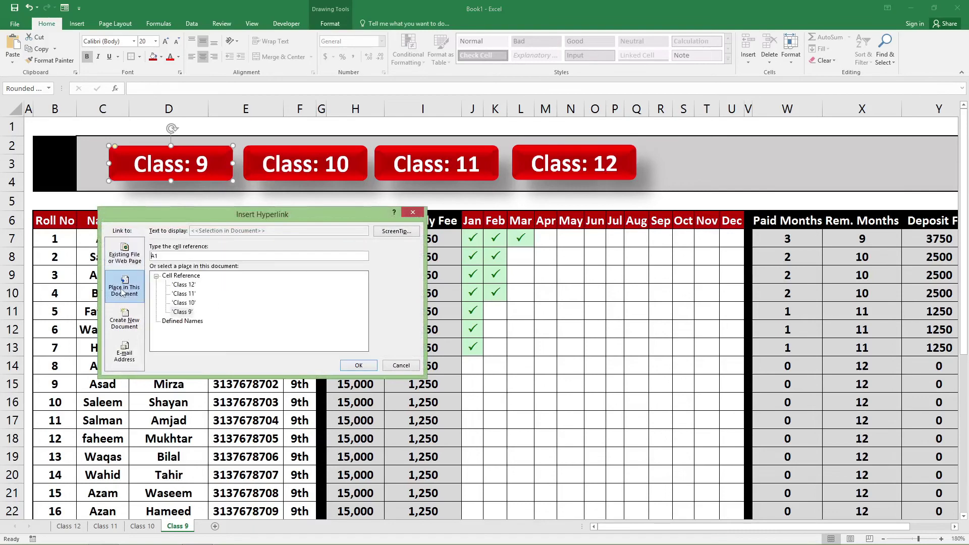
left_click(182, 312)
left_click(357, 365)
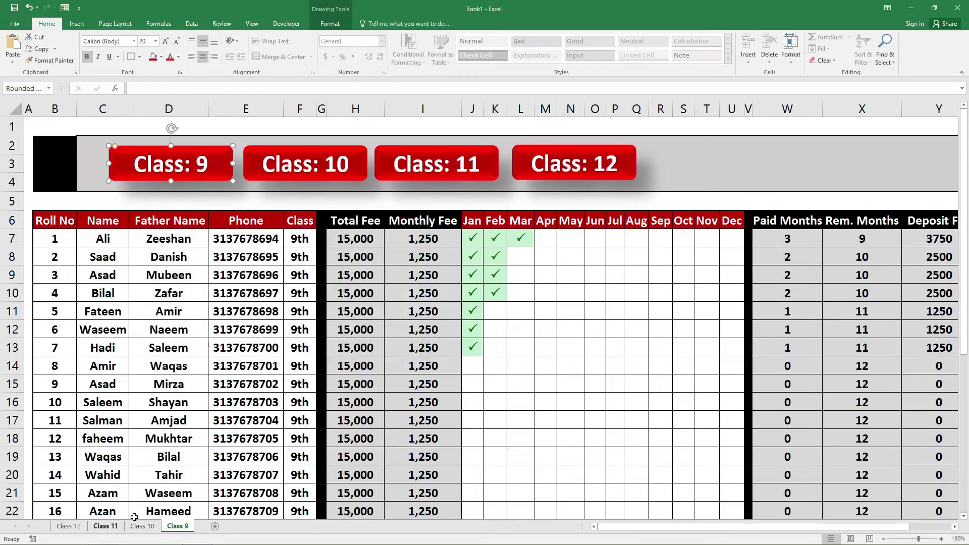
- On the Class 10 sheet, hyperlink the Class: 10 button to the Class 10 sheet
left_click(146, 526)
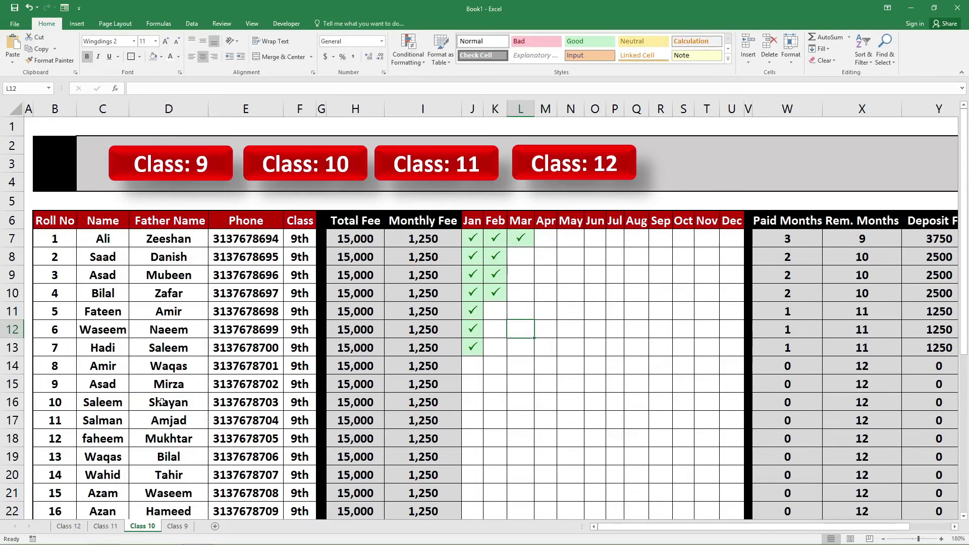
left_click(356, 174)
right_click(356, 173)
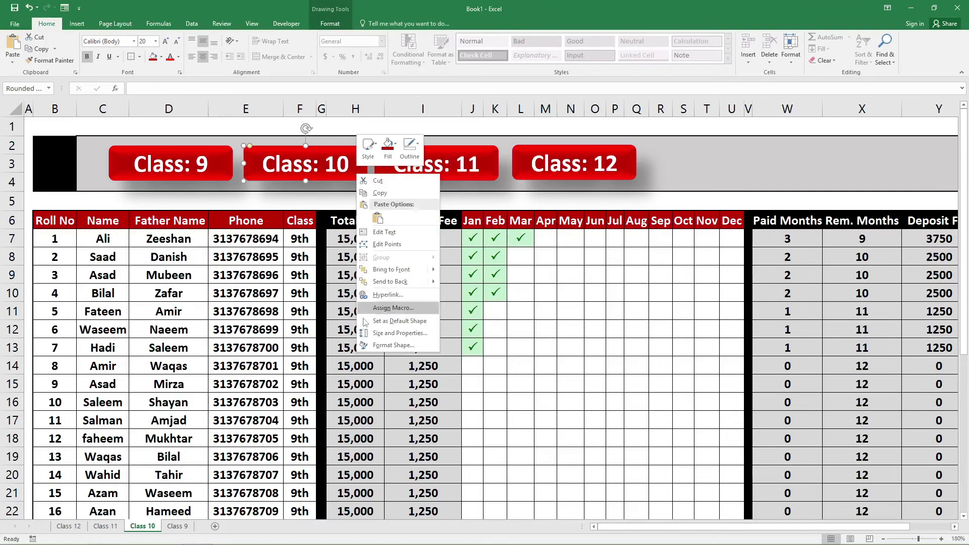
left_click(386, 295)
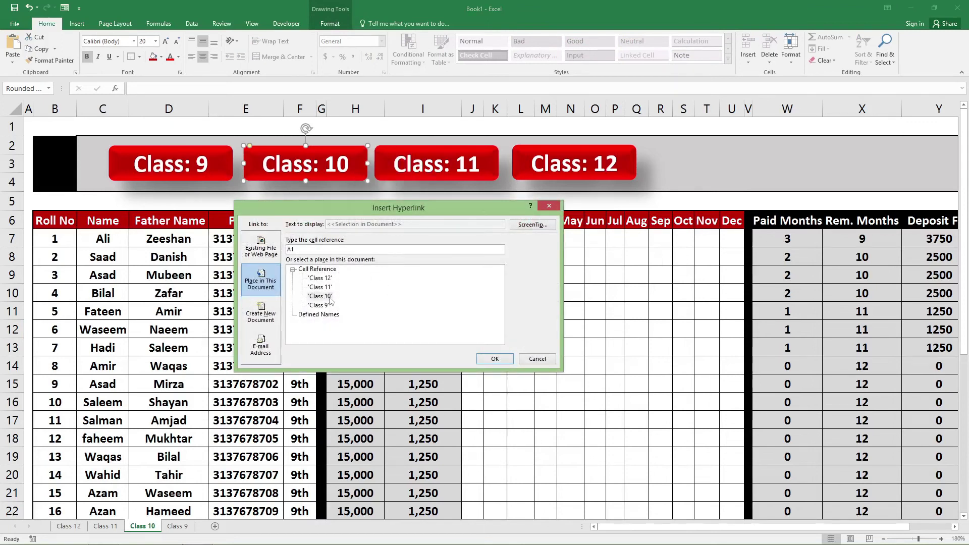
left_click(329, 297)
left_click(501, 359)
- Hyperlink the Class: 11 and Class: 12 buttons to the Class 11 and Class 12 sheets
left_click(491, 174)
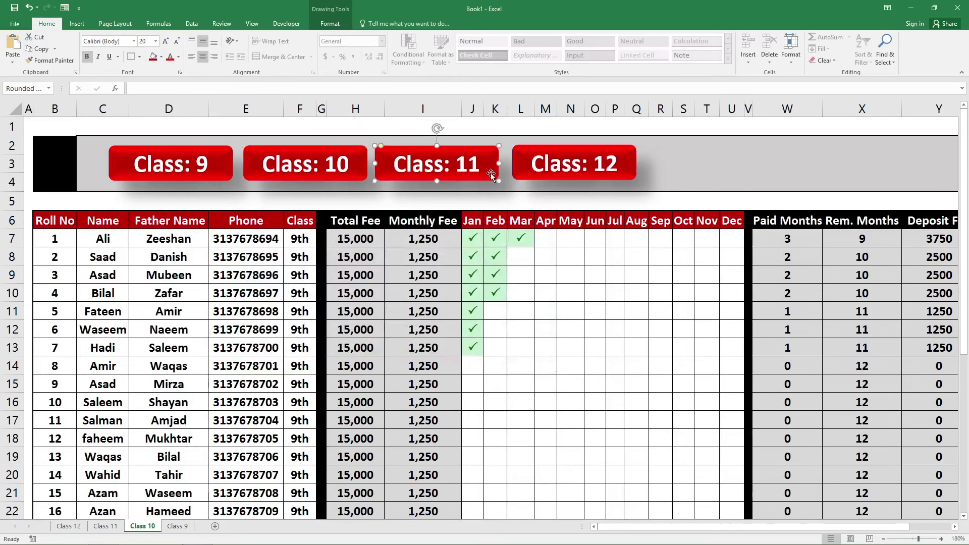
right_click(490, 173)
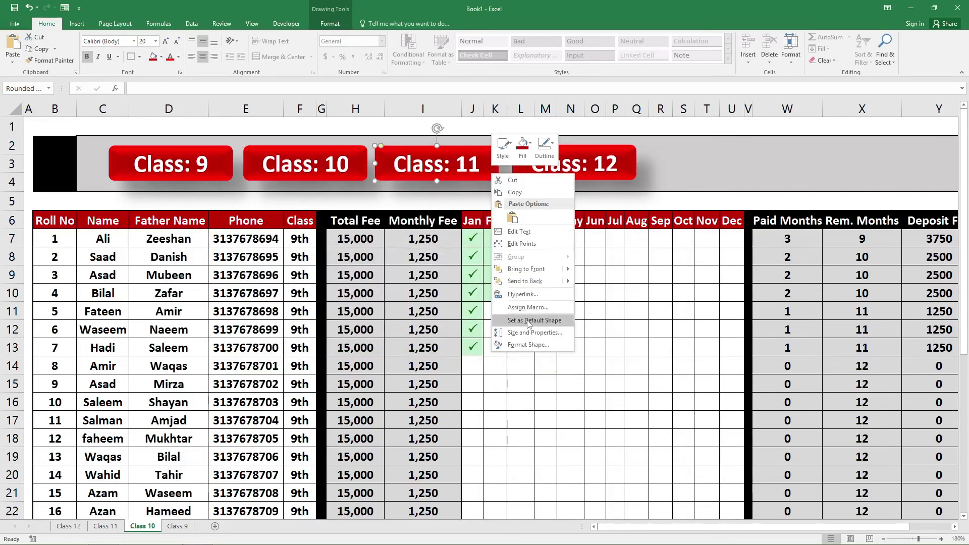
left_click(522, 295)
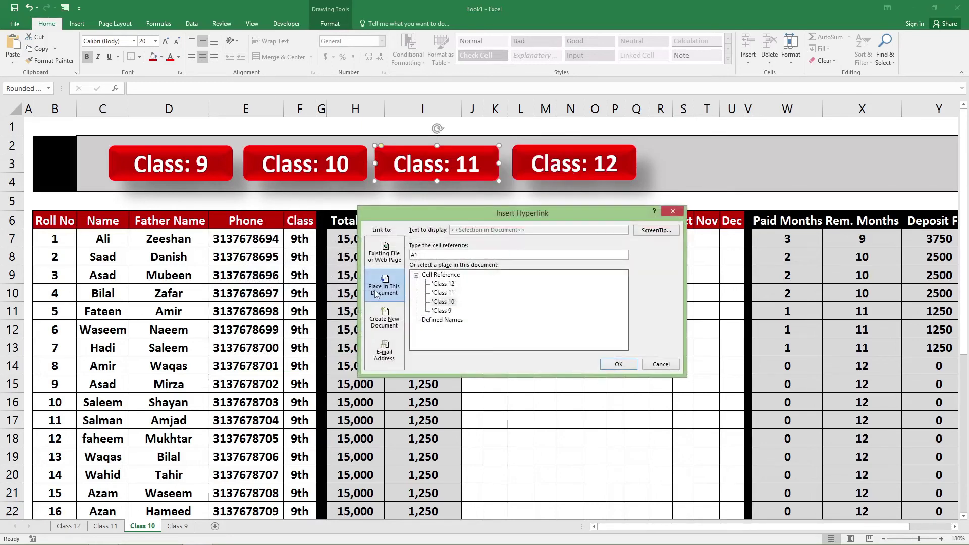
left_click(441, 293)
left_click(619, 366)
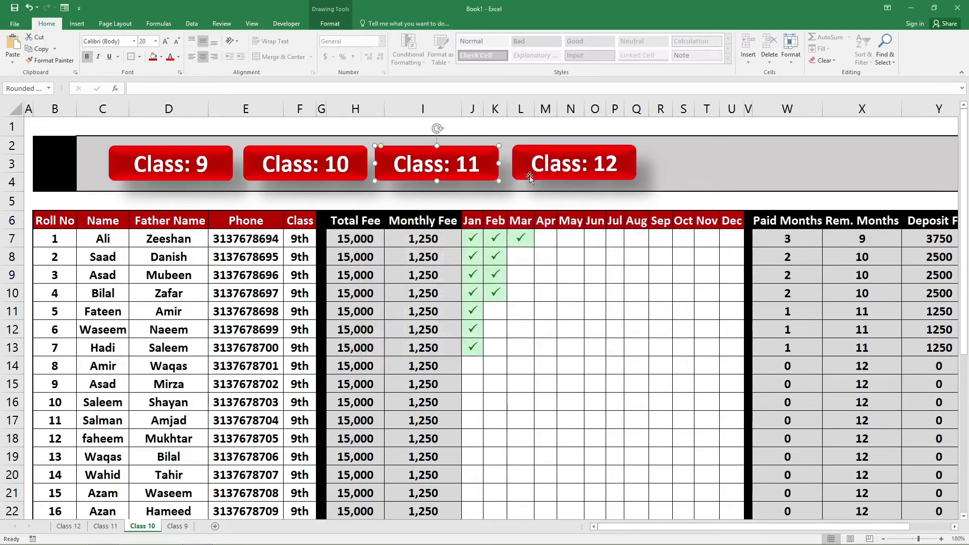
left_click(622, 171)
right_click(622, 172)
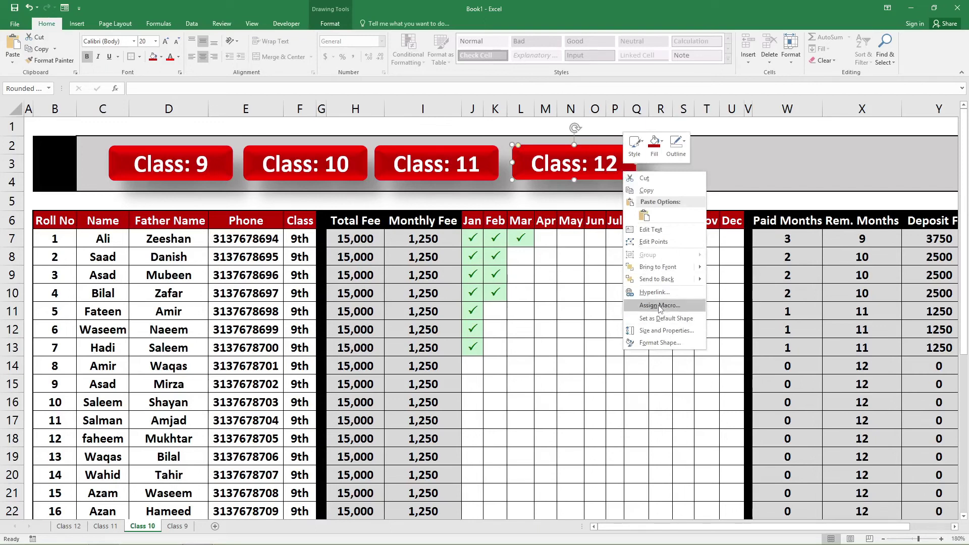
left_click(654, 292)
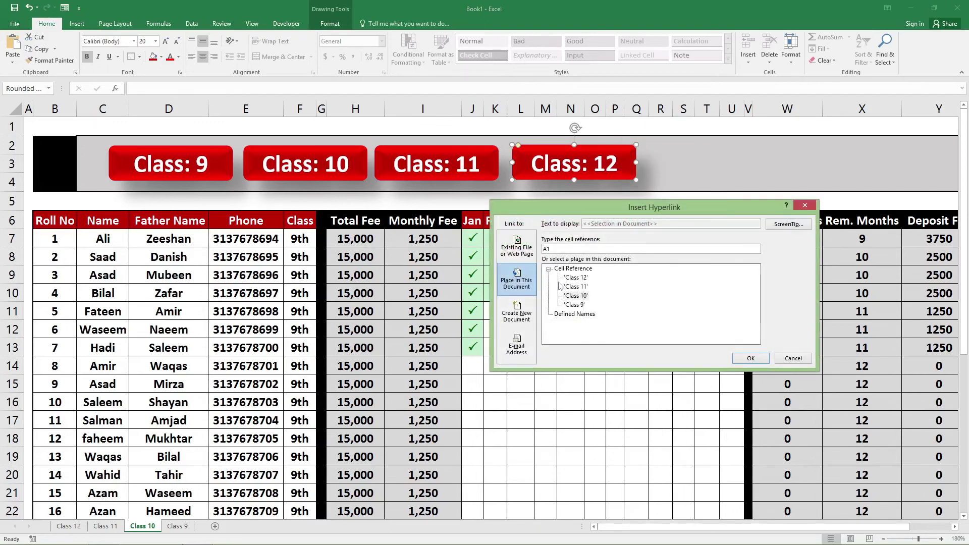
left_click(582, 278)
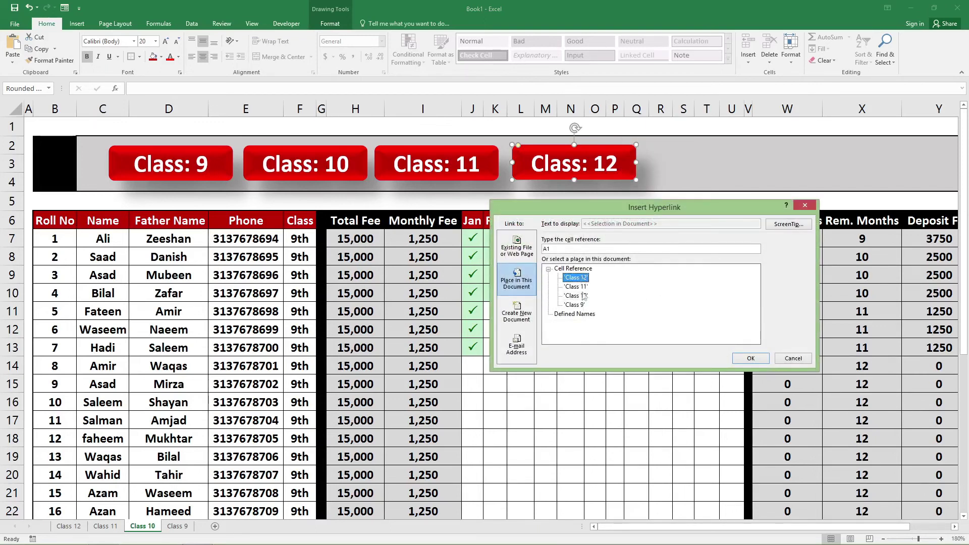
left_click(751, 359)
- Select the Class: 9 button on the Class 10 sheet, leaving its fill colour unchanged
left_click(190, 173)
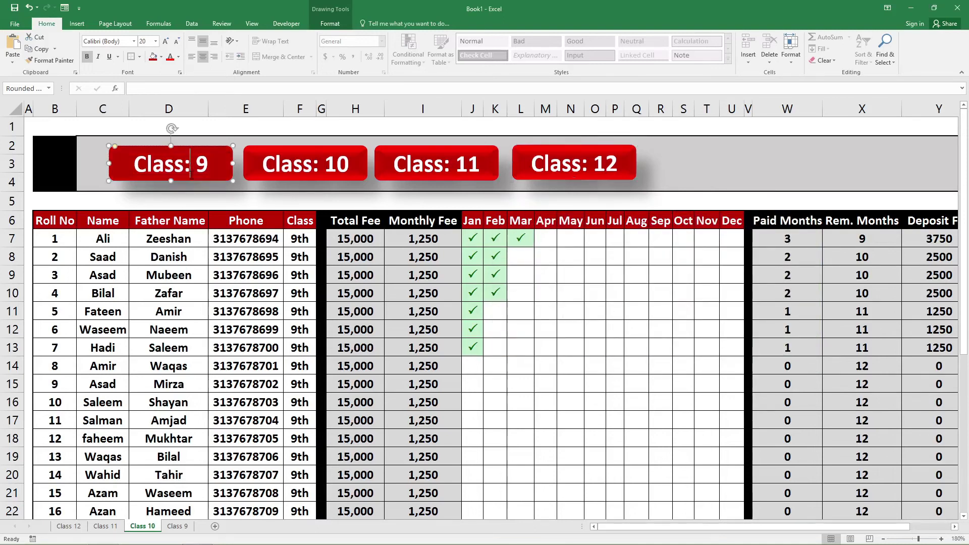
key("Escape")
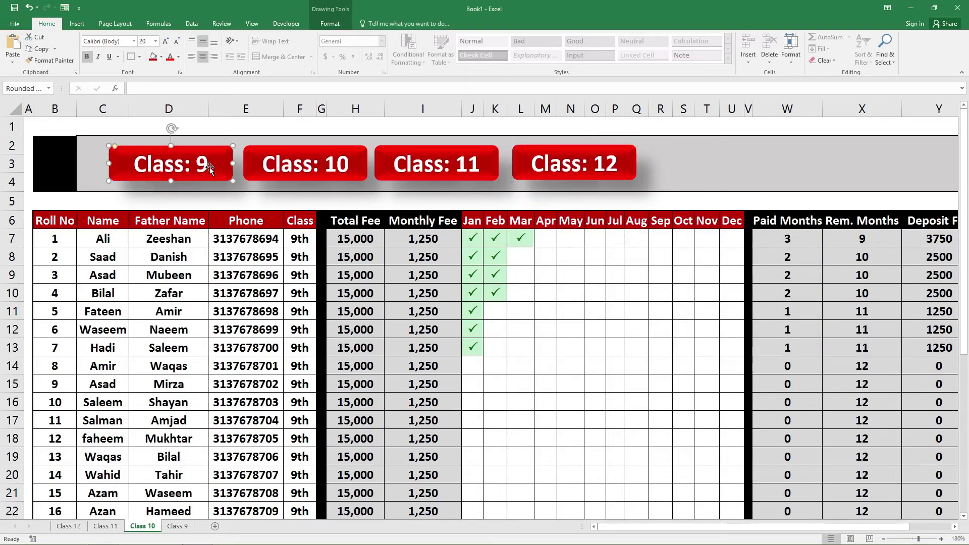
right_click(216, 172)
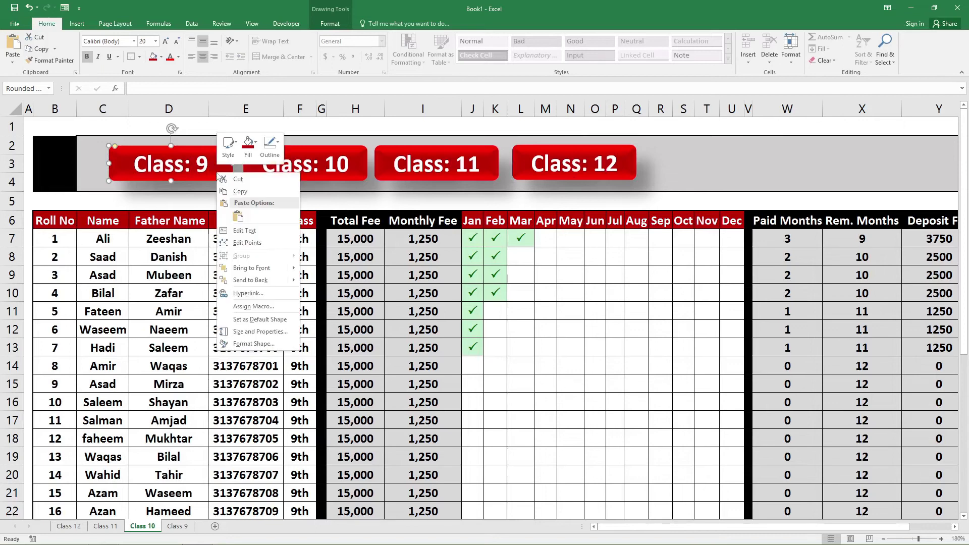
left_click(255, 144)
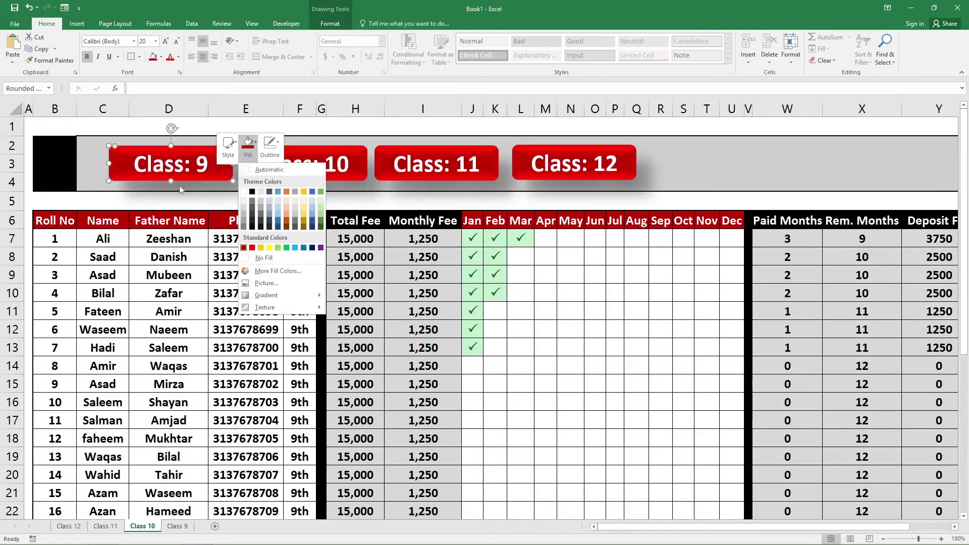
left_click(187, 203)
double_click(215, 166)
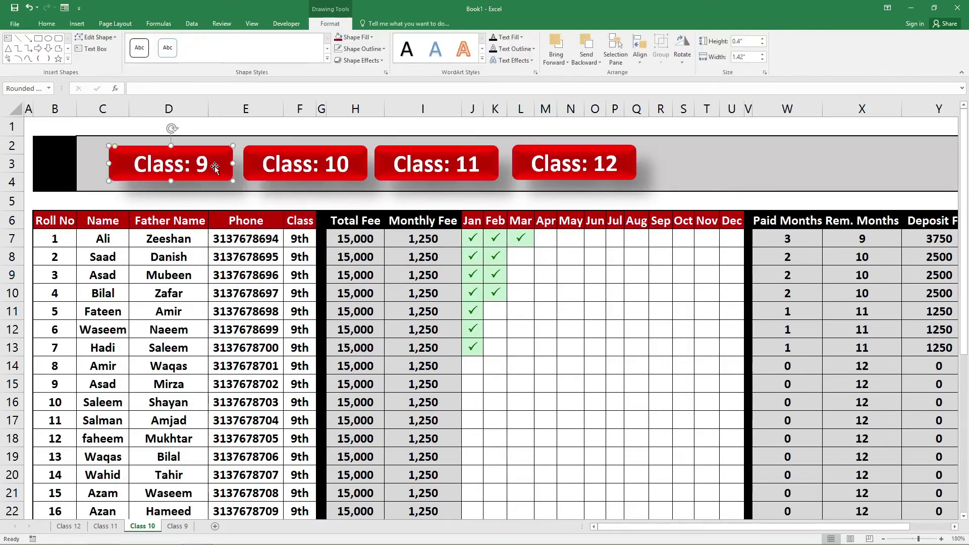
left_click(180, 197)
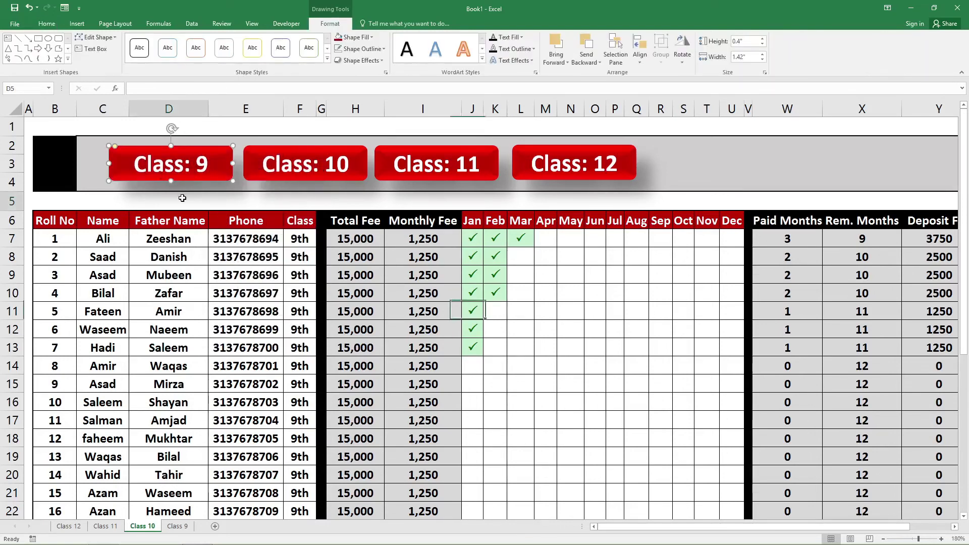
left_click(229, 154)
- Hyperlink the Class: 9 button to the Class 9 sheet and test it by following the link
right_click(229, 155)
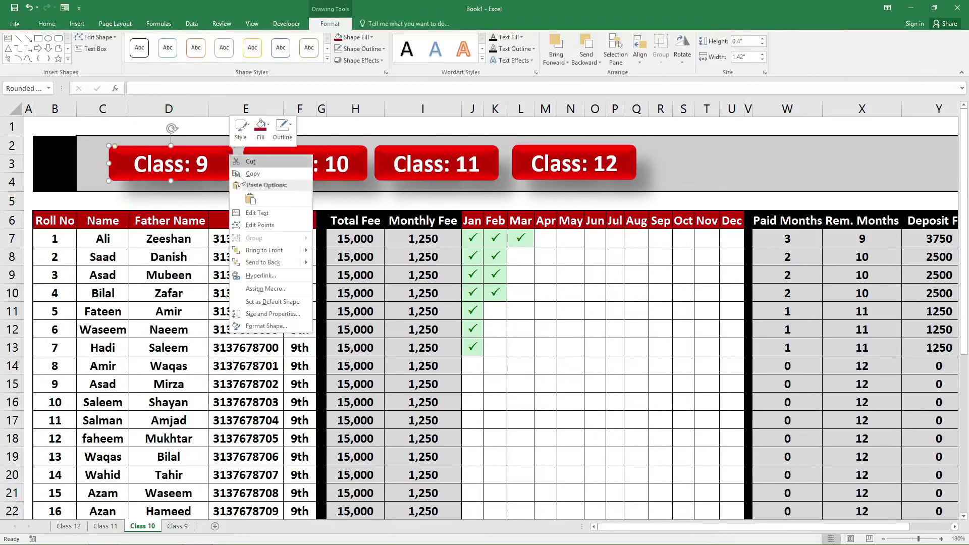
left_click(269, 275)
left_click(190, 275)
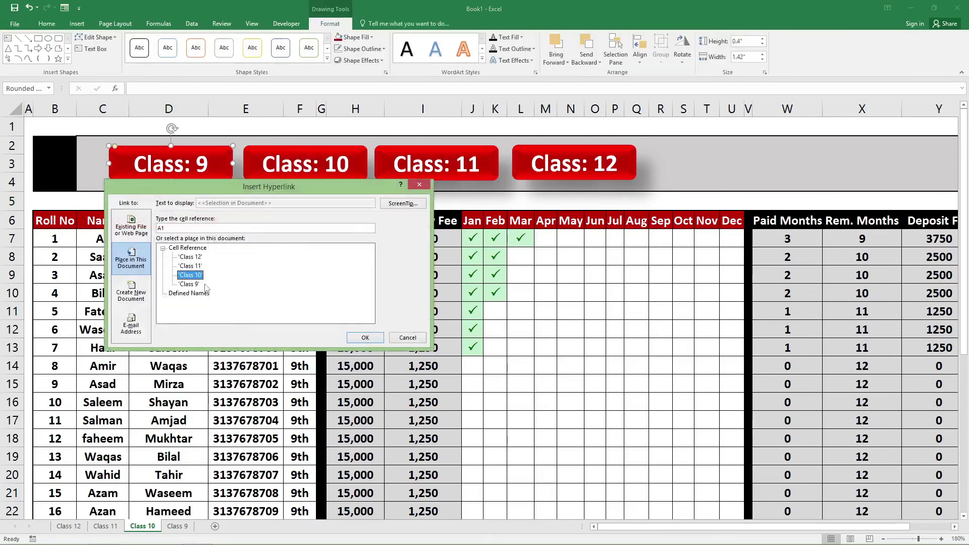
left_click(365, 337)
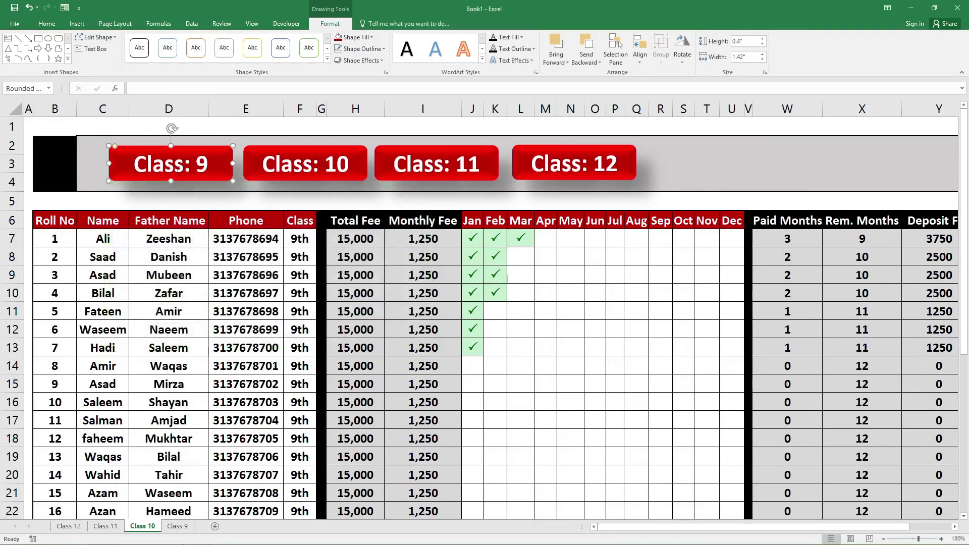
left_click(235, 203)
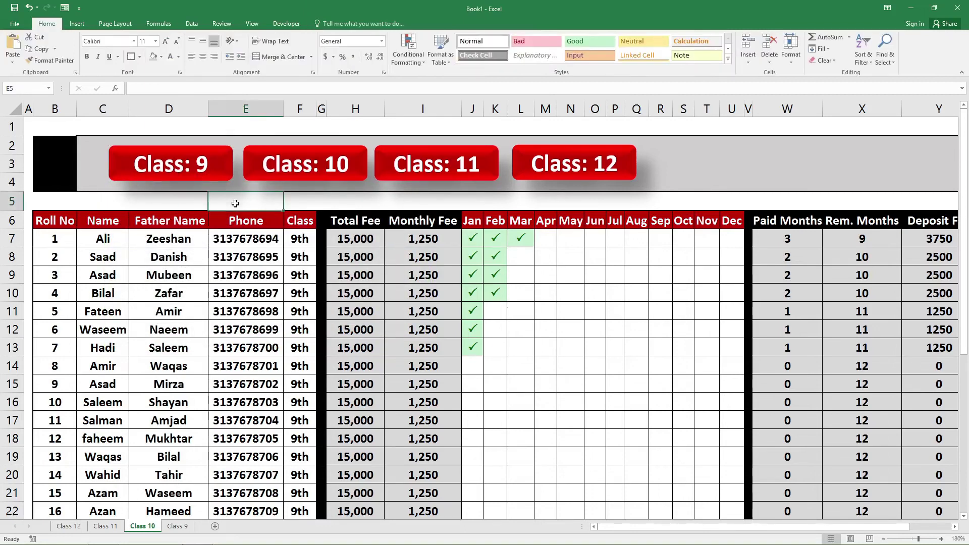
left_click(201, 170)
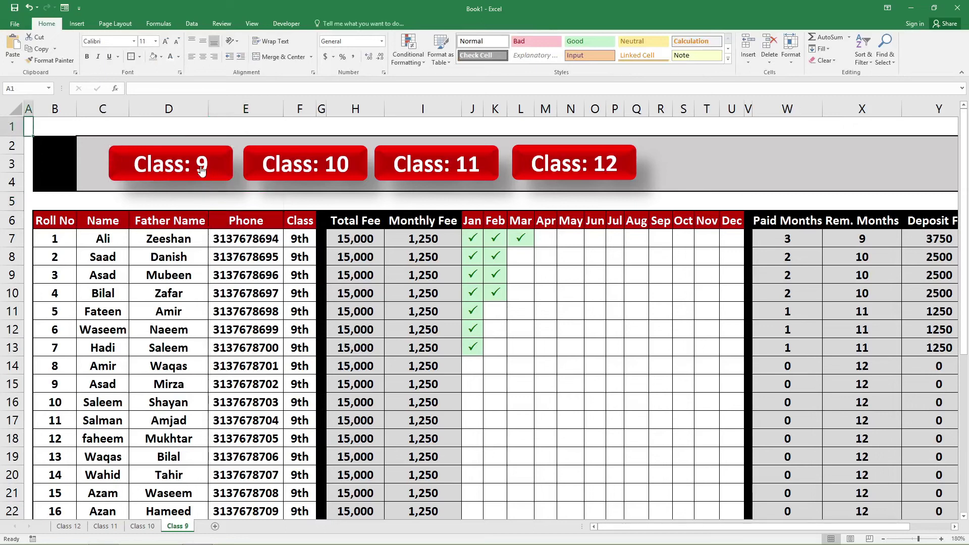
right_click(201, 169)
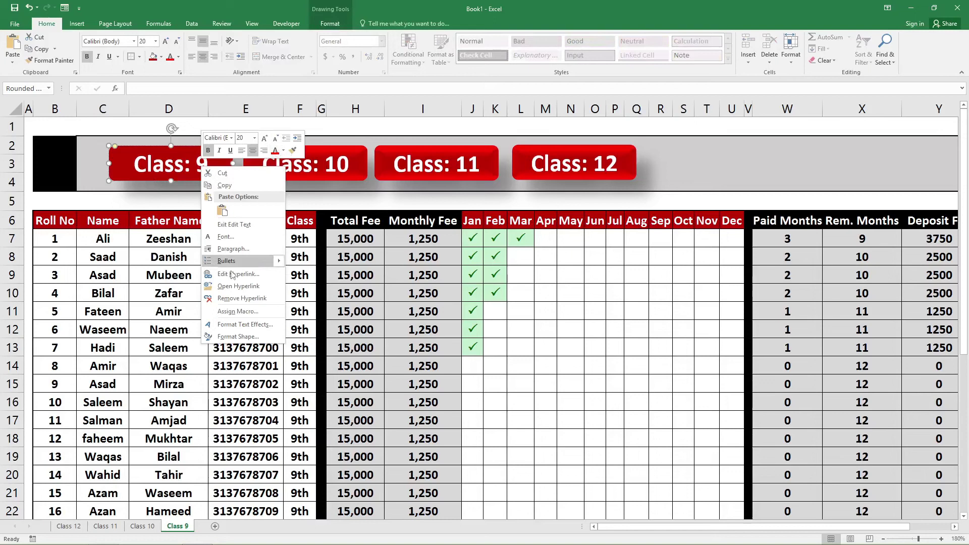
- Fill the Class: 9 button on the Class 9 sheet bright green
left_click(172, 180)
left_click(236, 202)
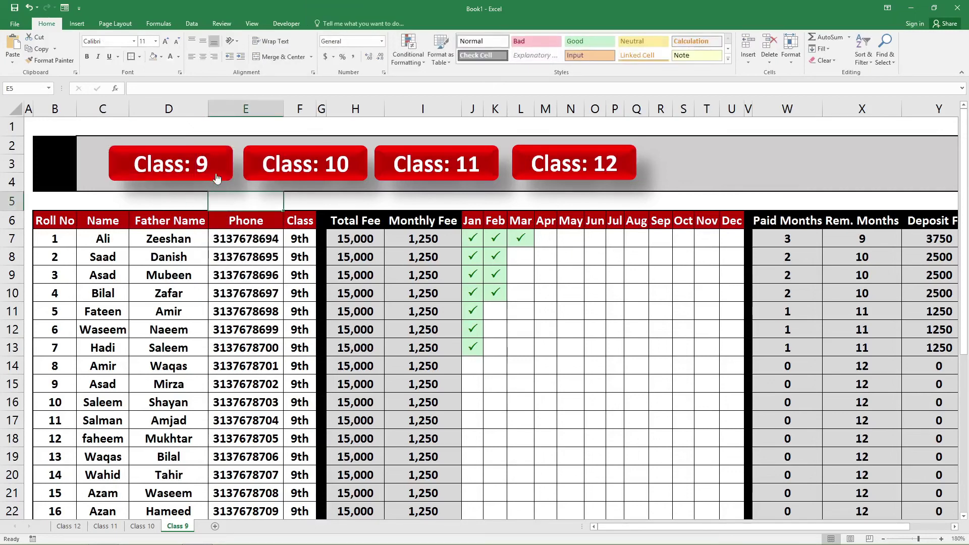
key("ctrl+Home")
right_click(215, 169)
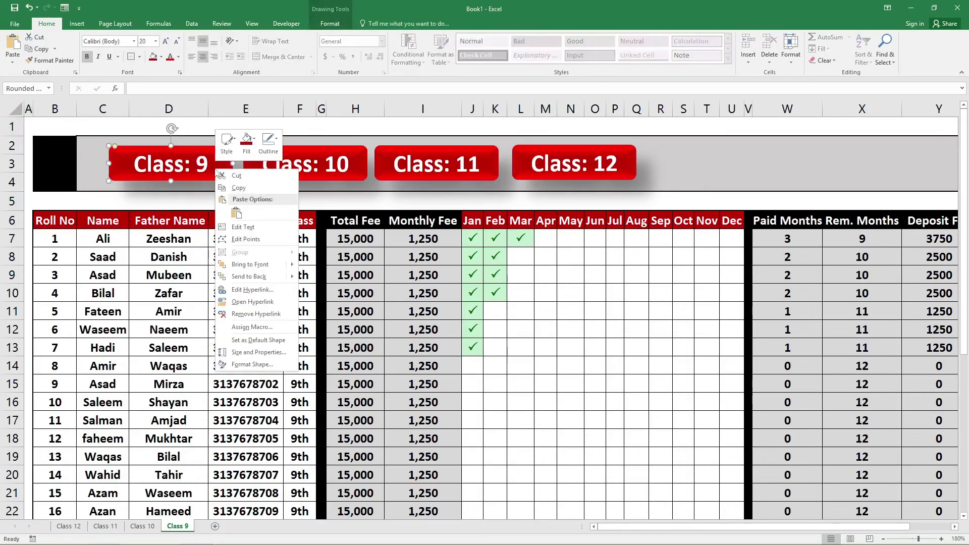
left_click(246, 140)
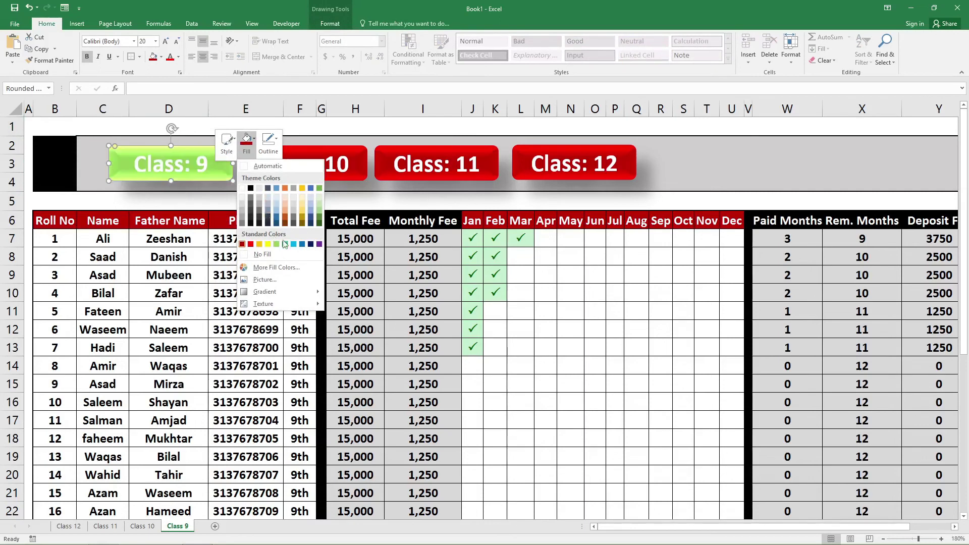
left_click(284, 244)
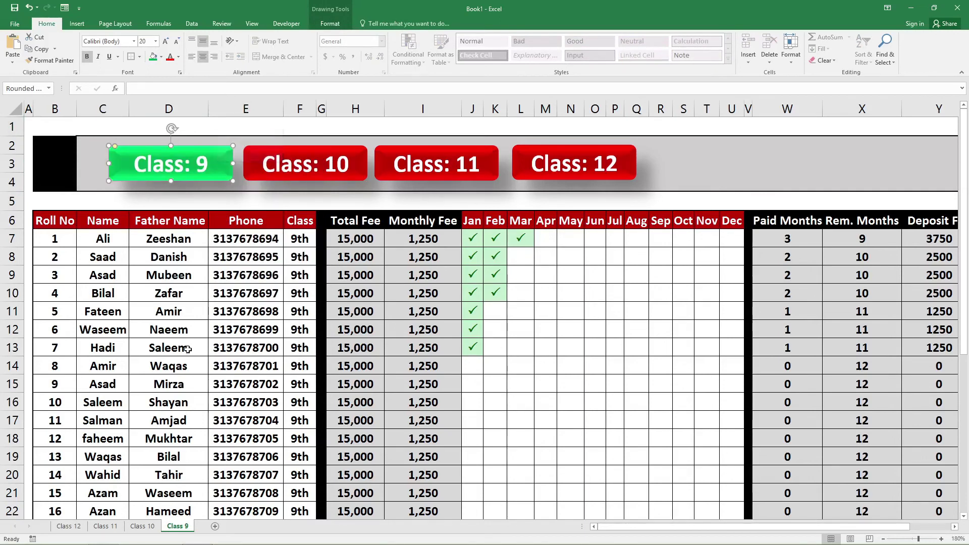
- Hyperlink the Class 9 sheet's Class: 10 button to the Class 10 sheet
left_click(353, 174)
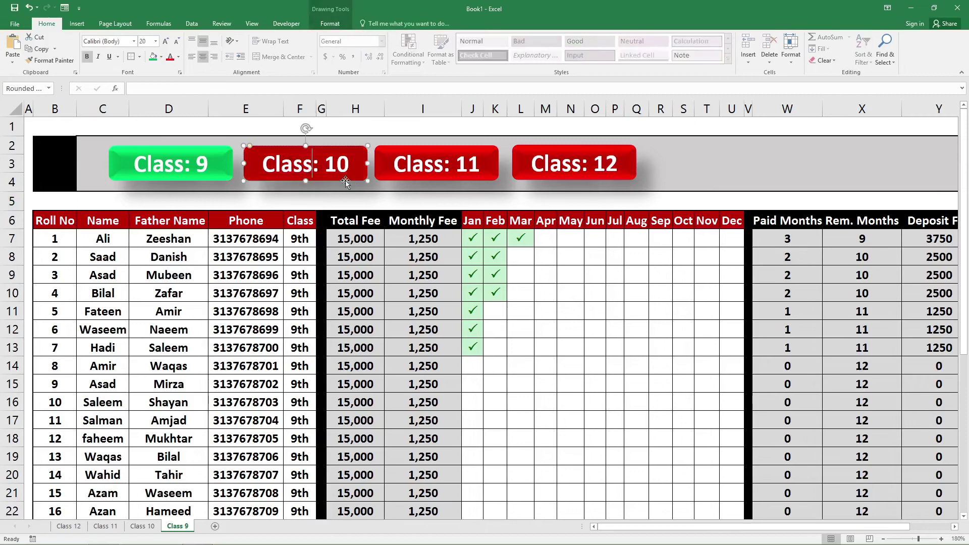
left_click(352, 204)
right_click(360, 168)
left_click(323, 168)
left_click(290, 168)
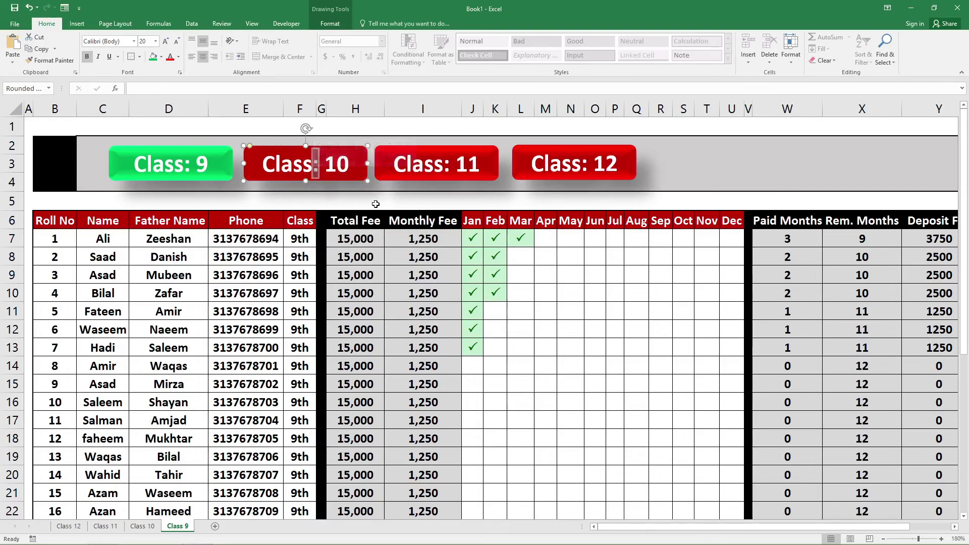
left_click(360, 199)
right_click(353, 168)
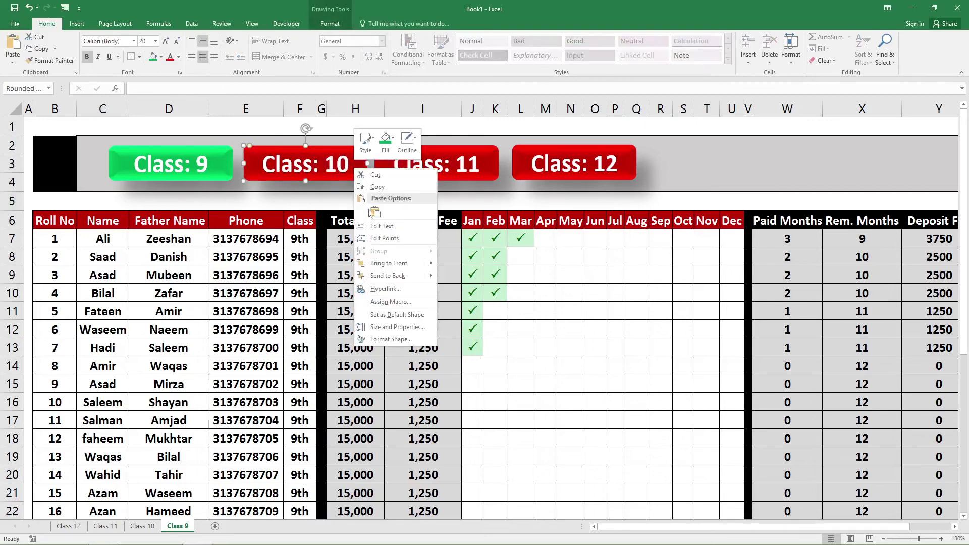
left_click(388, 289)
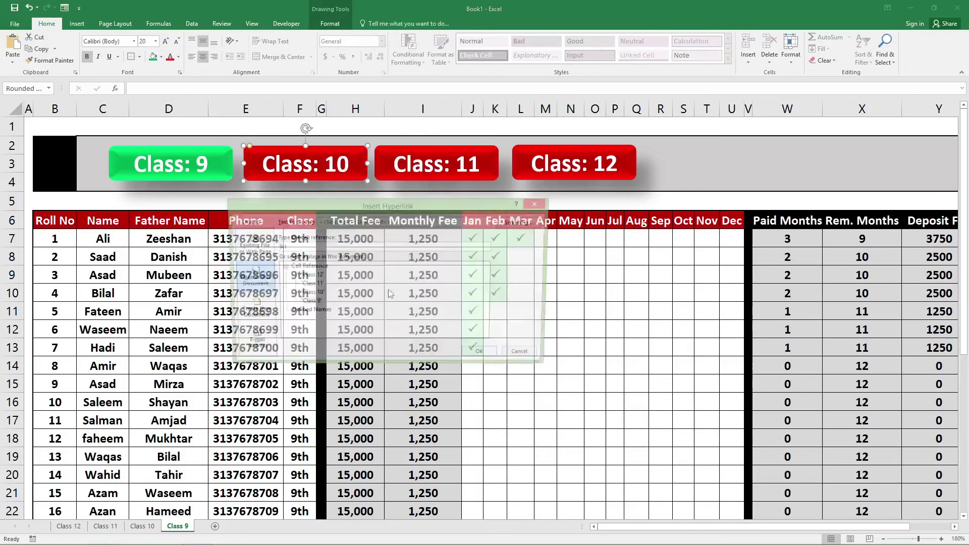
left_click(309, 294)
left_click(484, 356)
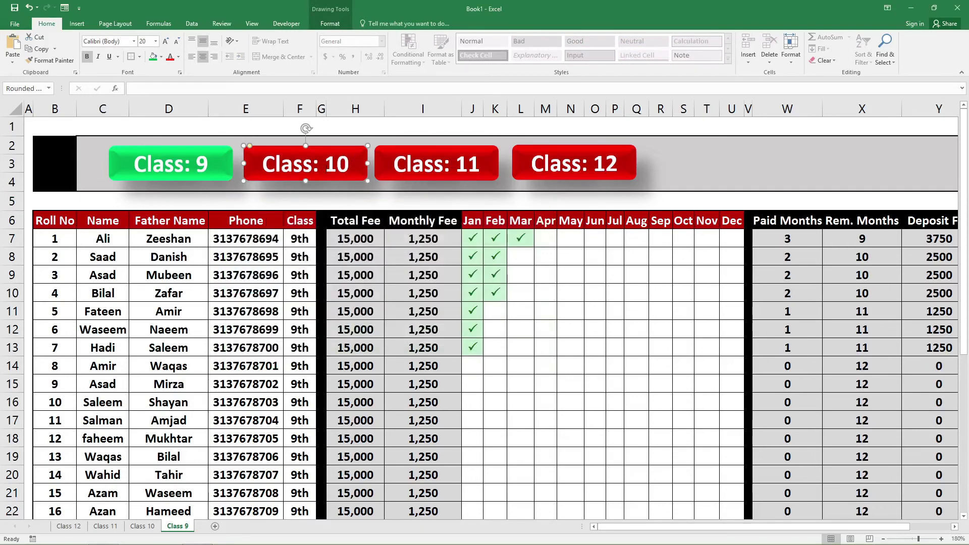
- Follow the Class: 10 button's link to the Class 10 sheet
left_click(352, 174)
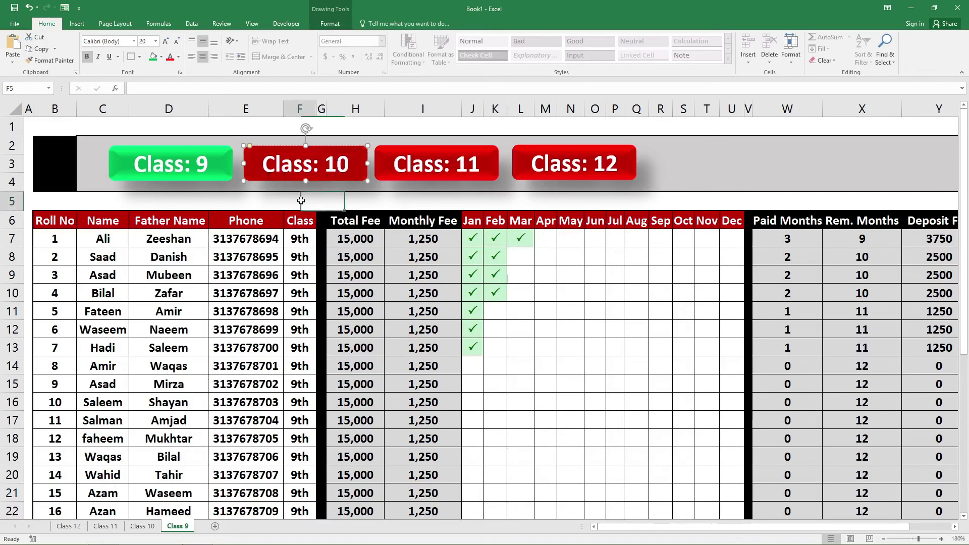
key("Escape")
key("Escape")
left_click(302, 174)
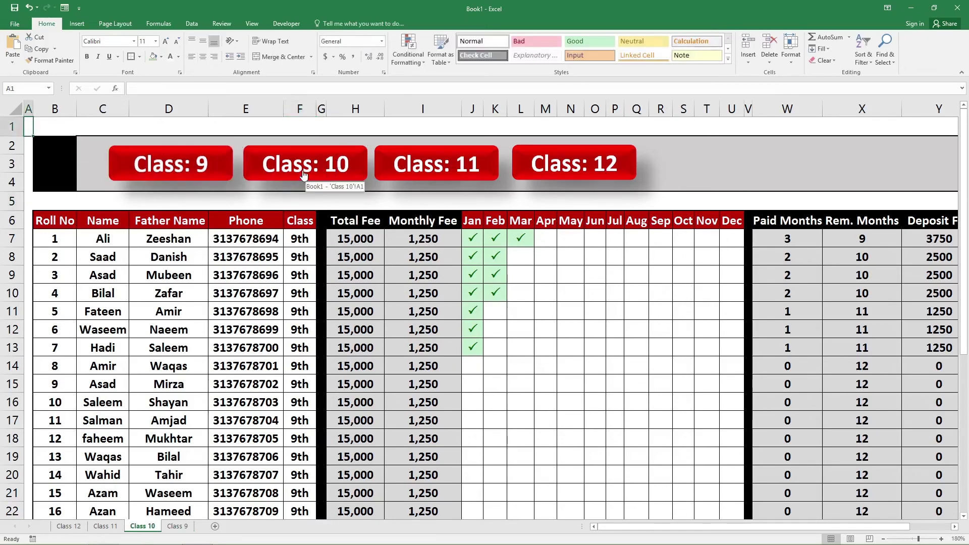
- Fill the Class 10 sheet's Class: 10 button green
right_click(303, 174)
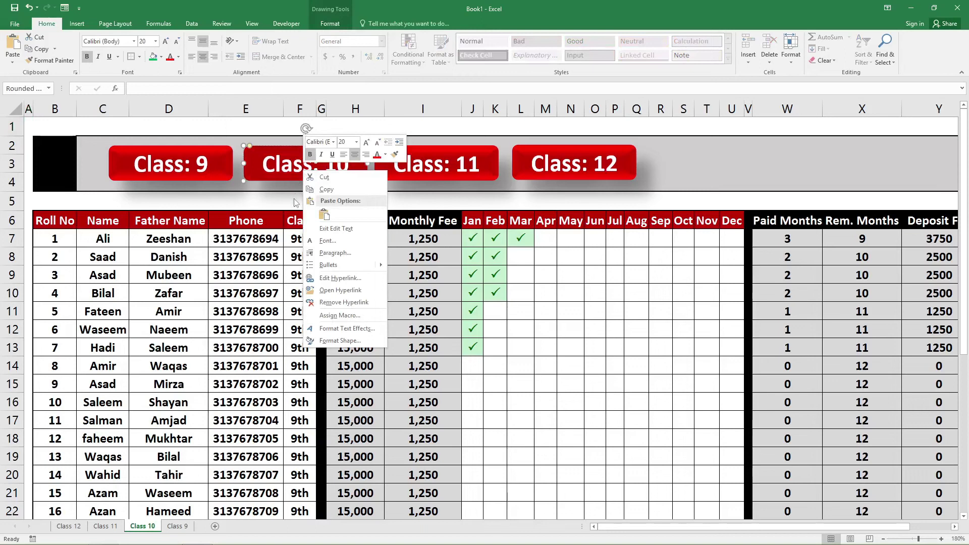
key("Escape")
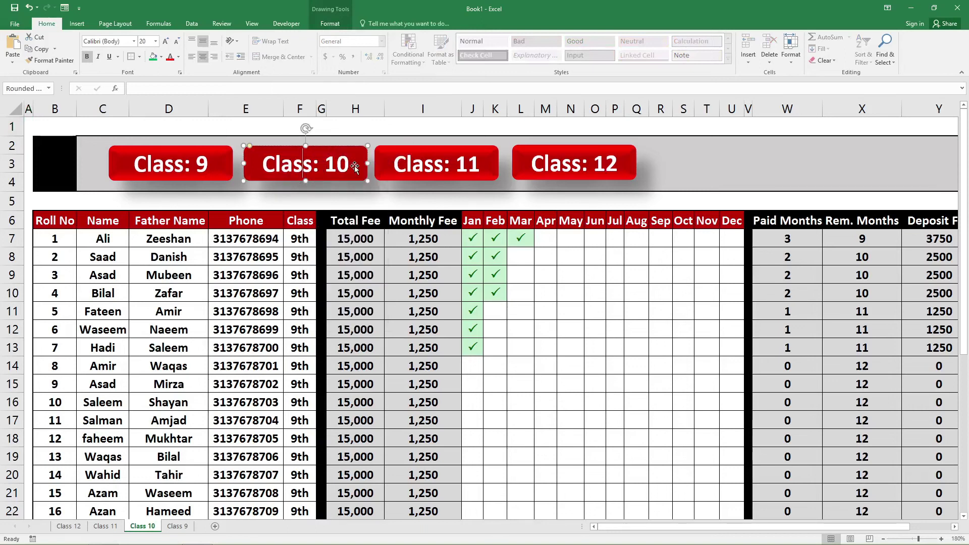
right_click(356, 166)
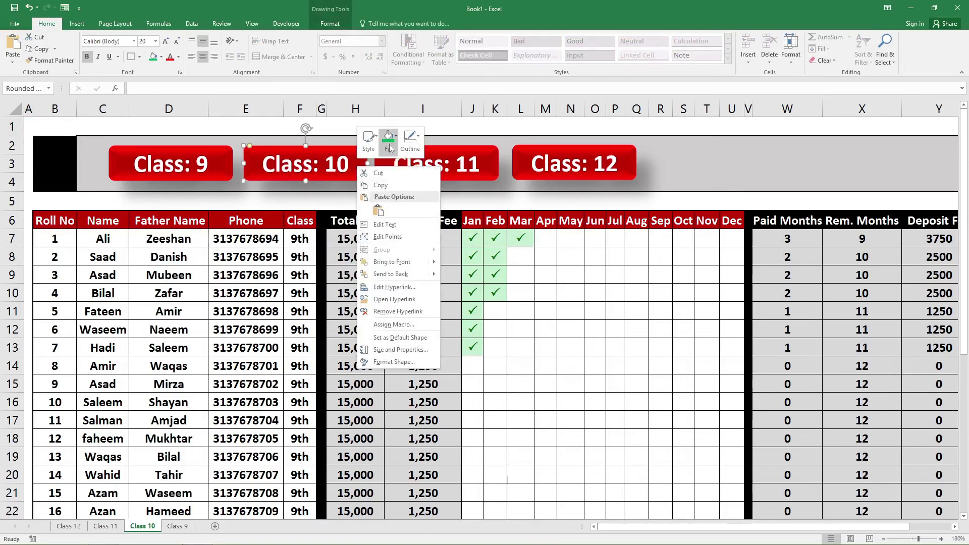
left_click(388, 144)
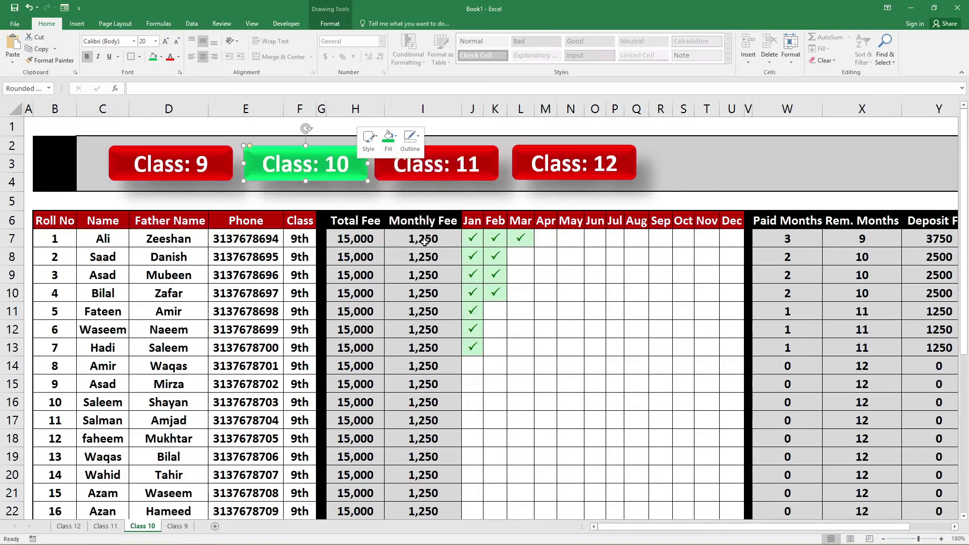
- Enter 10th in F7 and fill it down the Class column to row 36
left_click(304, 239)
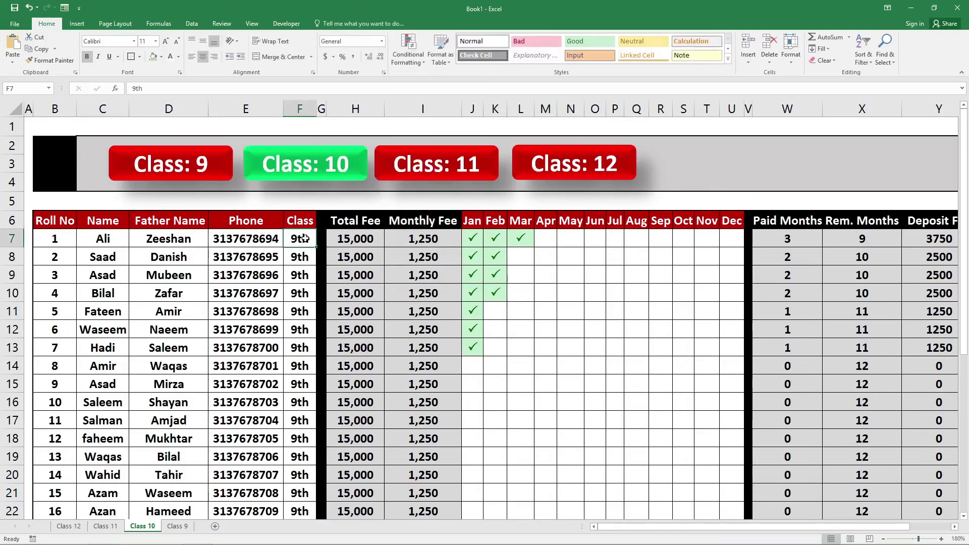
type("10t")
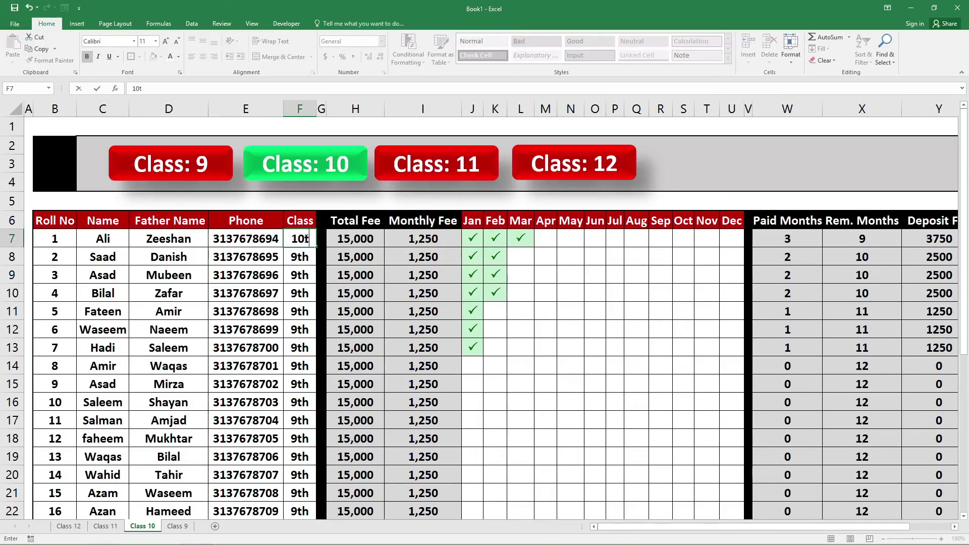
left_click(296, 283)
left_click(314, 244)
left_click_drag(318, 248, 331, 541)
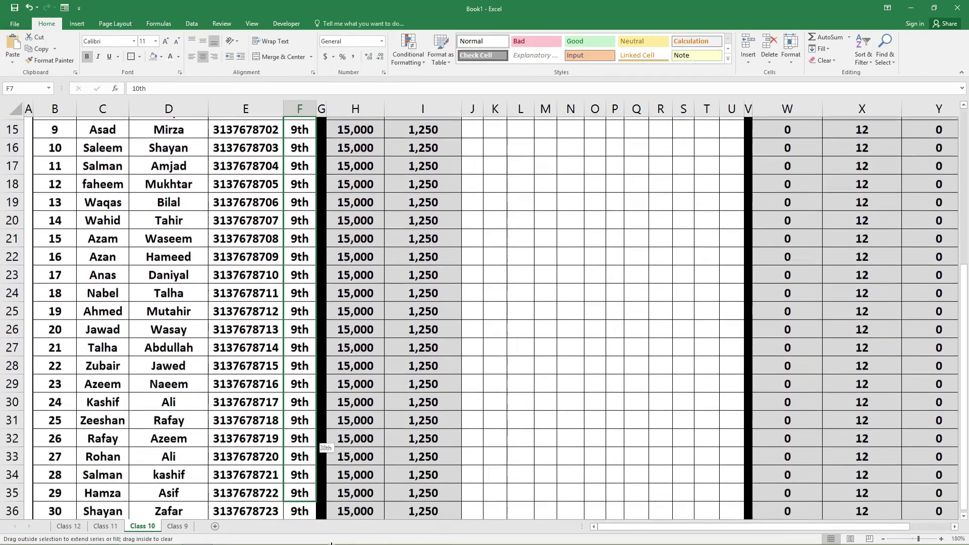
left_click_drag(331, 541, 307, 438)
left_click(316, 455)
left_click(321, 450)
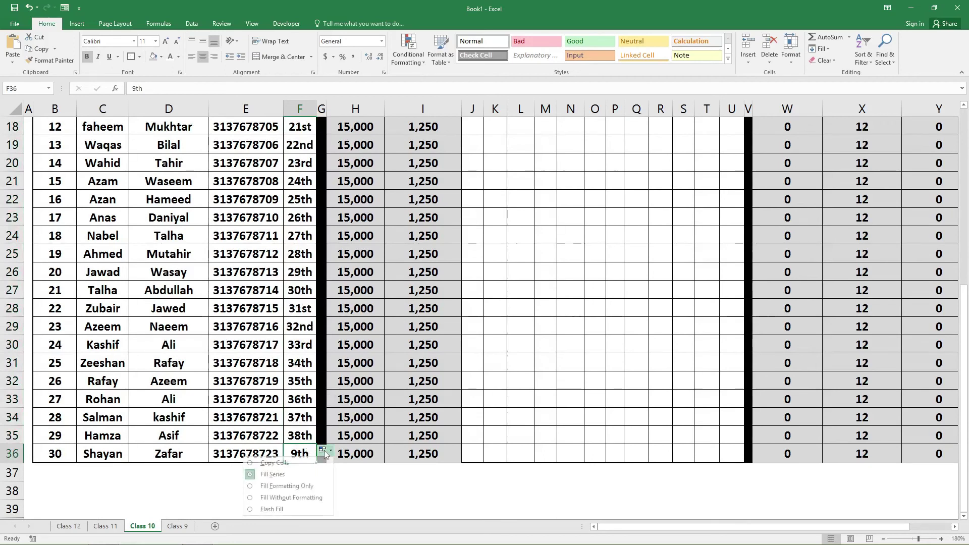
- Refill F7 through F36 so every cell copies 10th instead of a series
scroll(306, 488, "up", 3)
scroll(306, 489, "up", 3)
left_click(305, 242)
left_click_drag(317, 248, 327, 537)
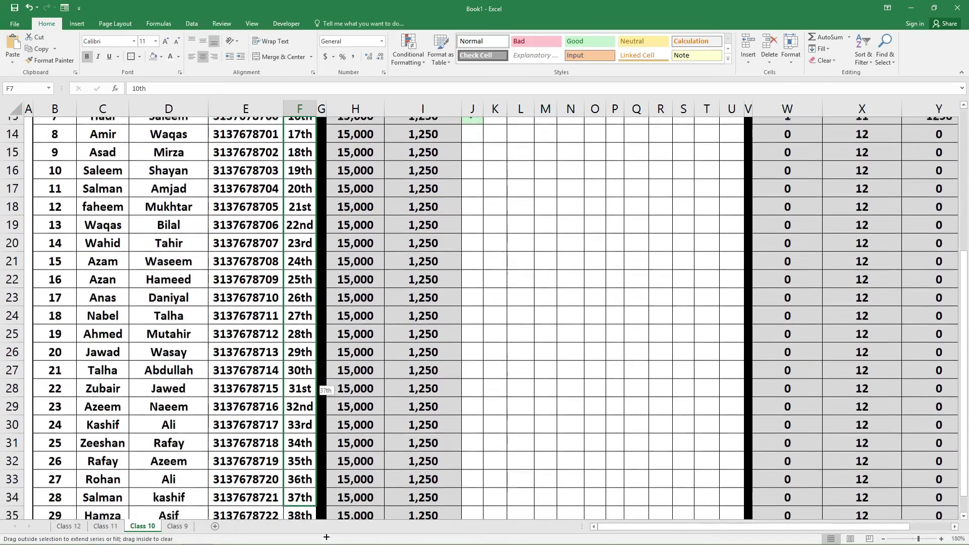
left_click_drag(327, 536, 327, 508)
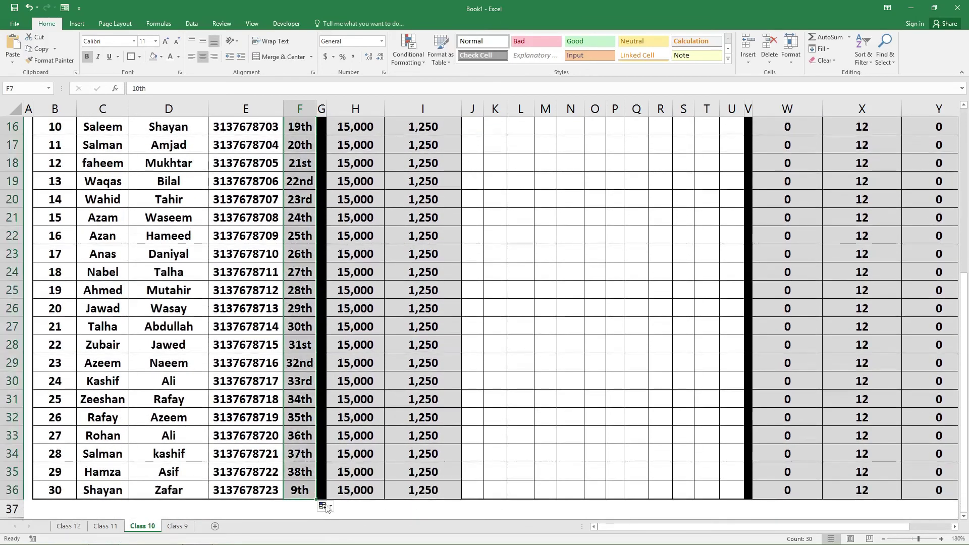
left_click(326, 506)
left_click(293, 448)
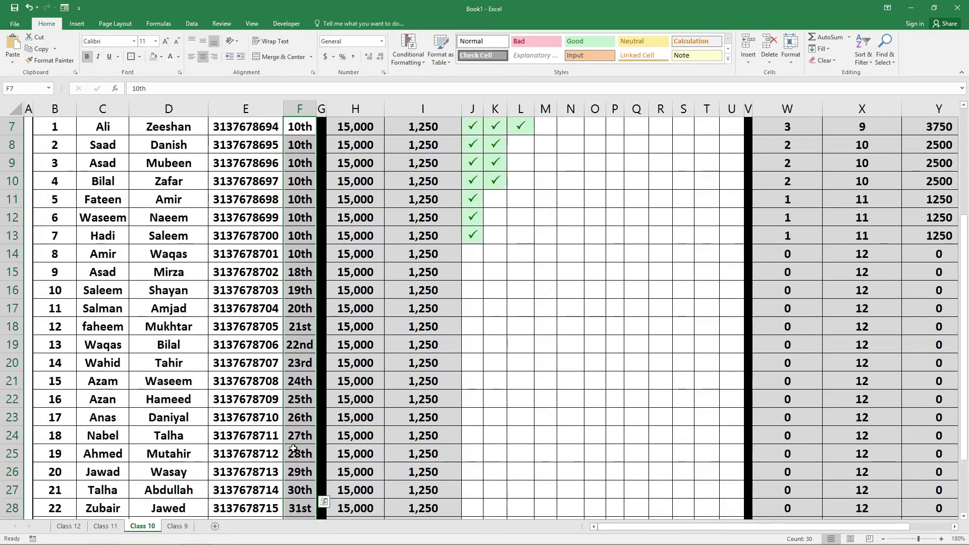
scroll(300, 344, "up", 2)
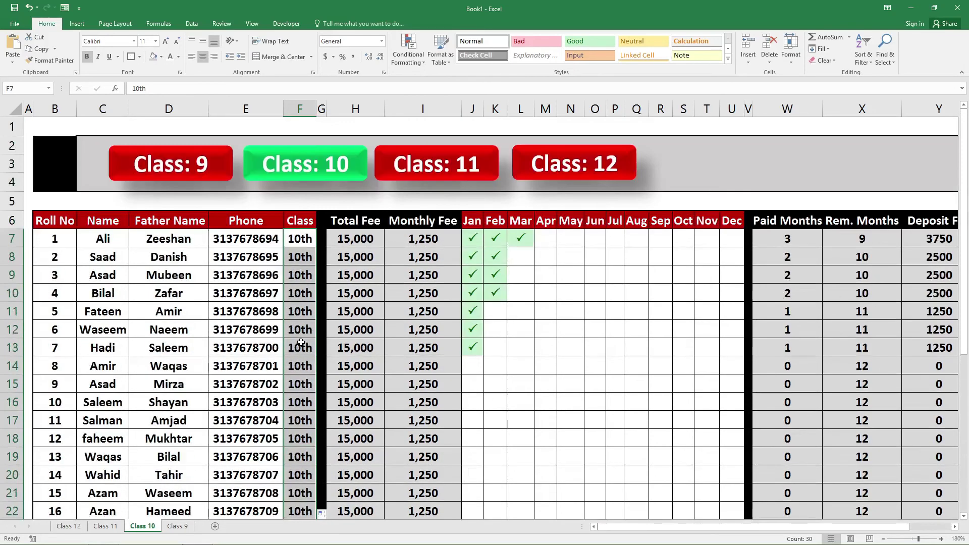
- On the Class 11 sheet, fill the Class: 11 button green
left_click(469, 178)
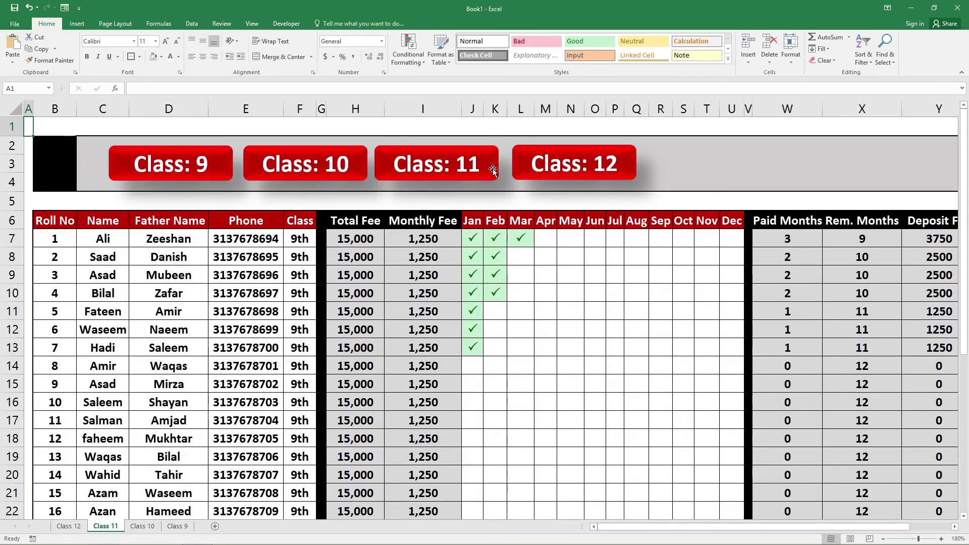
right_click(493, 171)
left_click(526, 141)
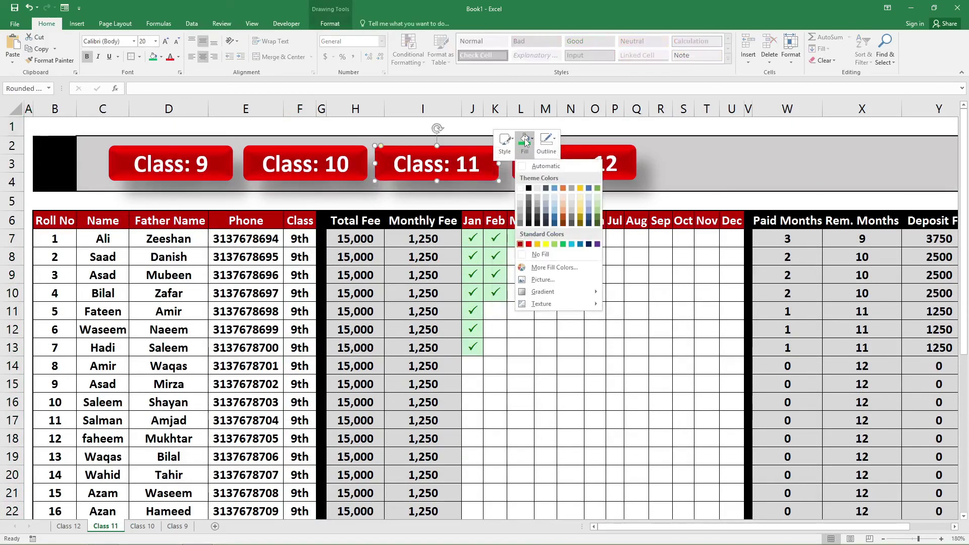
left_click(563, 244)
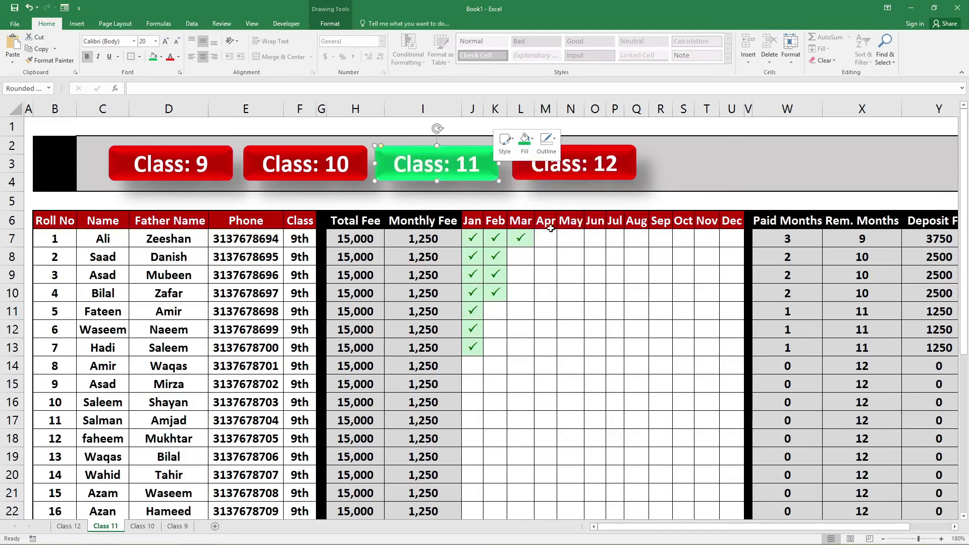
- Enter 11th in F7 and copy it down to F36 with Copy Cells
left_click(303, 237)
type("11y")
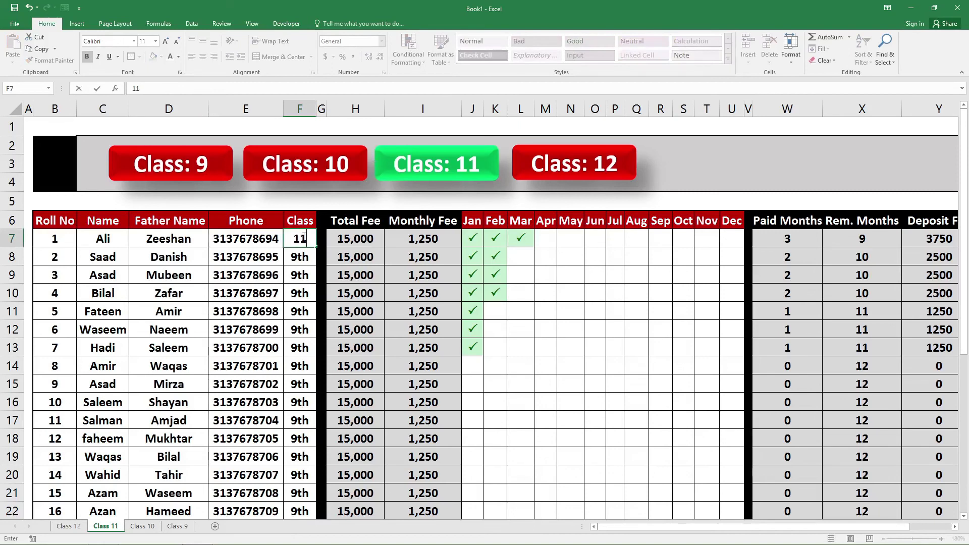
key("BackSpace")
type("th")
key("ctrl+Return")
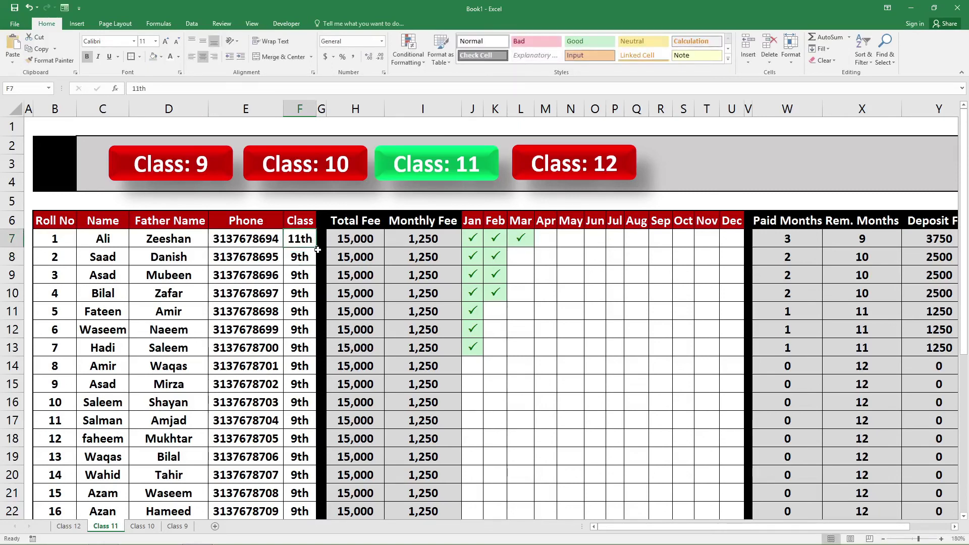
mouse_move(317, 247)
left_mouse_down()
mouse_move(342, 529)
mouse_move(321, 463)
left_mouse_up()
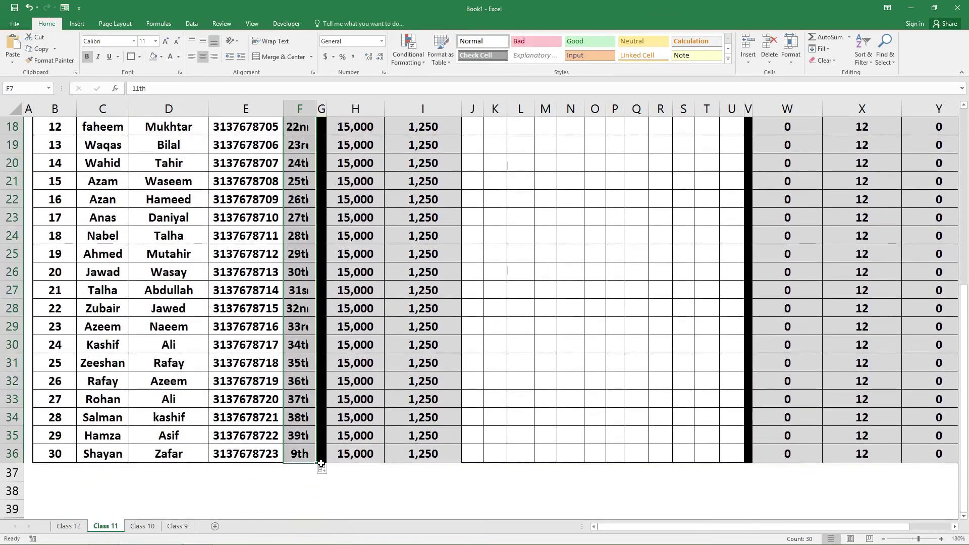
left_click(323, 469)
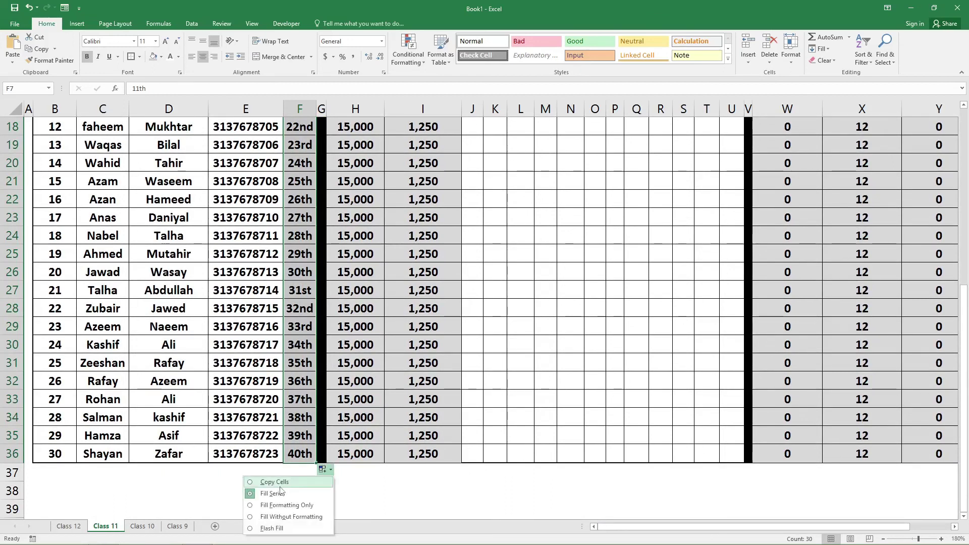
left_click(282, 482)
scroll(282, 469, "up", 2)
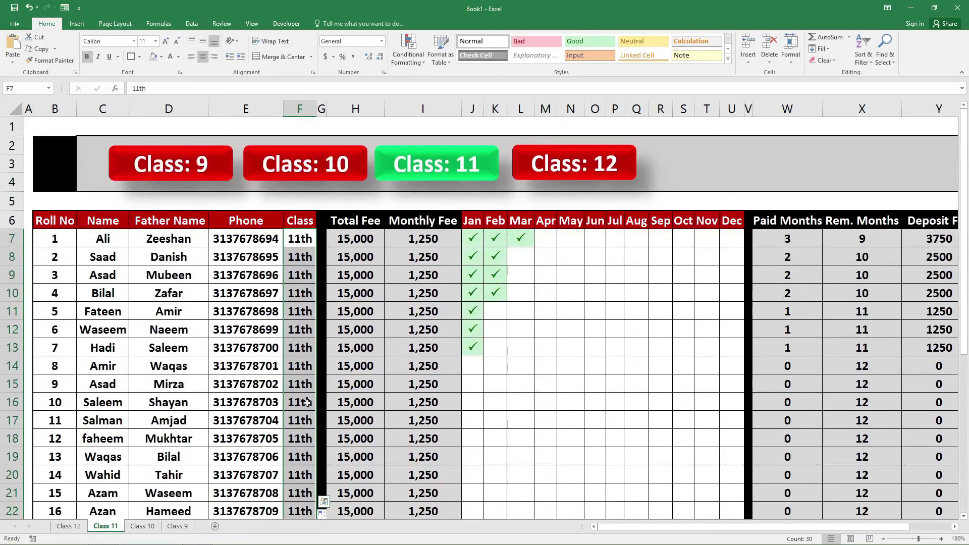
left_click(573, 220)
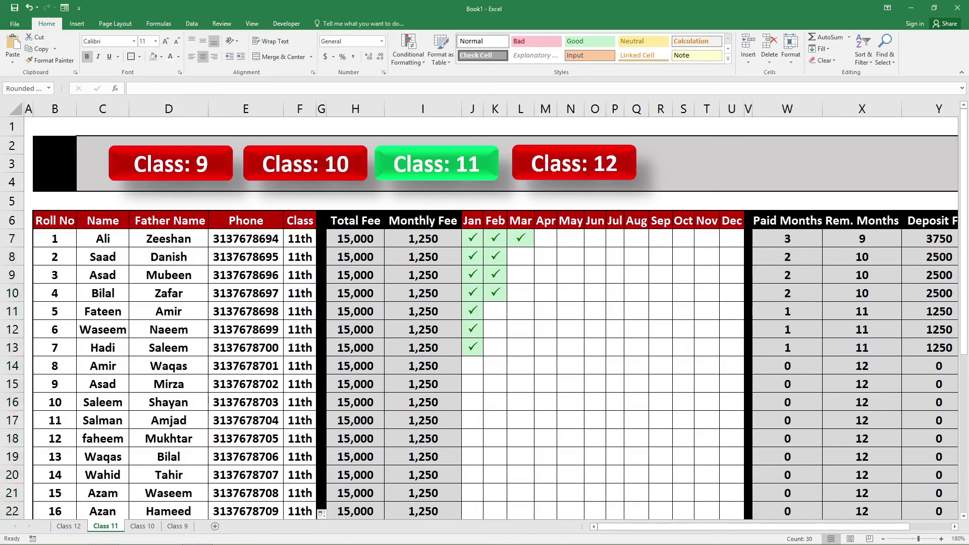
left_click(577, 177, "ctrl")
- Hyperlink the Class 11 sheet's Class: 12 button to the Class 12 sheet
key("Escape")
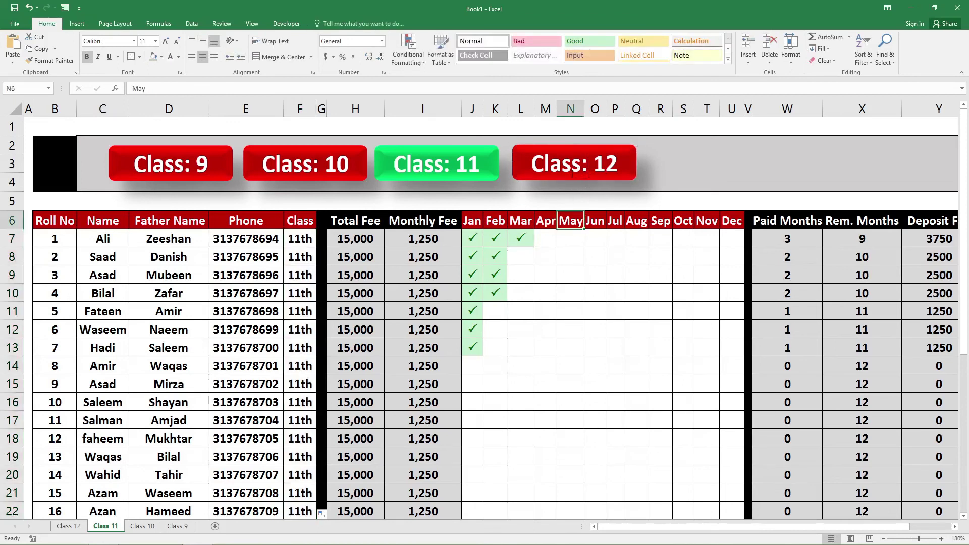
left_click(575, 166, "ctrl")
left_click(569, 200)
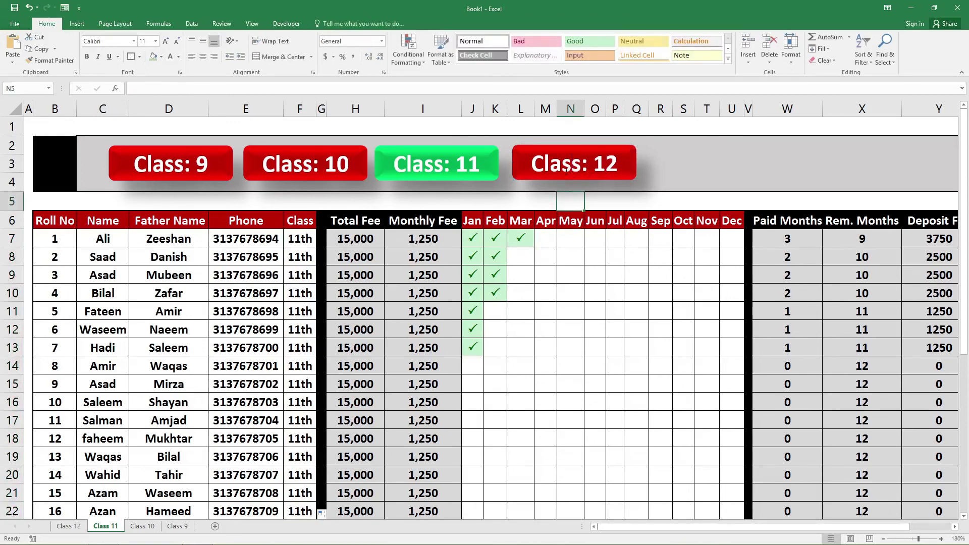
right_click(627, 168)
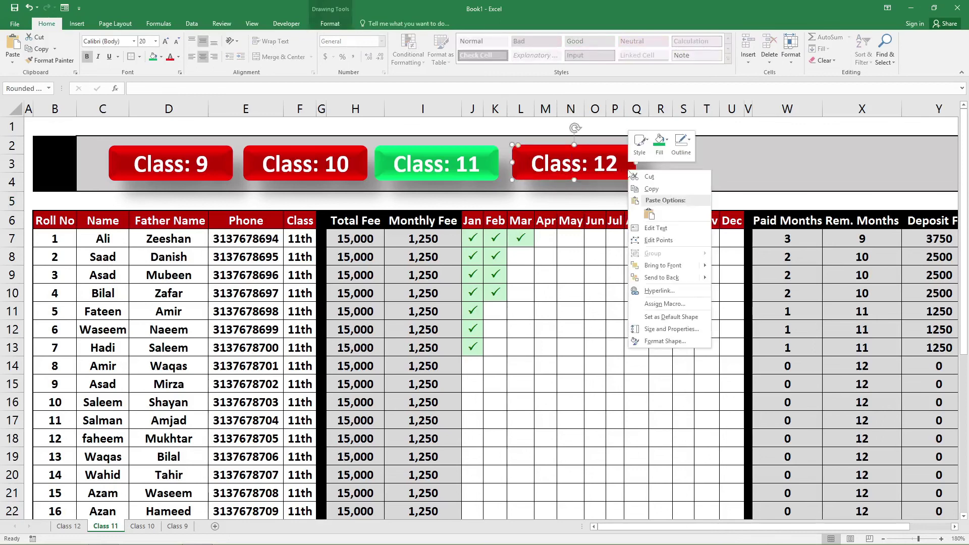
left_click(656, 290)
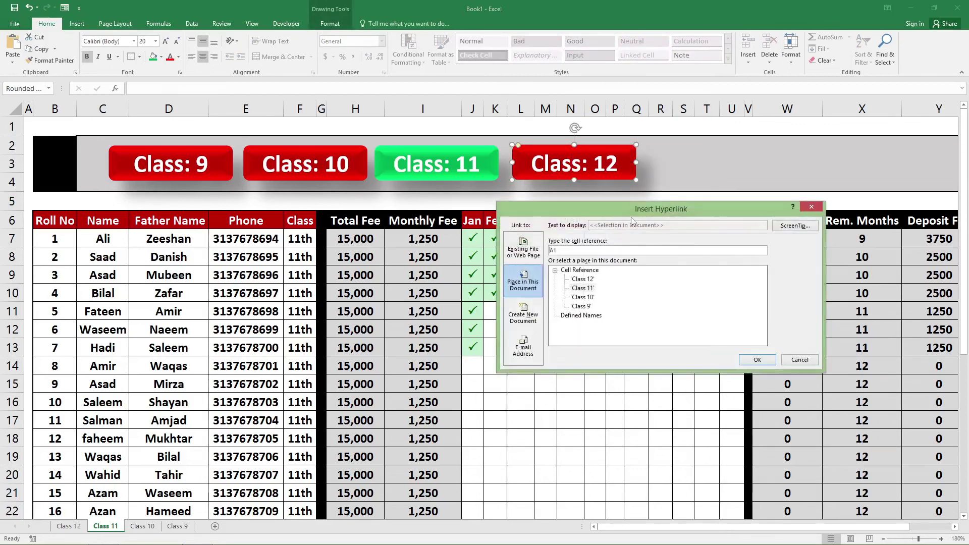
left_click(585, 279)
left_click(757, 359)
- Follow the link to Class 12 and fill its Class: 12 button green
left_click(572, 206)
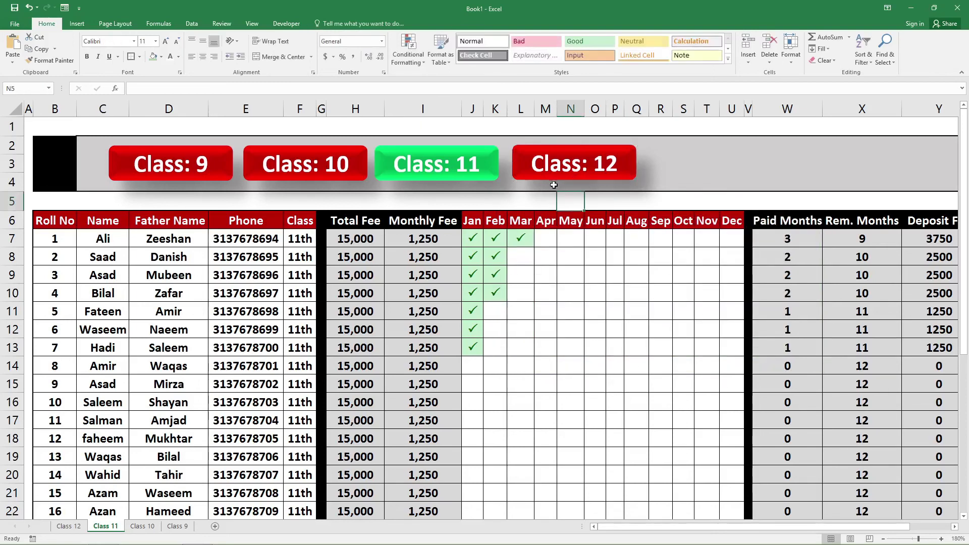
left_click(557, 166)
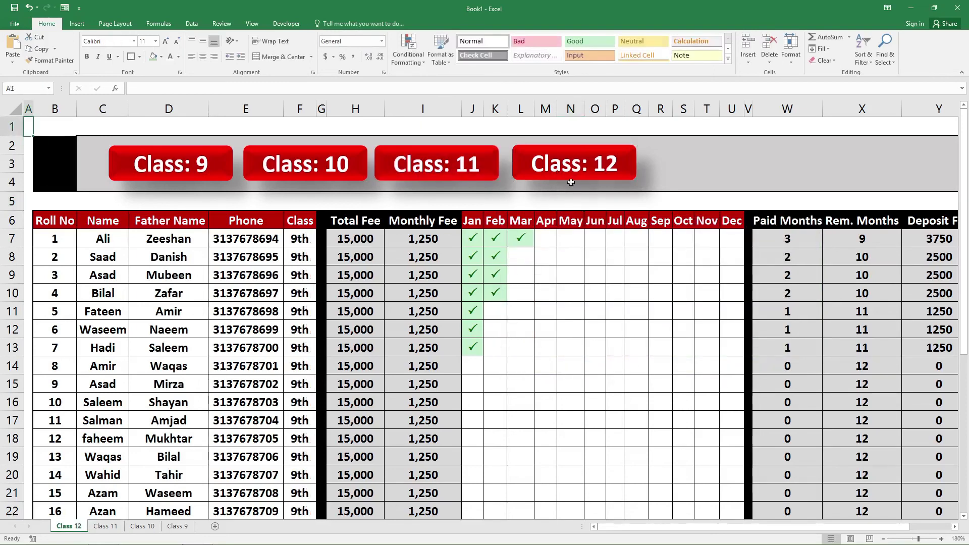
right_click(631, 171)
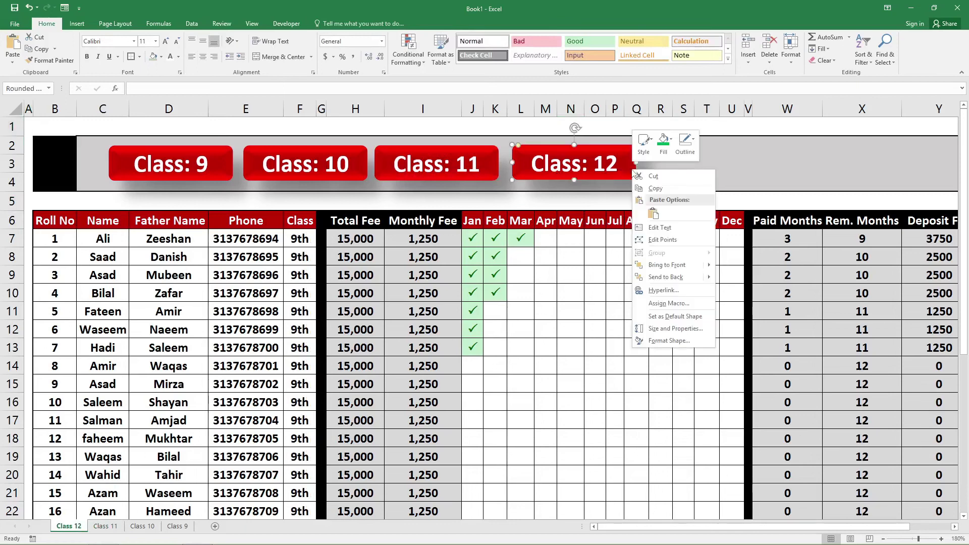
left_click(665, 141)
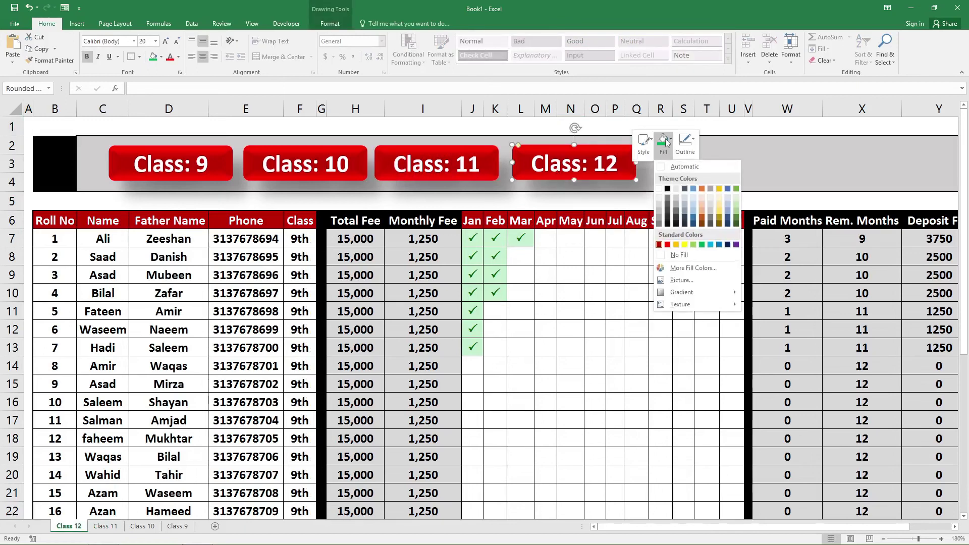
left_click(699, 244)
- Enter 12th in F7 and copy it down the Class column with Copy Cells
left_click(311, 239)
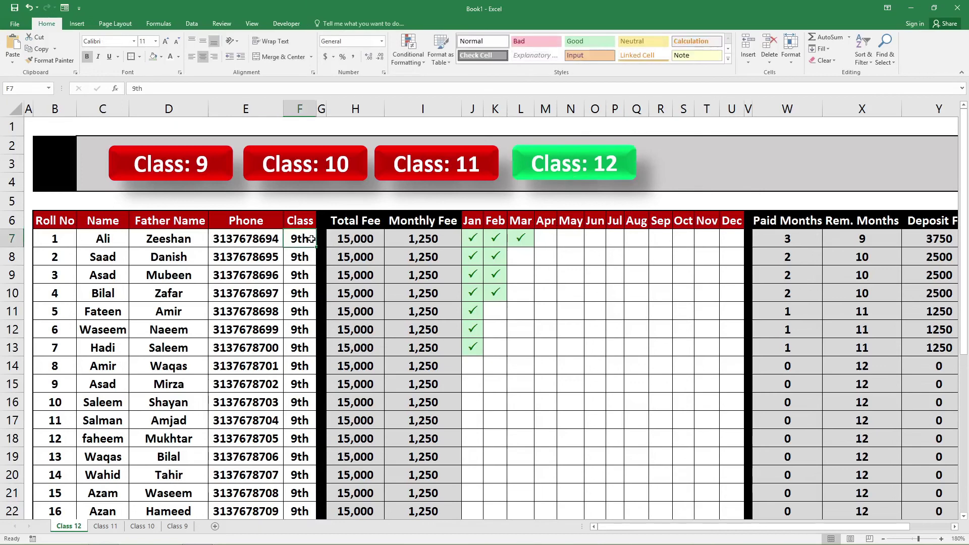
type("12th")
left_click(306, 286)
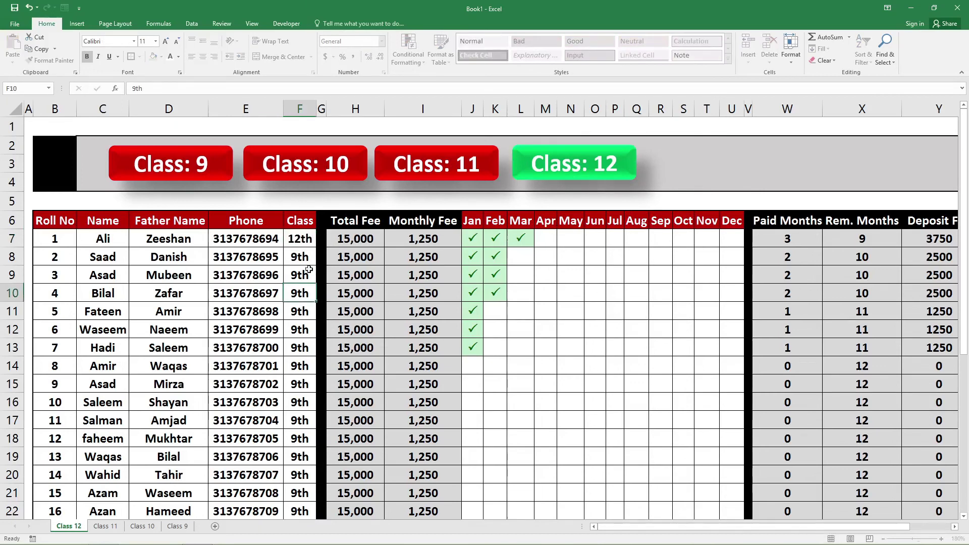
left_click(313, 243)
left_click_drag(318, 247, 337, 533)
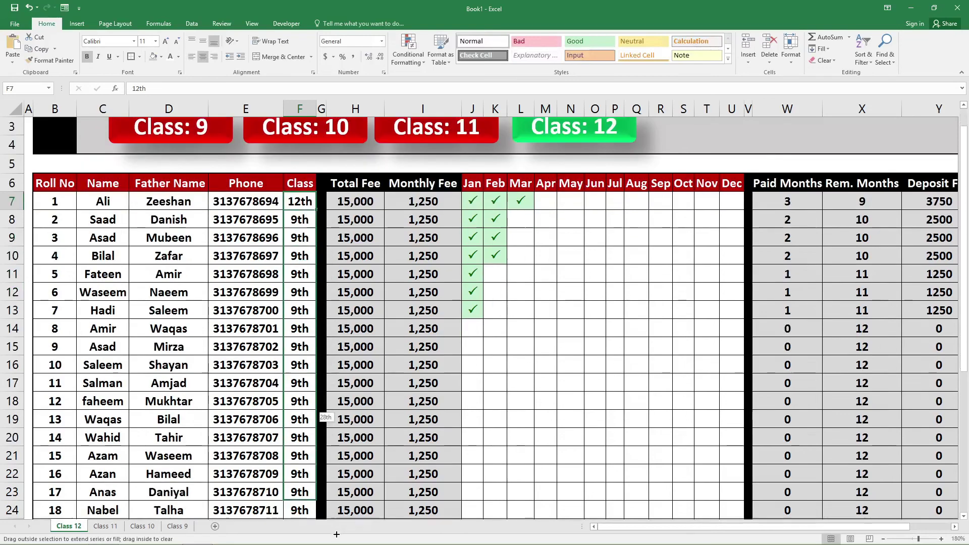
left_click_drag(336, 533, 321, 441)
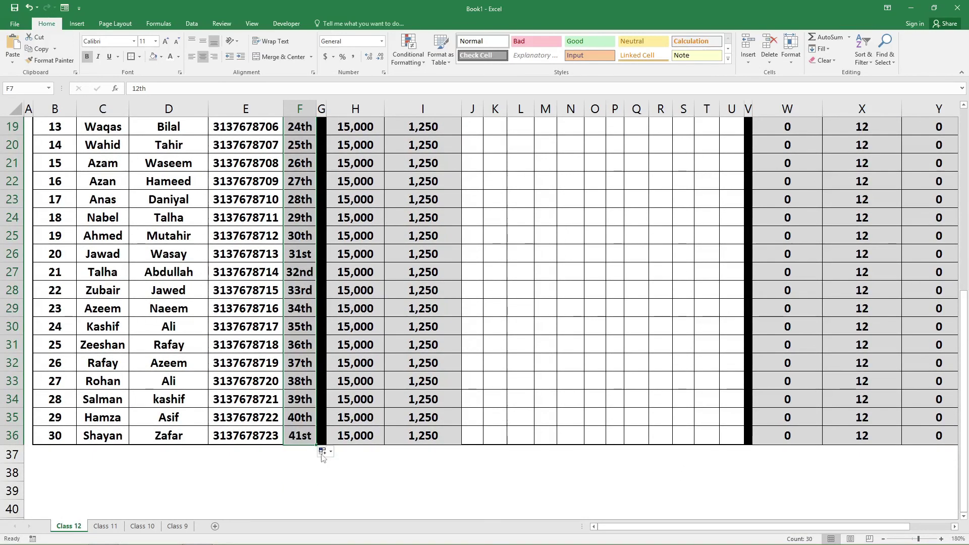
left_click(322, 452)
left_click(290, 463)
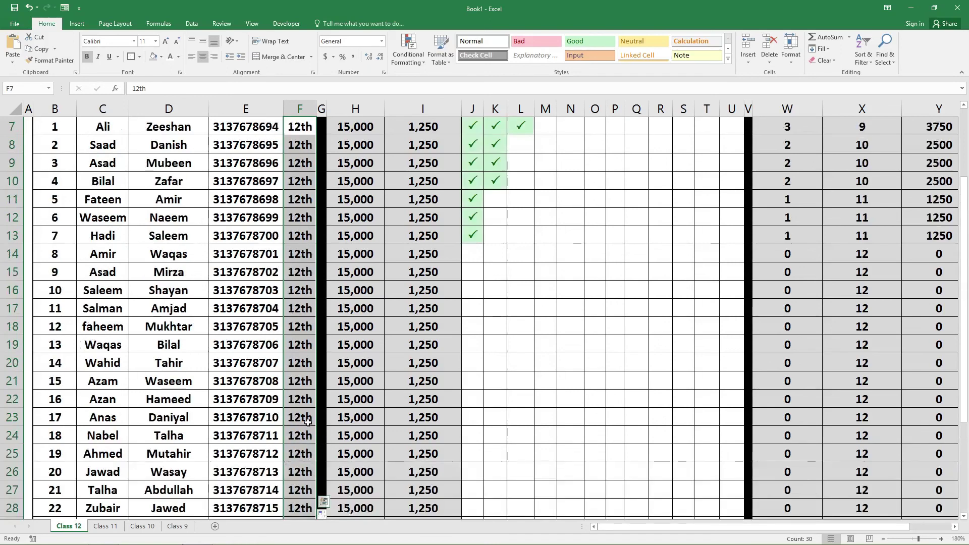
scroll(301, 385, "up", 2)
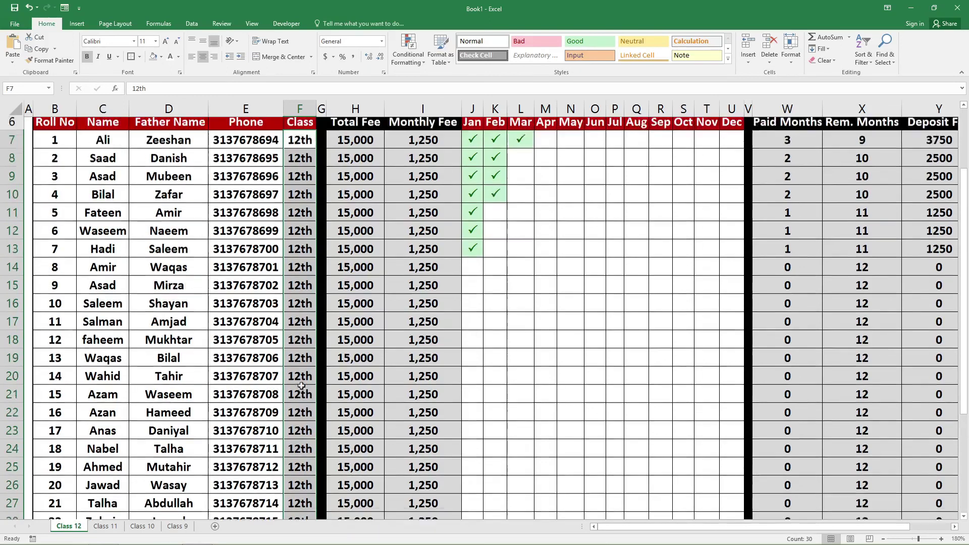
- Zoom out to show the Balance column, review the other Class sheets, and return to Class 12
left_click(882, 539)
left_click(883, 538)
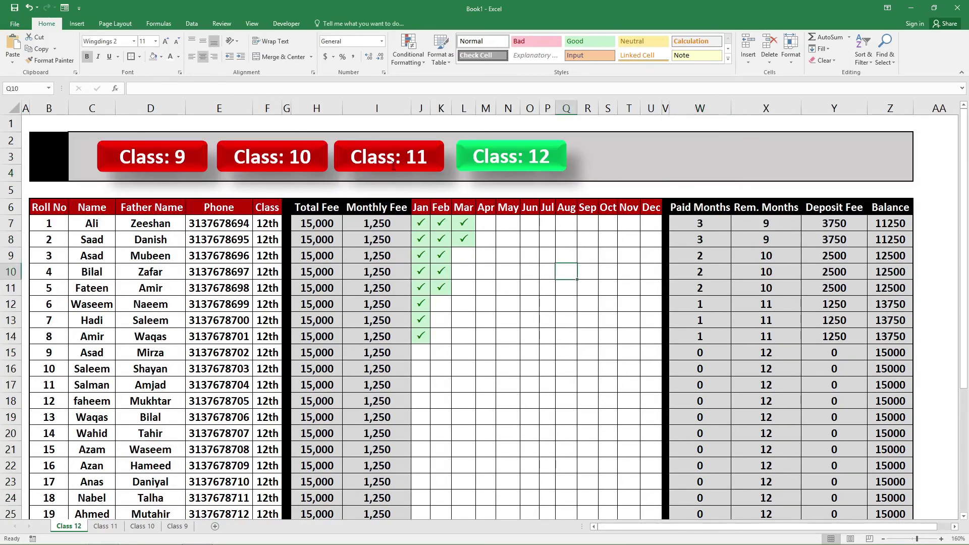
key("Up")
key("Up")
key("Right")
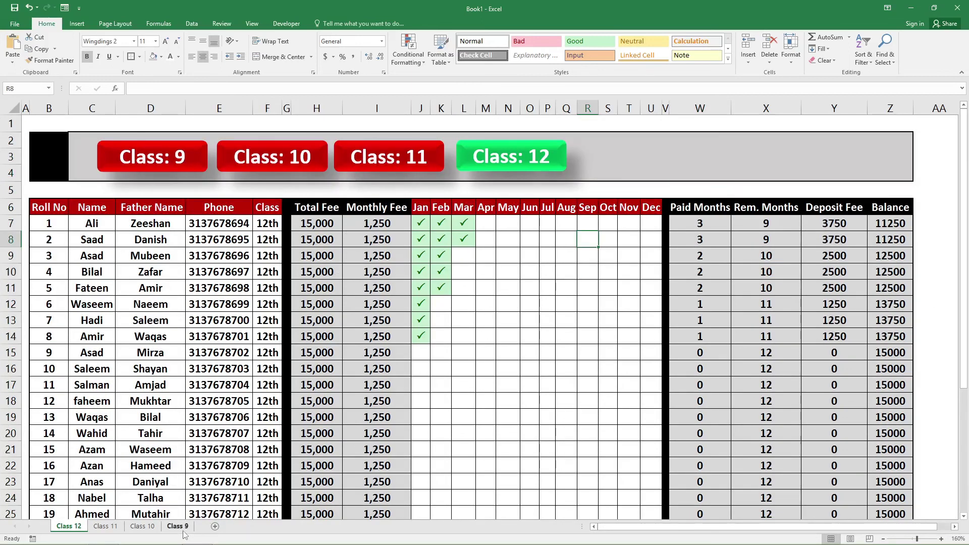
left_click(178, 525)
left_click(136, 526)
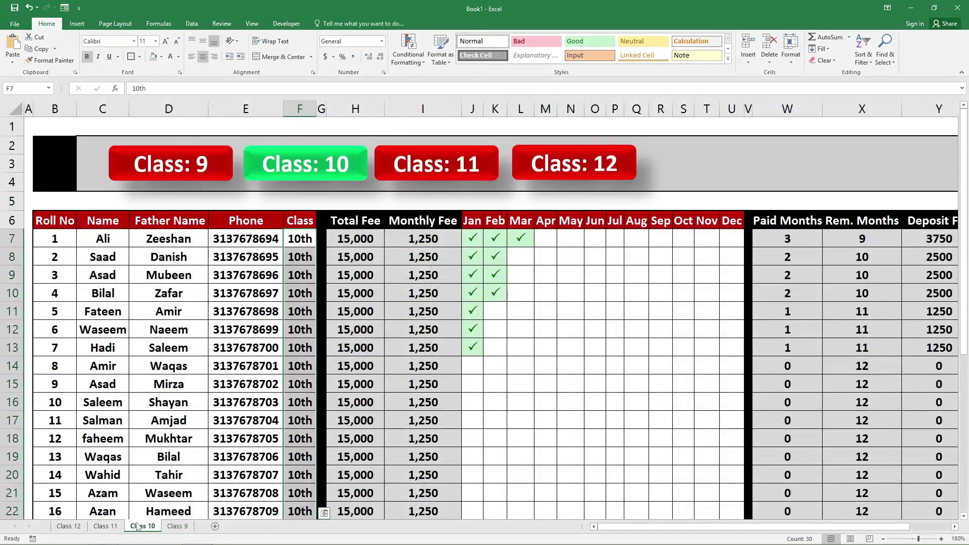
left_click(106, 526)
left_click(656, 347)
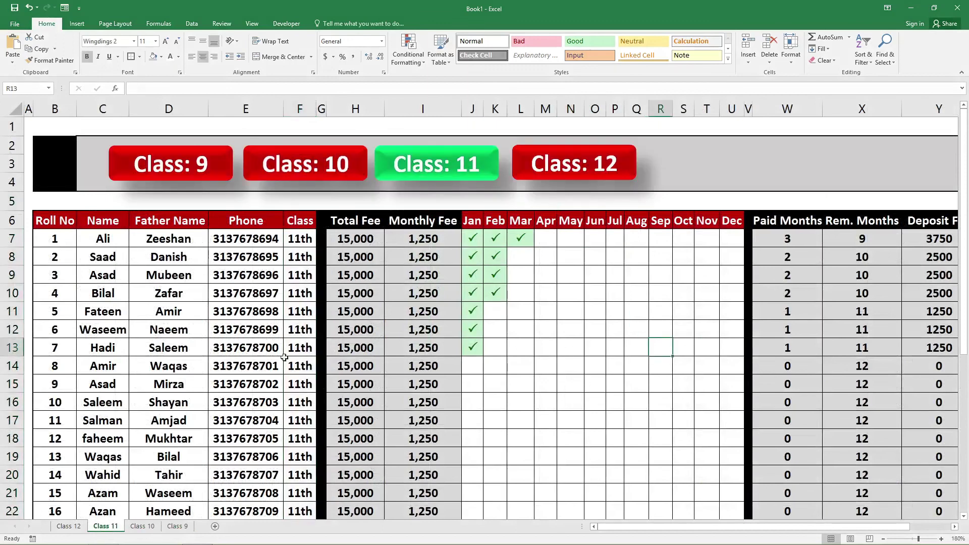
left_click(68, 526)
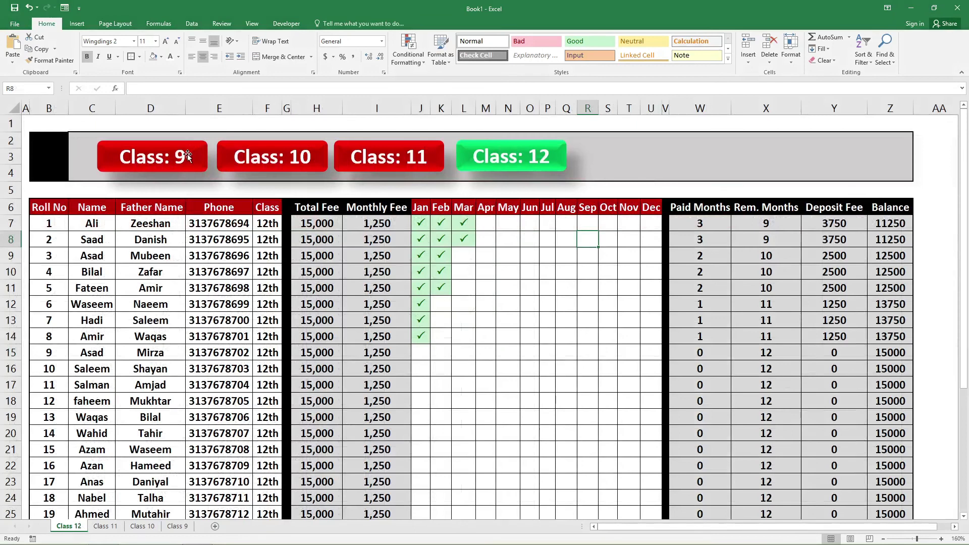
- On Class 9, hyperlink the Class: 11 and Class: 12 buttons to their matching sheets
left_click(176, 161)
right_click(445, 181)
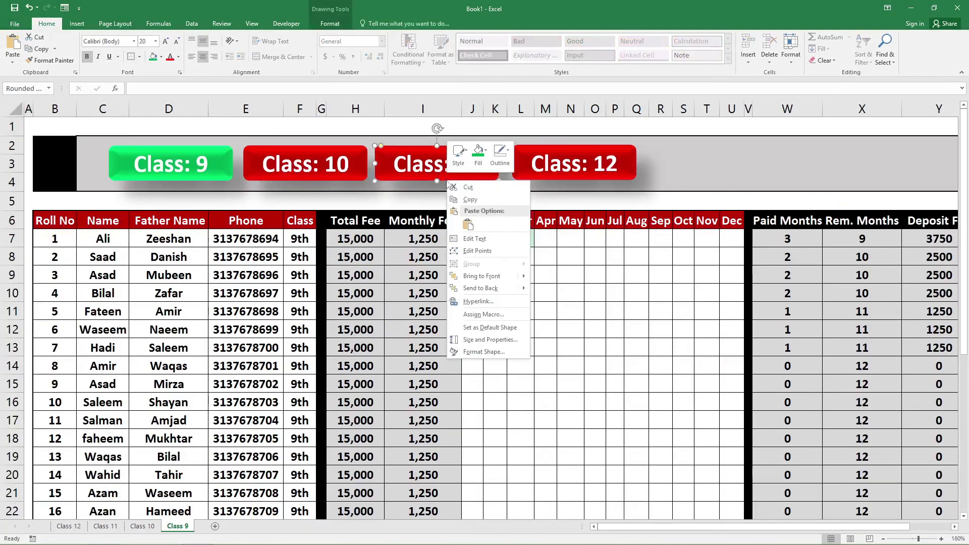
left_click(478, 302)
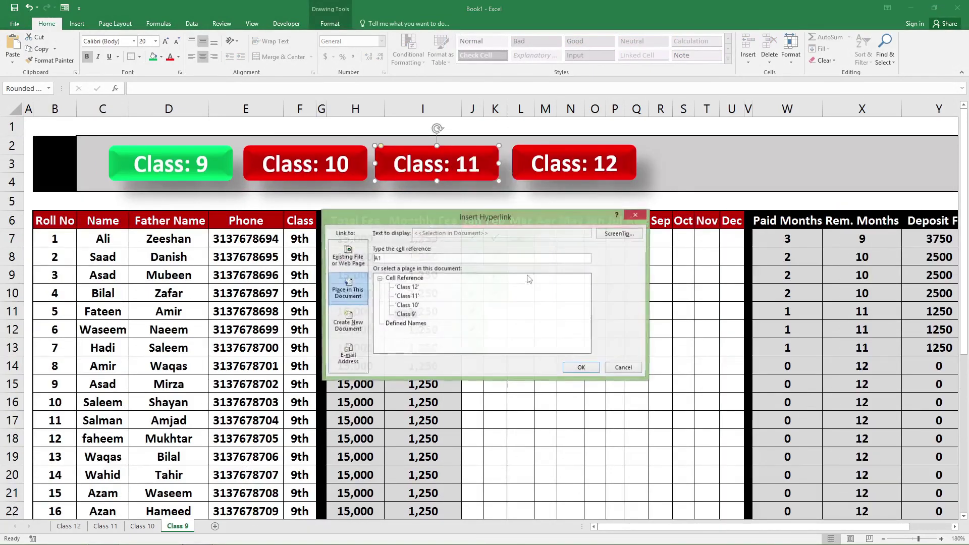
left_click(415, 299)
left_click(581, 367)
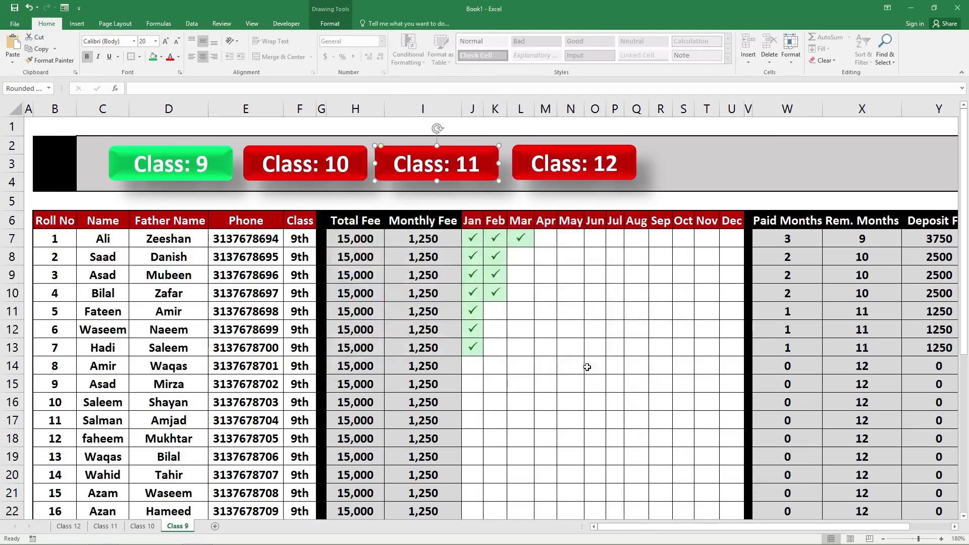
right_click(632, 172)
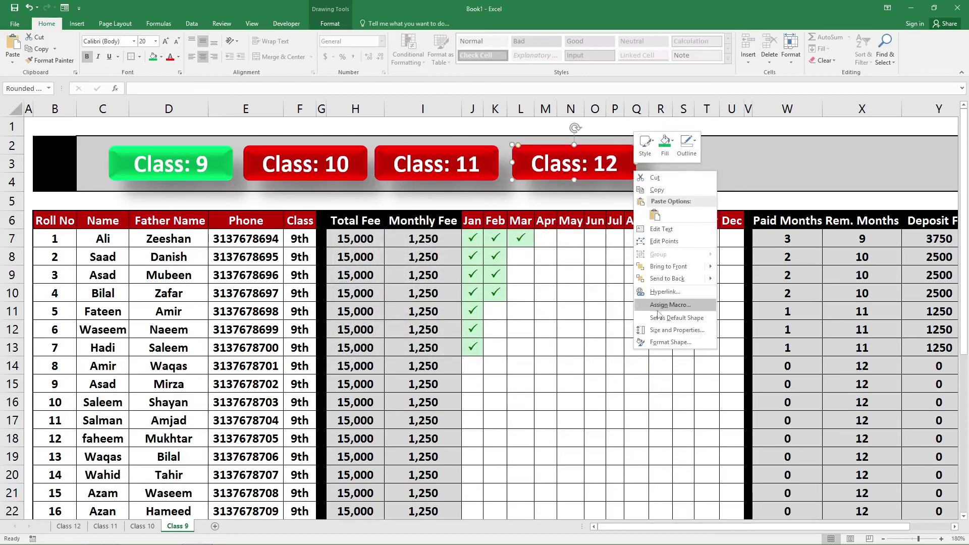
left_click(665, 292)
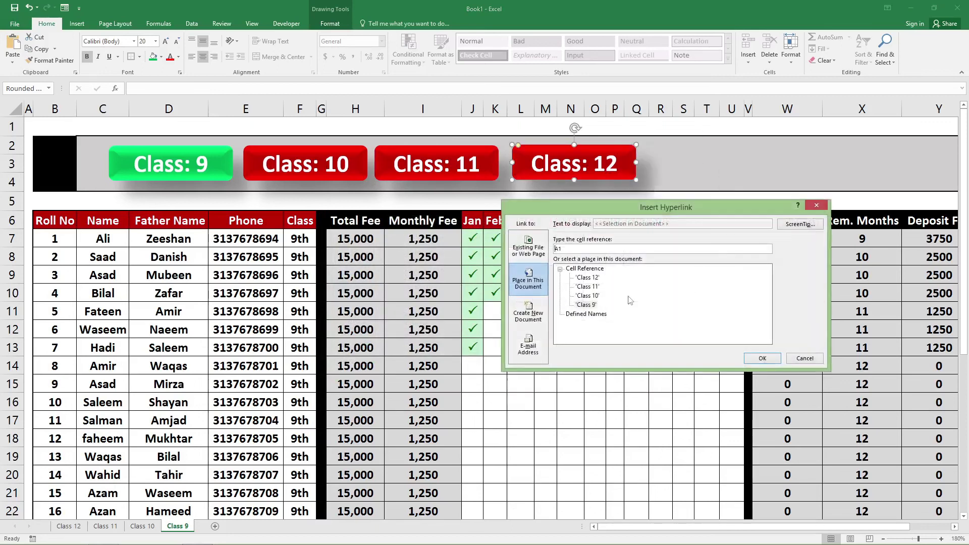
left_click(587, 278)
left_click(762, 358)
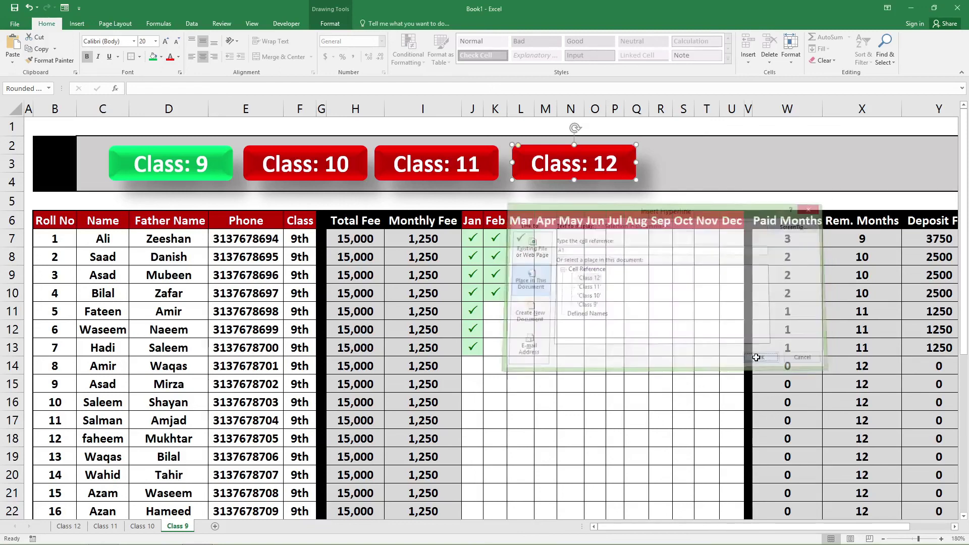
- On the Class 10 sheet, check the Class: 9 and Class: 10 buttons' link options
left_click(143, 526)
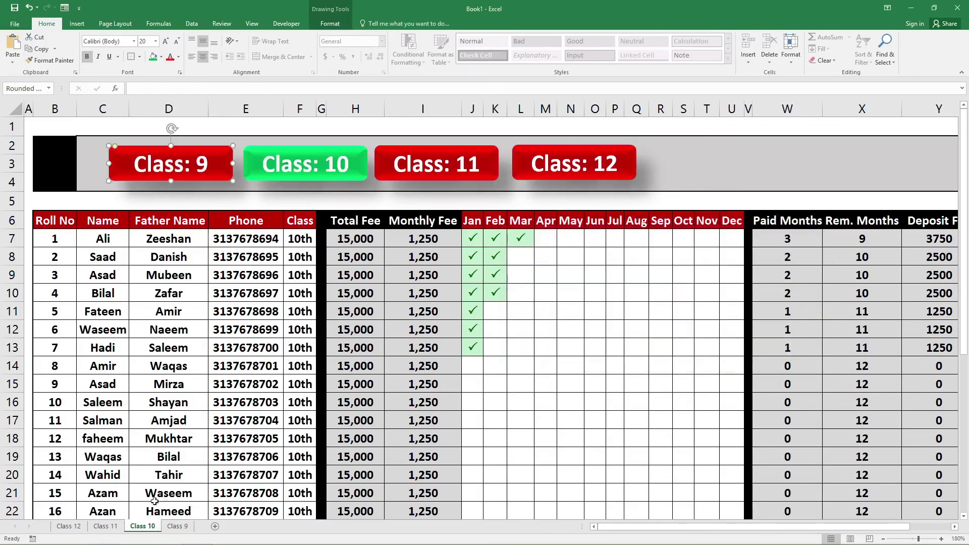
right_click(217, 175)
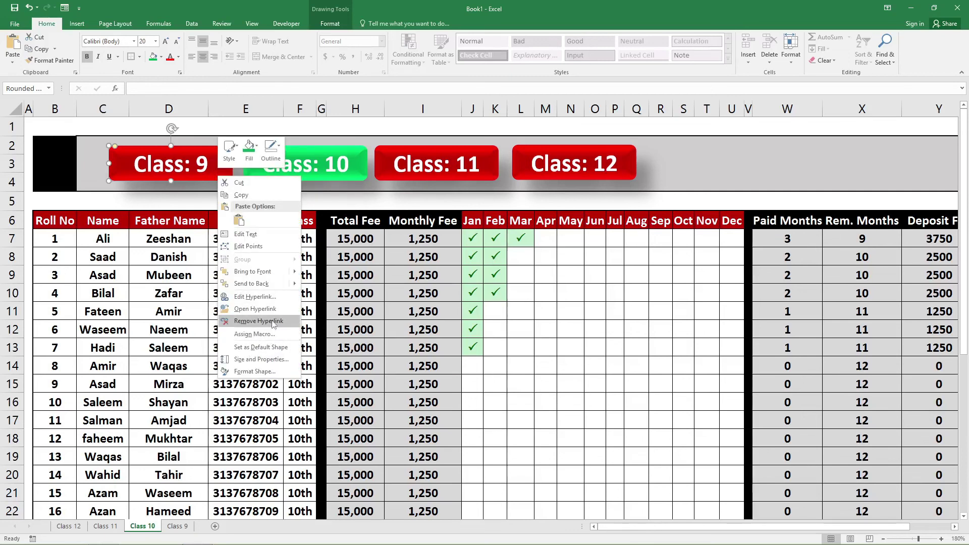
left_click(355, 173)
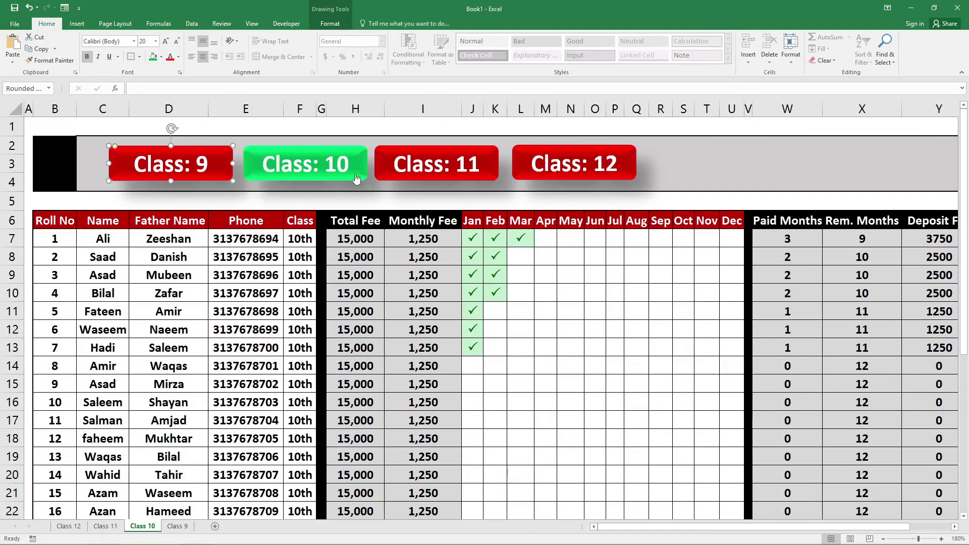
right_click(355, 175)
key("Escape")
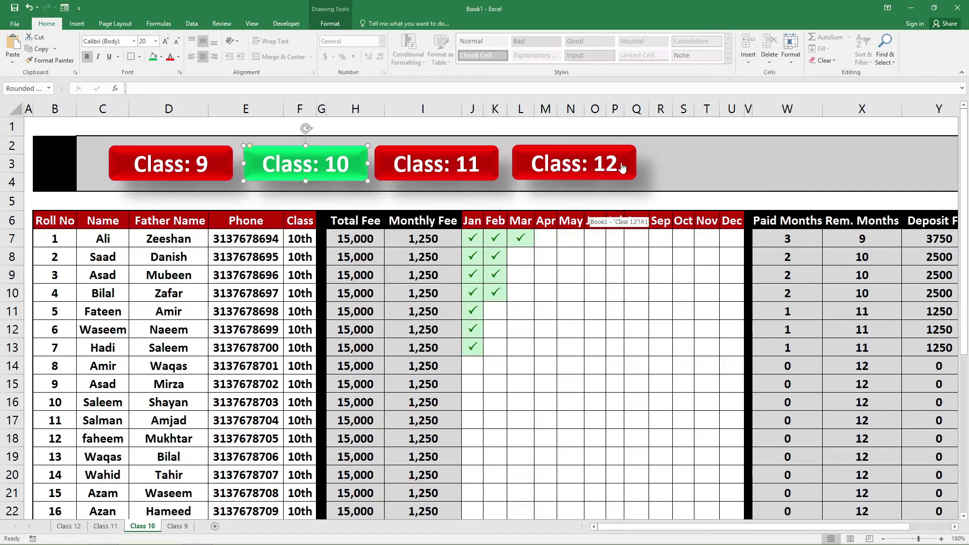
- On Class 11, hyperlink the Class: 9 and Class: 10 buttons to their sheets
left_click(105, 525)
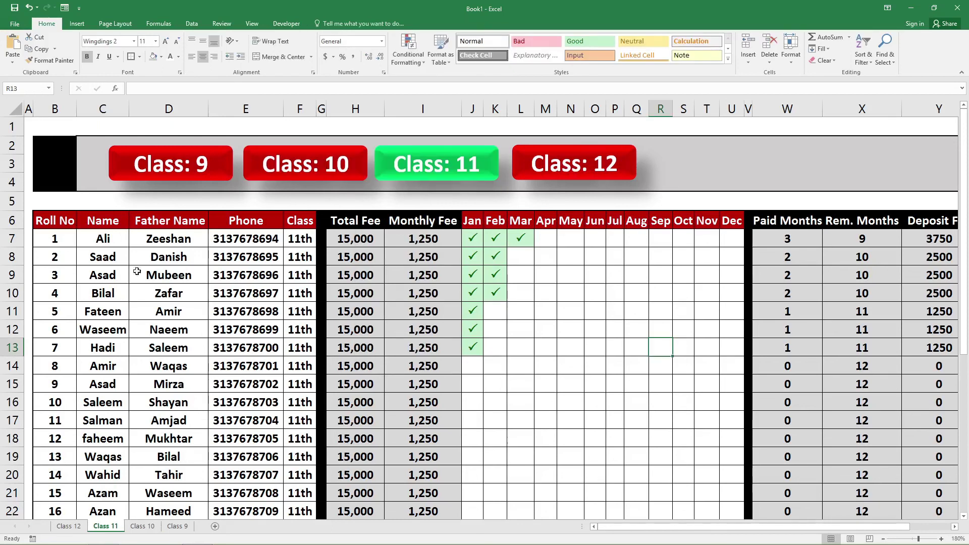
right_click(230, 174)
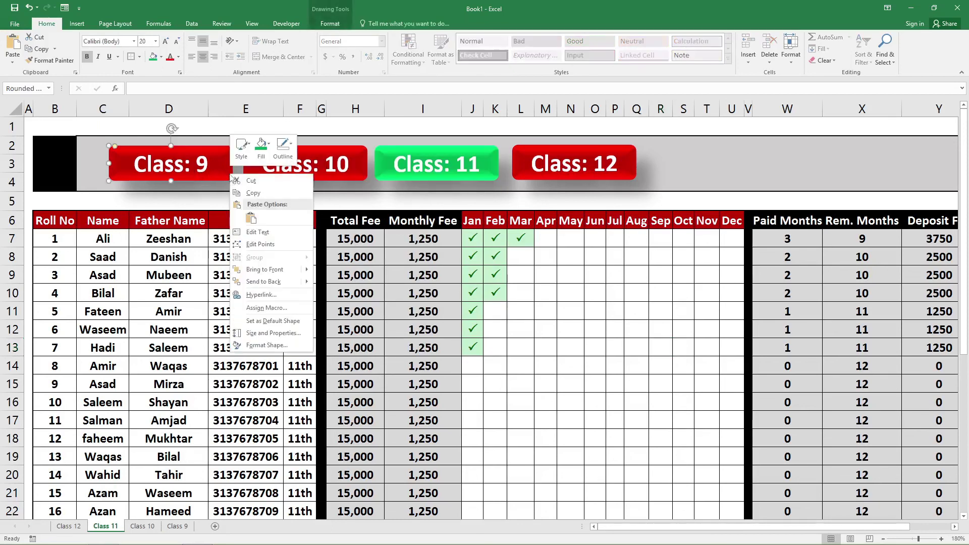
left_click(261, 295)
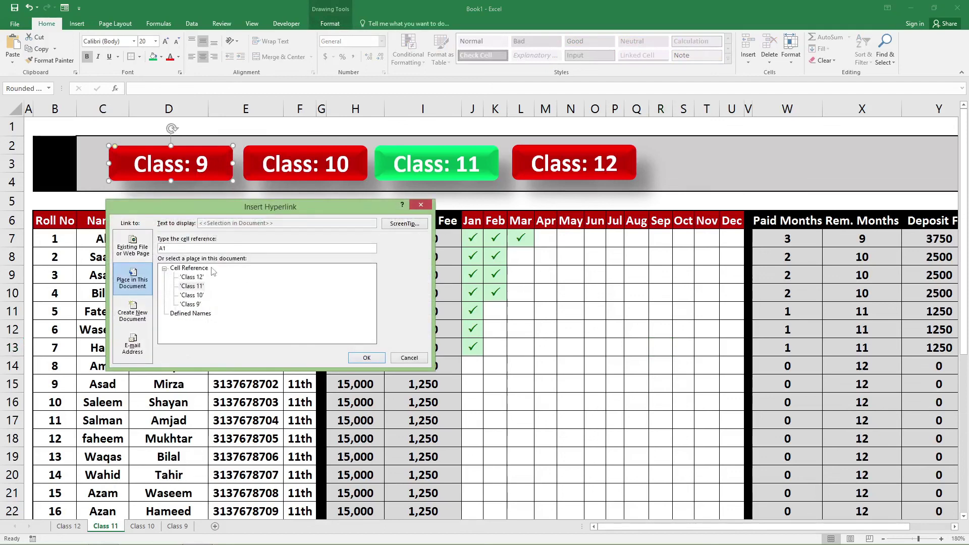
left_click(192, 304)
left_click(367, 357)
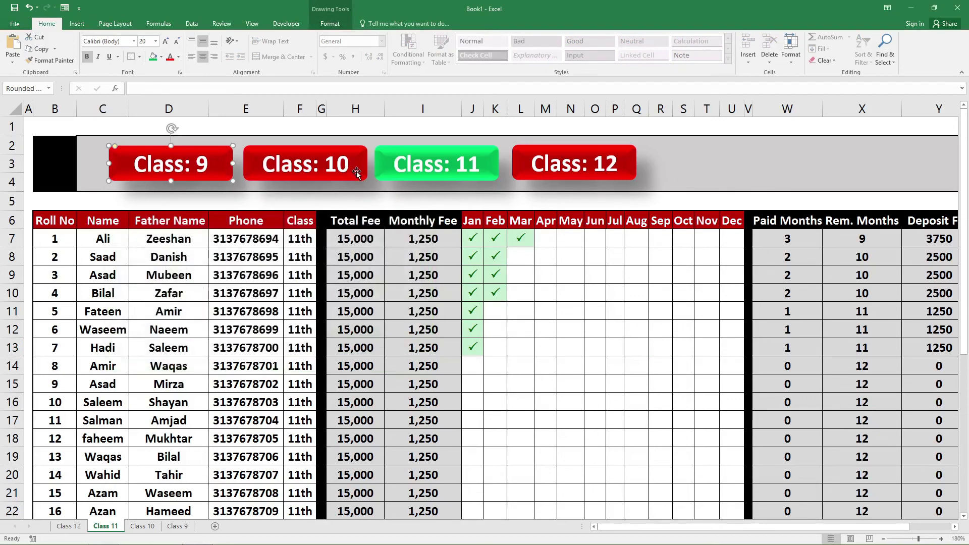
right_click(356, 173)
left_click(354, 298)
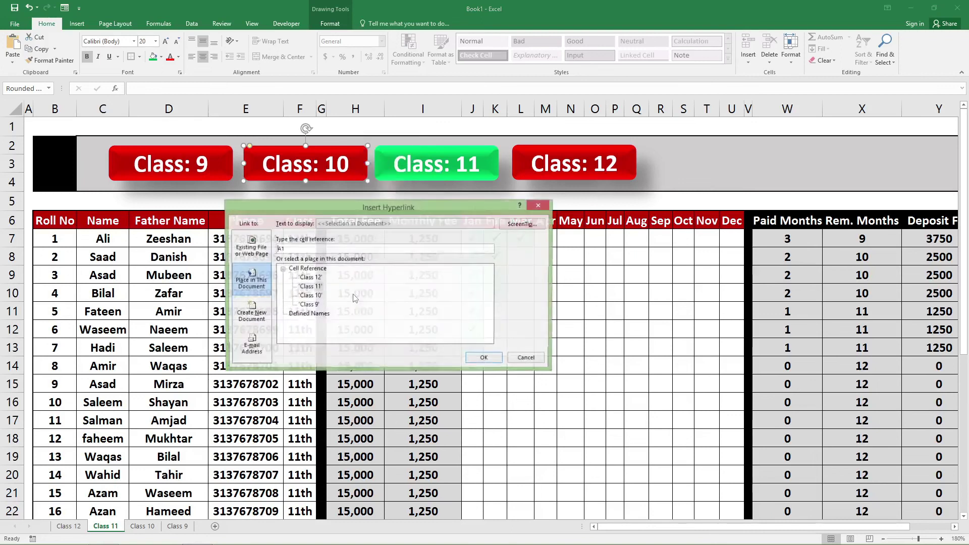
left_click(309, 295)
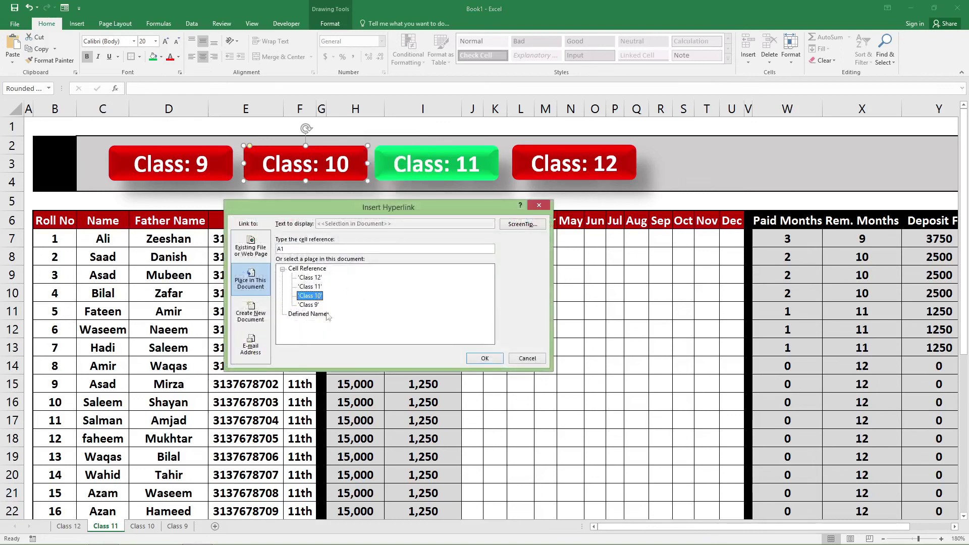
left_click(483, 358)
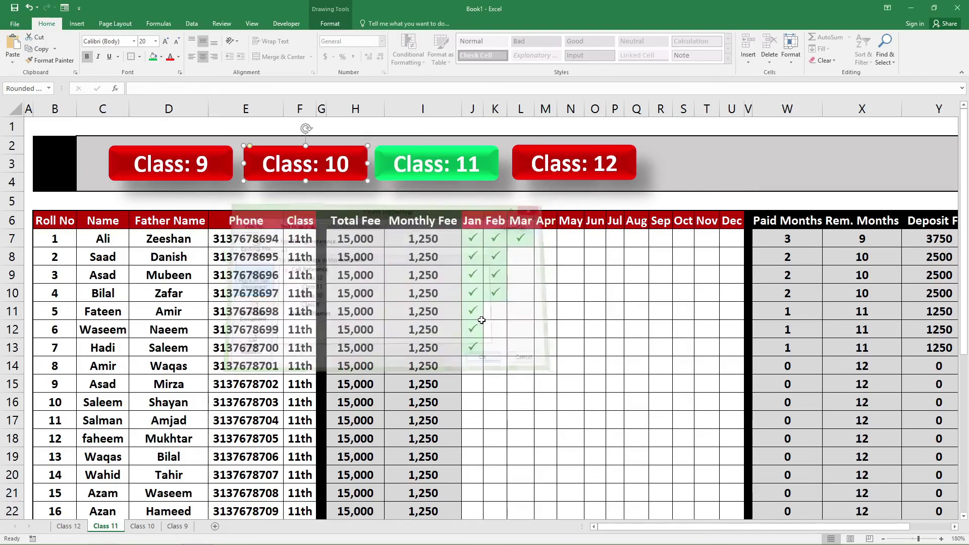
- Hyperlink the Class: 11 button to the Class 11 sheet
right_click(490, 175)
left_click(520, 295)
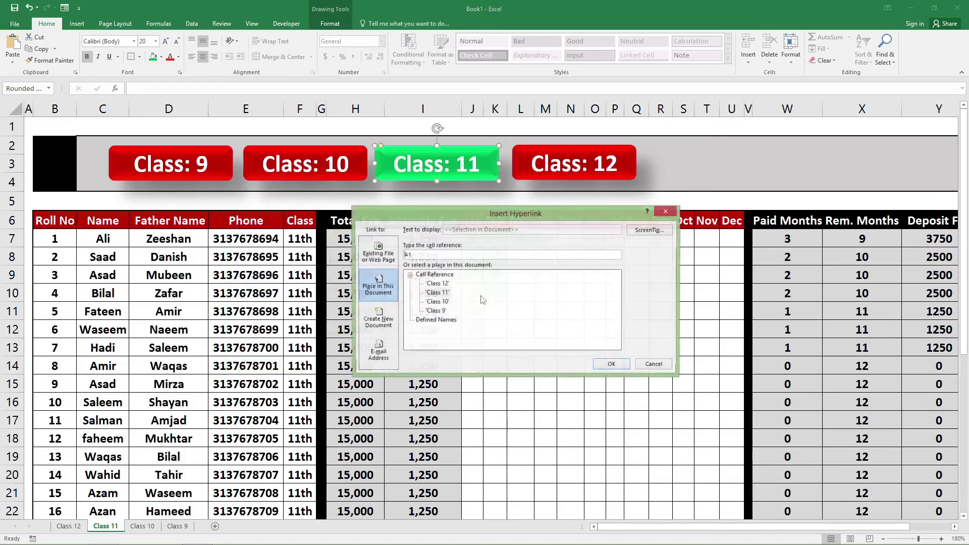
left_click(437, 292)
left_click(611, 364)
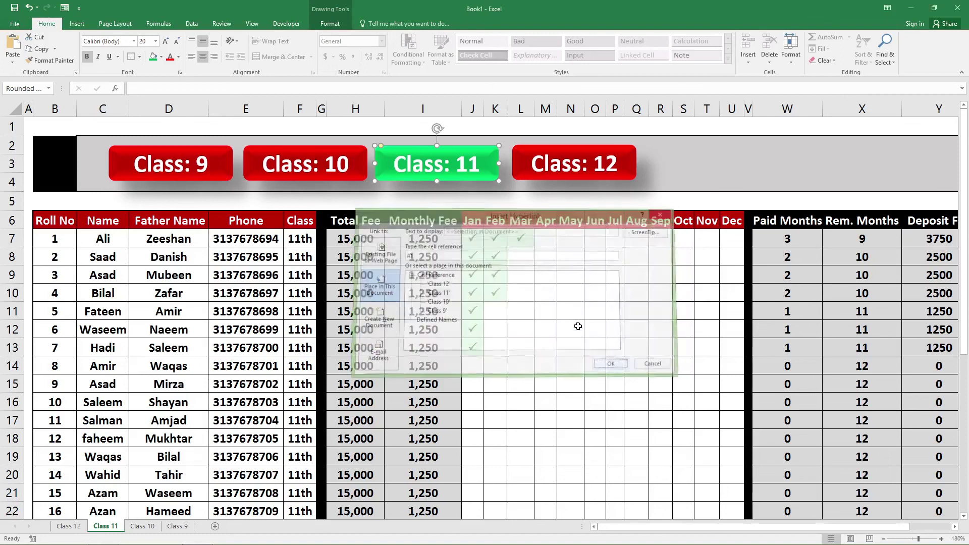
- Check the Class: 12 button's existing link and follow it to Class 12
left_click(624, 174)
right_click(623, 175)
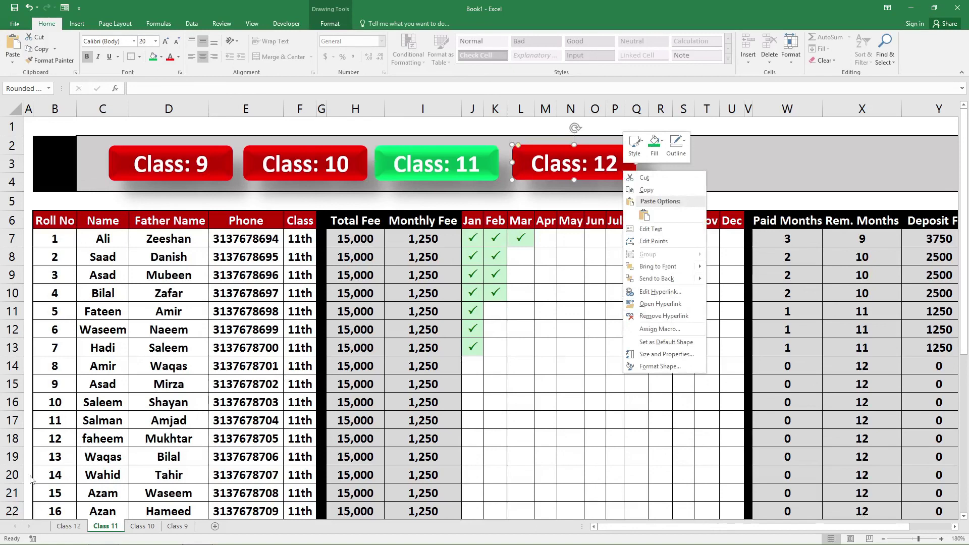
key("Escape")
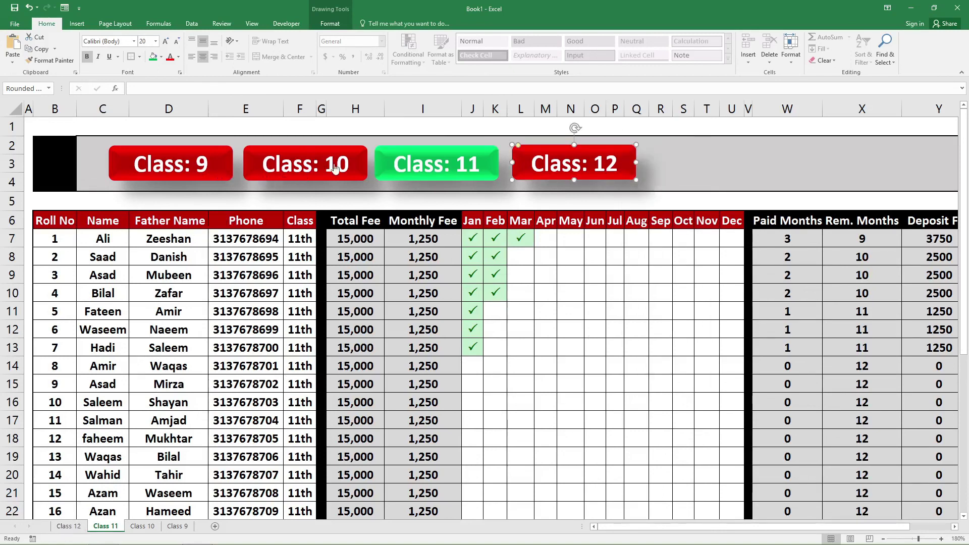
left_click(635, 194)
left_click(624, 174)
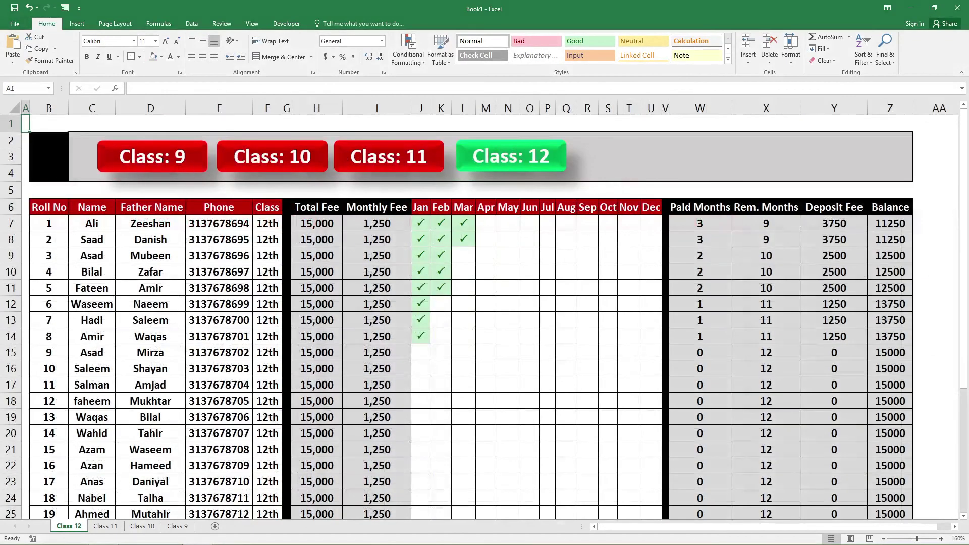
- On Class 12, hyperlink the Class: 9 button to the Class 9 sheet
right_click(198, 163)
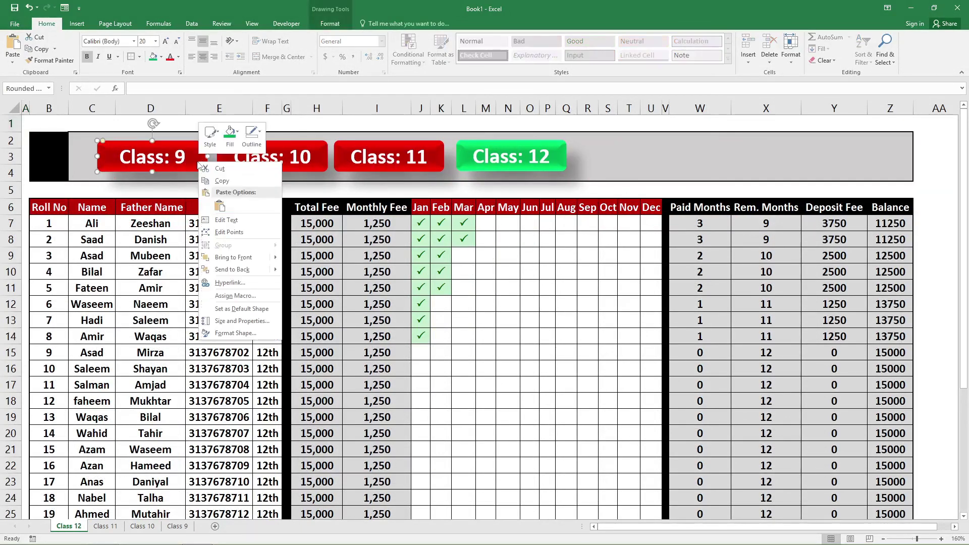
left_click(236, 286)
left_click(159, 297)
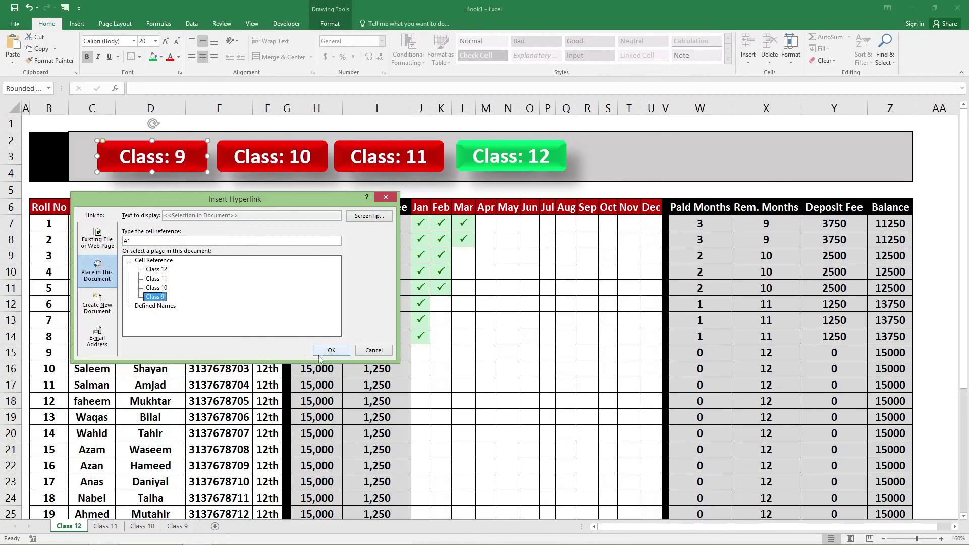
left_click(331, 351)
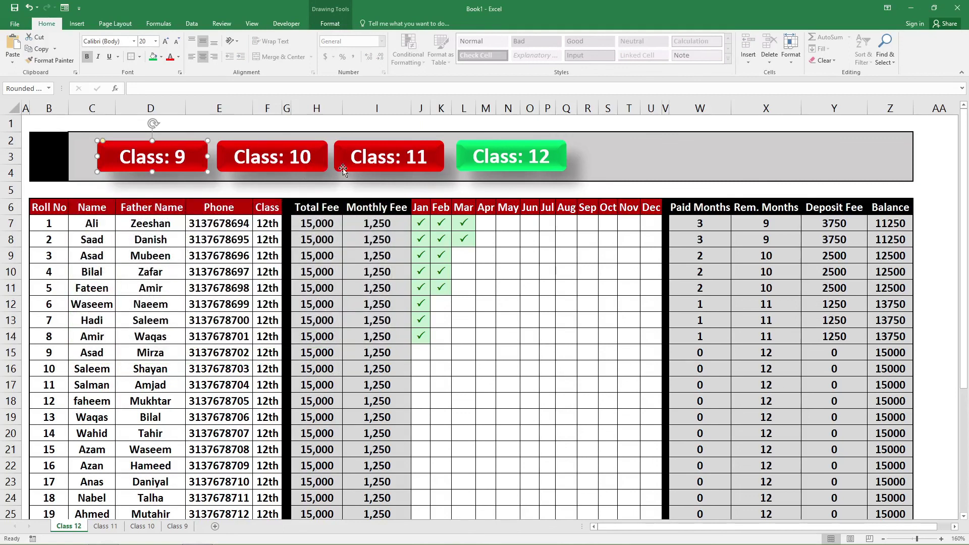
- Hyperlink the Class: 11 button to the Class 11 sheet
left_click(392, 169)
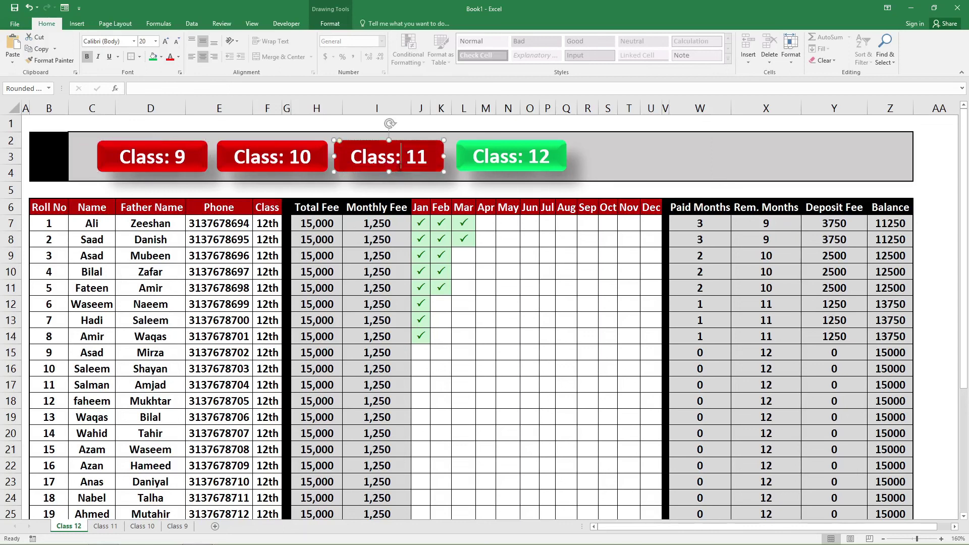
right_click(393, 170)
key("Escape")
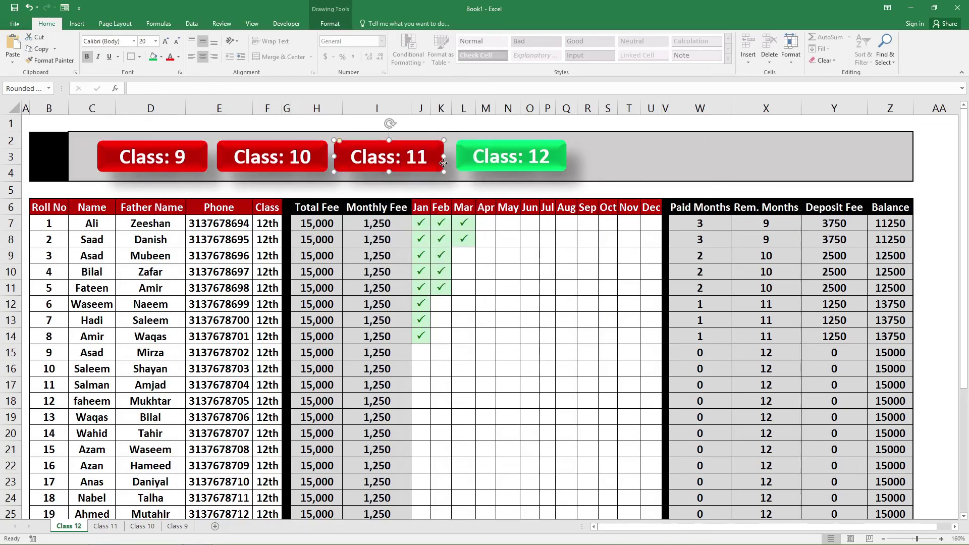
right_click(437, 165)
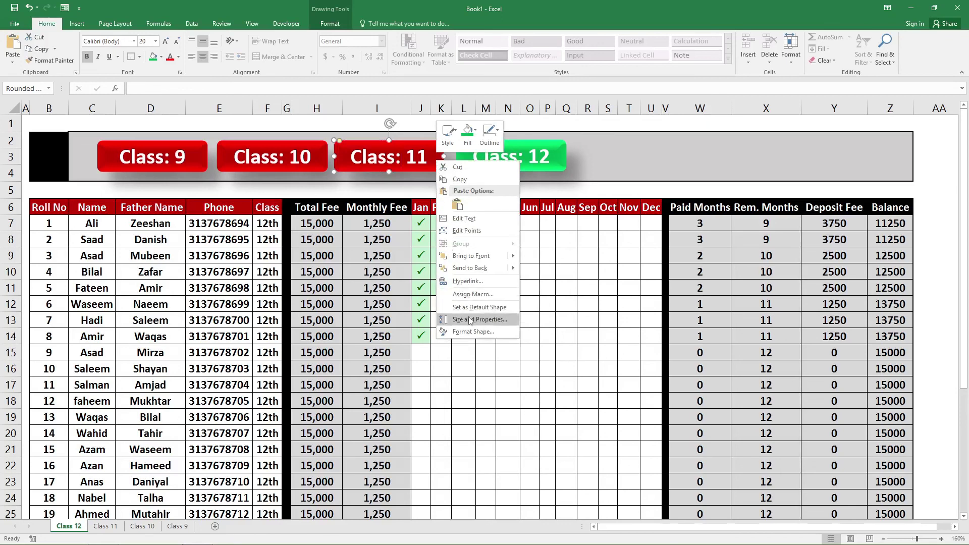
left_click(475, 284)
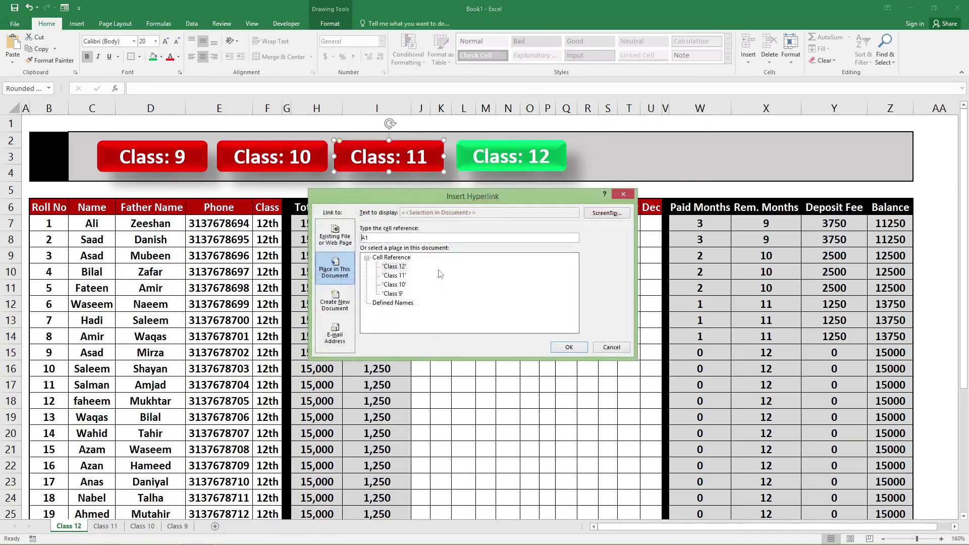
left_click(402, 279)
left_click(569, 347)
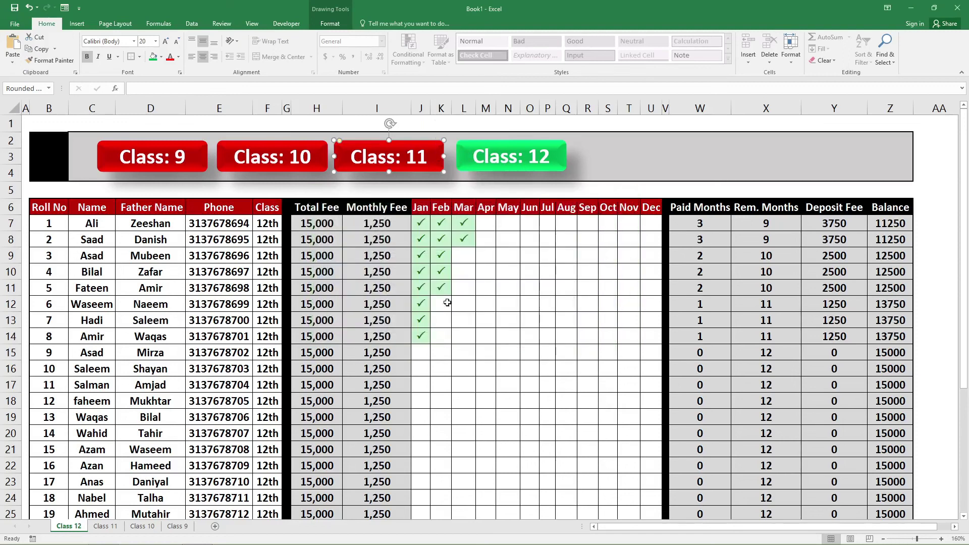
- Hyperlink the Class: 10 button to the Class 10 sheet
right_click(318, 173)
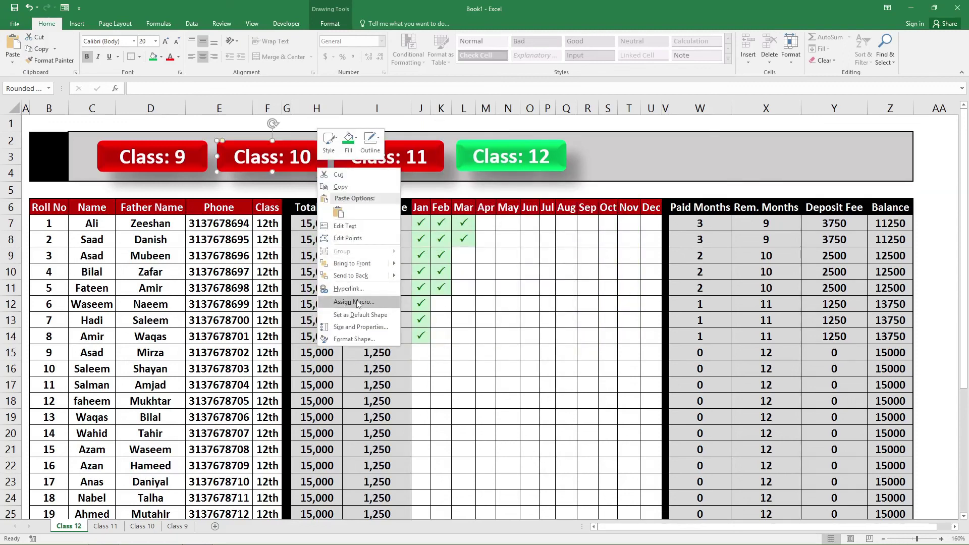
left_click(361, 292)
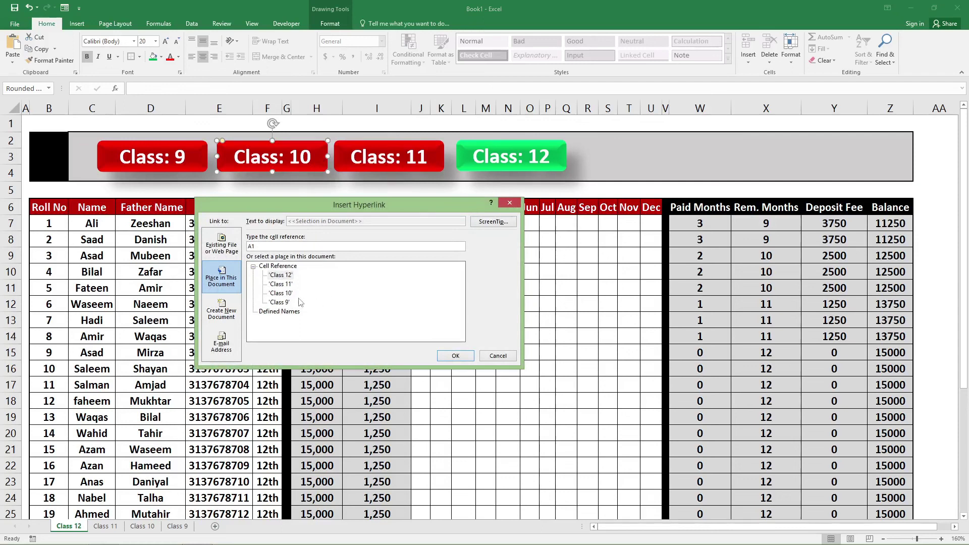
left_click(283, 293)
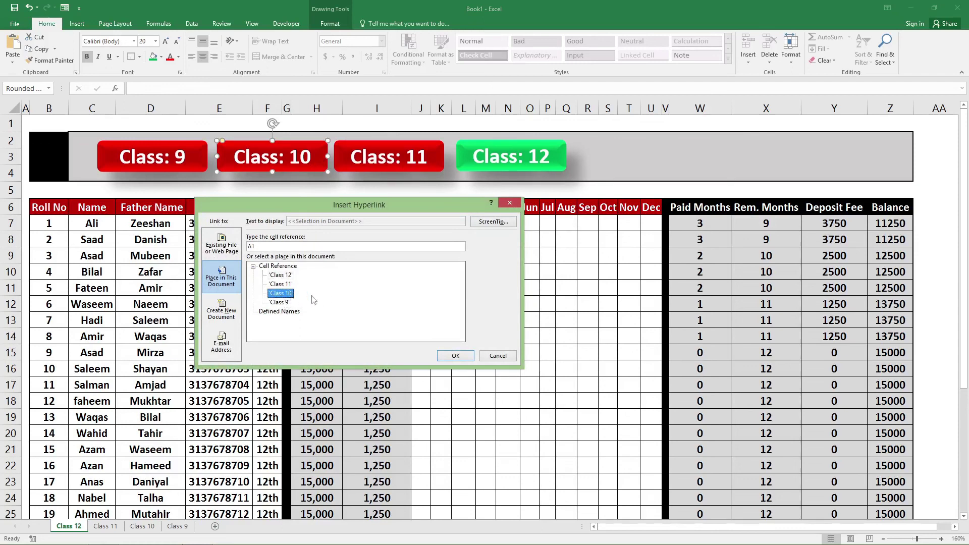
left_click(456, 356)
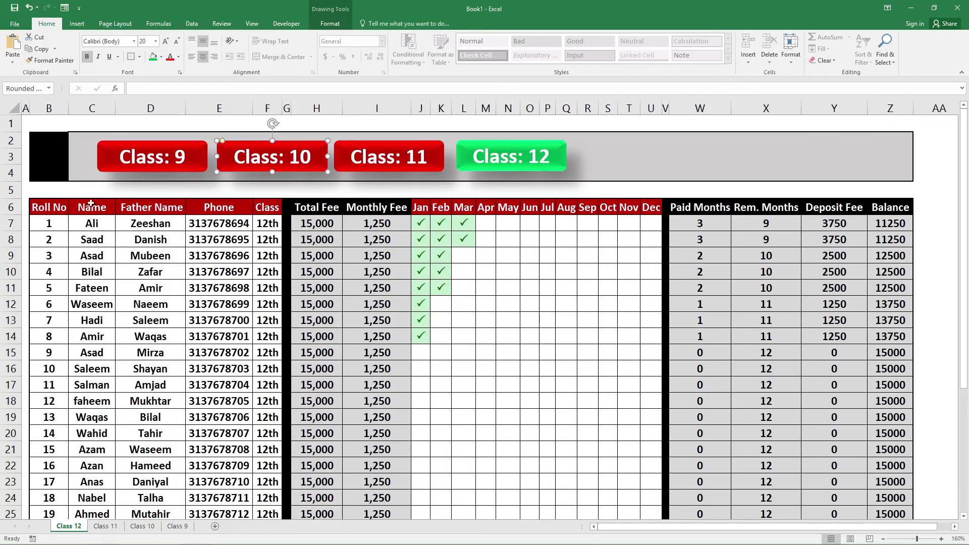
left_click(157, 162)
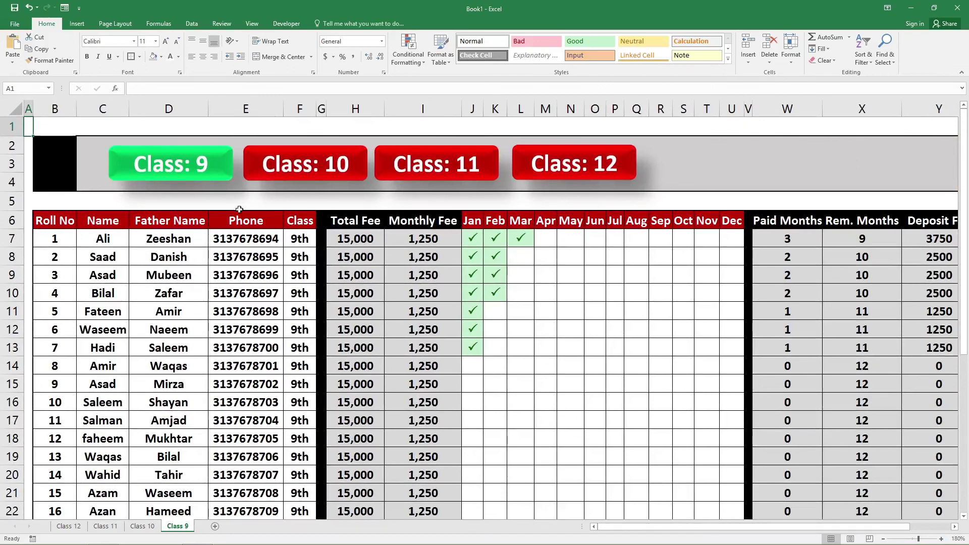
left_click(313, 172)
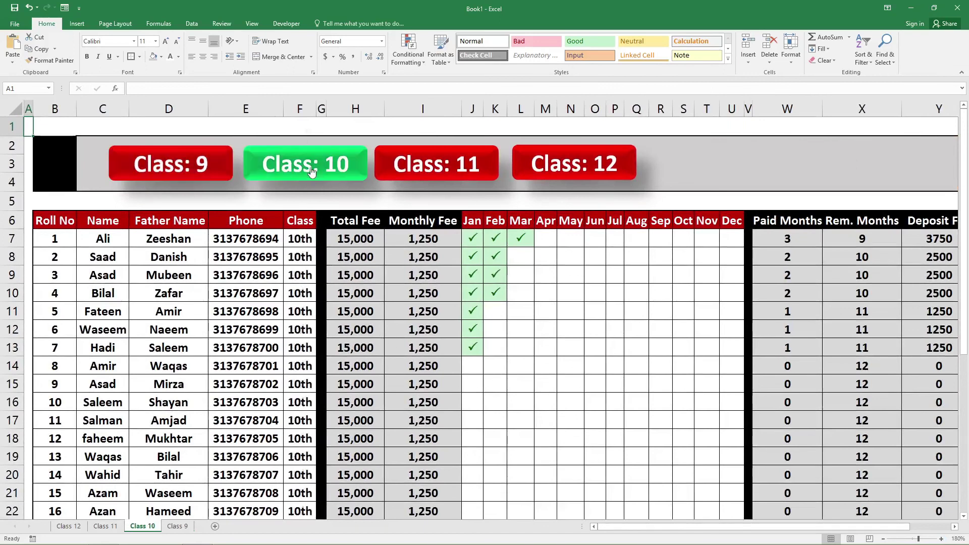
left_click(444, 168)
left_click(560, 172)
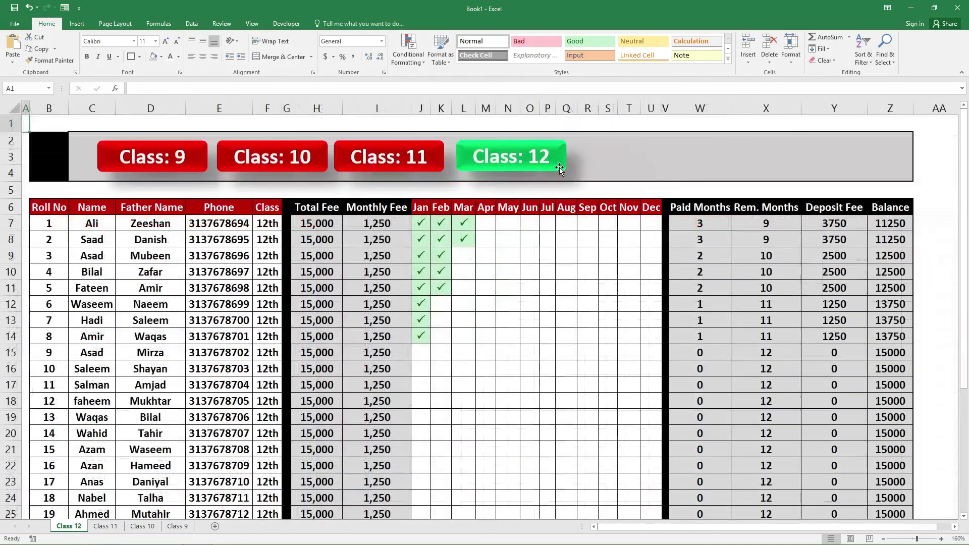